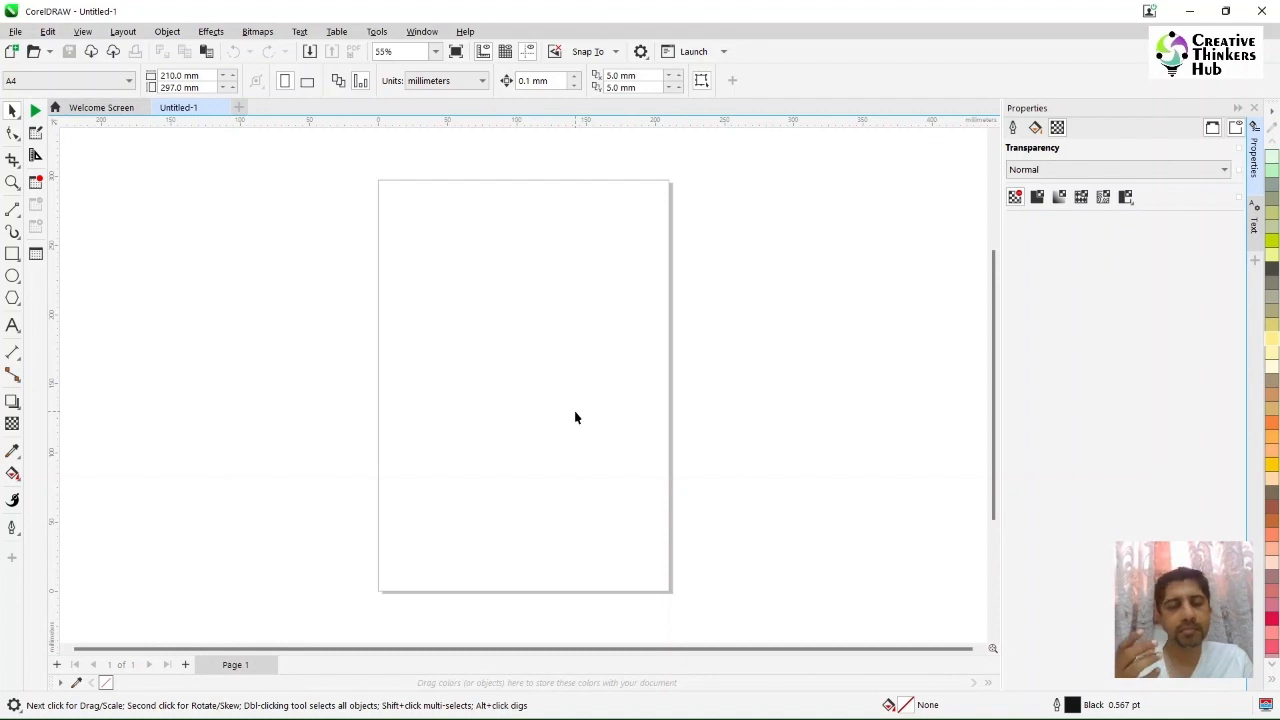
Draw a rectangle about 74 × 34 mm near the page's upper edge and an ellipse about 37 × 42 mm overlapping its top side.
{"action": "left_click", "coordinate": [12, 254]}
{"action": "left_click_drag", "start_coordinate": [395, 238], "coordinate": [502, 289]}
{"action": "left_click", "coordinate": [12, 275]}
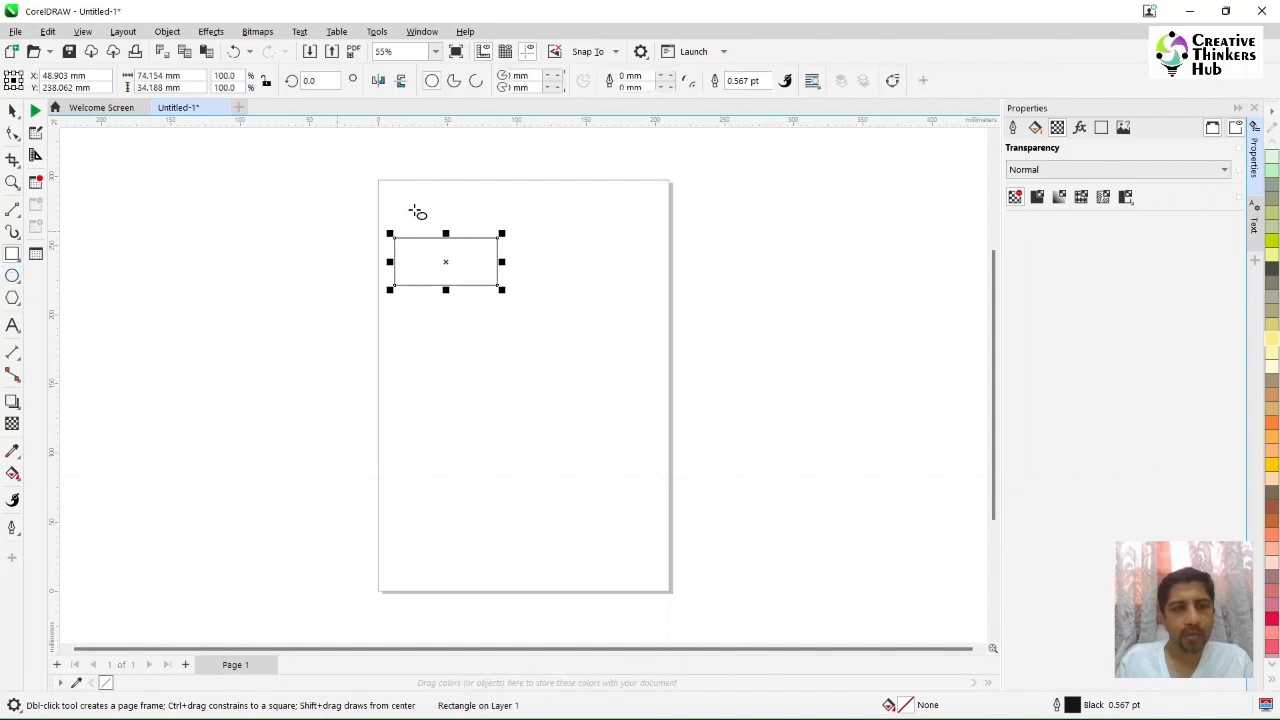
{"action": "left_click_drag", "start_coordinate": [421, 204], "coordinate": [473, 261]}
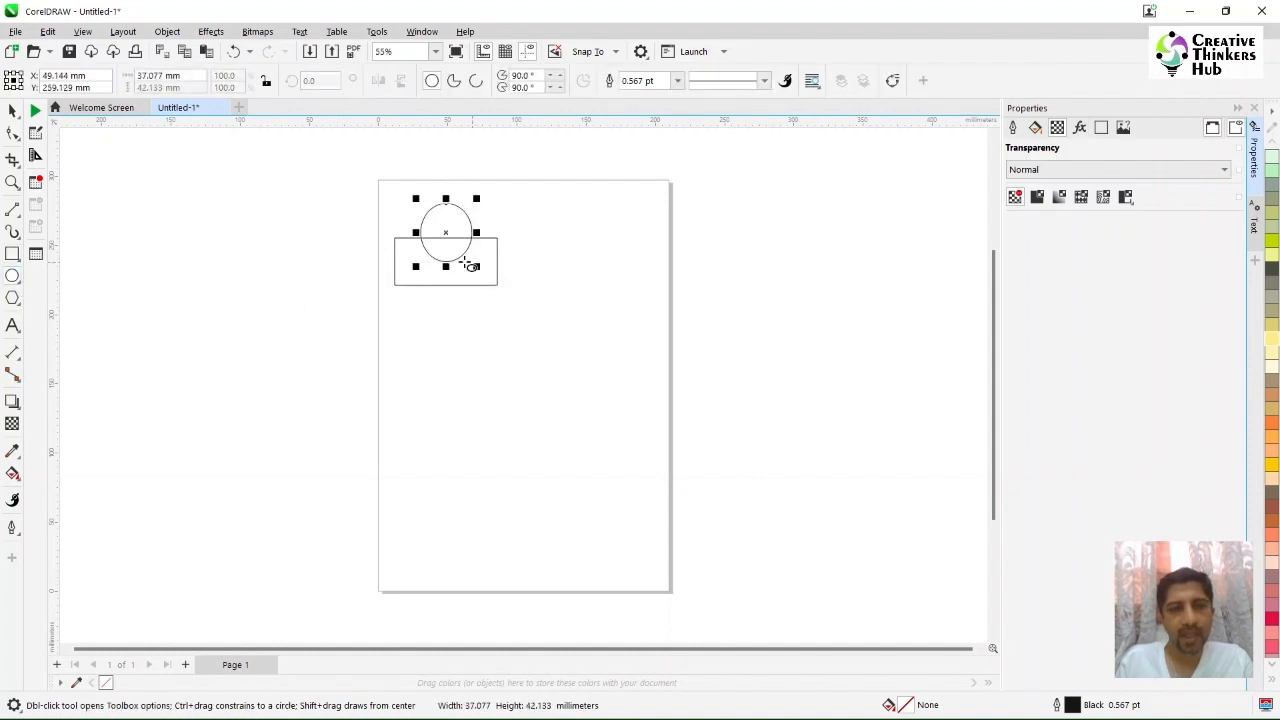
Select the rectangle and ellipse together and scale them proportionally down to about 56 × 45 mm.
{"action": "double_click", "coordinate": [12, 110]}
{"action": "left_click", "coordinate": [614, 240]}
{"action": "left_click_drag", "start_coordinate": [583, 194], "coordinate": [385, 300]}
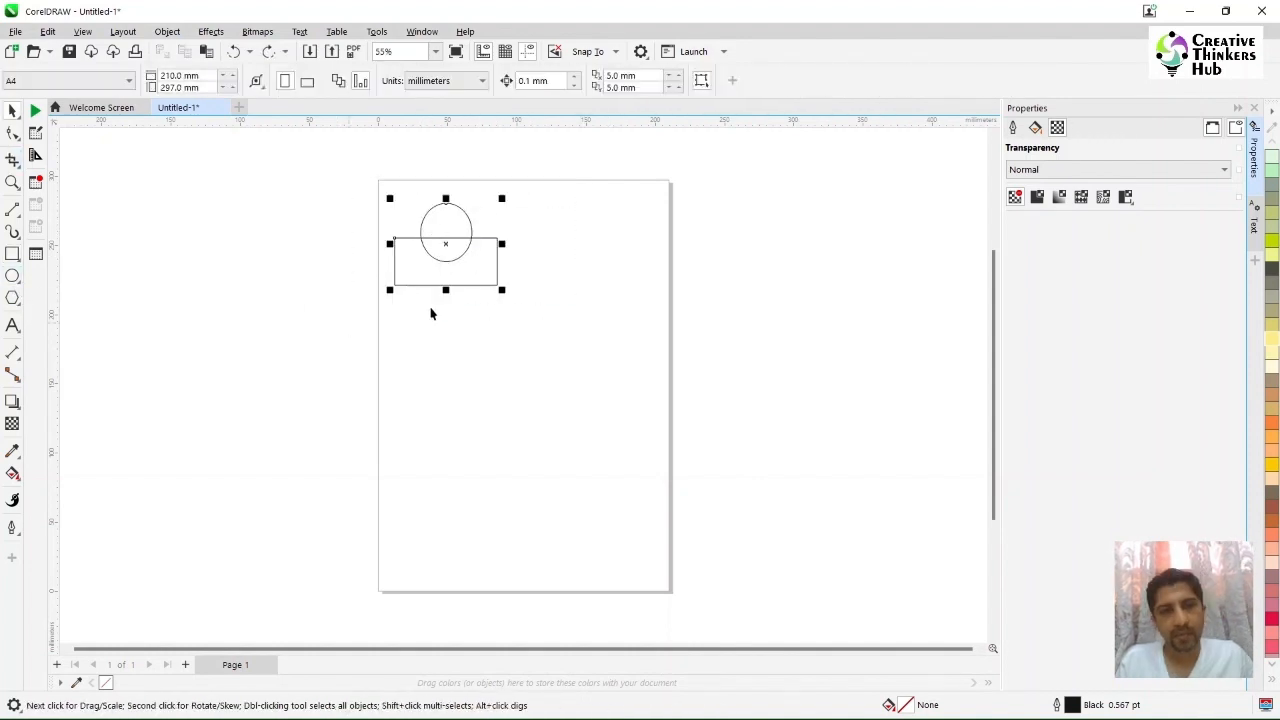
{"action": "left_click_drag", "start_coordinate": [503, 286], "coordinate": [480, 281]}
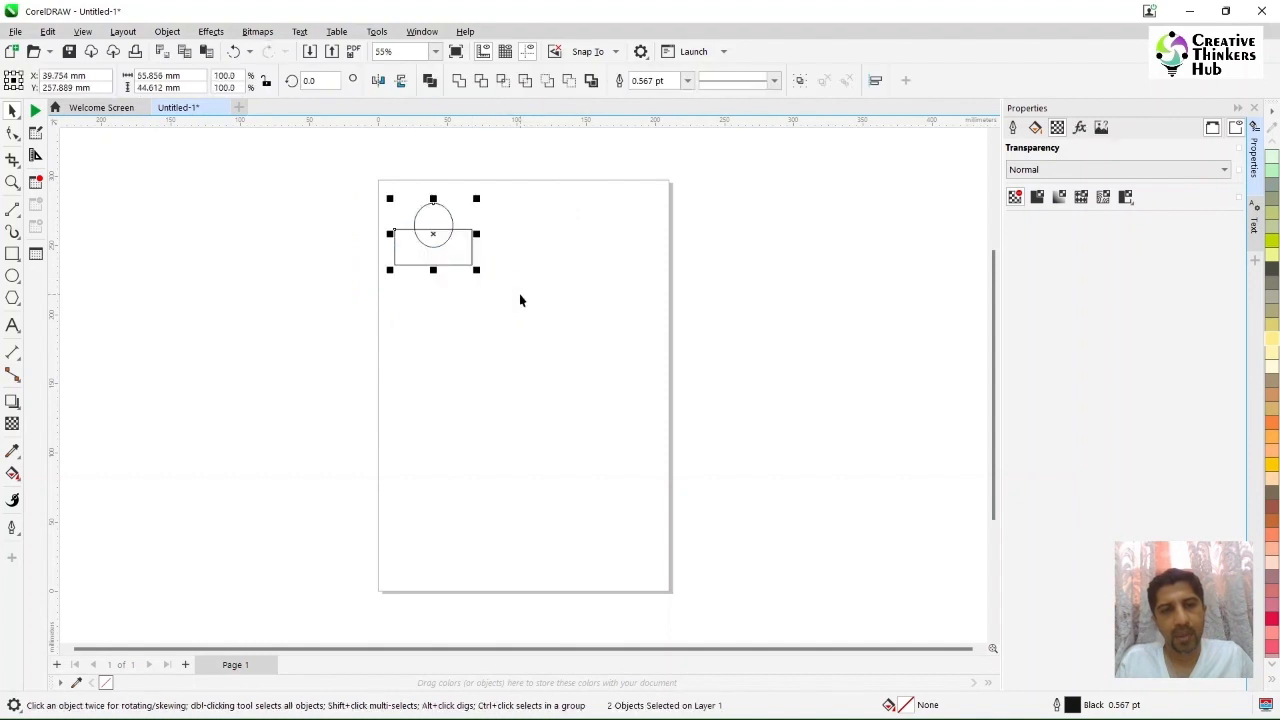
Duplicate the rectangle-and-ellipse pair twice to form an evenly spaced horizontal row of three pairs.
{"action": "left_click", "coordinate": [519, 293]}
{"action": "key", "text": "ctrl+a"}
{"action": "key", "text": "ctrl+d"}
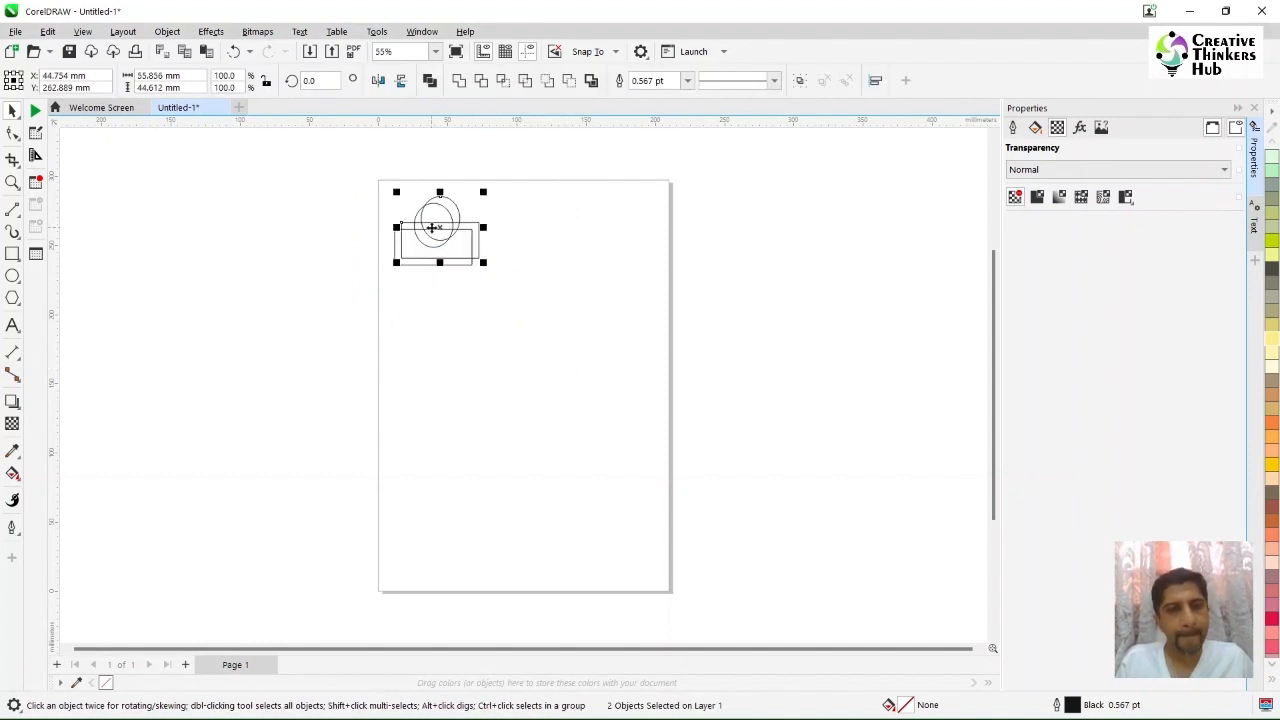
{"action": "left_click_drag", "start_coordinate": [432, 226], "coordinate": [522, 244]}
{"action": "key", "text": "ctrl+d"}
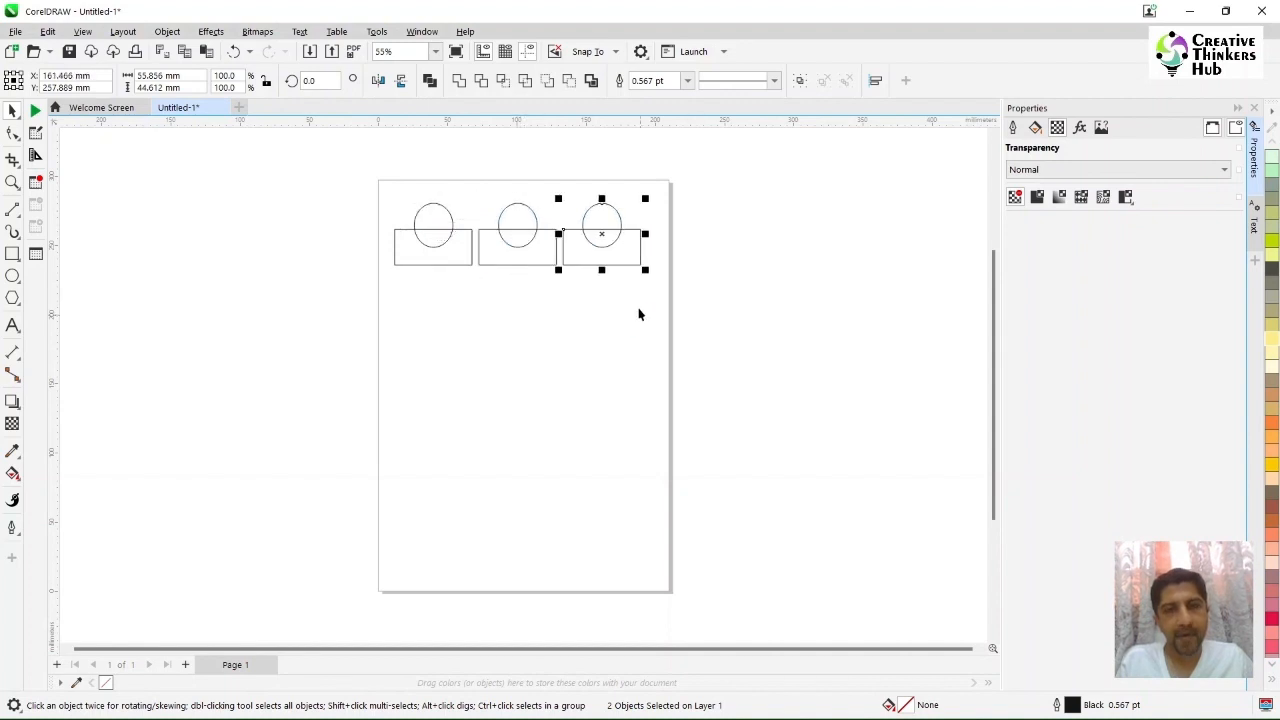
Copy the row of three pairs twice below itself to build an evenly spaced three-by-three grid.
{"action": "left_click_drag", "start_coordinate": [336, 296], "coordinate": [717, 193]}
{"action": "left_click_drag", "start_coordinate": [604, 226], "coordinate": [594, 317]}
{"action": "right_click", "coordinate": [594, 317]}
{"action": "key", "text": "ctrl+d"}
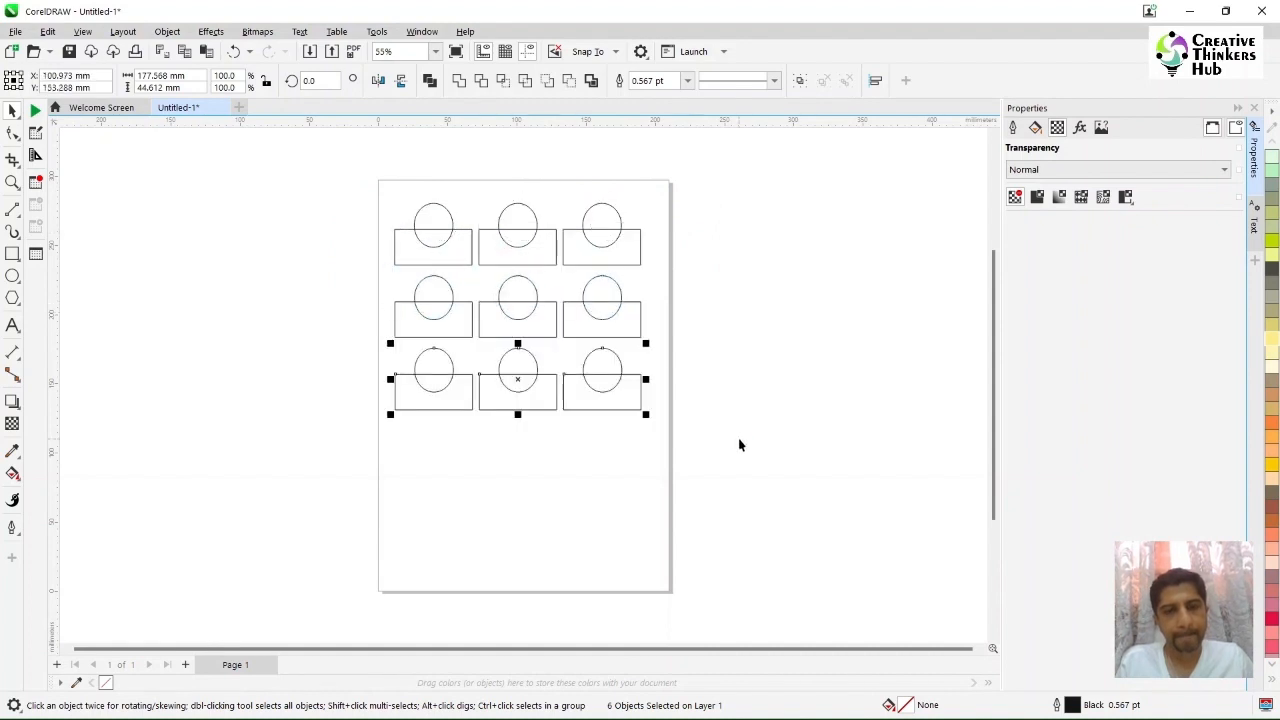
{"action": "left_click", "coordinate": [747, 444]}
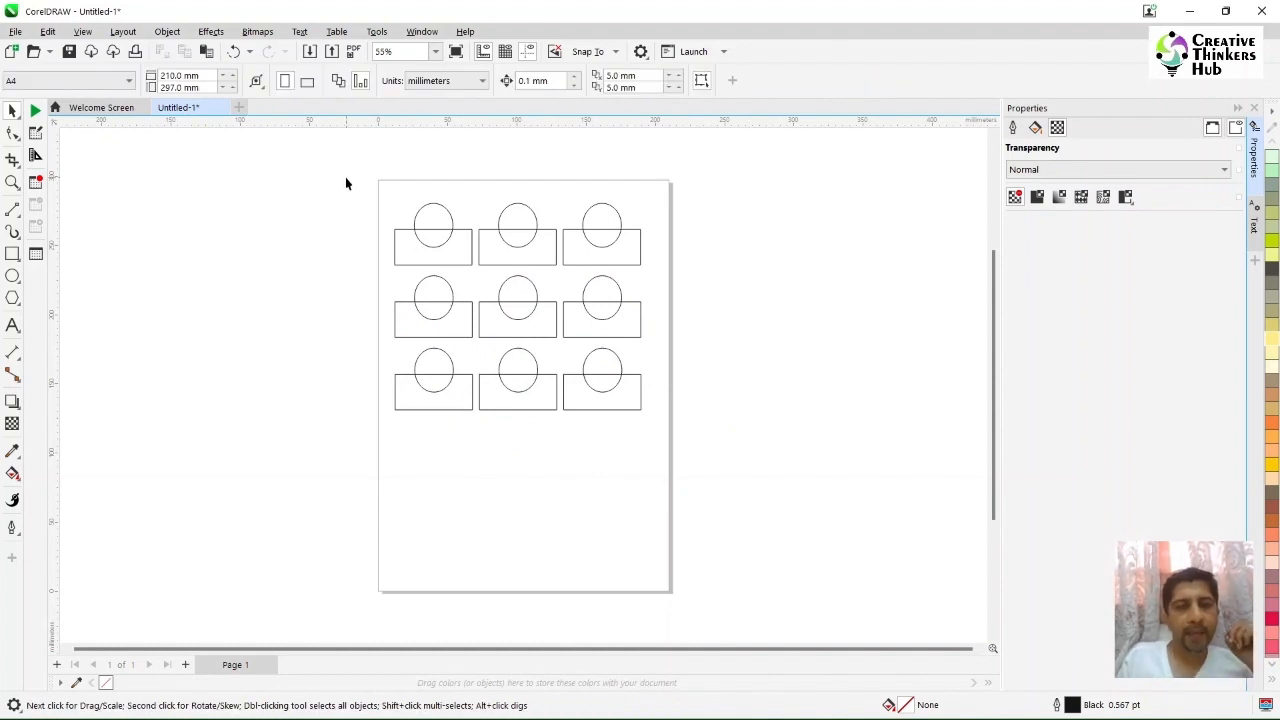
Fill the ellipses in all three rows with red (C0 M100 Y100 K0).
{"action": "left_click_drag", "start_coordinate": [346, 180], "coordinate": [689, 255]}
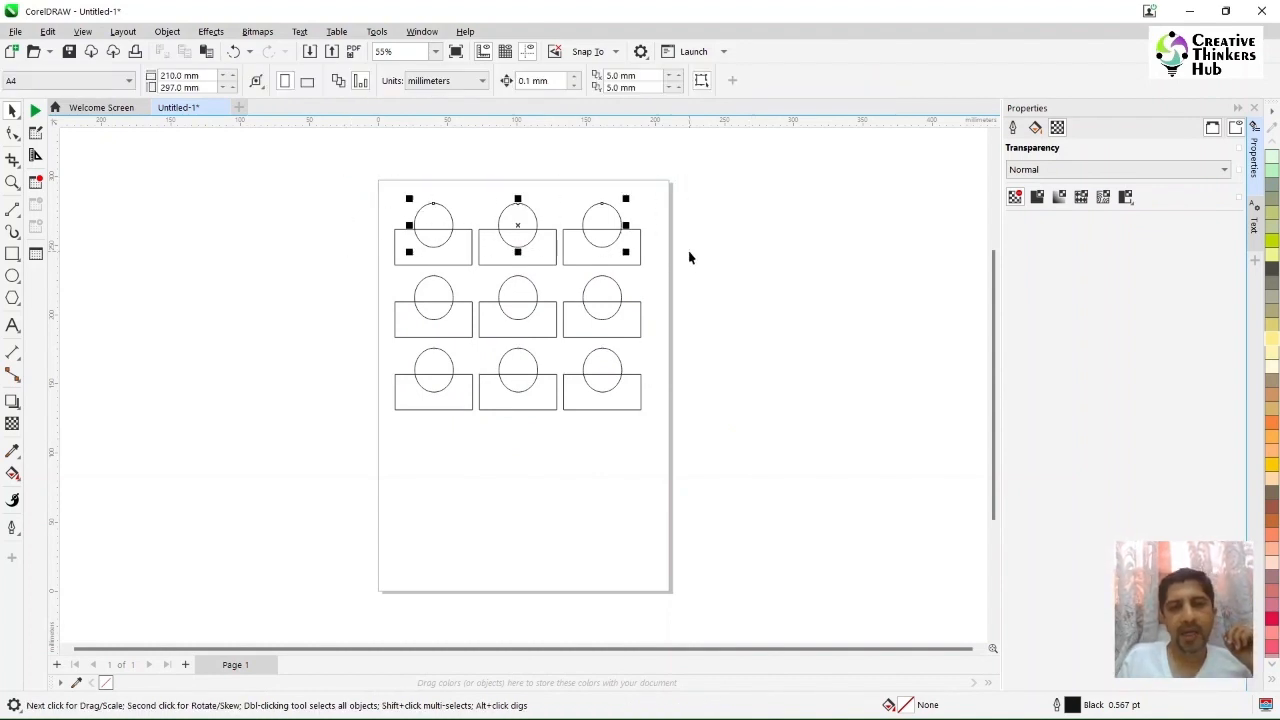
{"action": "left_click", "coordinate": [1272, 680]}
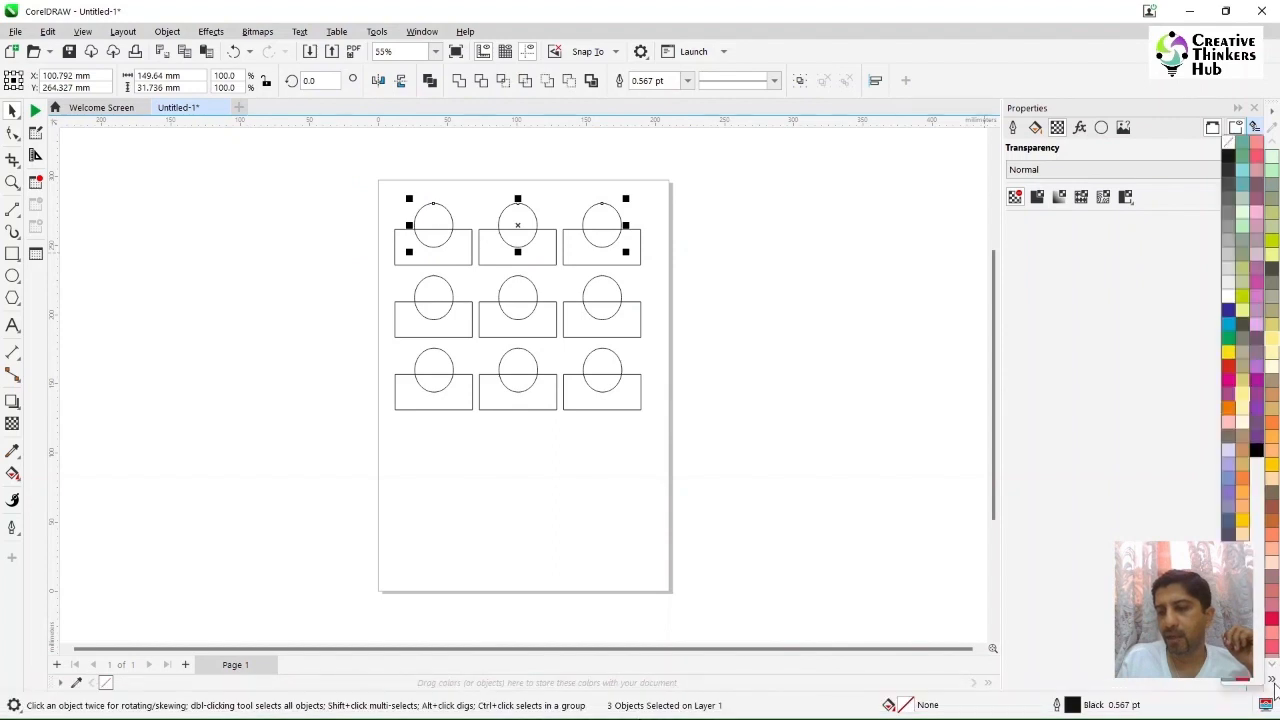
{"action": "left_click", "coordinate": [1230, 368]}
{"action": "left_click_drag", "start_coordinate": [303, 266], "coordinate": [347, 402]}
{"action": "left_click", "coordinate": [1271, 157]}
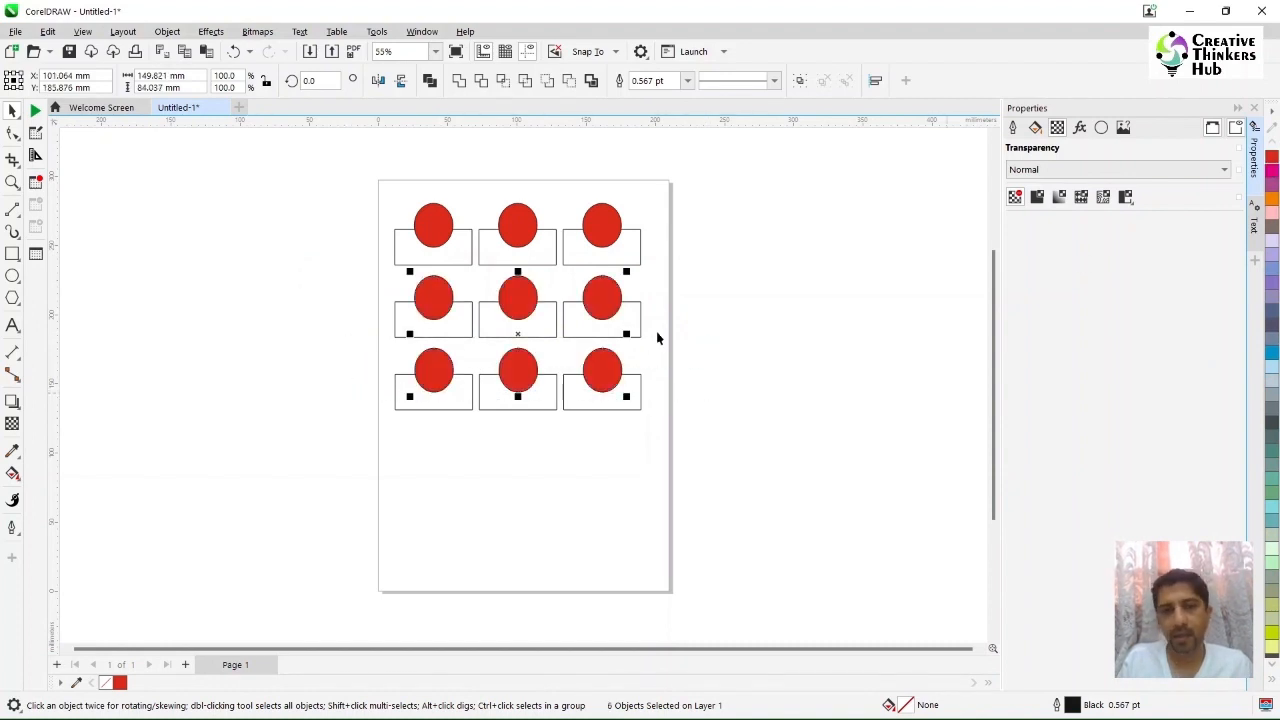
Fill all nine rectangles with the grey-brown colour C0 M20 Y20 K60.
{"action": "left_click", "coordinate": [673, 316]}
{"action": "left_click_drag", "start_coordinate": [362, 214], "coordinate": [689, 283]}
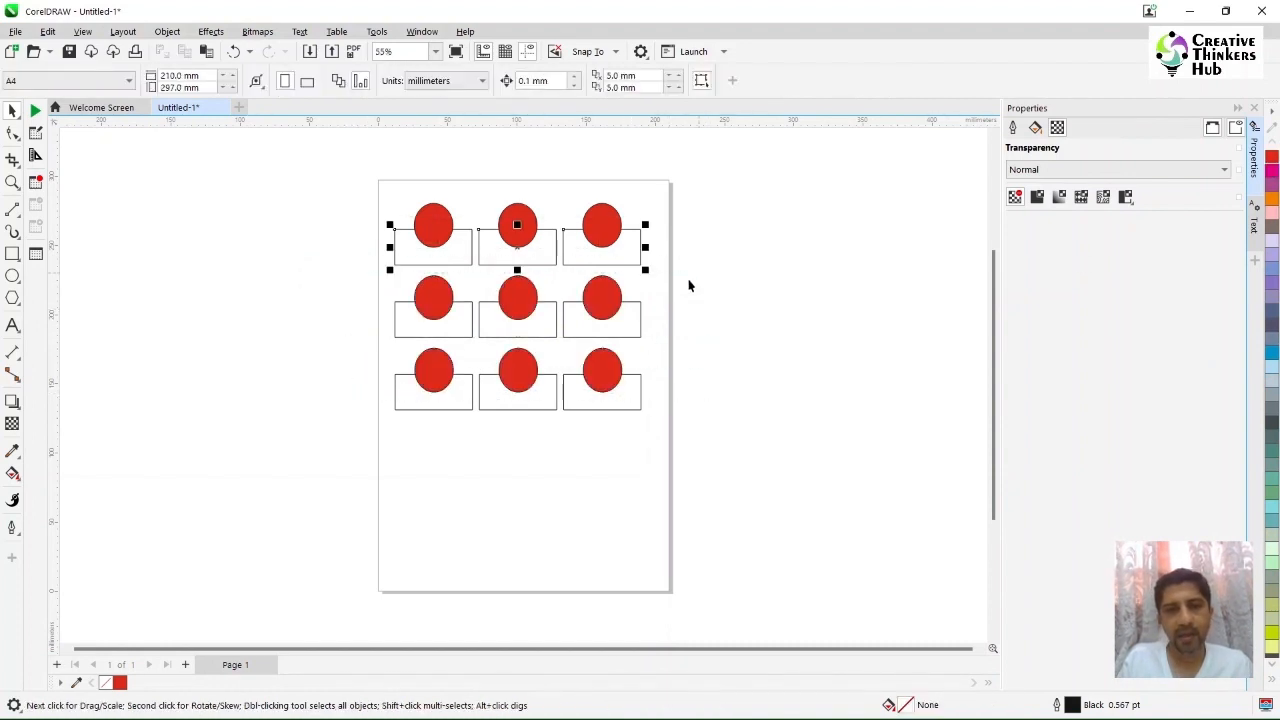
{"action": "left_click_drag", "start_coordinate": [343, 288], "coordinate": [683, 355]}
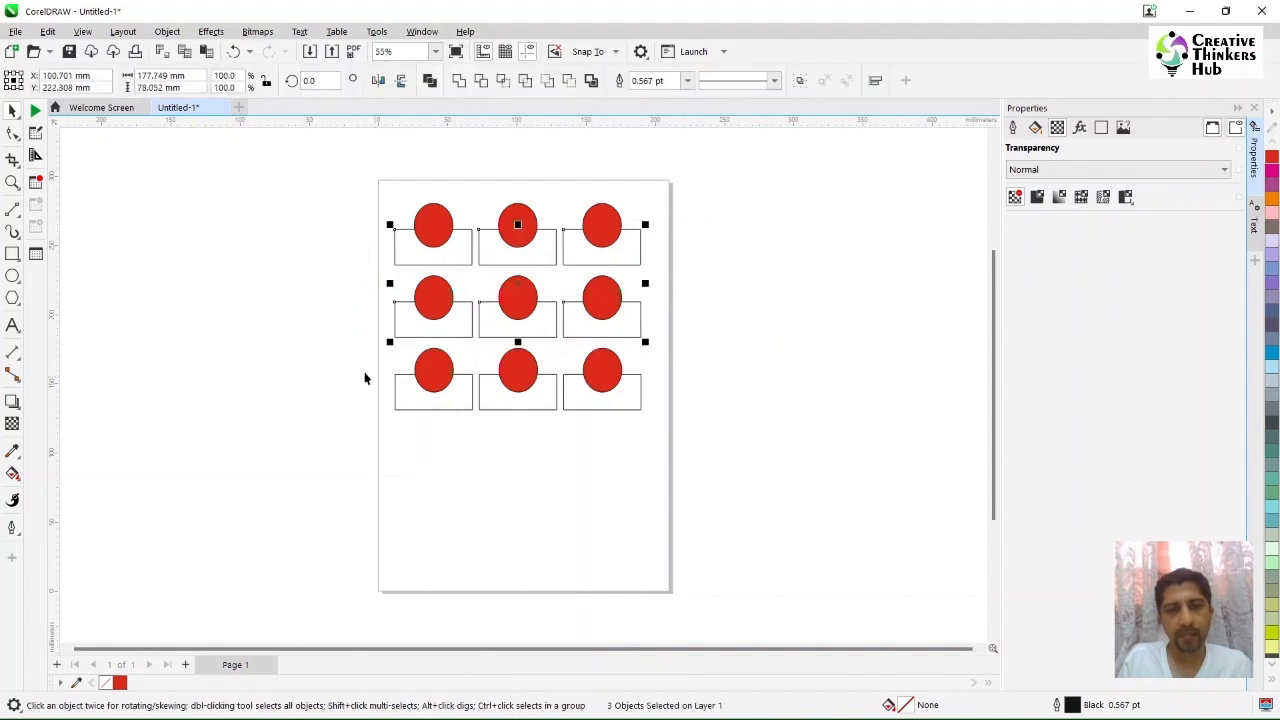
{"action": "left_click_drag", "start_coordinate": [360, 362], "coordinate": [653, 437]}
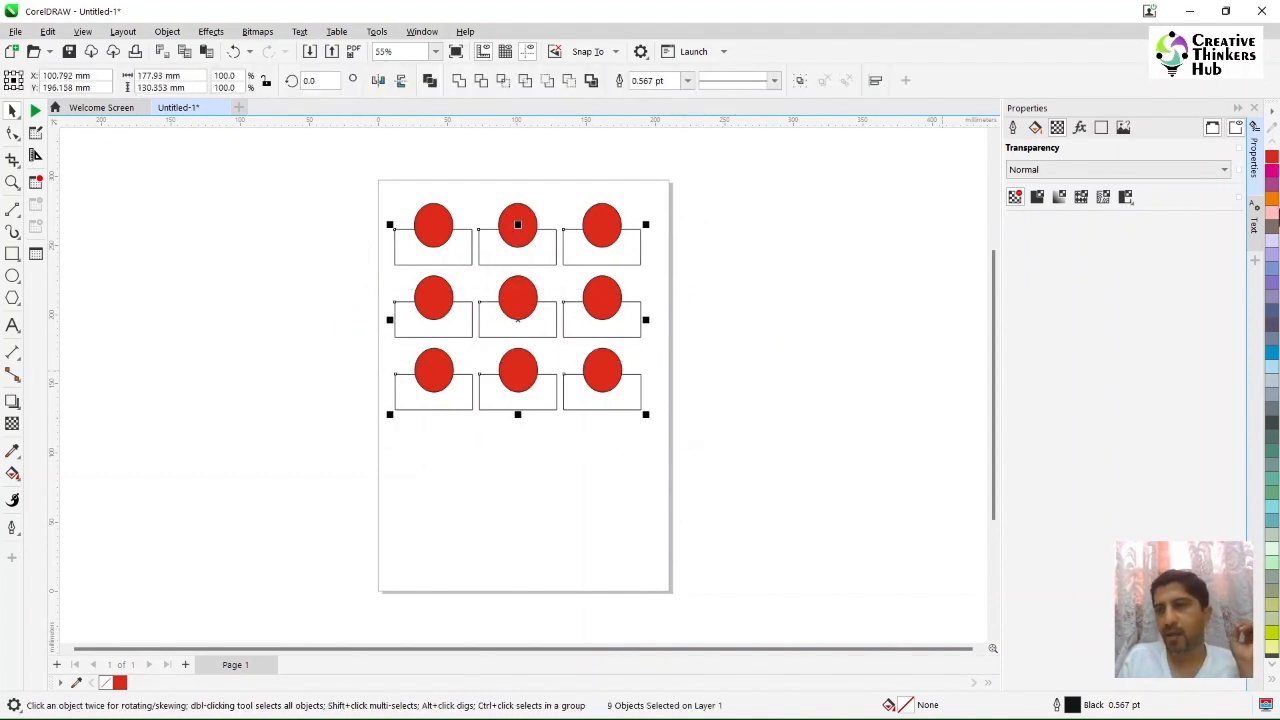
{"action": "left_click", "coordinate": [1273, 230]}
{"action": "left_click", "coordinate": [229, 352]}
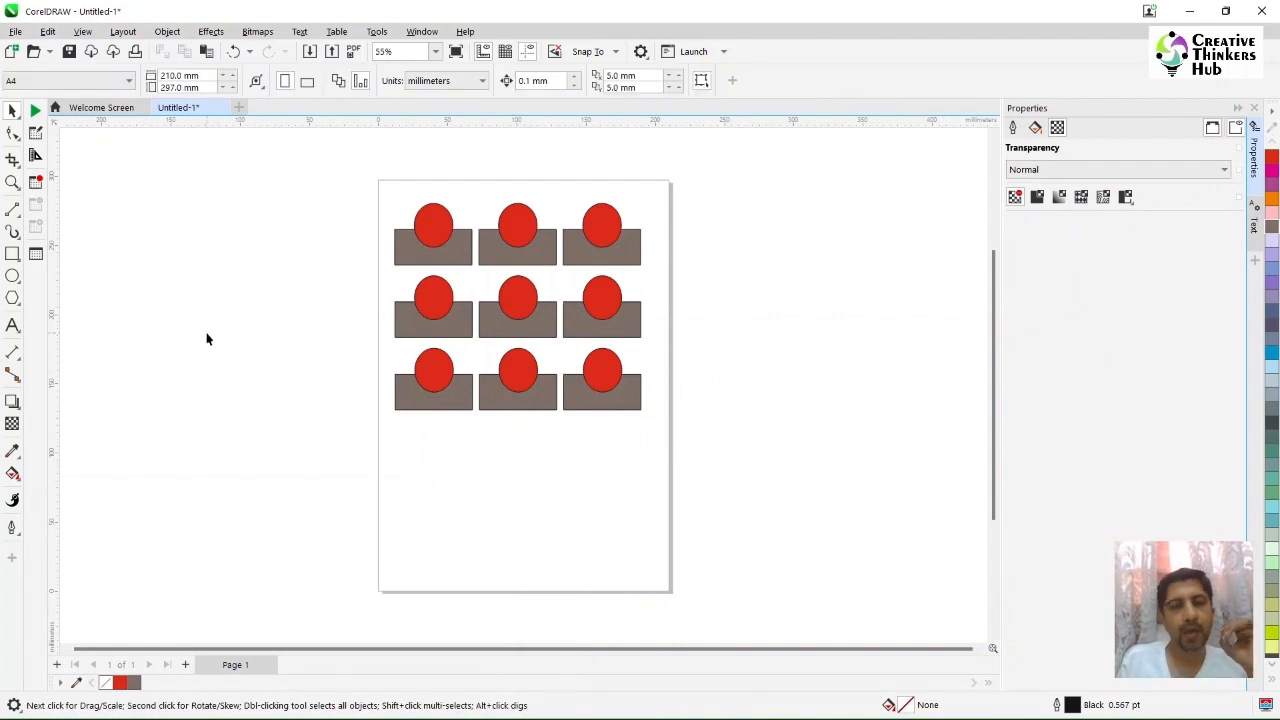
Zoom in on the grid of shapes and collapse the Properties docker to enlarge the drawing area.
{"action": "left_click", "coordinate": [12, 182]}
{"action": "left_click_drag", "start_coordinate": [293, 161], "coordinate": [940, 481]}
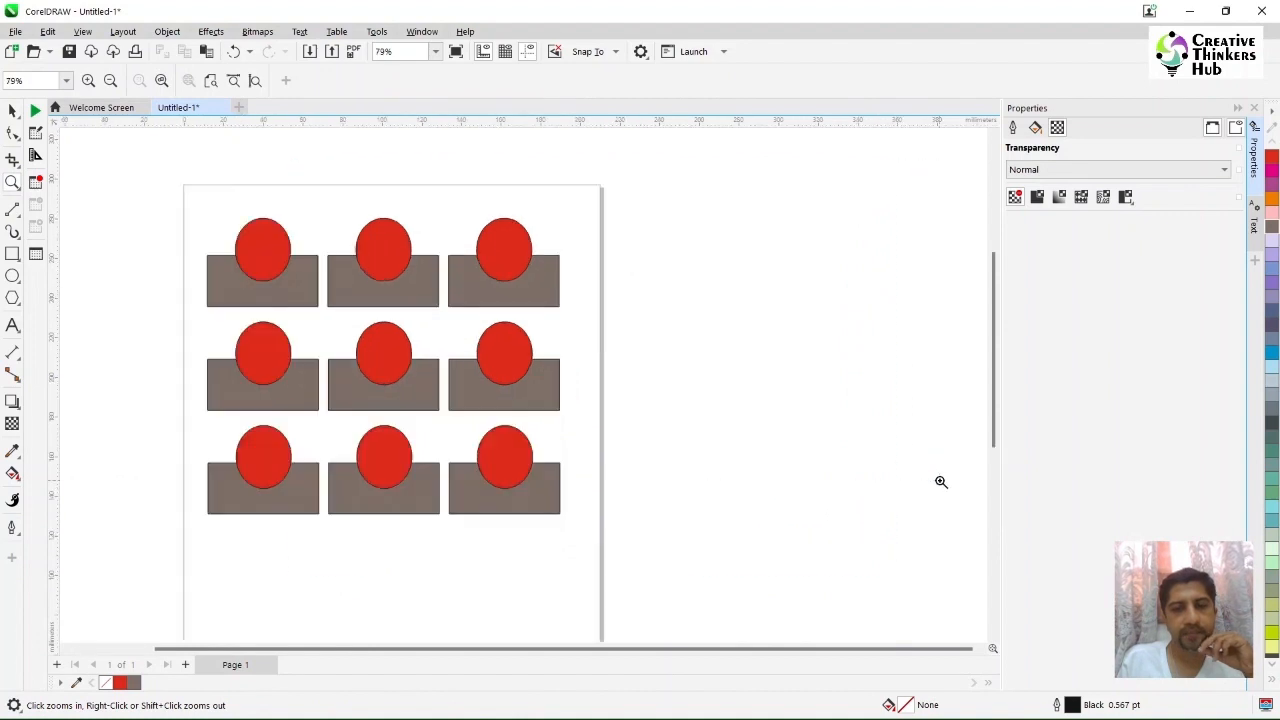
{"action": "left_click", "coordinate": [12, 110]}
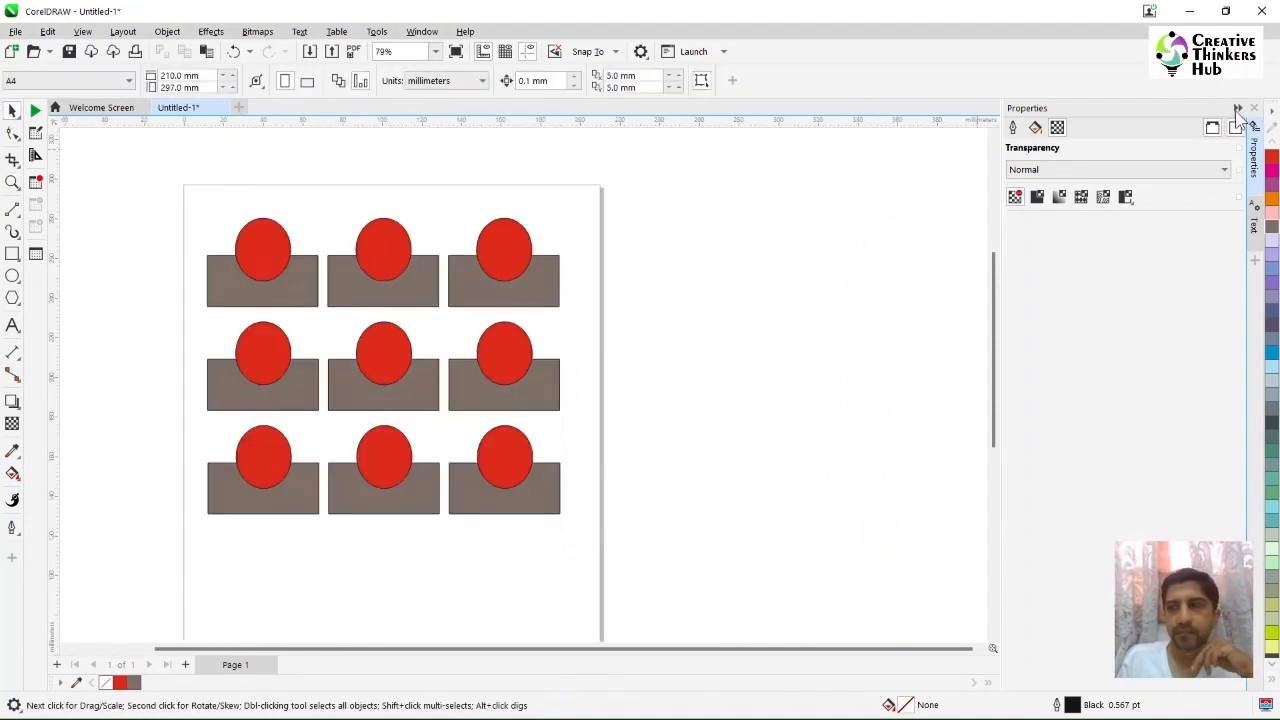
{"action": "left_click", "coordinate": [1238, 107]}
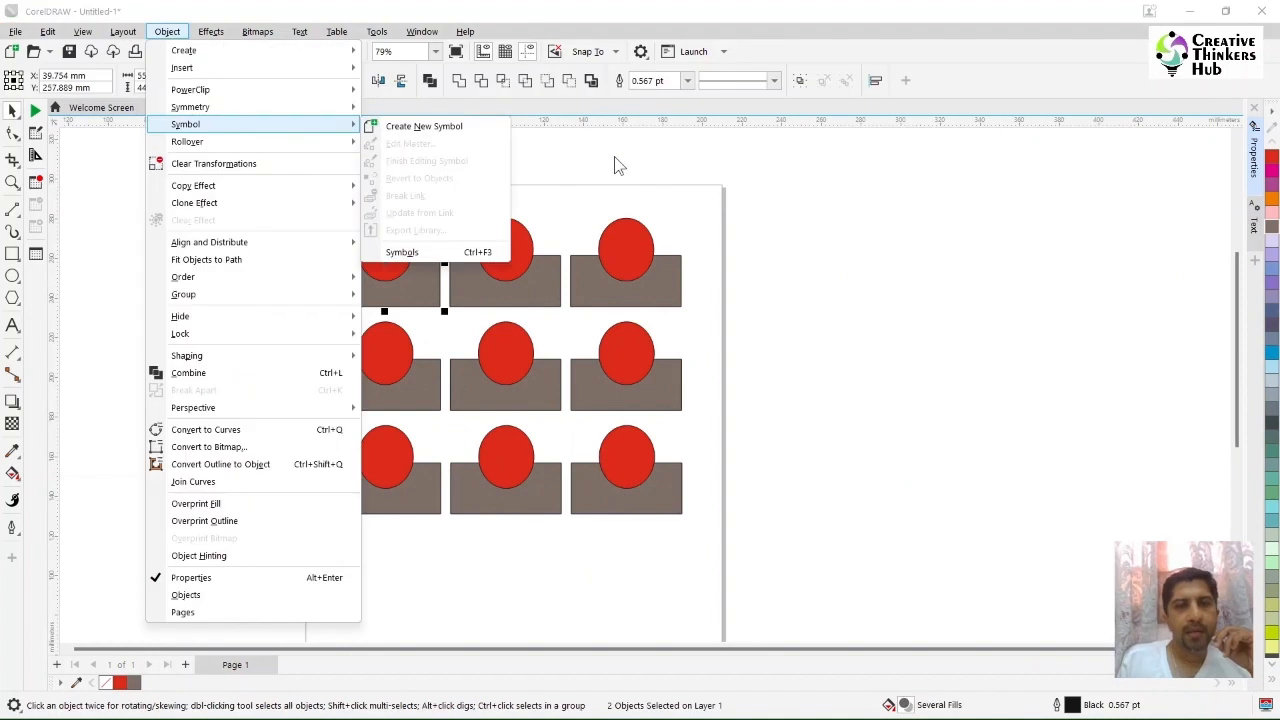
{"action": "key", "text": "Escape"}
{"action": "key", "text": "Escape"}
{"action": "key", "text": "Escape"}
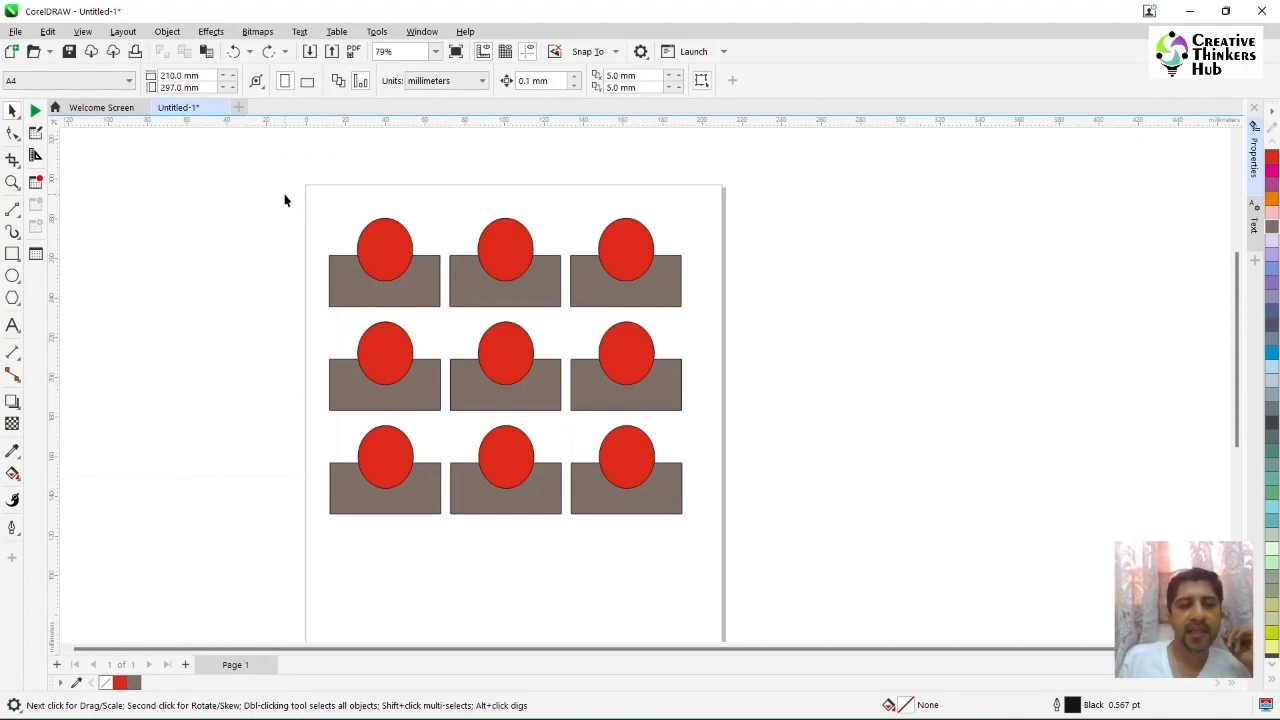
Weld the first row's first pair, selecting the ellipse first and the rectangle last.
{"action": "left_click_drag", "start_coordinate": [285, 195], "coordinate": [446, 315]}
{"action": "left_click", "coordinate": [269, 247]}
{"action": "left_click", "coordinate": [392, 233]}
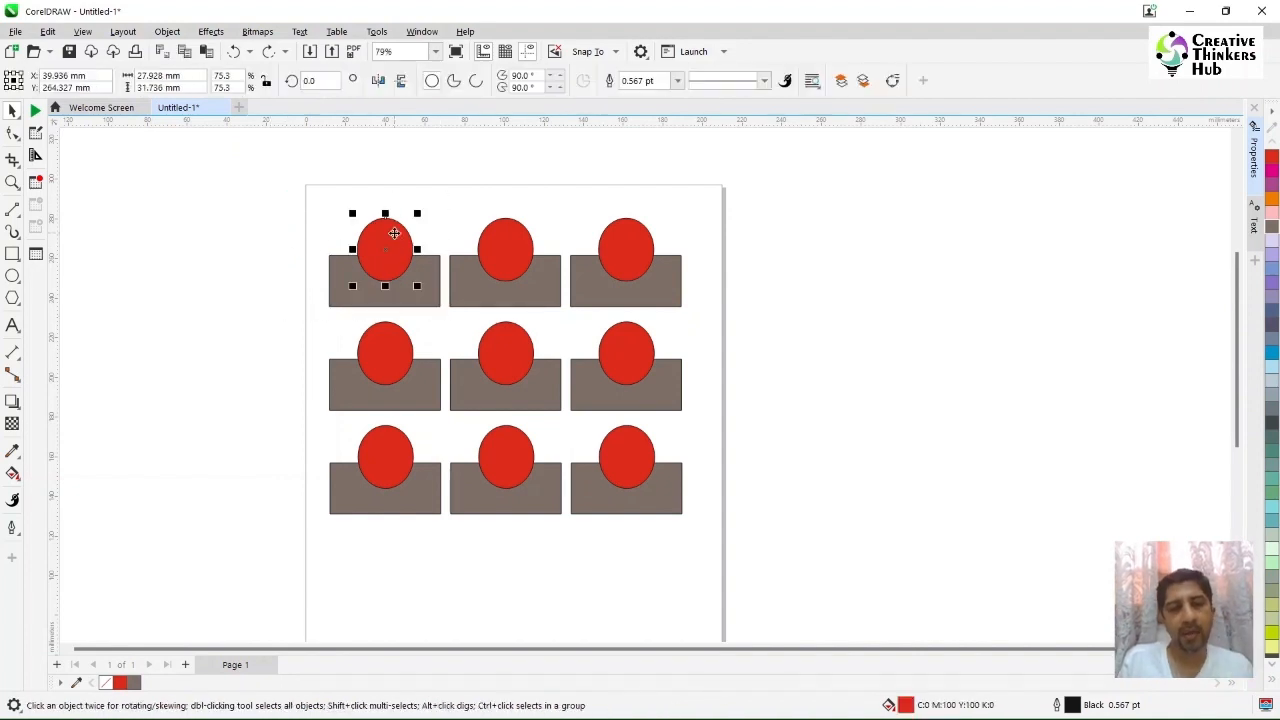
{"action": "left_click", "coordinate": [432, 302], "text": "shift"}
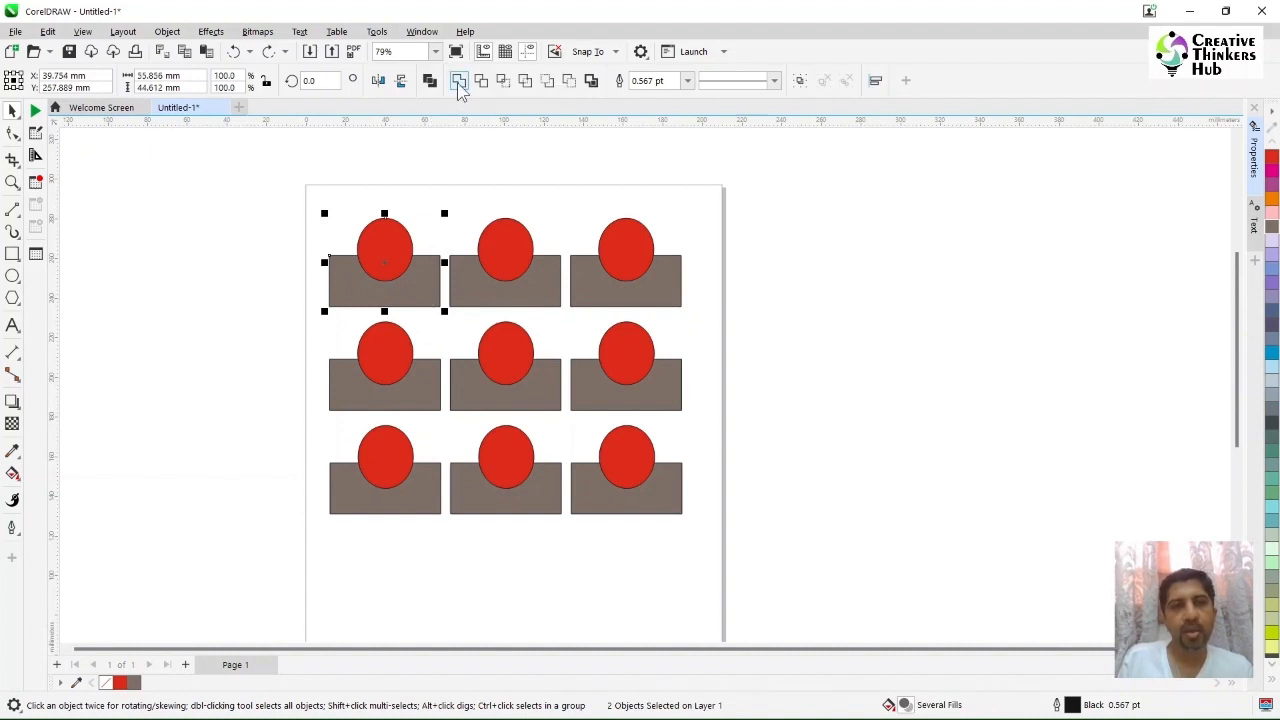
{"action": "left_click", "coordinate": [458, 82]}
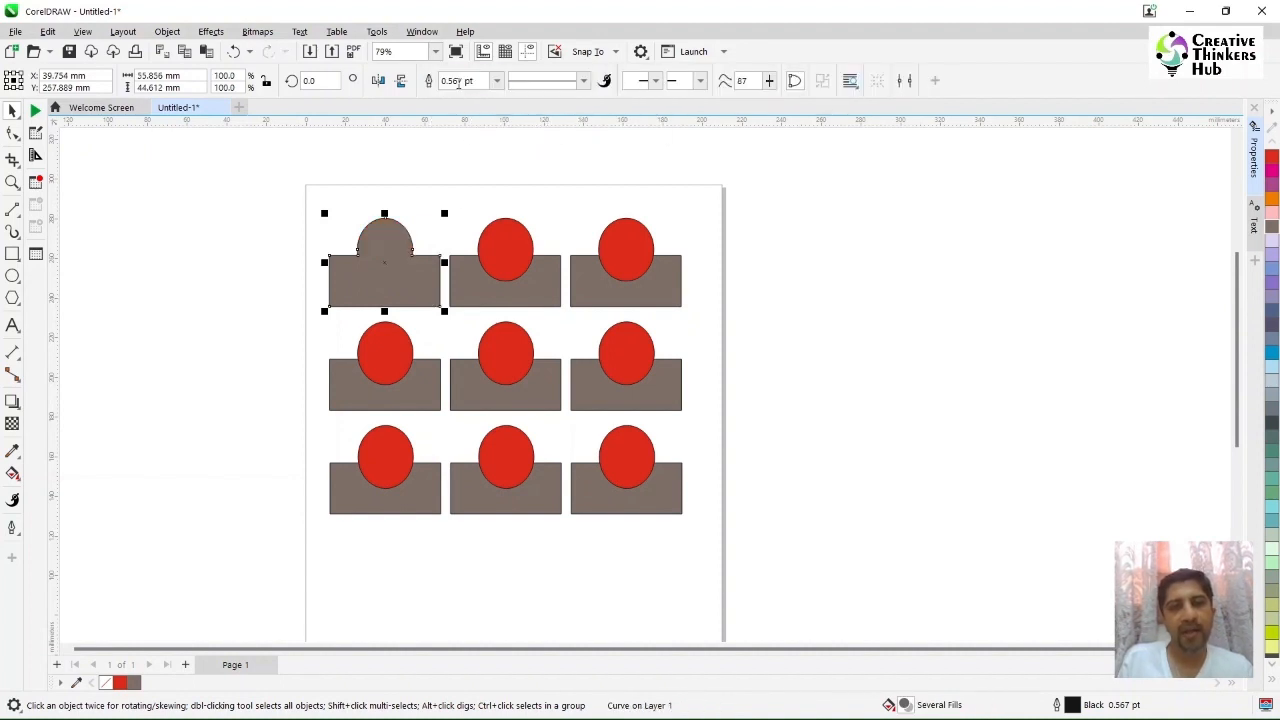
{"action": "left_click", "coordinate": [455, 192]}
Weld the first row's middle pair, selecting the rectangle first and the ellipse last.
{"action": "left_click", "coordinate": [469, 286]}
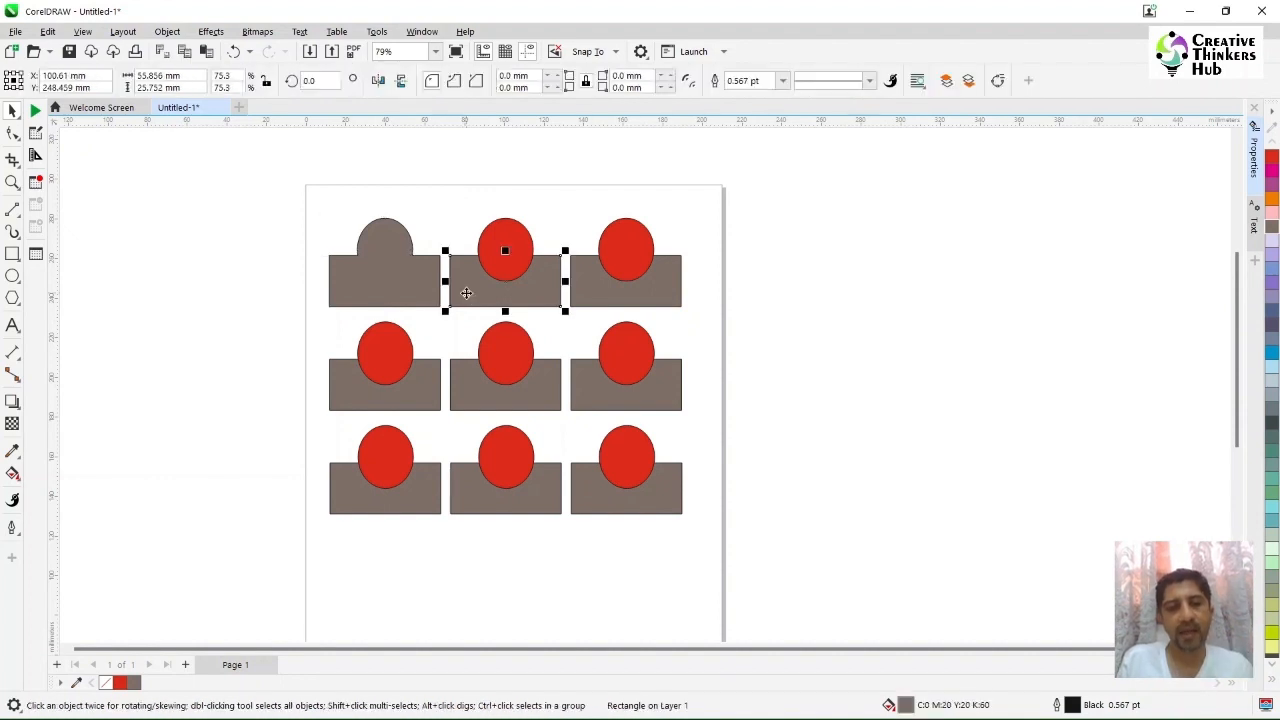
{"action": "left_click", "coordinate": [515, 232], "text": "shift"}
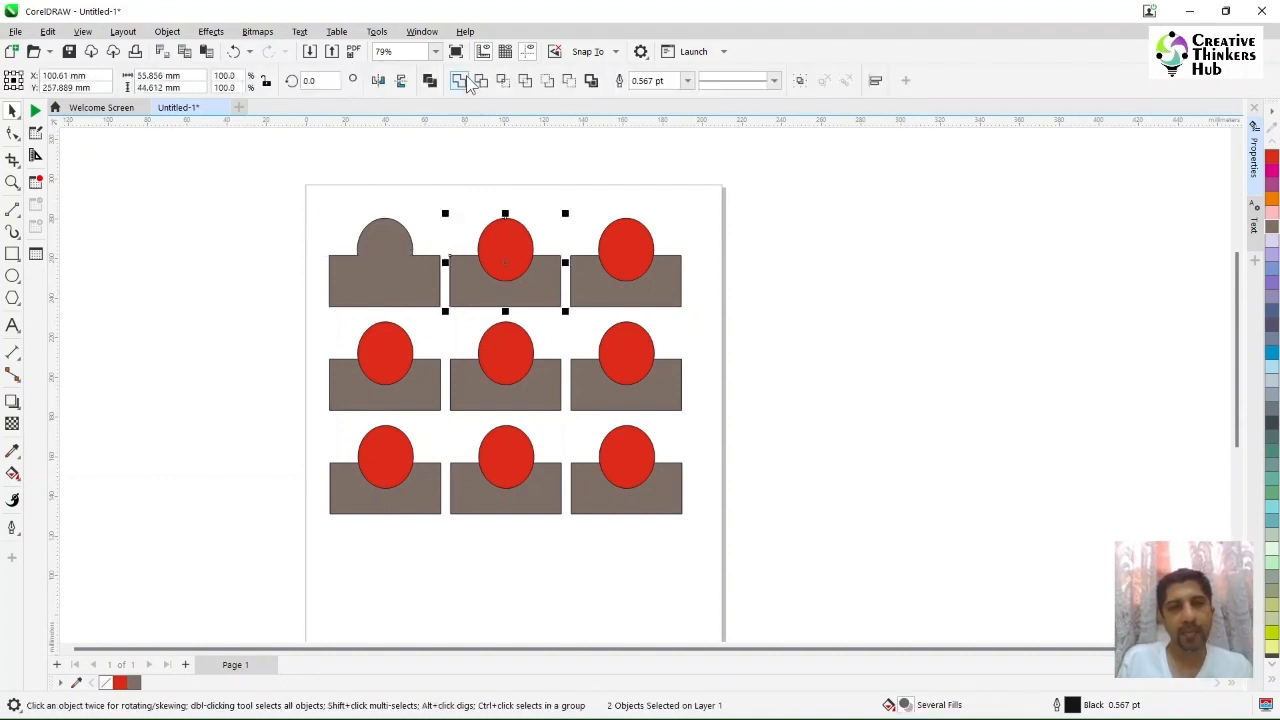
{"action": "left_click", "coordinate": [460, 81]}
{"action": "left_click", "coordinate": [445, 190]}
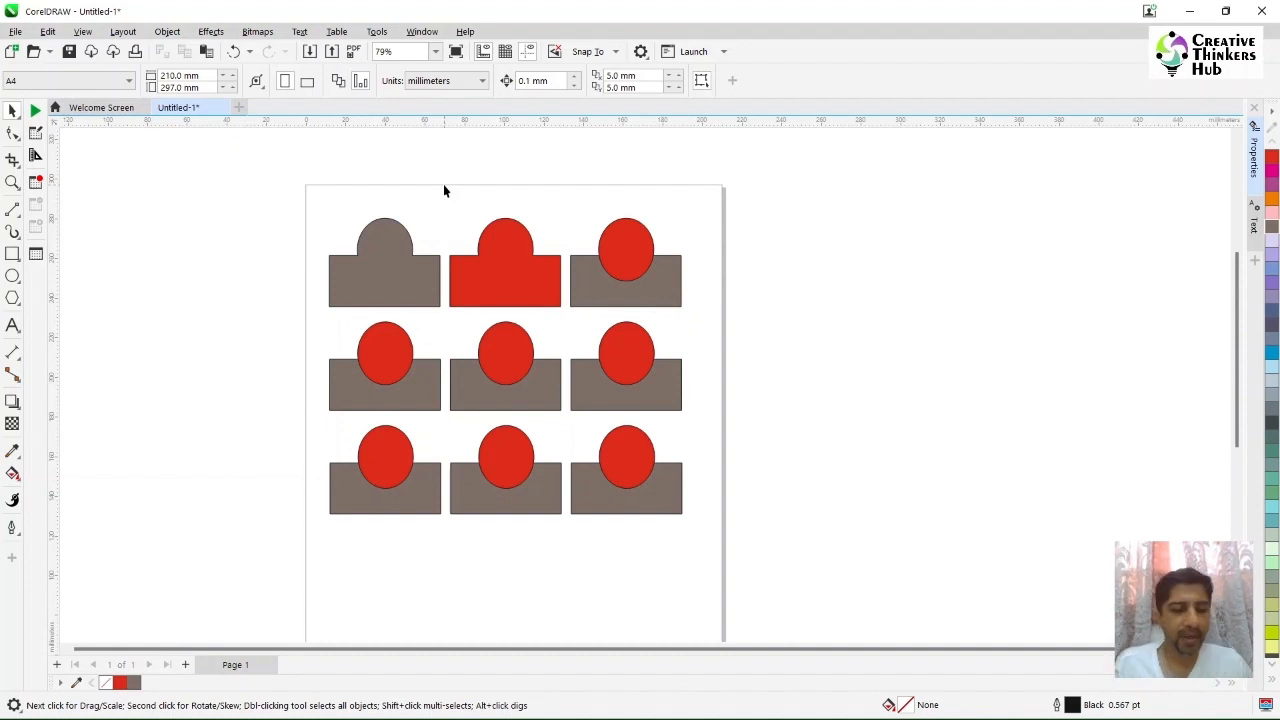
{"action": "key", "text": "ctrl+z"}
{"action": "left_click", "coordinate": [740, 300]}
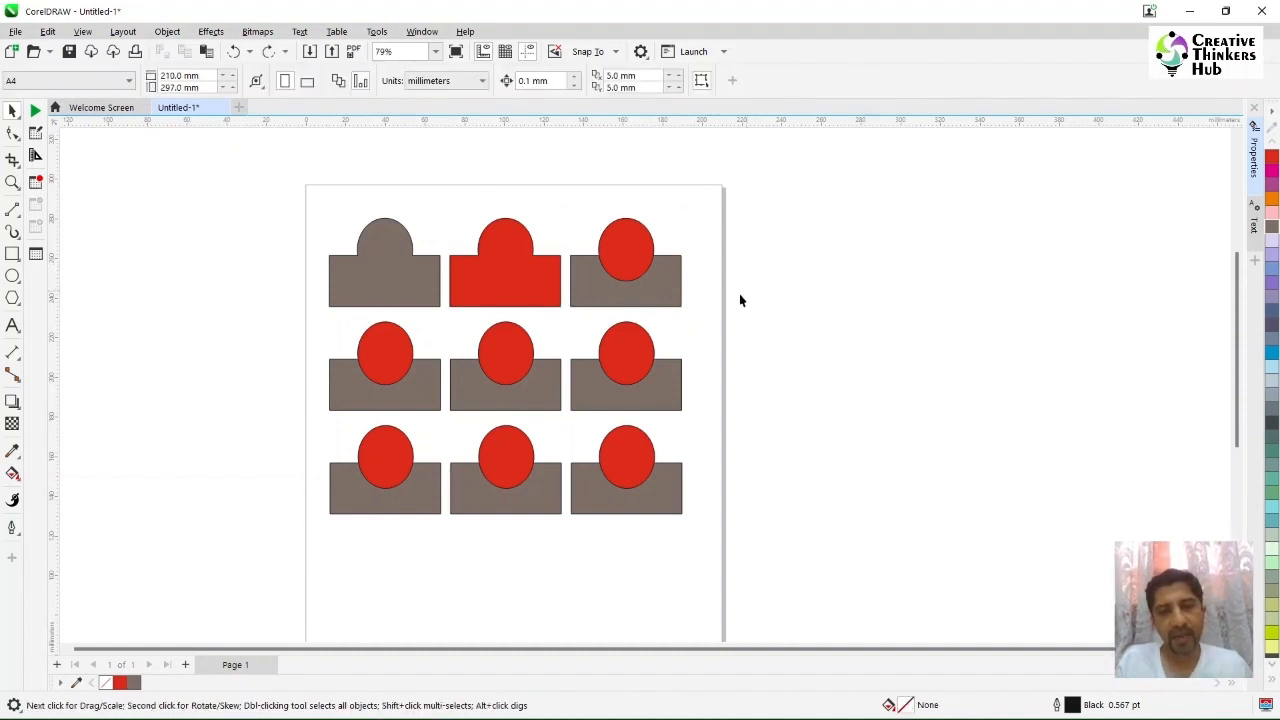
Trim the ellipse of the first row's third pair with its rectangle, and undo the trim.
{"action": "left_click", "coordinate": [624, 250]}
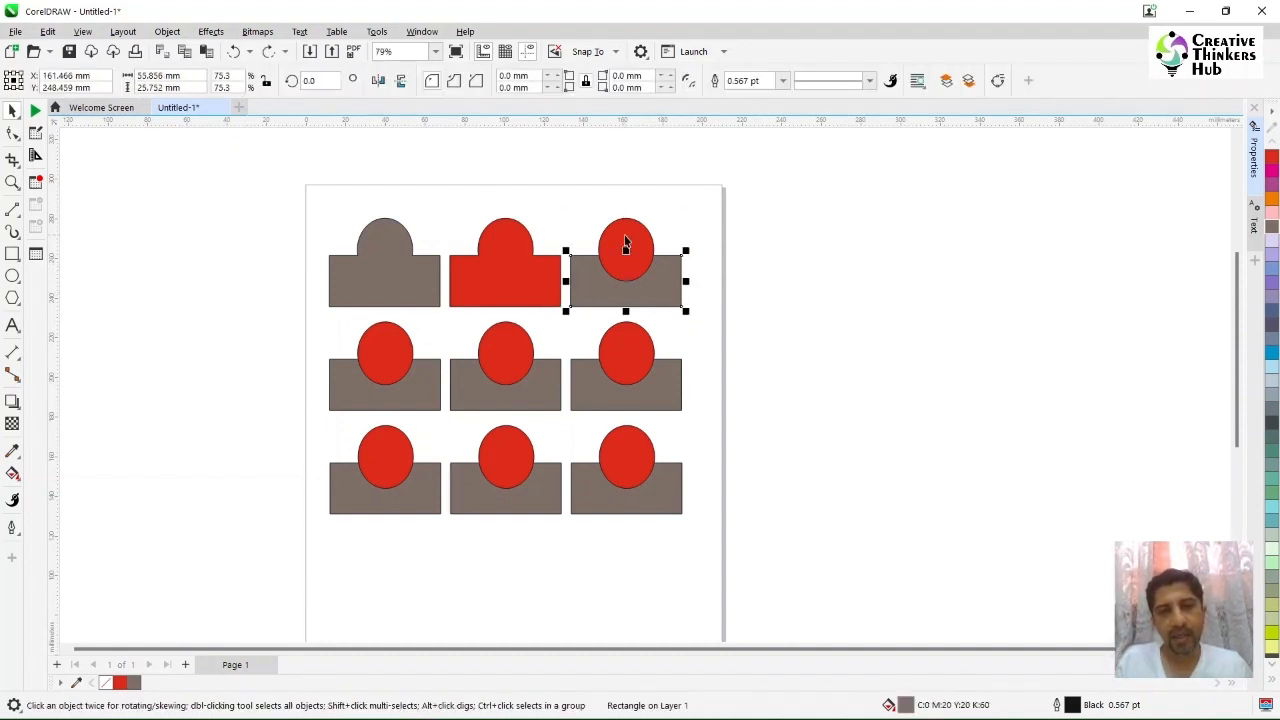
{"action": "left_click", "coordinate": [624, 240], "text": "shift"}
{"action": "left_click", "coordinate": [483, 81]}
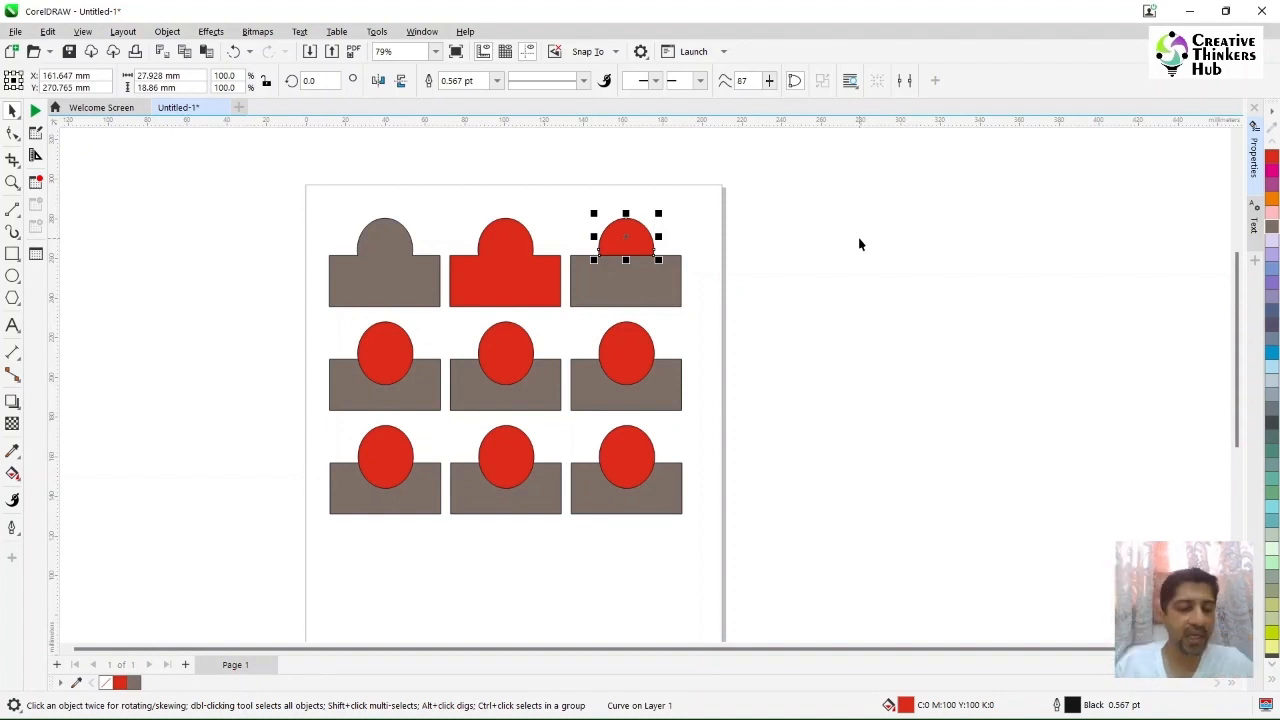
{"action": "key", "text": "ctrl+z"}
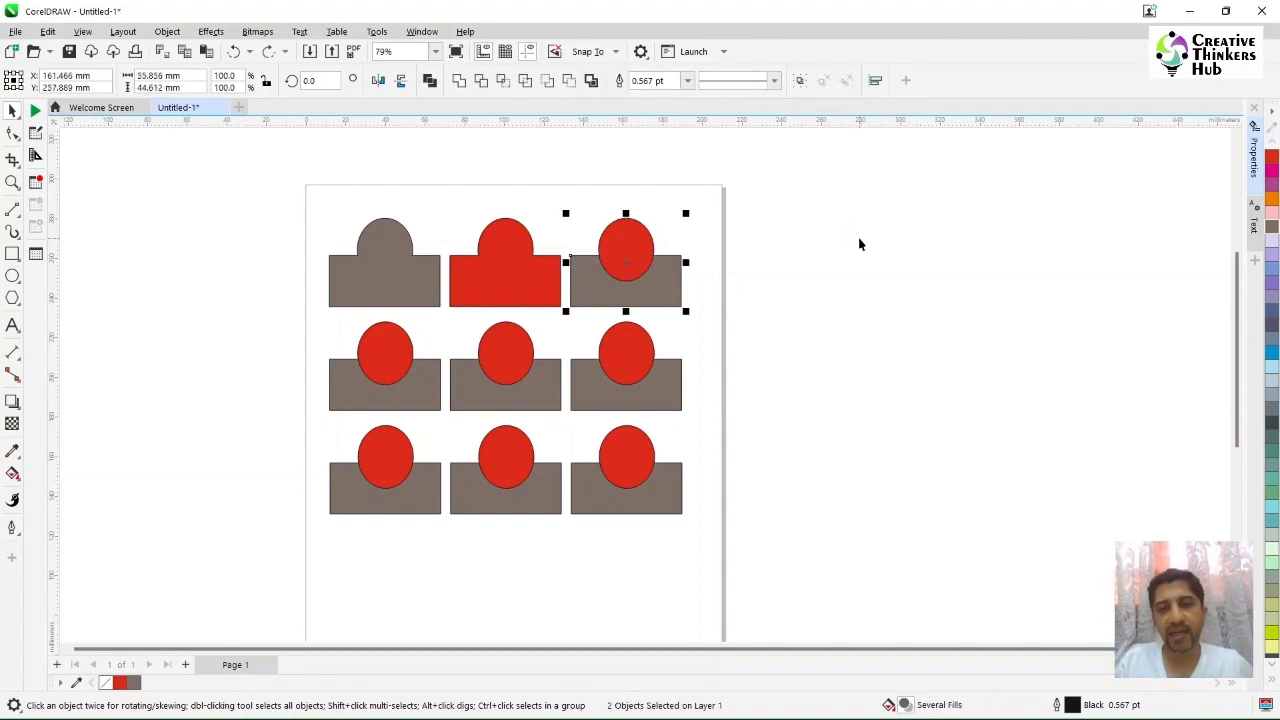
{"action": "left_click", "coordinate": [714, 224]}
Trim the rectangle of the first row's third pair, selecting the ellipse first as the cutting shape.
{"action": "left_click", "coordinate": [615, 235]}
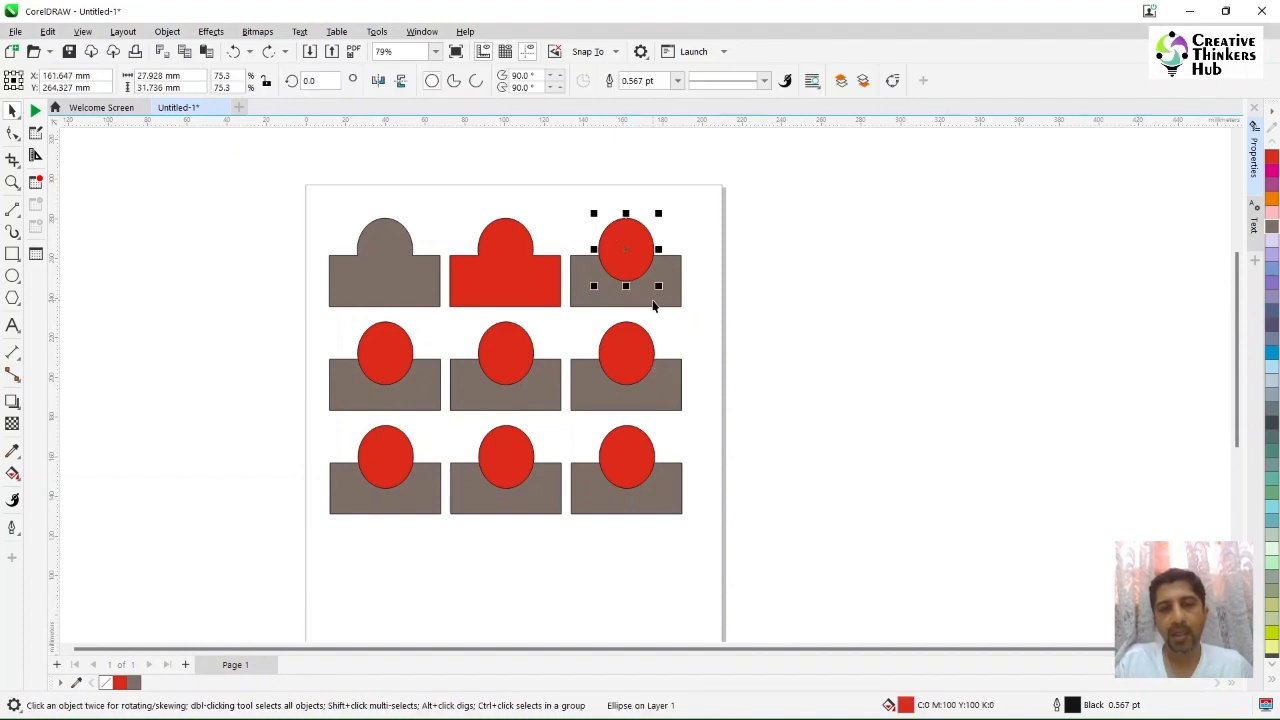
{"action": "left_click", "coordinate": [654, 305], "text": "shift"}
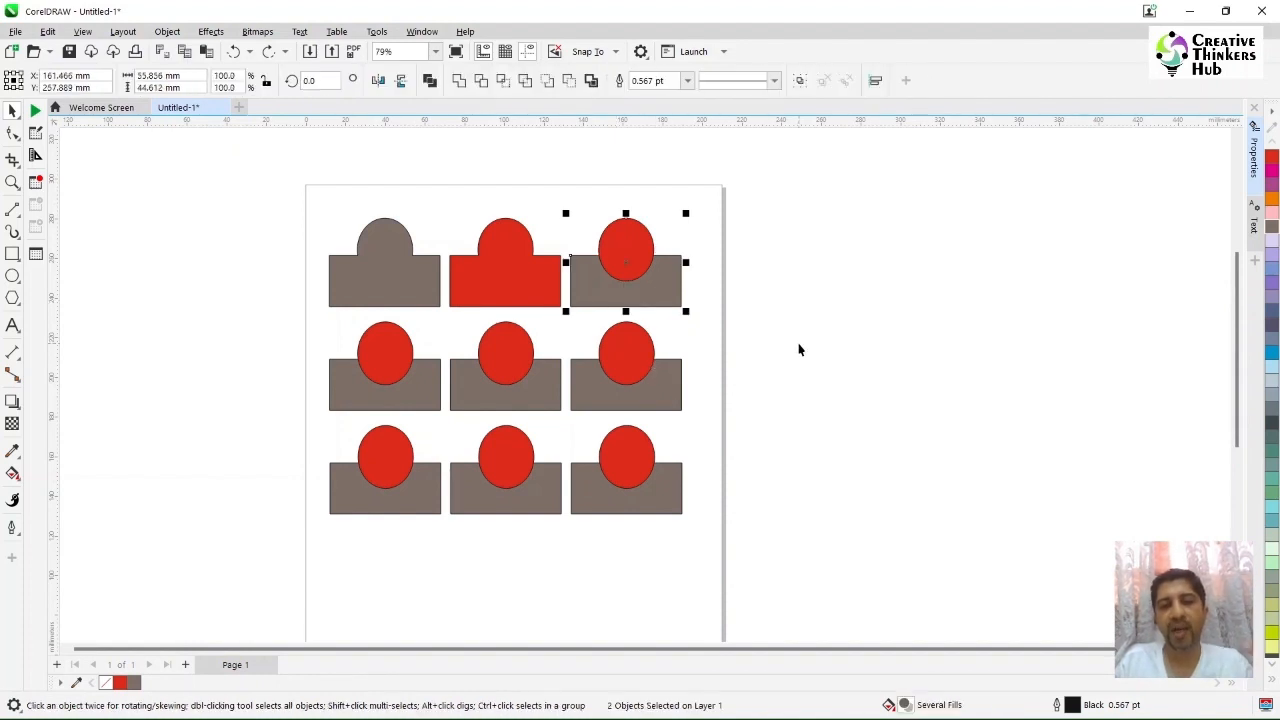
{"action": "left_click", "coordinate": [484, 86]}
{"action": "left_click", "coordinate": [661, 237]}
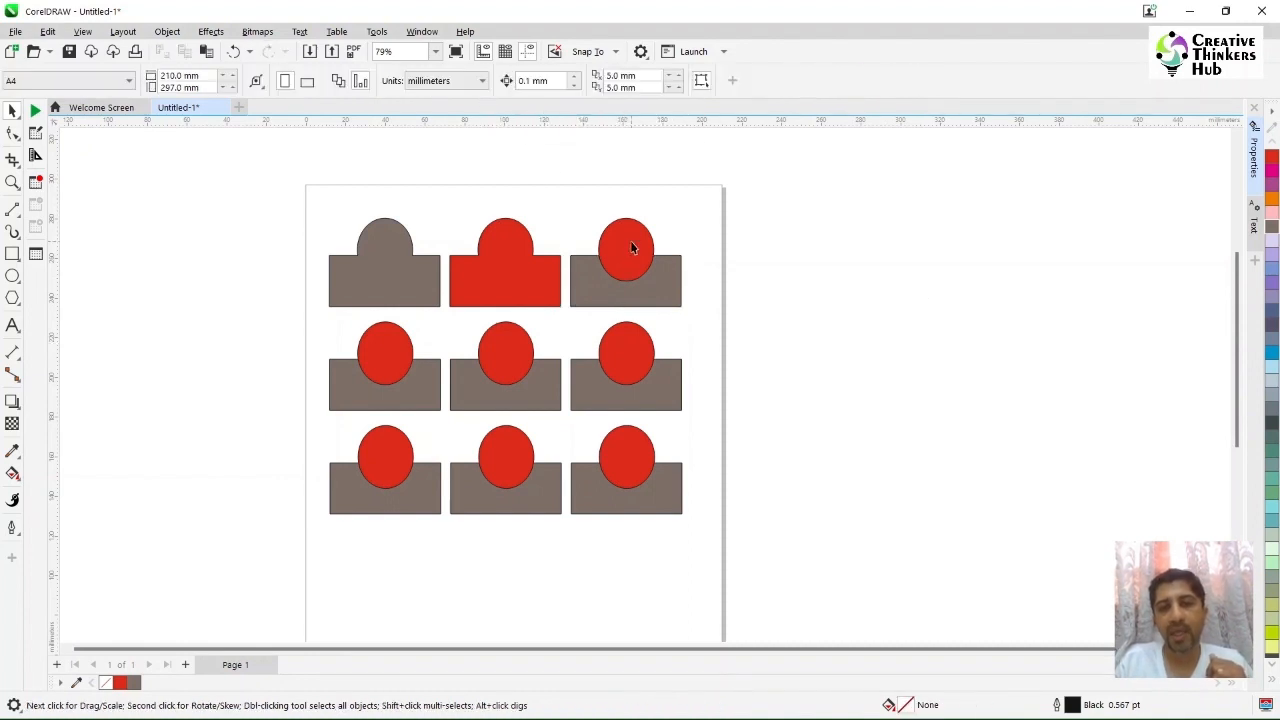
Move the third pair's ellipse up off the trimmed rectangle to inspect the cut, and undo the move.
{"action": "left_click", "coordinate": [630, 248]}
{"action": "left_click_drag", "start_coordinate": [634, 246], "coordinate": [641, 215]}
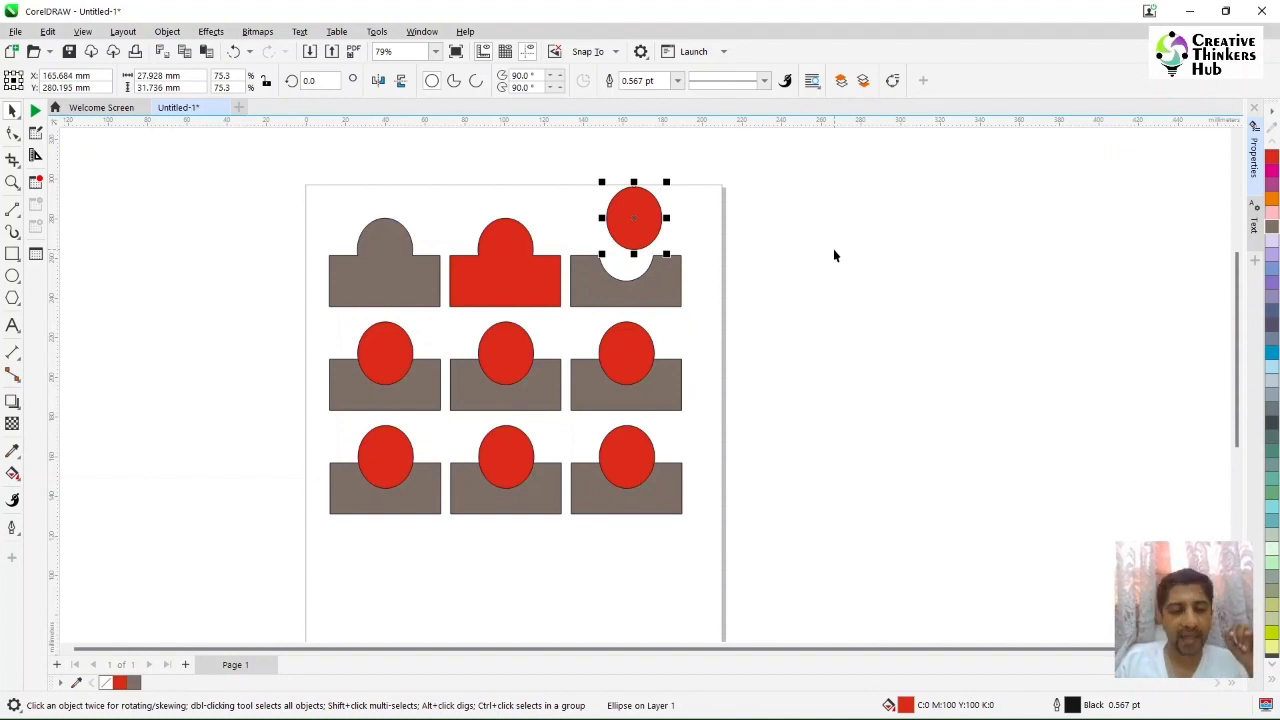
{"action": "key", "text": "ctrl+z"}
{"action": "left_click", "coordinate": [814, 274]}
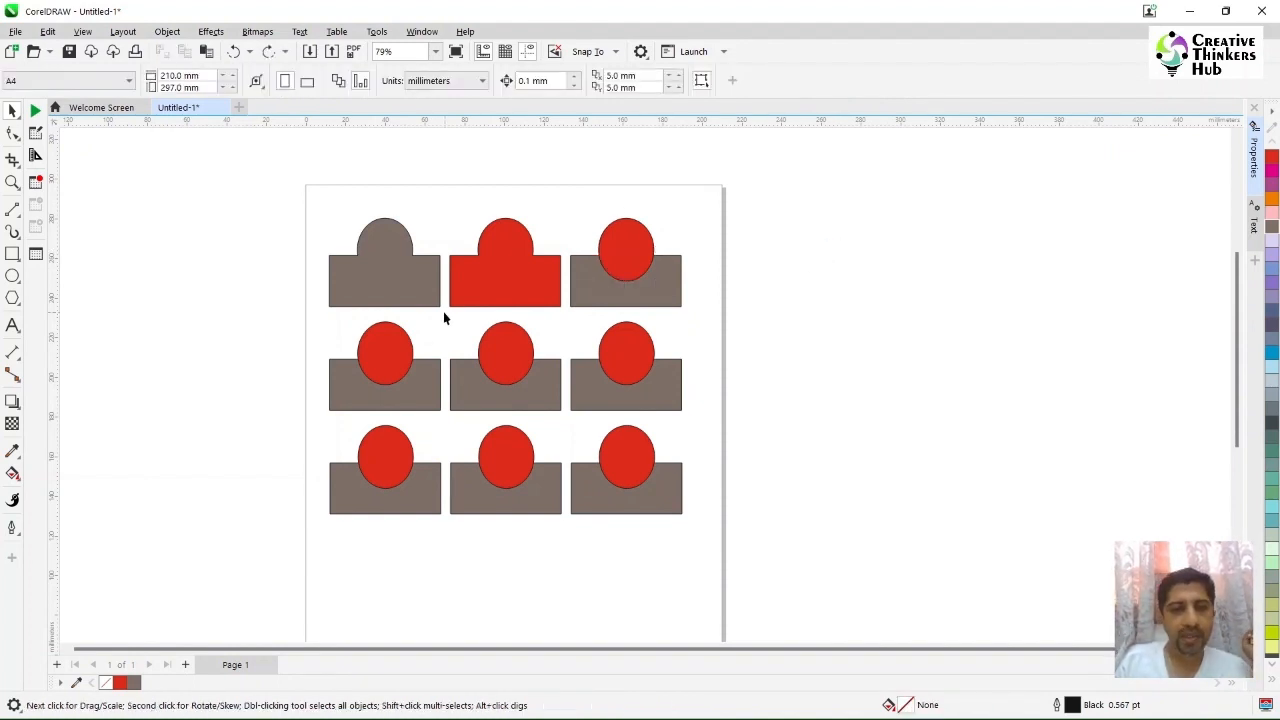
Intersect the second row's first pair, selecting the ellipse first and the rectangle last.
{"action": "left_click", "coordinate": [390, 350]}
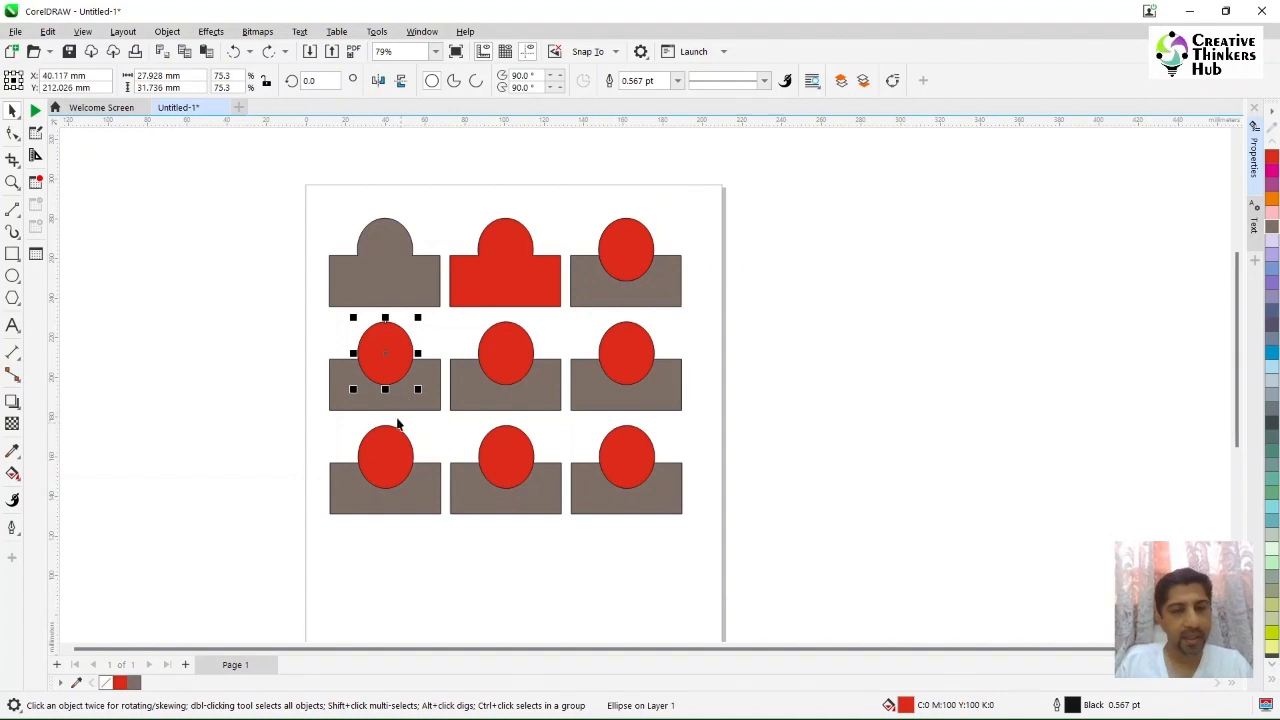
{"action": "left_click", "coordinate": [407, 406], "text": "shift"}
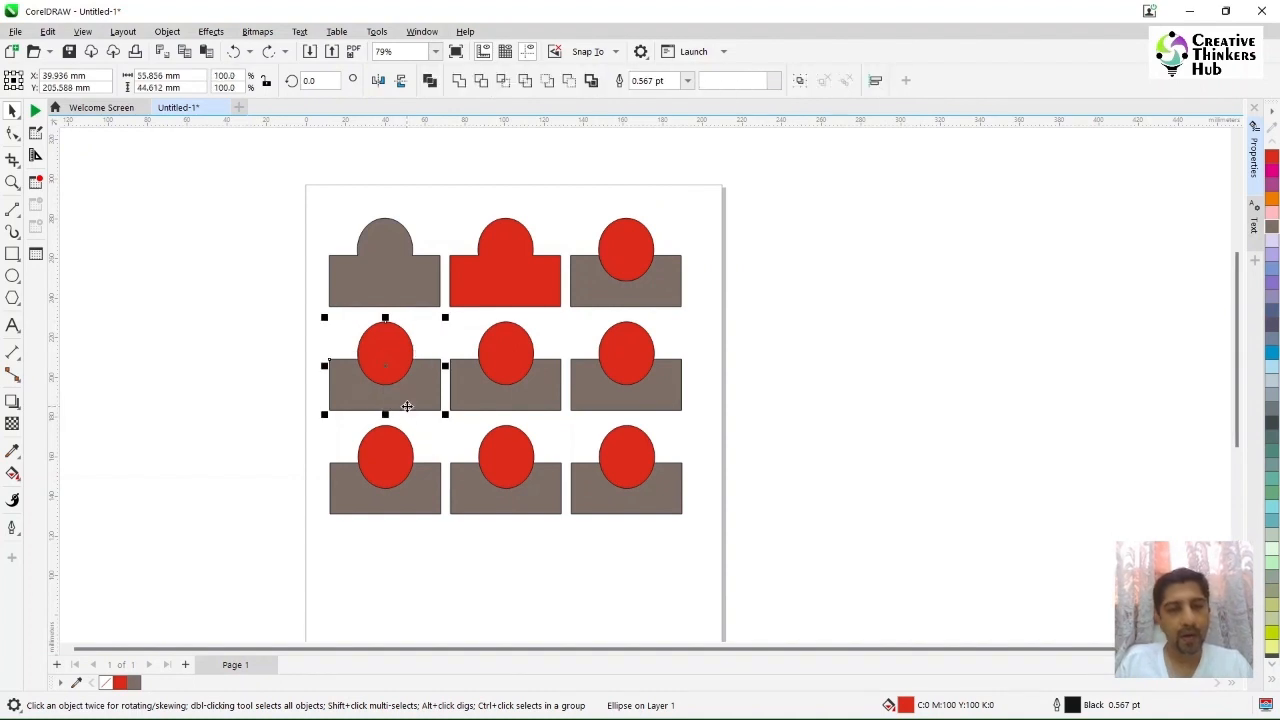
{"action": "left_click", "coordinate": [503, 83]}
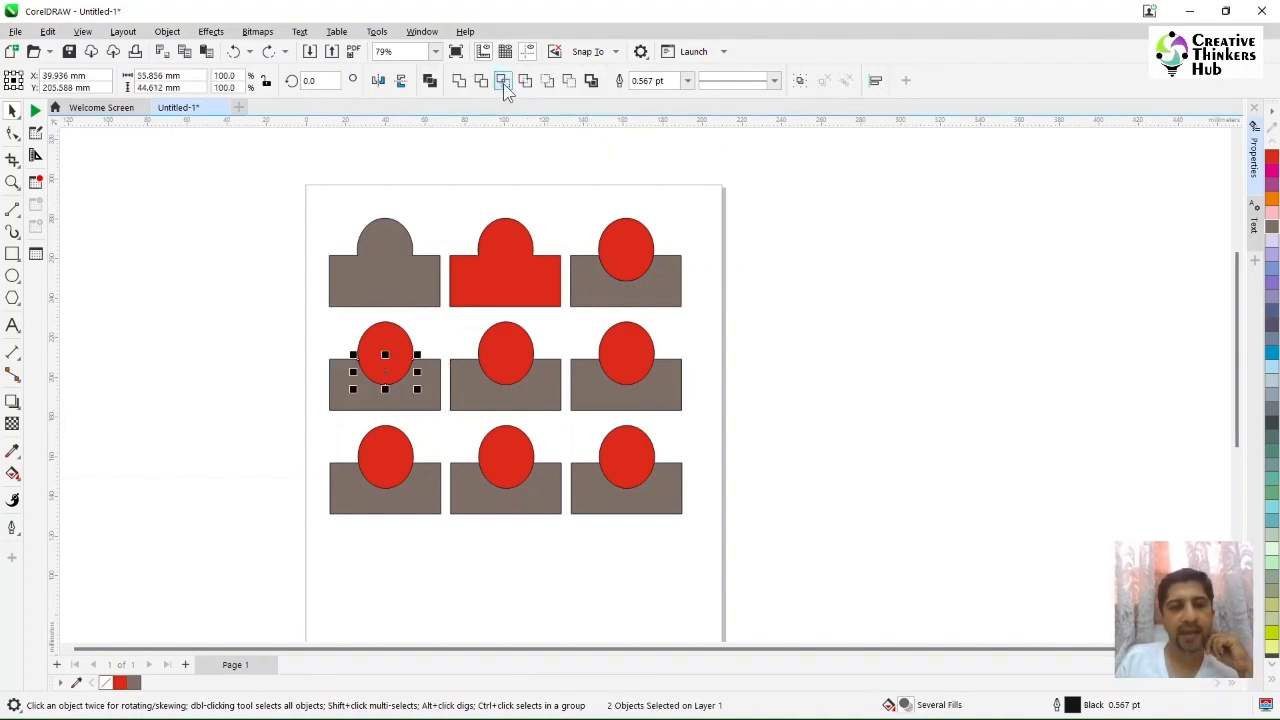
Move the ellipse and the grey intersection piece off the page, and return the ellipse onto its rectangle.
{"action": "left_click", "coordinate": [237, 341]}
{"action": "left_click_drag", "start_coordinate": [386, 340], "coordinate": [264, 313]}
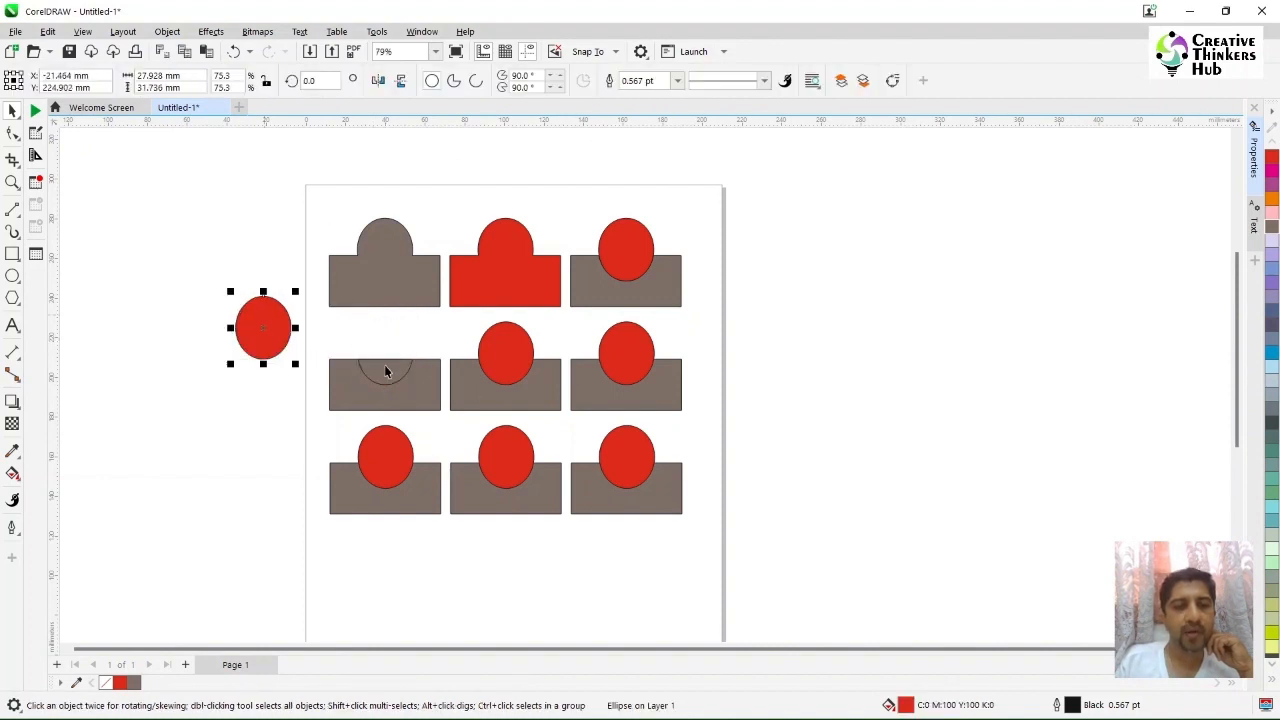
{"action": "left_click", "coordinate": [386, 371]}
{"action": "left_click_drag", "start_coordinate": [386, 371], "coordinate": [200, 368]}
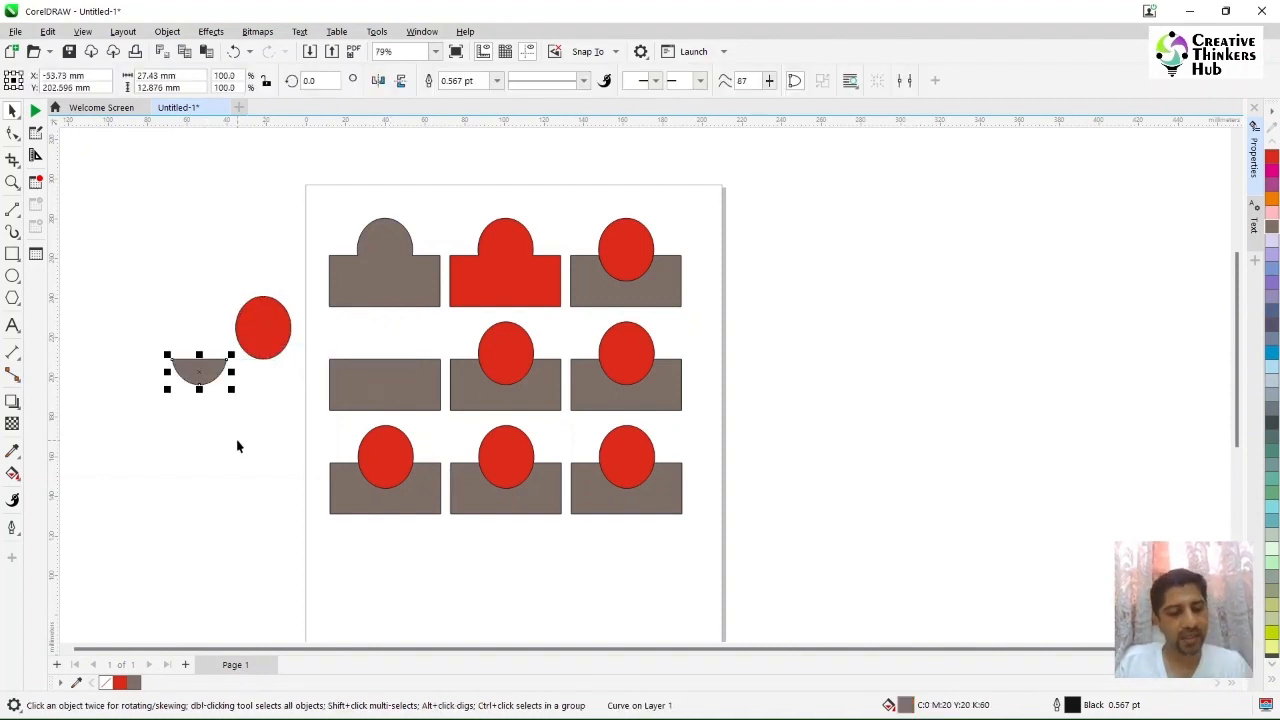
{"action": "left_click_drag", "start_coordinate": [255, 332], "coordinate": [392, 364]}
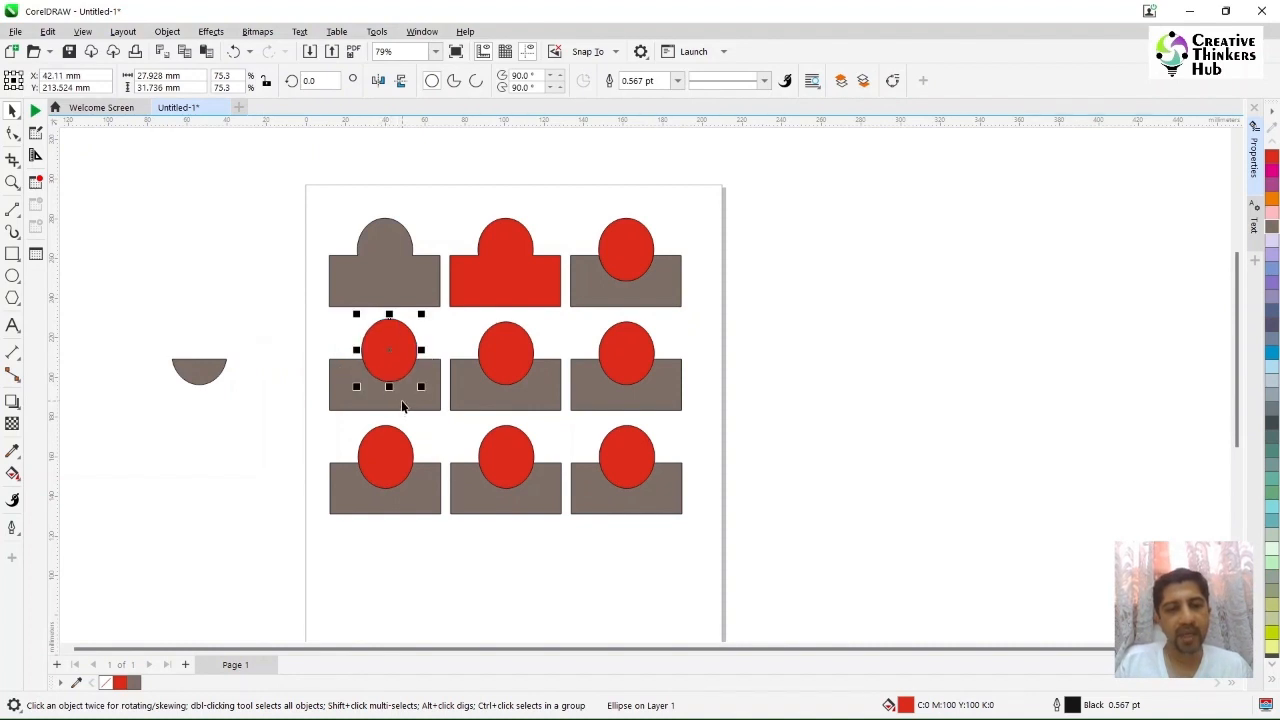
Intersect the second row's first pair again with the rectangle selected last, pull the pieces apart, and undo back to the original pair.
{"action": "left_click", "coordinate": [402, 401], "text": "shift"}
{"action": "left_click", "coordinate": [503, 80]}
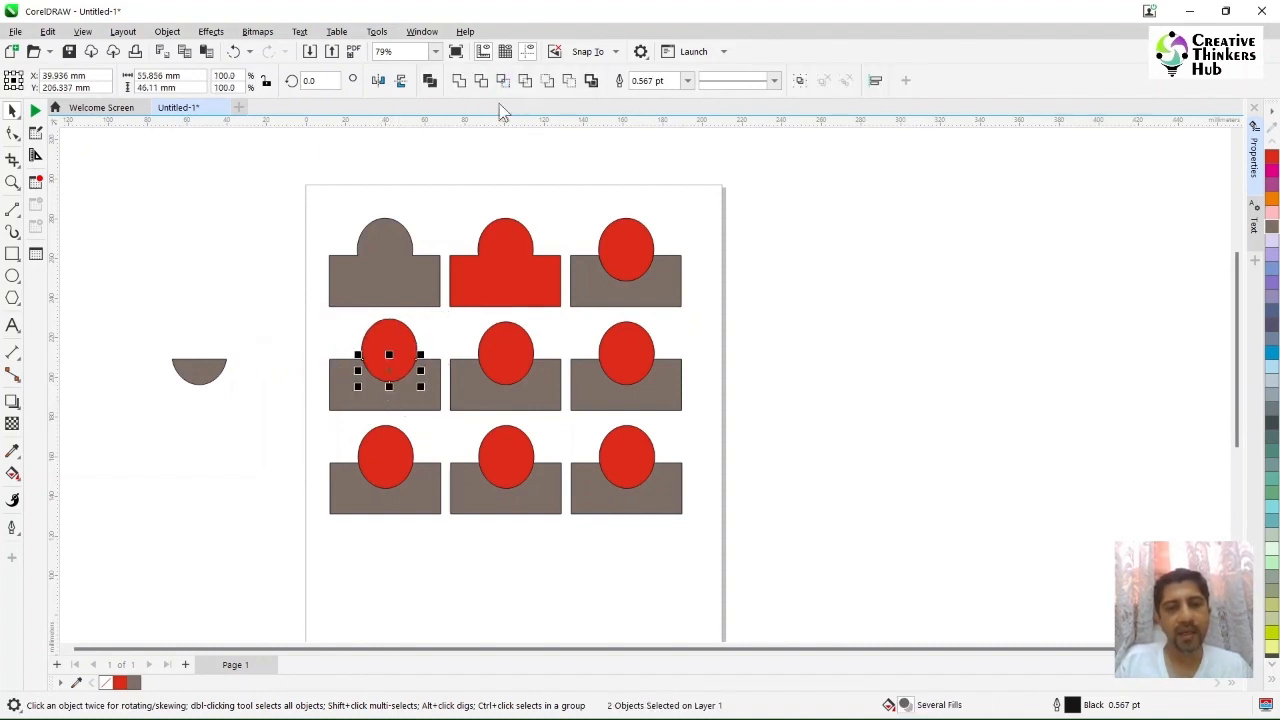
{"action": "left_click", "coordinate": [234, 354]}
{"action": "left_click", "coordinate": [389, 345]}
{"action": "left_click_drag", "start_coordinate": [389, 345], "coordinate": [408, 297]}
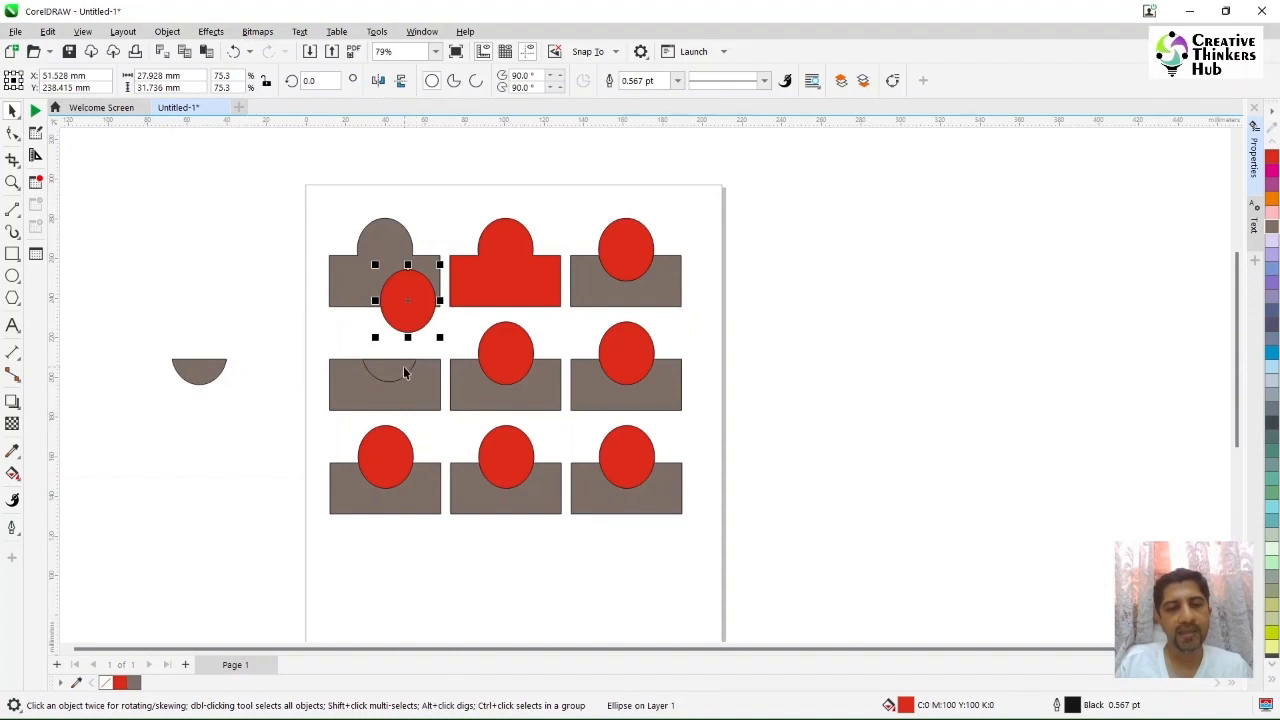
{"action": "left_click", "coordinate": [361, 362]}
{"action": "left_click_drag", "start_coordinate": [361, 362], "coordinate": [266, 354]}
{"action": "key", "text": "ctrl+z"}
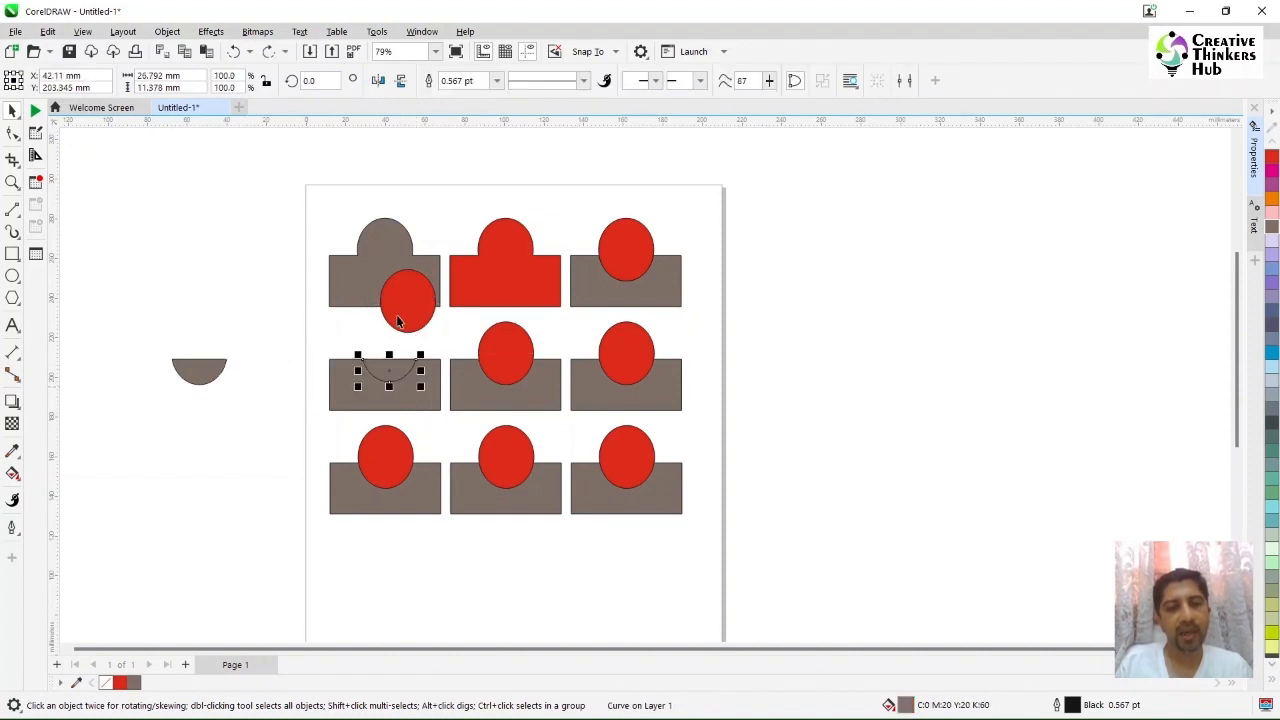
{"action": "key", "text": "ctrl+z"}
{"action": "key", "text": "ctrl+z"}
{"action": "left_click", "coordinate": [439, 345]}
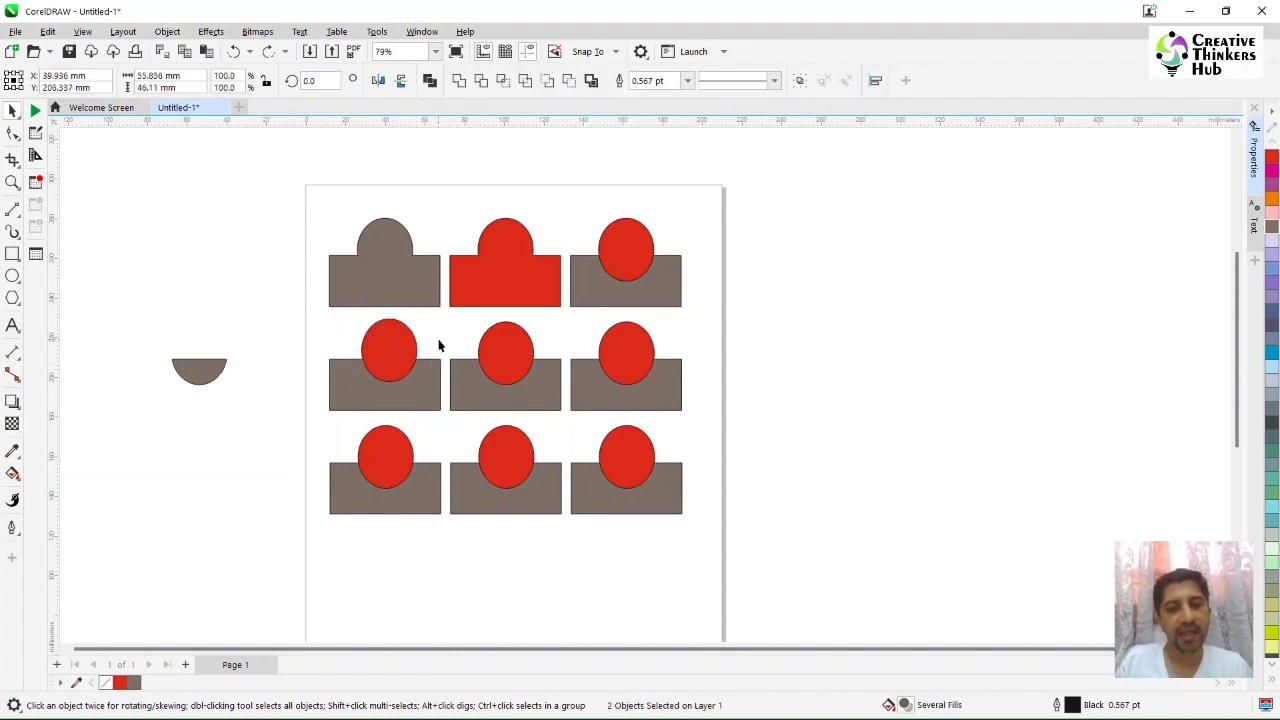
Intersect the second row's first pair with the ellipse selected last, and move the red overlap piece beside the page.
{"action": "left_click", "coordinate": [374, 358]}
{"action": "left_click", "coordinate": [355, 379], "text": "shift"}
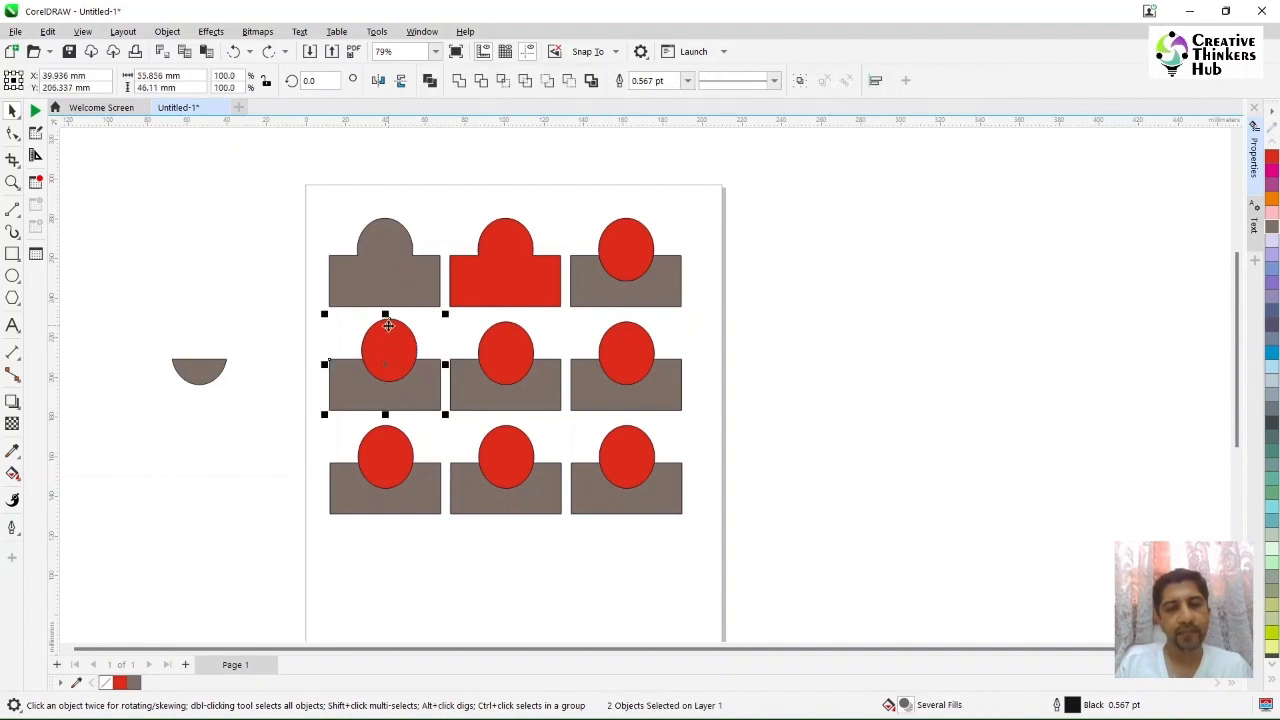
{"action": "left_click", "coordinate": [482, 82]}
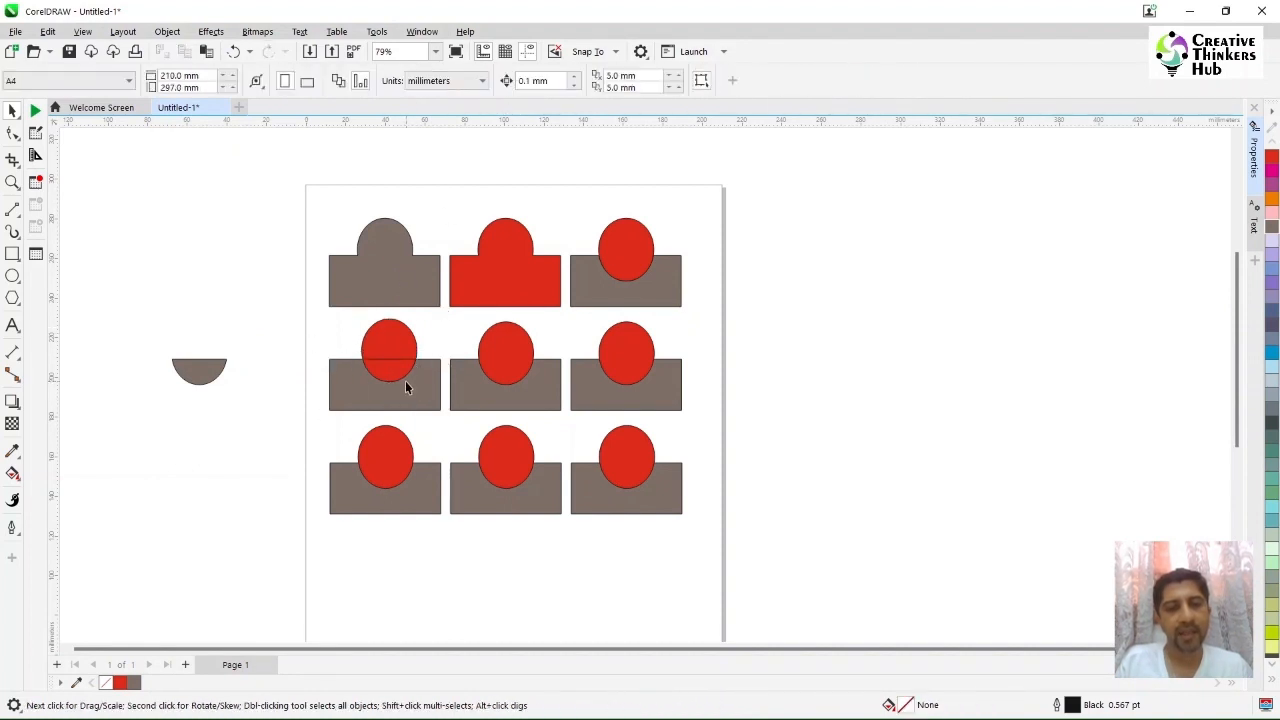
{"action": "left_click_drag", "start_coordinate": [403, 373], "coordinate": [259, 352]}
{"action": "left_click", "coordinate": [224, 451]}
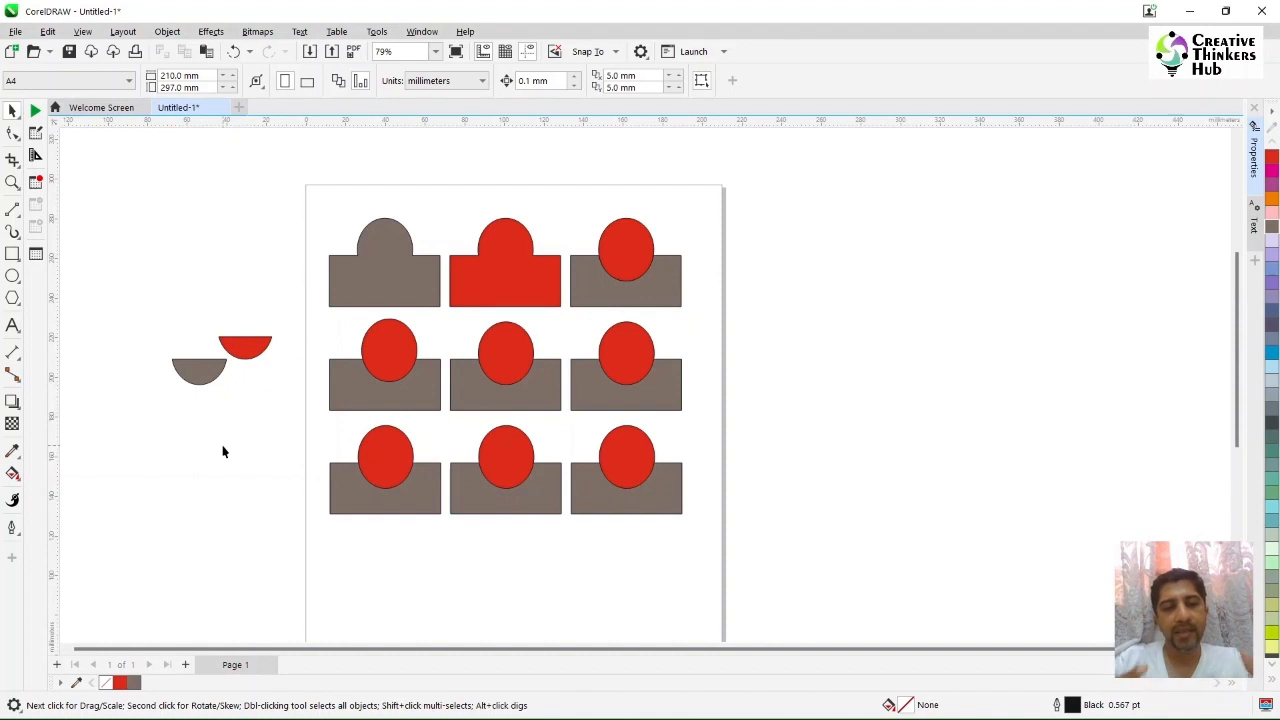
Repeat the Intersect on the second row's first pair, selecting the rectangle first and the ellipse last, and undo it.
{"action": "left_click", "coordinate": [426, 396]}
{"action": "left_click", "coordinate": [383, 329], "text": "shift"}
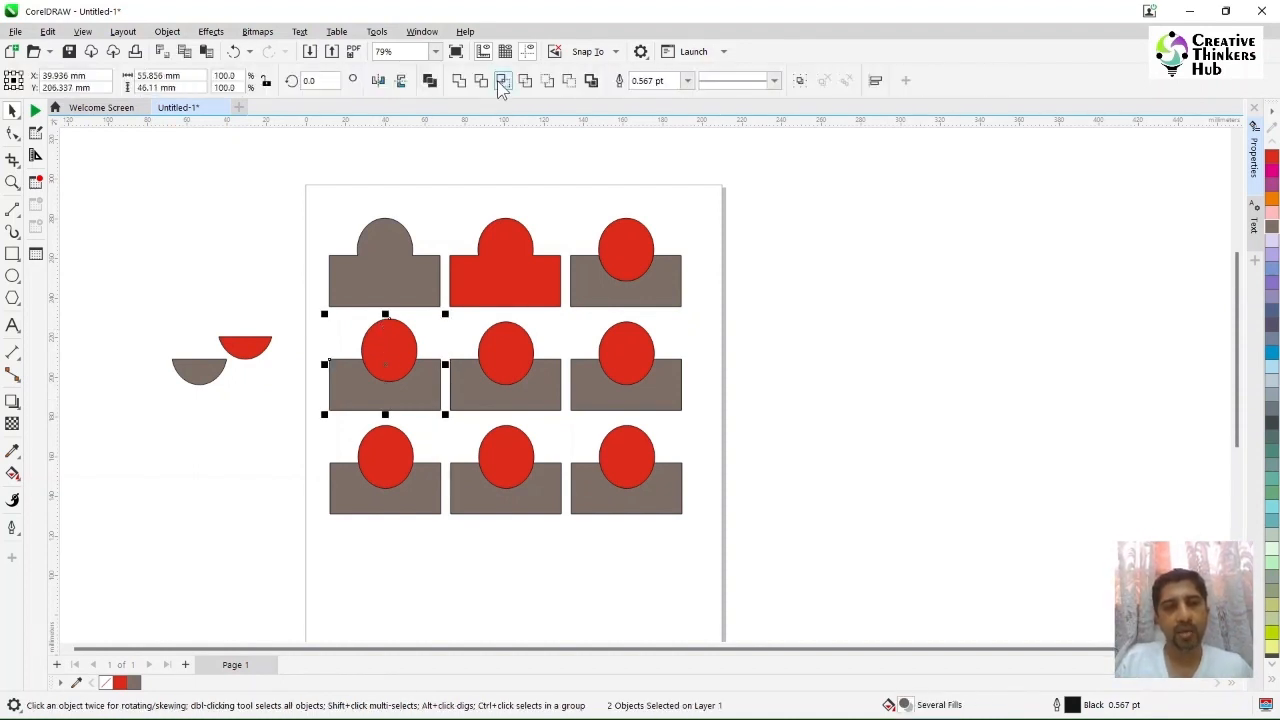
{"action": "left_click", "coordinate": [497, 80]}
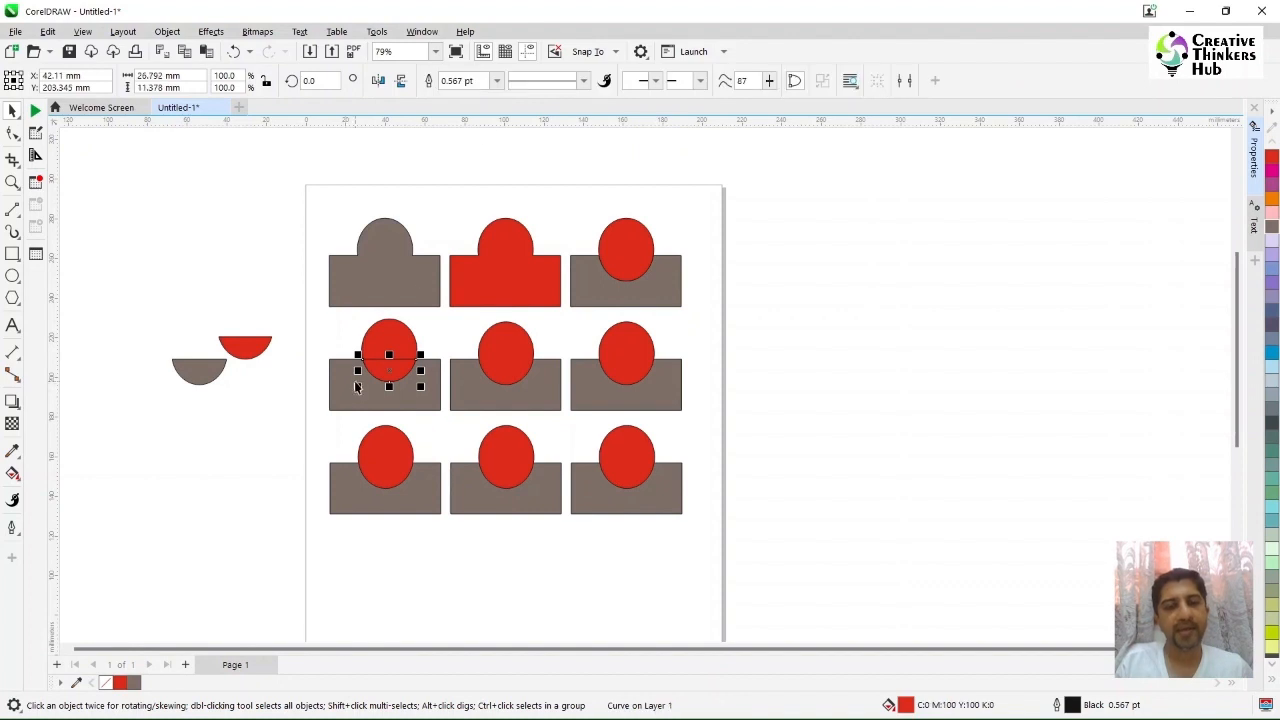
{"action": "key", "text": "ctrl+z"}
{"action": "left_click", "coordinate": [298, 349]}
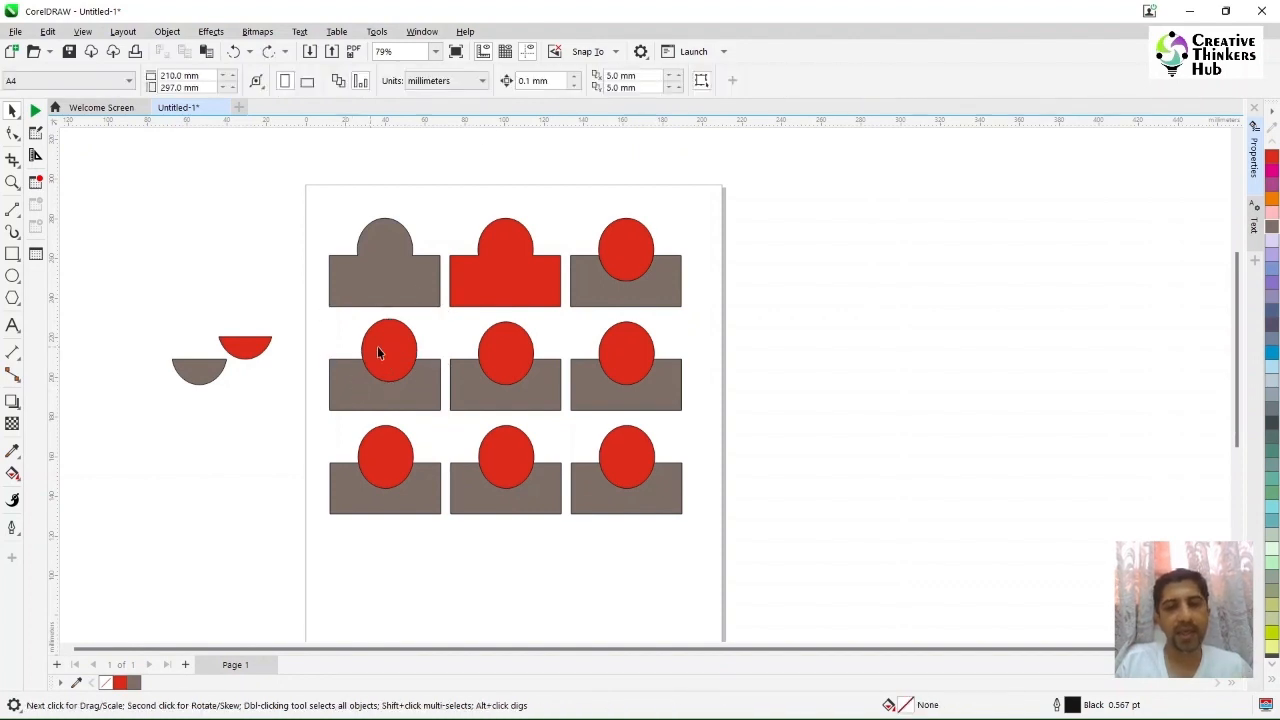
Intersect the second row's first pair with the rectangle selected last, and move the grey overlap piece beside the page.
{"action": "left_click", "coordinate": [377, 346]}
{"action": "left_click", "coordinate": [413, 403], "text": "shift"}
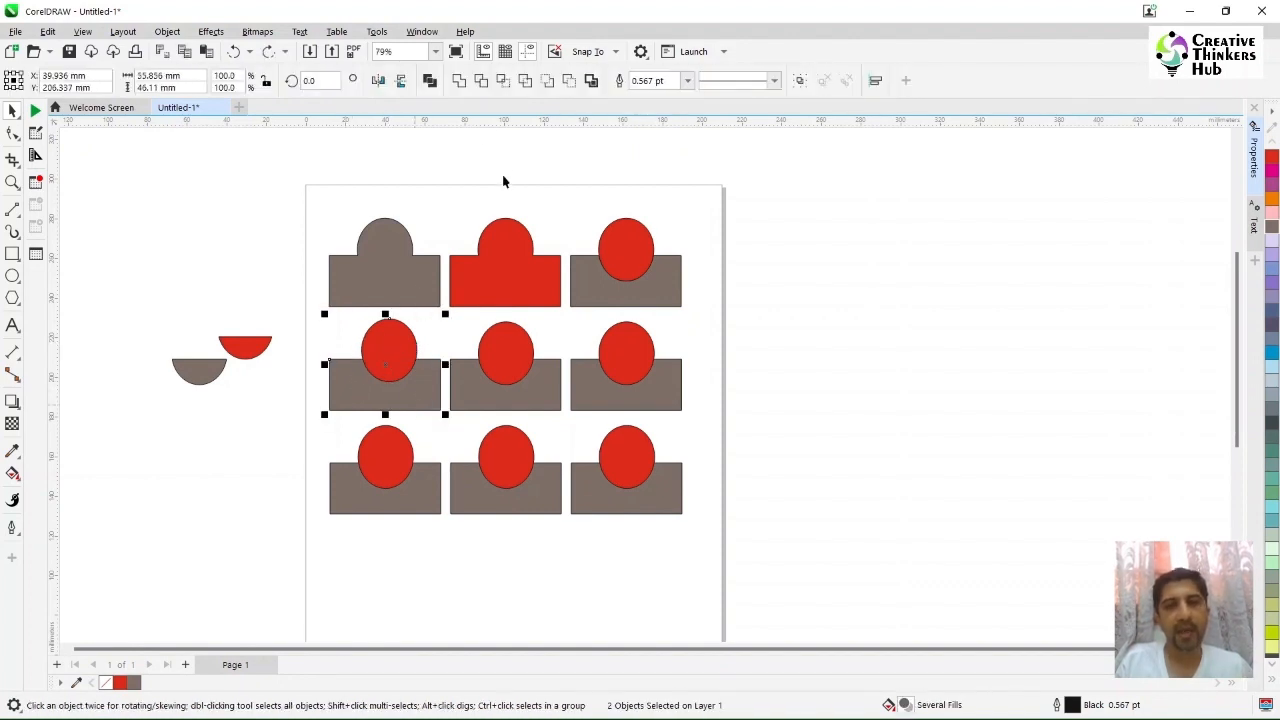
{"action": "left_click", "coordinate": [503, 81]}
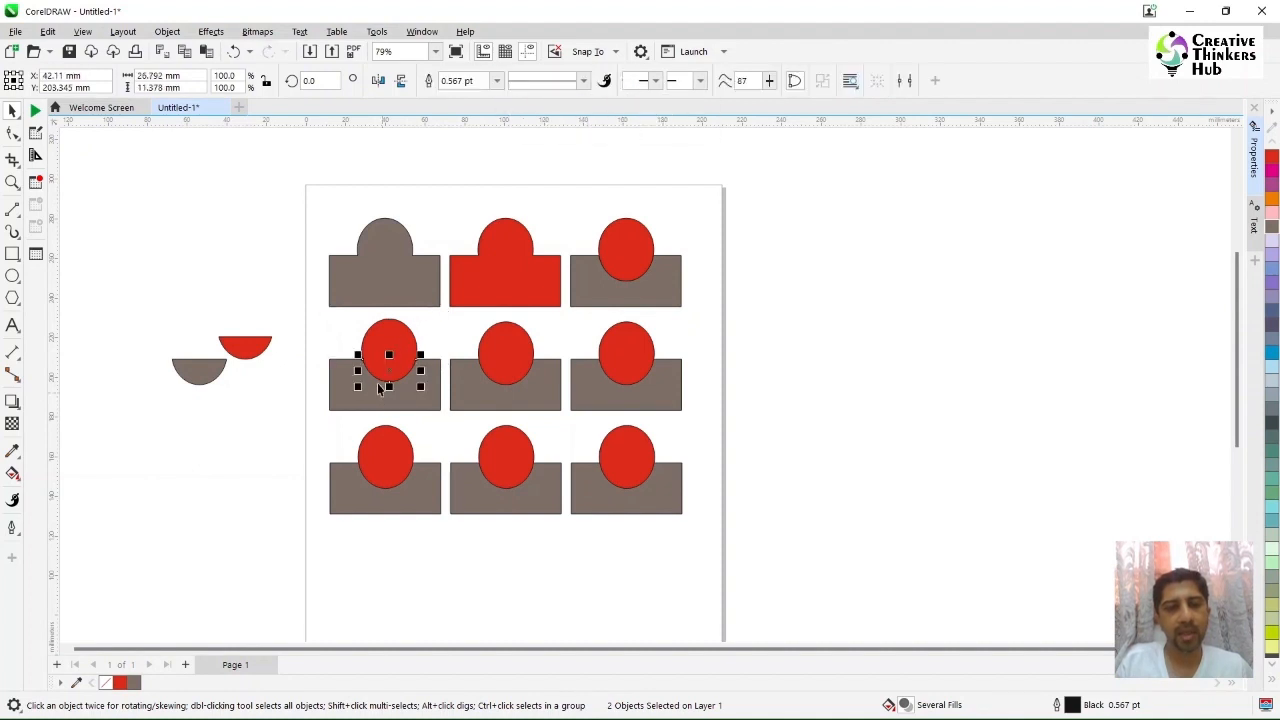
{"action": "left_click", "coordinate": [279, 365]}
{"action": "left_click_drag", "start_coordinate": [342, 343], "coordinate": [243, 398]}
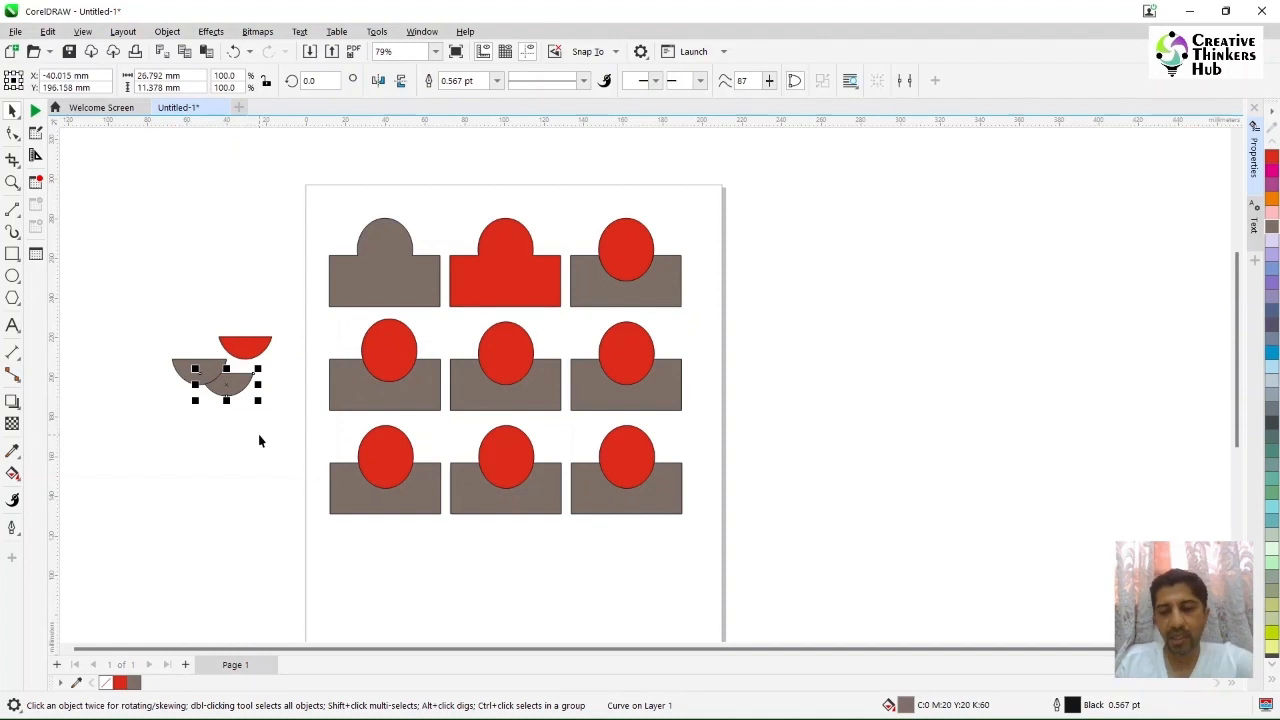
Delete all the intersection pieces lying beside the page.
{"action": "left_click", "coordinate": [157, 414]}
{"action": "left_click_drag", "start_coordinate": [148, 404], "coordinate": [329, 308]}
{"action": "key", "text": "Delete"}
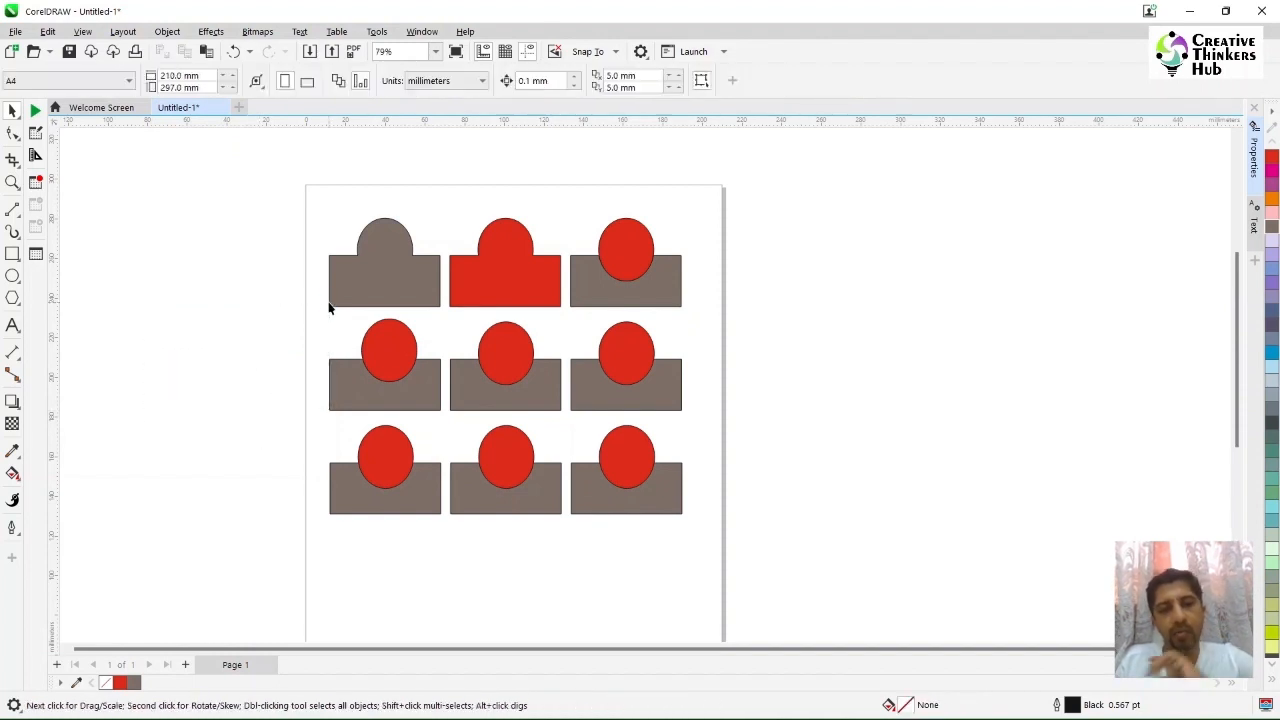
Simplify the second row's first pair, selecting the ellipse first, and move the rectangle beside the page to inspect the cut.
{"action": "left_click", "coordinate": [405, 358]}
{"action": "left_click", "coordinate": [406, 403], "text": "shift"}
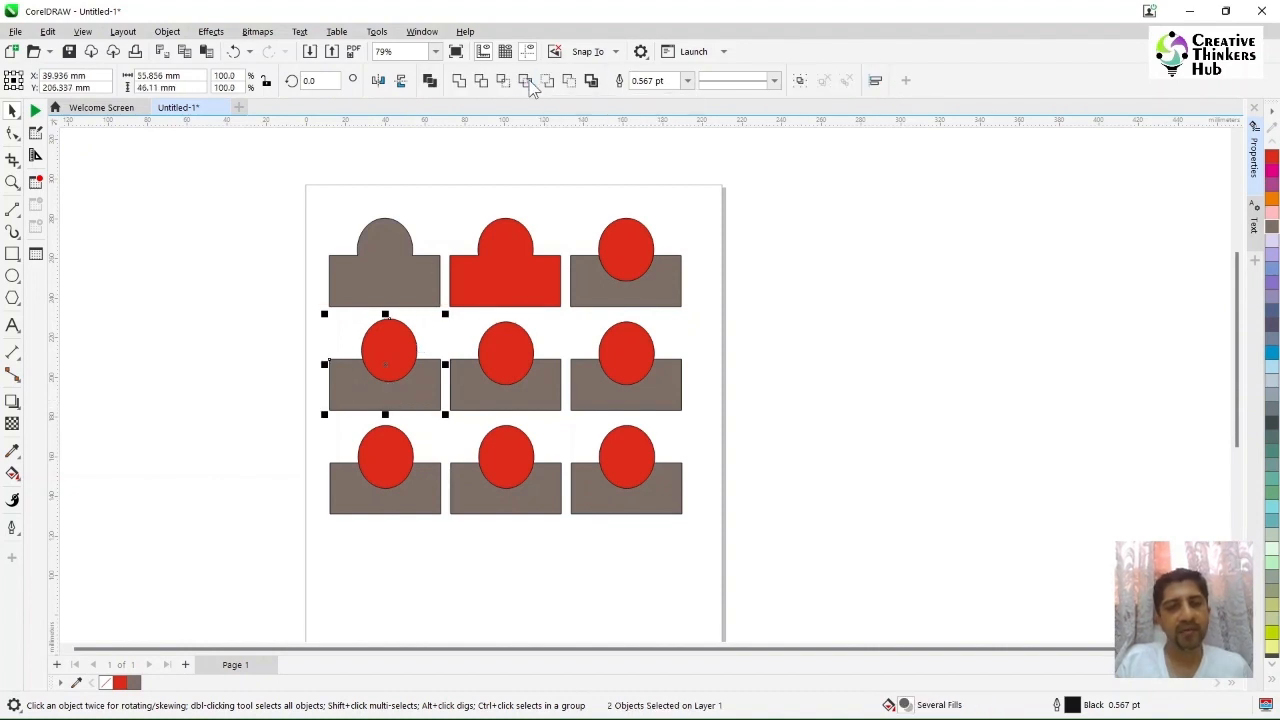
{"action": "left_click", "coordinate": [297, 354]}
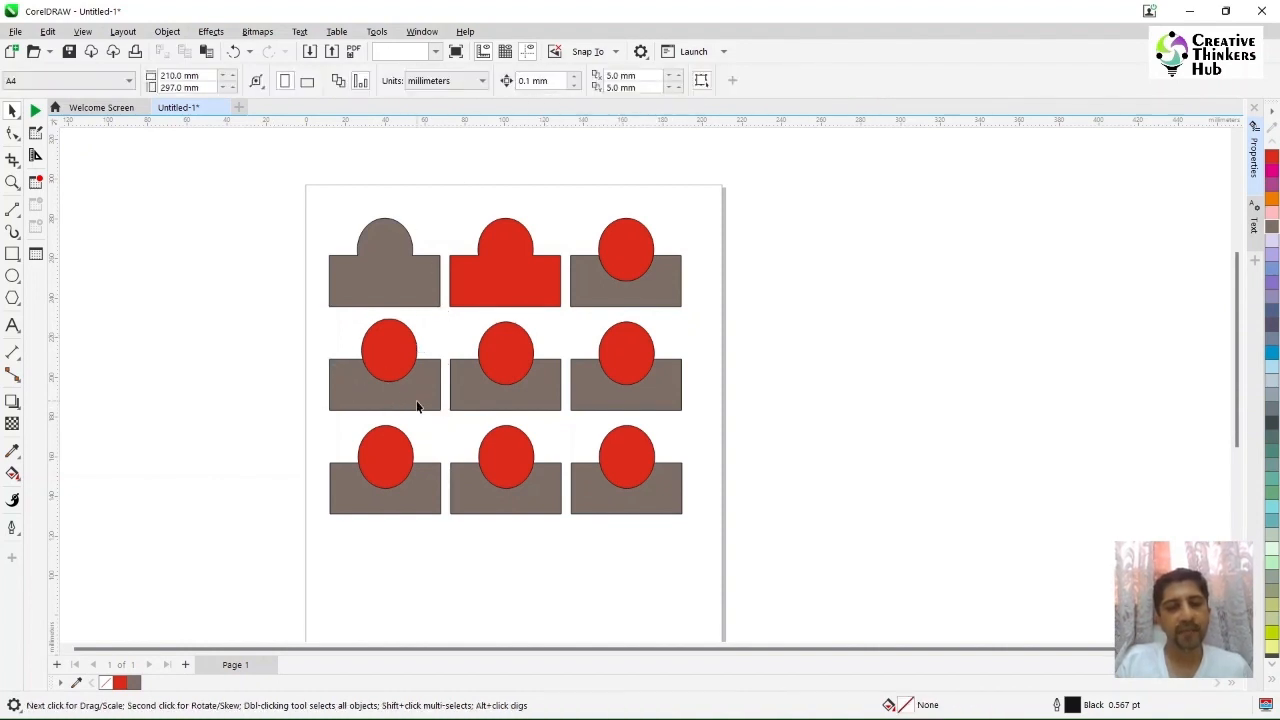
{"action": "left_click_drag", "start_coordinate": [417, 406], "coordinate": [176, 369]}
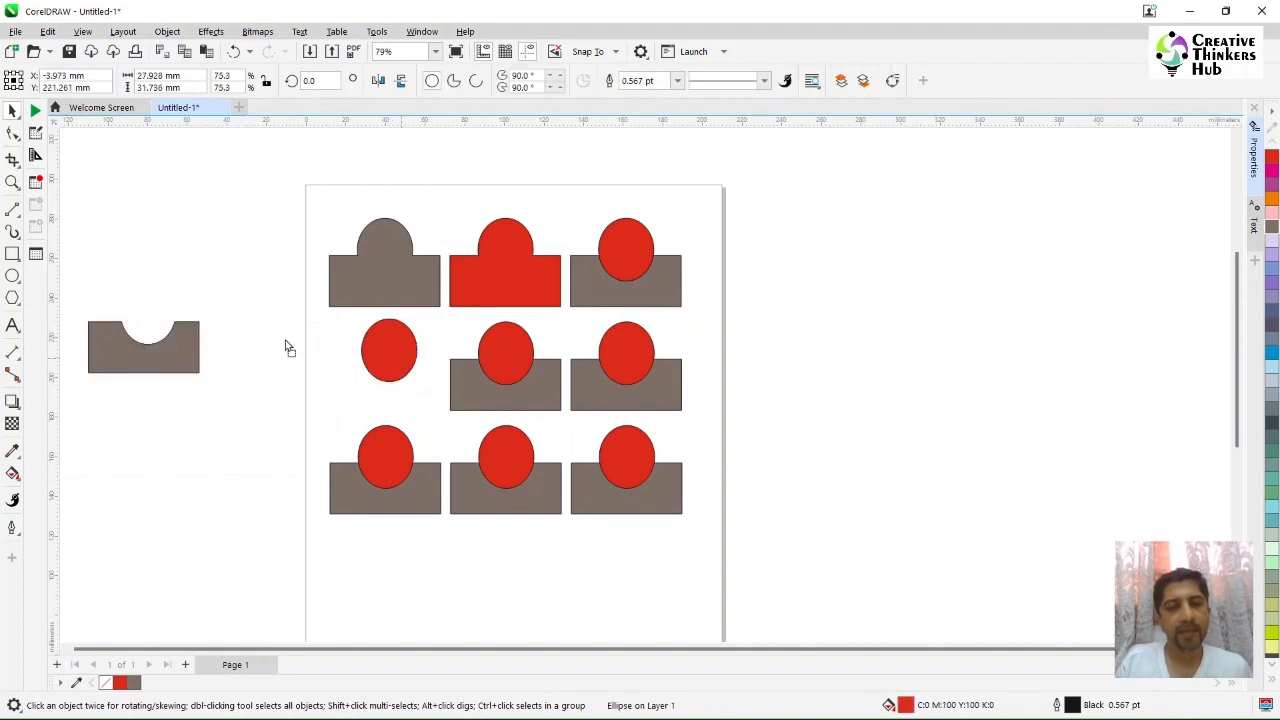
Undo the moves and the Simplify on the second row's first pair.
{"action": "key", "text": "ctrl+z"}
{"action": "key", "text": "ctrl+z"}
{"action": "key", "text": "ctrl+z"}
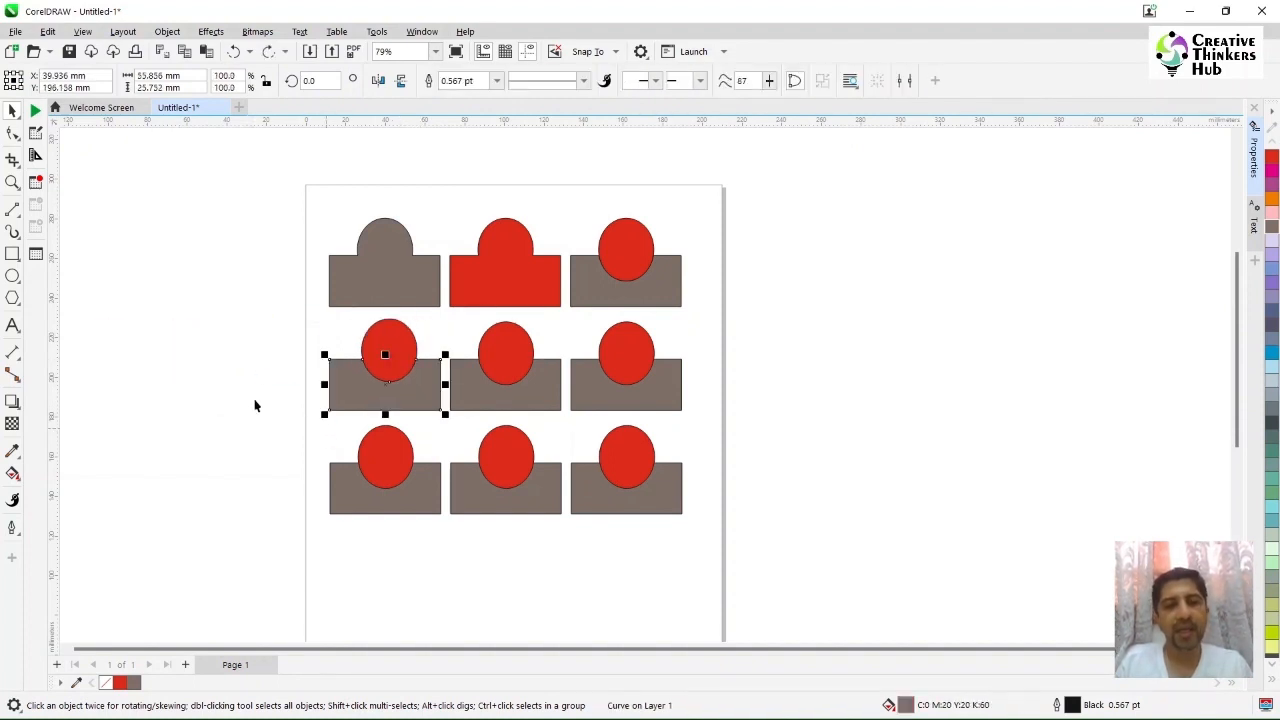
{"action": "left_click", "coordinate": [203, 372]}
{"action": "key", "text": "ctrl+z"}
{"action": "left_click", "coordinate": [203, 372]}
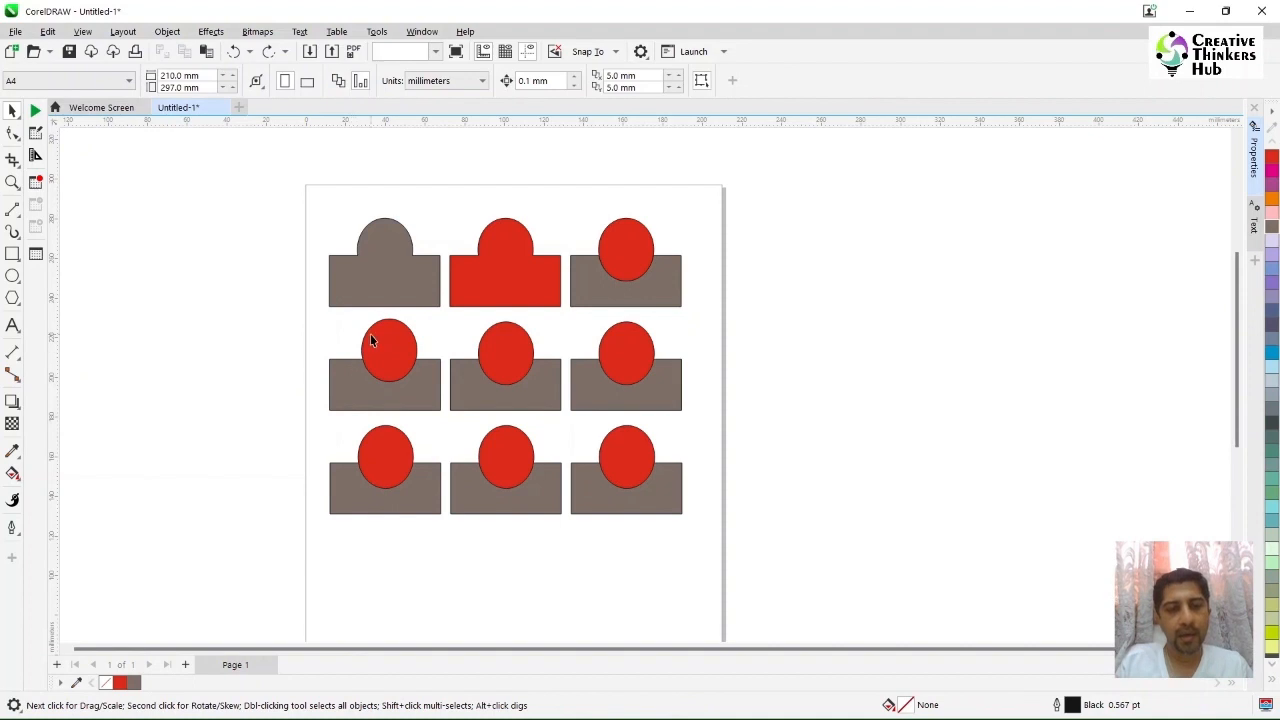
Simplify the second row's first pair with the rectangle selected first and the ellipse last, move the rectangle aside, and undo both changes.
{"action": "left_click", "coordinate": [370, 340]}
{"action": "left_click", "coordinate": [424, 404]}
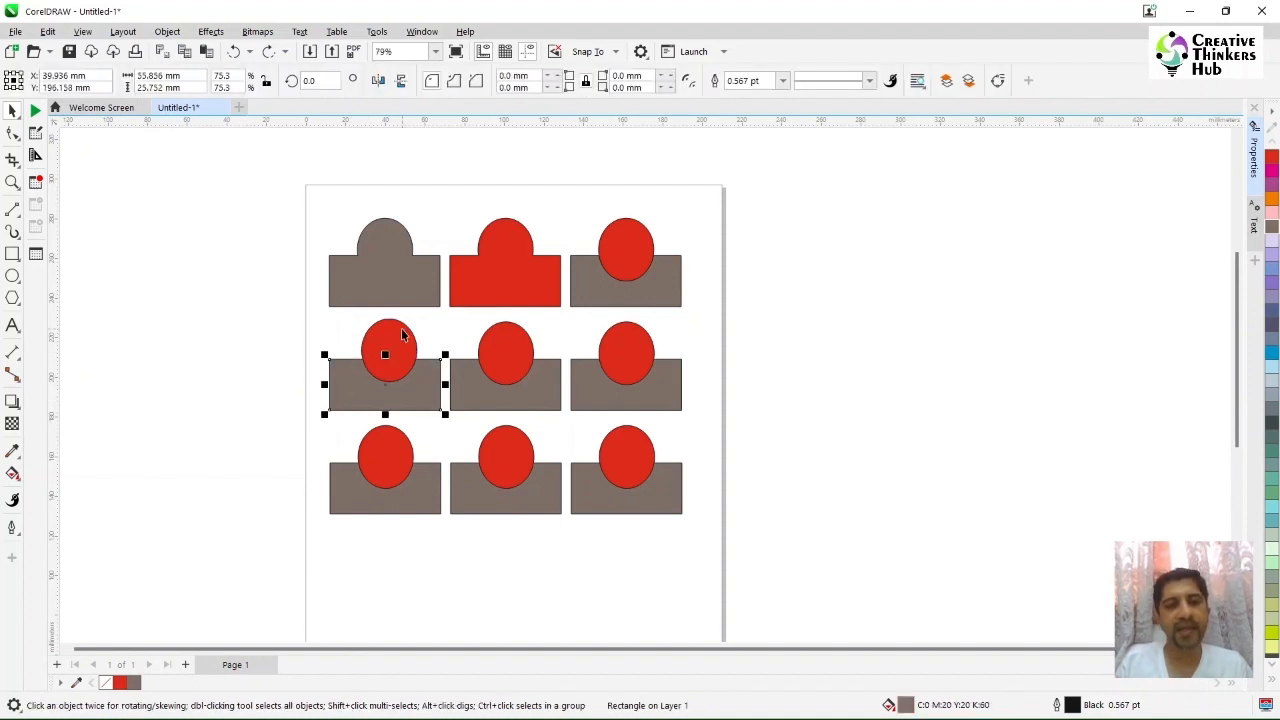
{"action": "left_click", "coordinate": [401, 328], "text": "shift"}
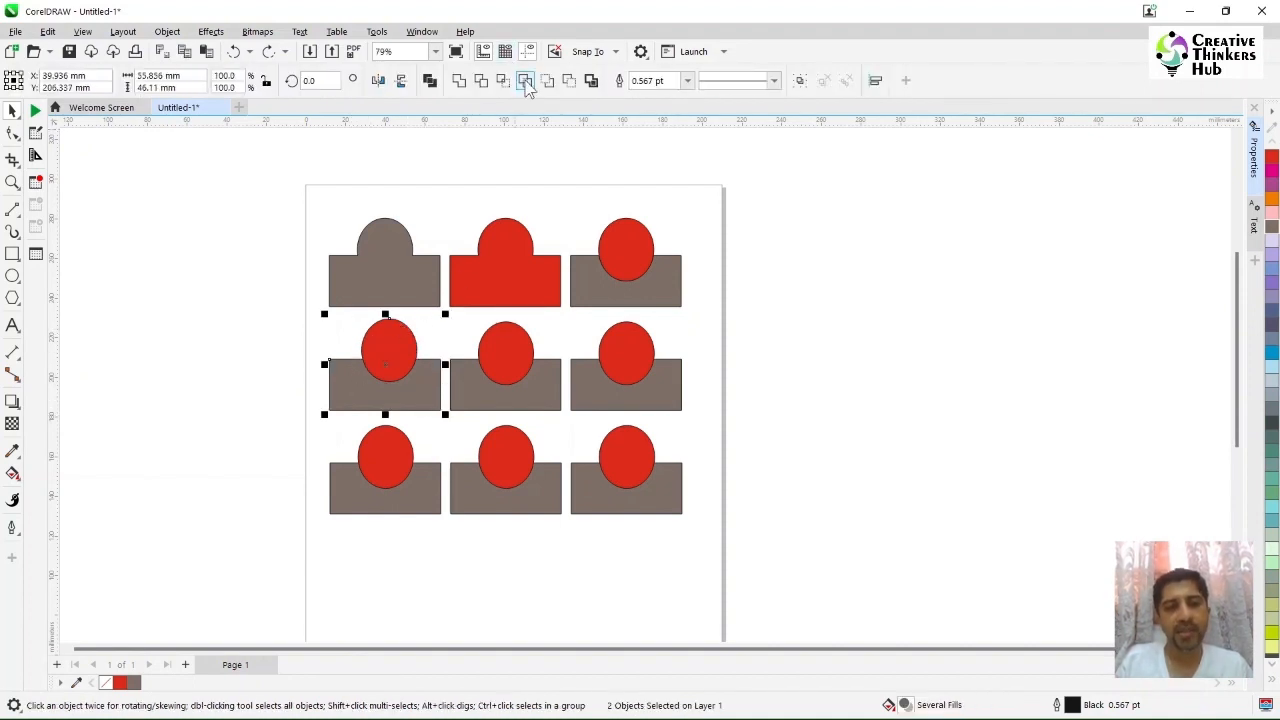
{"action": "left_click", "coordinate": [223, 362]}
{"action": "left_click_drag", "start_coordinate": [348, 386], "coordinate": [225, 392]}
{"action": "key", "text": "ctrl+z"}
{"action": "key", "text": "ctrl+z"}
{"action": "left_click", "coordinate": [223, 371]}
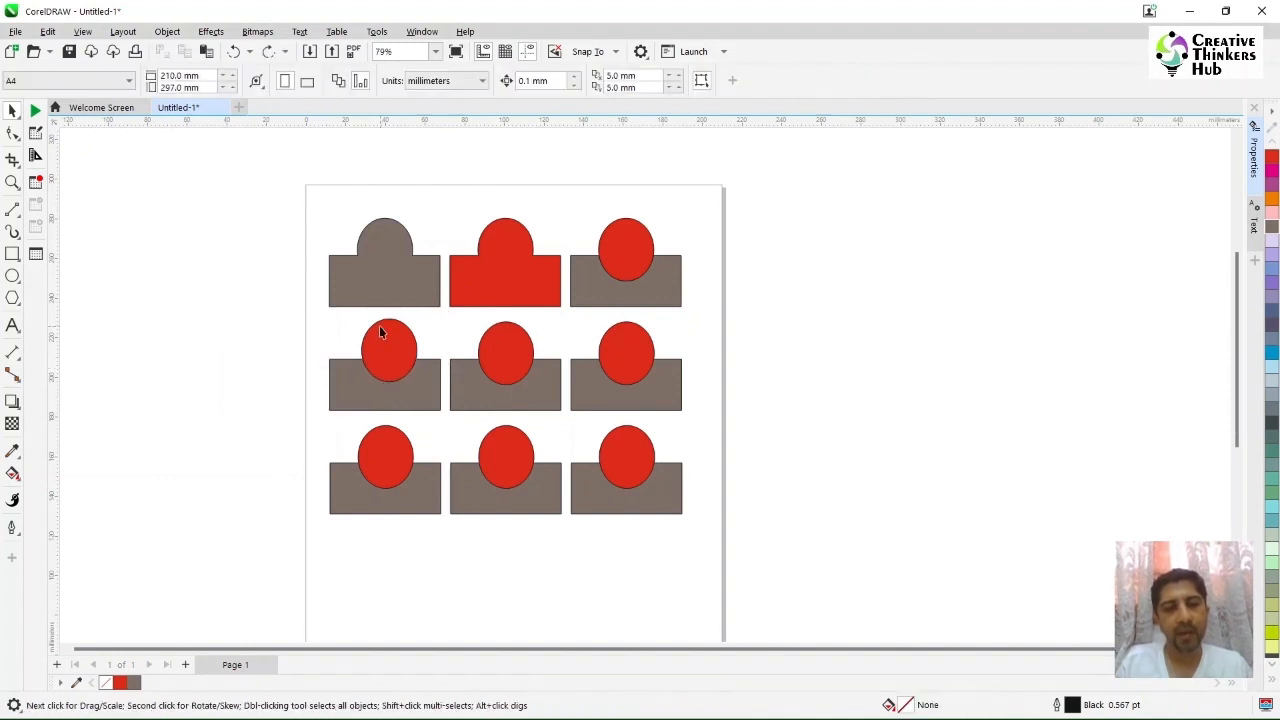
Simplify the same pair with the ellipse selected first and the rectangle last, move the rectangle aside, and undo both changes.
{"action": "left_click", "coordinate": [393, 358]}
{"action": "left_click", "coordinate": [415, 405], "text": "shift"}
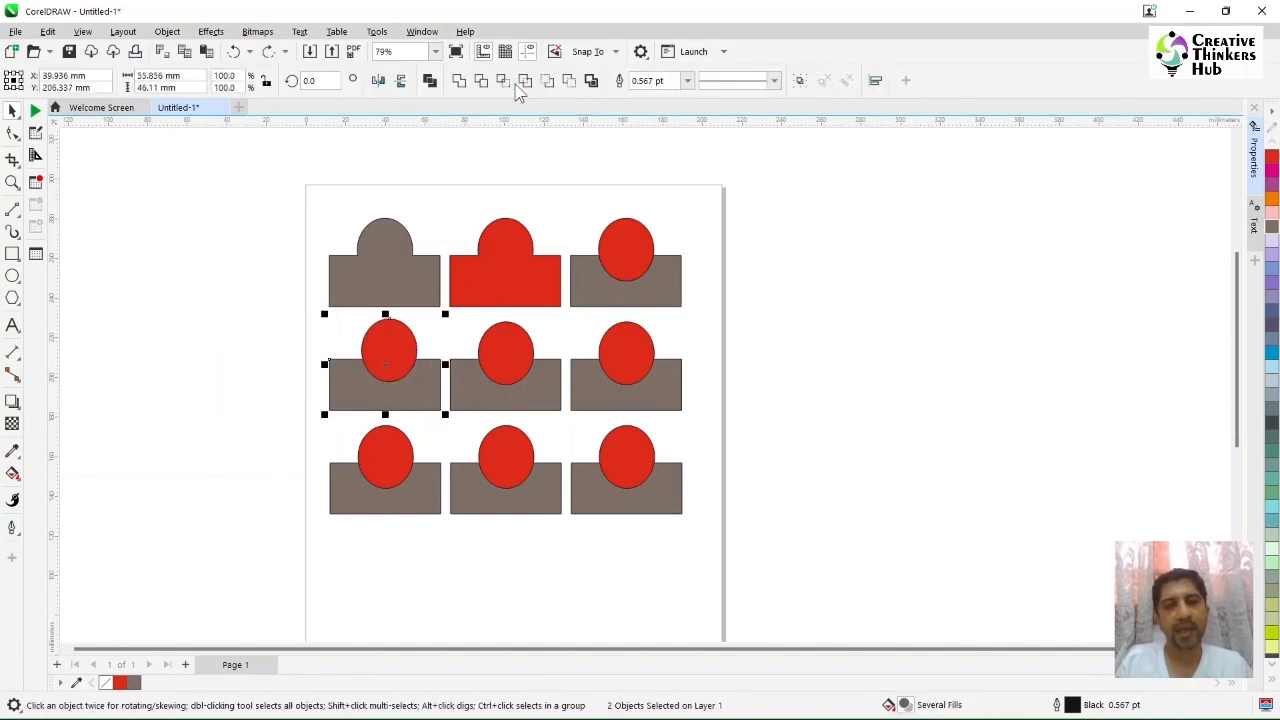
{"action": "left_click", "coordinate": [285, 362]}
{"action": "left_click_drag", "start_coordinate": [394, 393], "coordinate": [262, 391]}
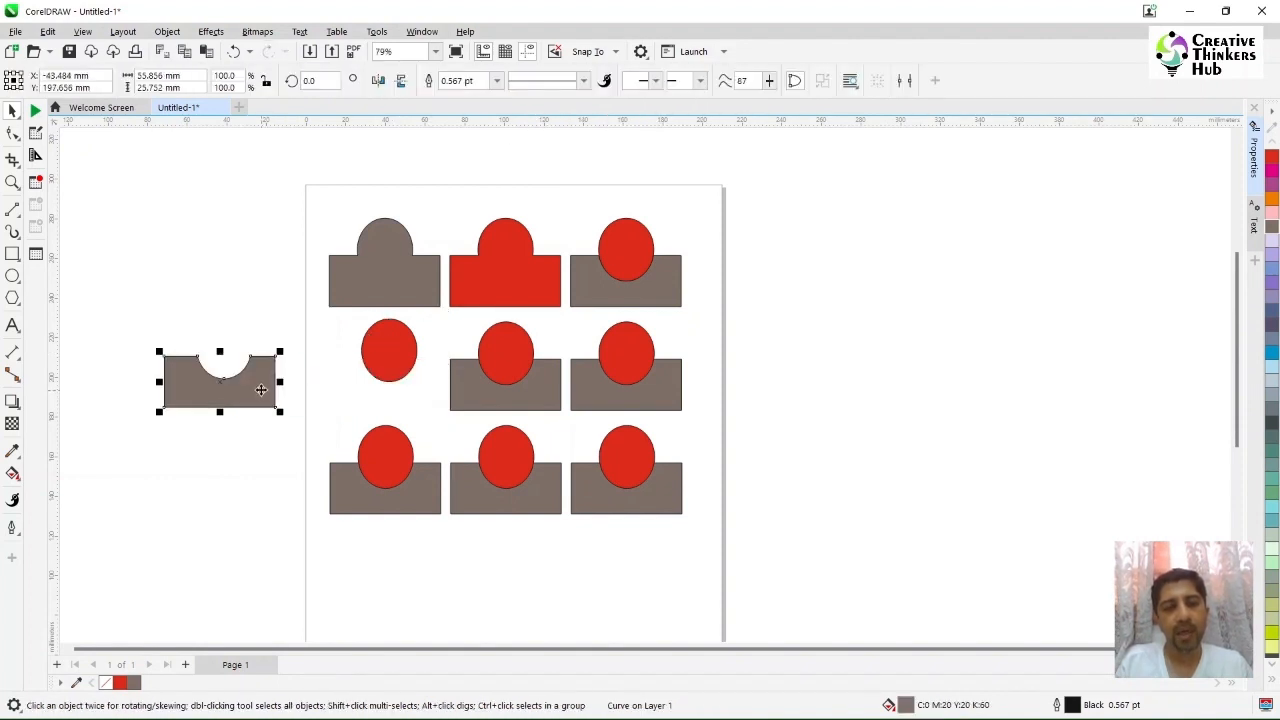
{"action": "key", "text": "ctrl+z"}
{"action": "key", "text": "ctrl+z"}
{"action": "left_click", "coordinate": [181, 360]}
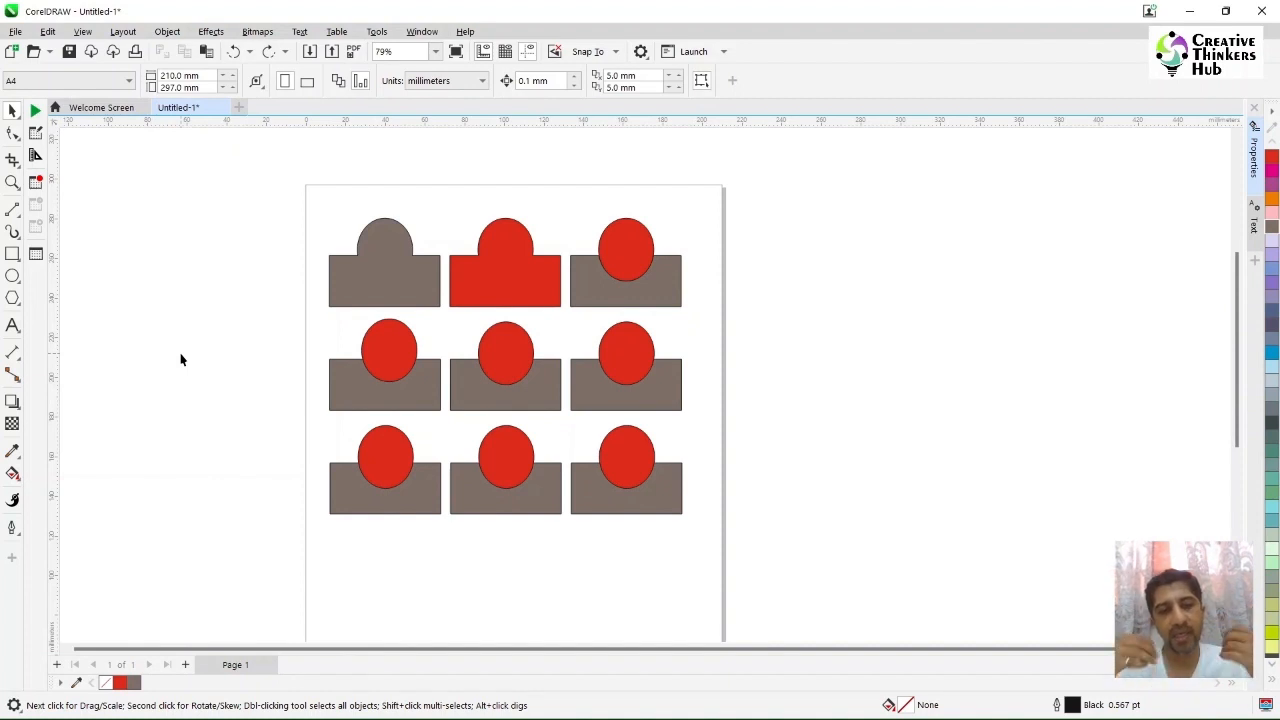
Send the ellipse of the second row's first pair behind its rectangle.
{"action": "left_click", "coordinate": [376, 343]}
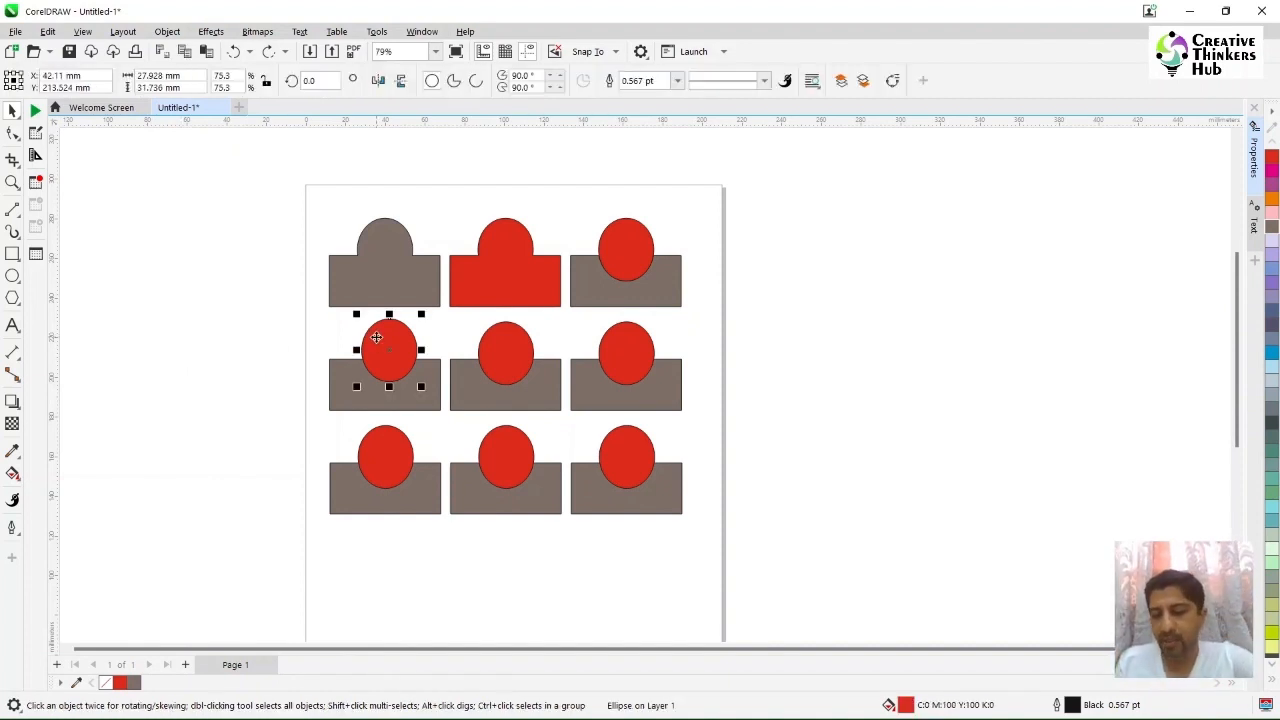
{"action": "key", "text": "ctrl+Page_Down"}
{"action": "left_click", "coordinate": [294, 360]}
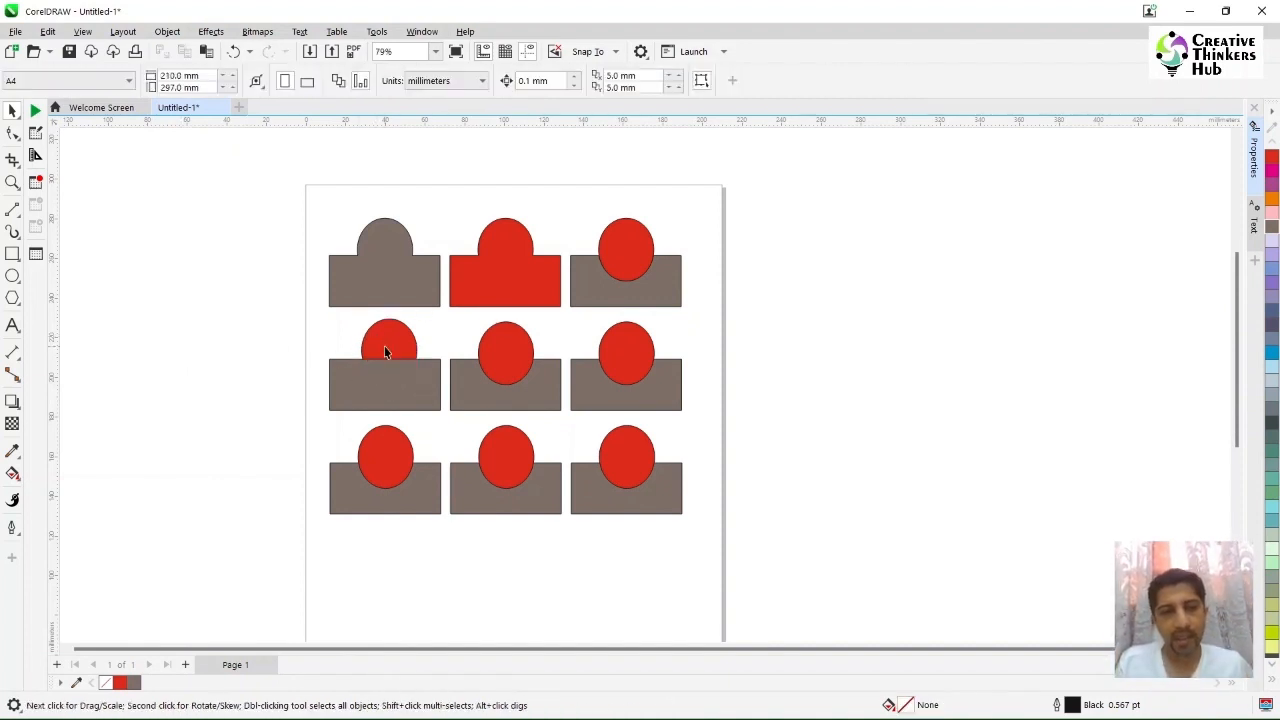
Simplify the second row's first pair with the ellipse lying behind the rectangle.
{"action": "left_click", "coordinate": [389, 346]}
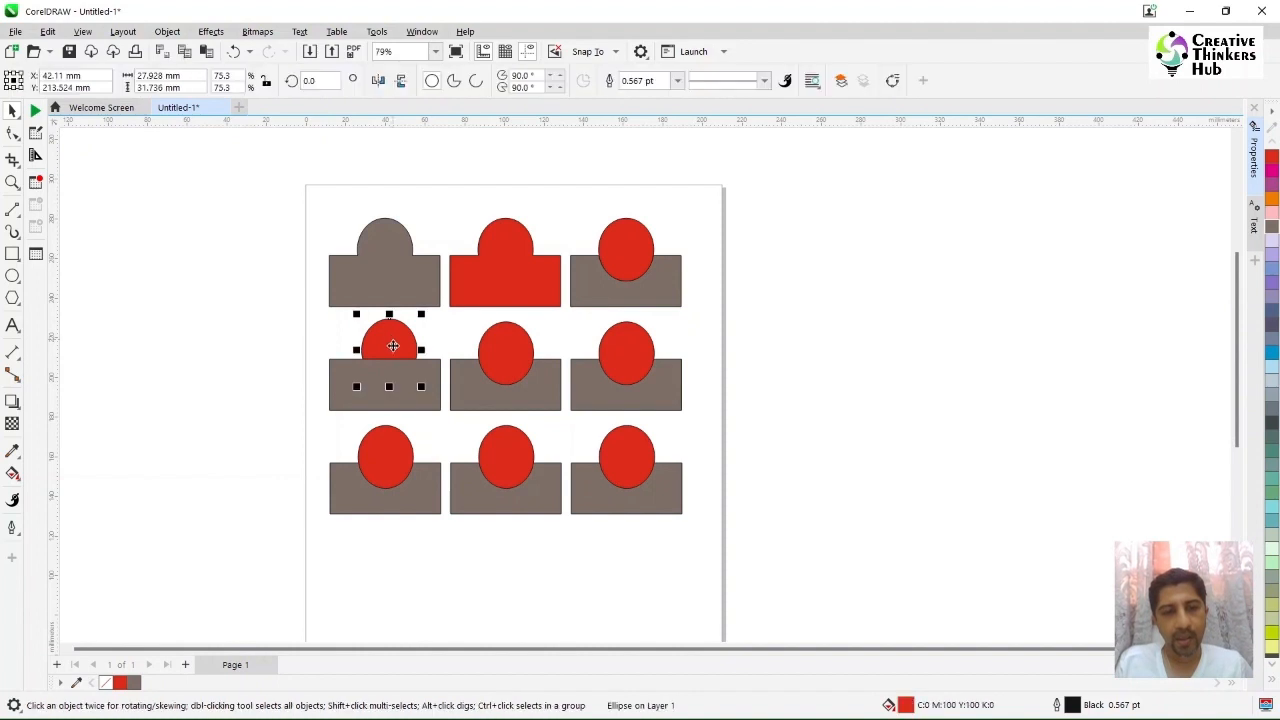
{"action": "left_click", "coordinate": [409, 409], "text": "shift"}
{"action": "left_click", "coordinate": [521, 80]}
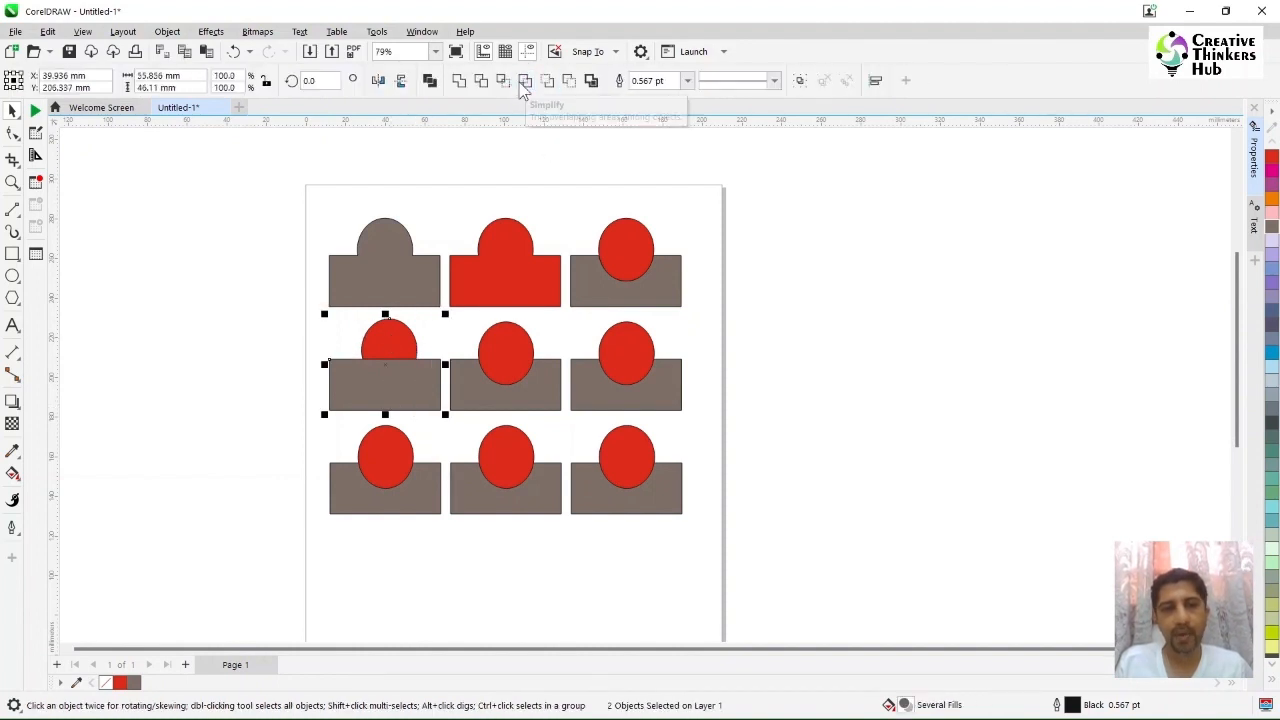
Move the simplified ellipse of the second row's first pair away from its rectangle, and undo both the move and the Simplify.
{"action": "left_click", "coordinate": [208, 357]}
{"action": "left_click", "coordinate": [393, 333]}
{"action": "left_click_drag", "start_coordinate": [393, 333], "coordinate": [245, 302]}
{"action": "key", "text": "ctrl+z"}
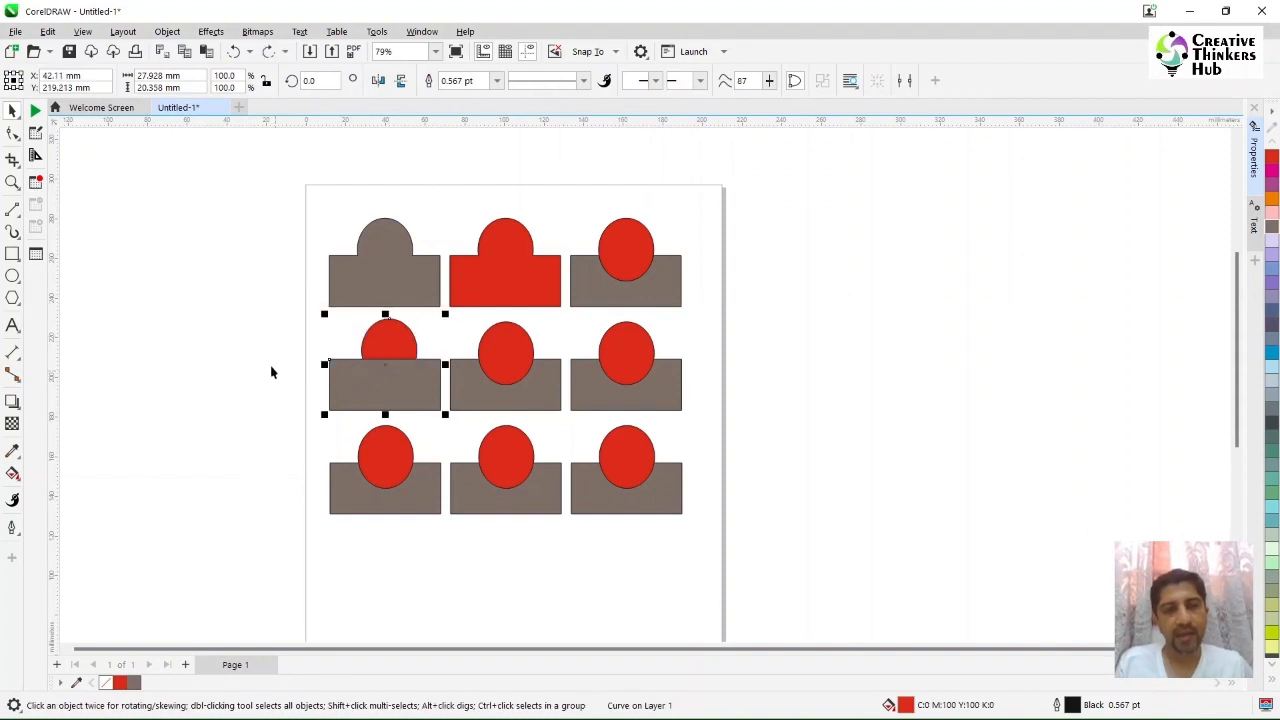
Simplify the same pair with the rectangle selected first and the ellipse last, move the ellipse aside, and undo back to the ellipse lying in front.
{"action": "left_click", "coordinate": [257, 350]}
{"action": "left_click", "coordinate": [404, 412]}
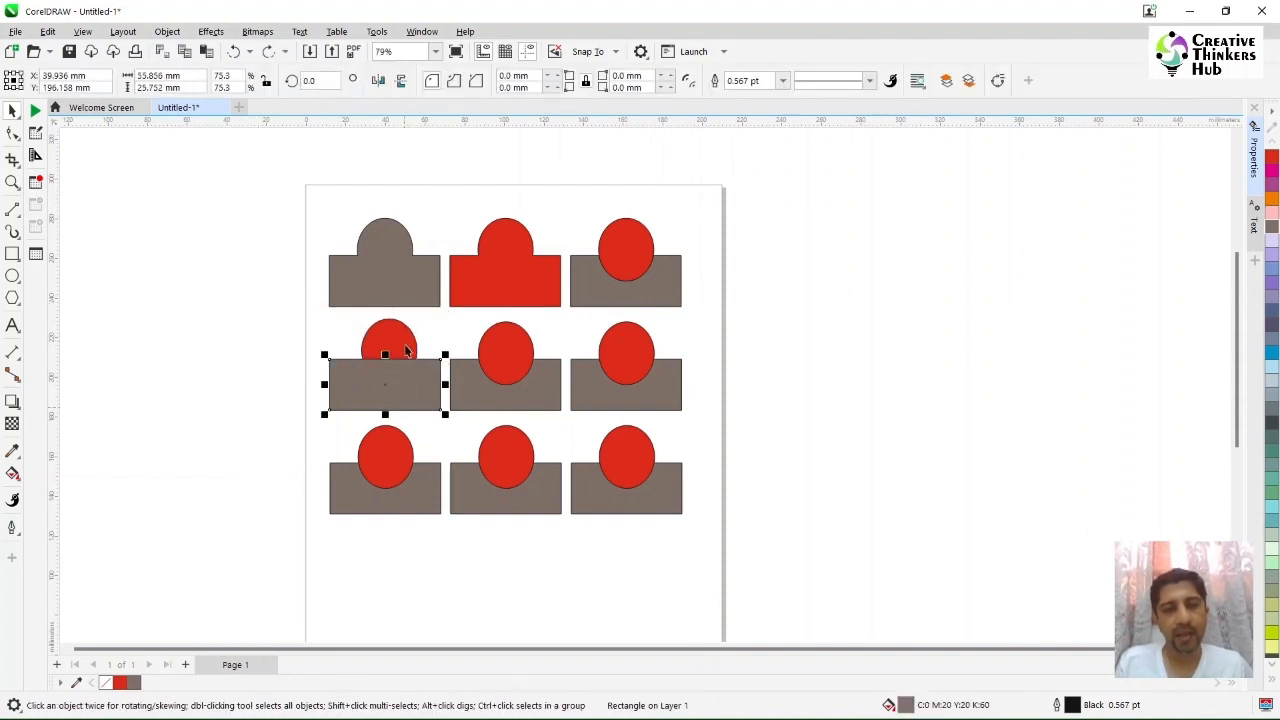
{"action": "left_click", "coordinate": [405, 345], "text": "shift"}
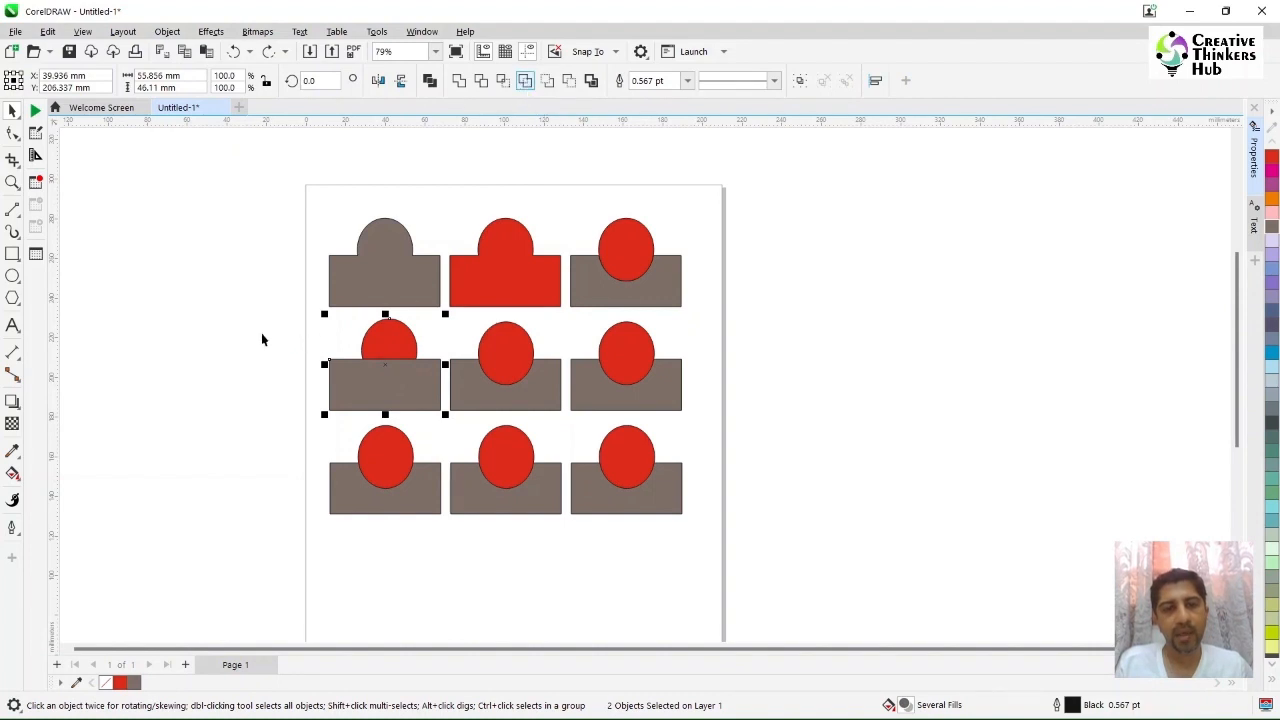
{"action": "left_click", "coordinate": [344, 347]}
{"action": "left_click_drag", "start_coordinate": [391, 333], "coordinate": [253, 325]}
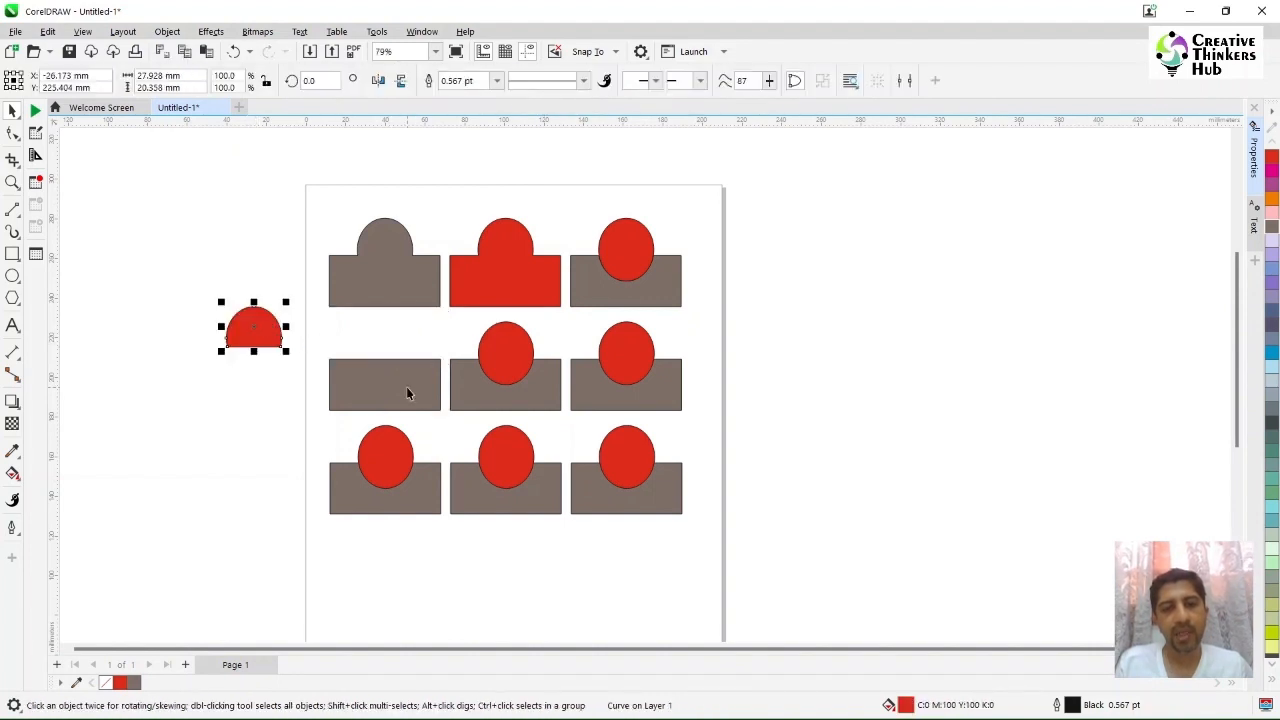
{"action": "key", "text": "ctrl+z"}
{"action": "left_click", "coordinate": [406, 386], "text": "shift"}
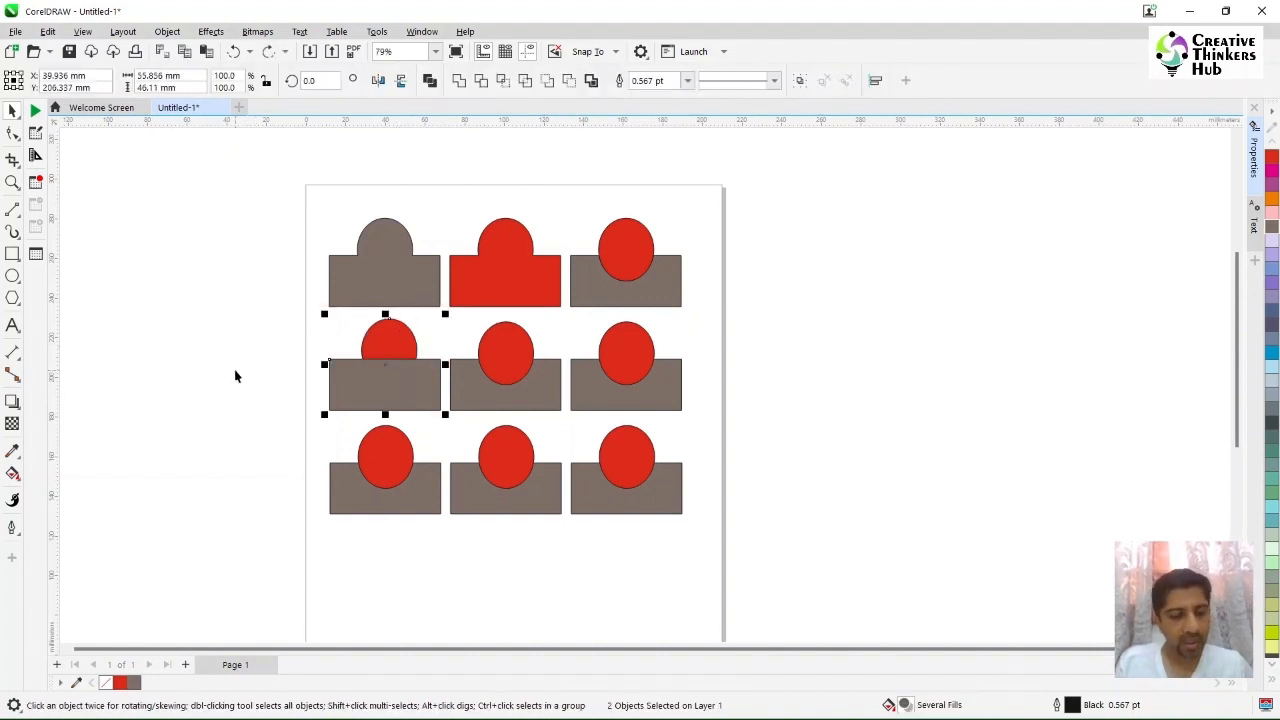
{"action": "key", "text": "ctrl+z"}
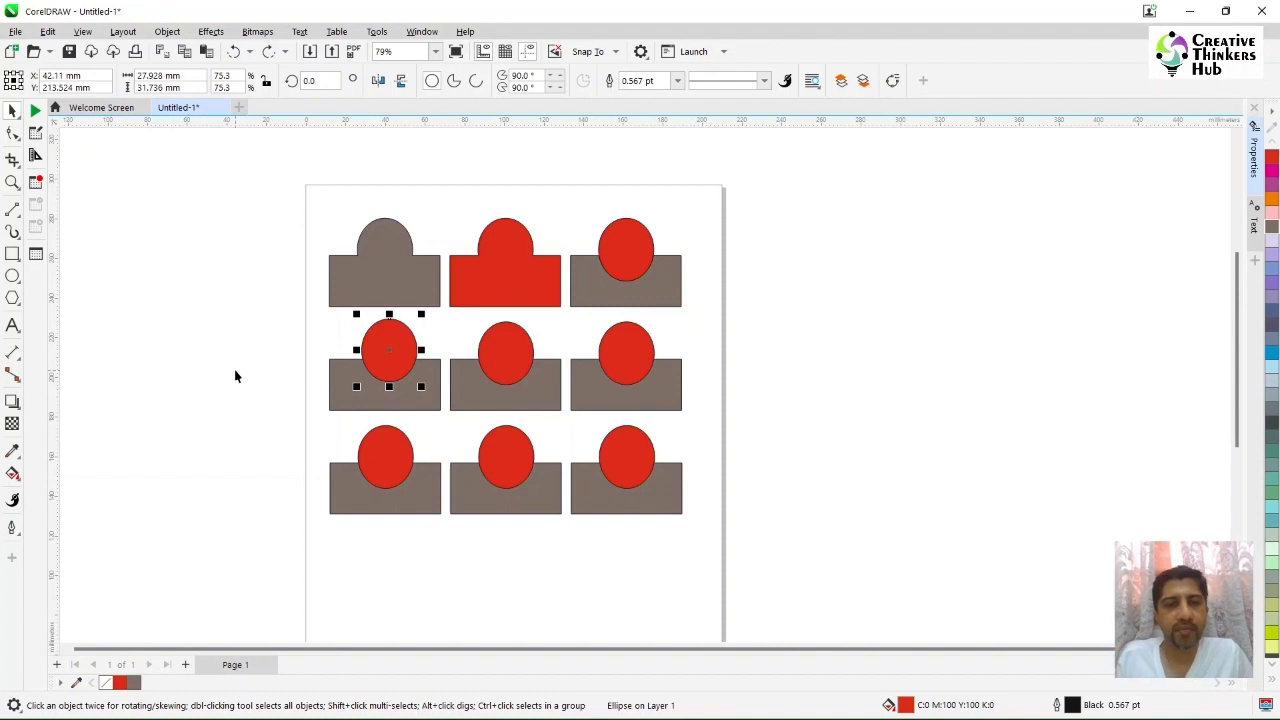
Apply Front minus back to the second row's first pair, and undo it.
{"action": "left_click", "coordinate": [235, 376]}
{"action": "left_click", "coordinate": [360, 361]}
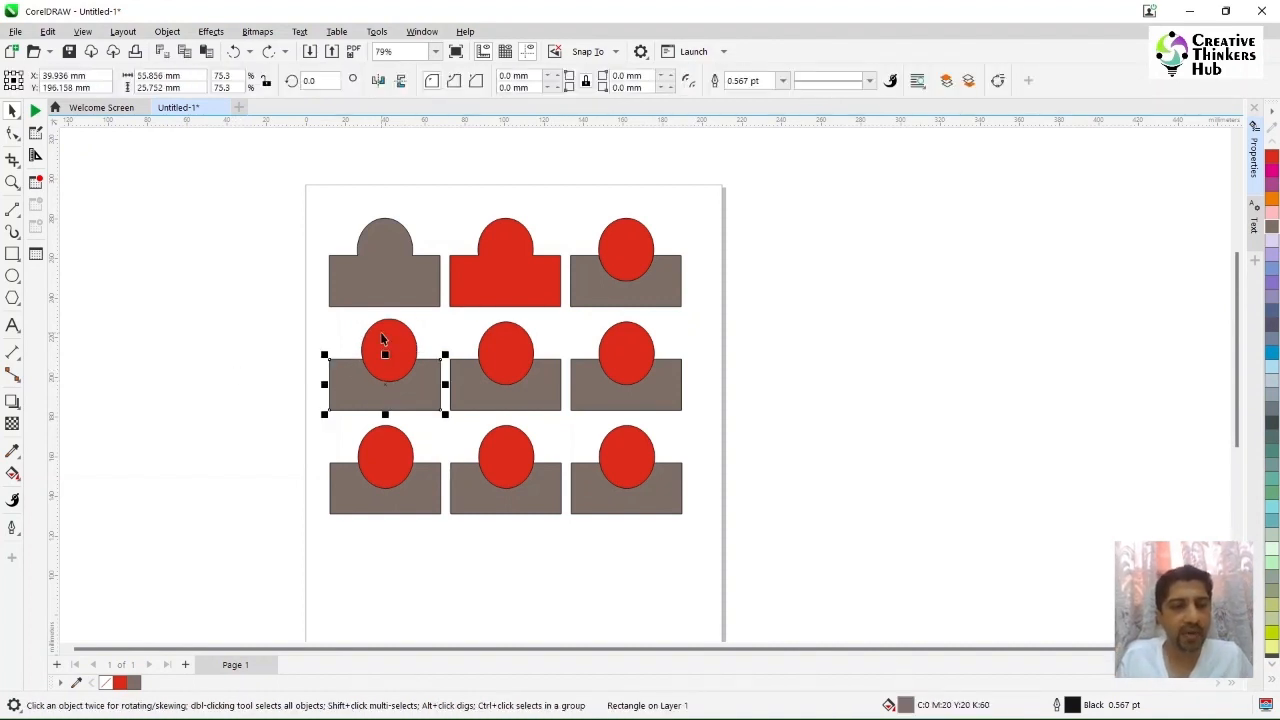
{"action": "left_click", "coordinate": [381, 340], "text": "shift"}
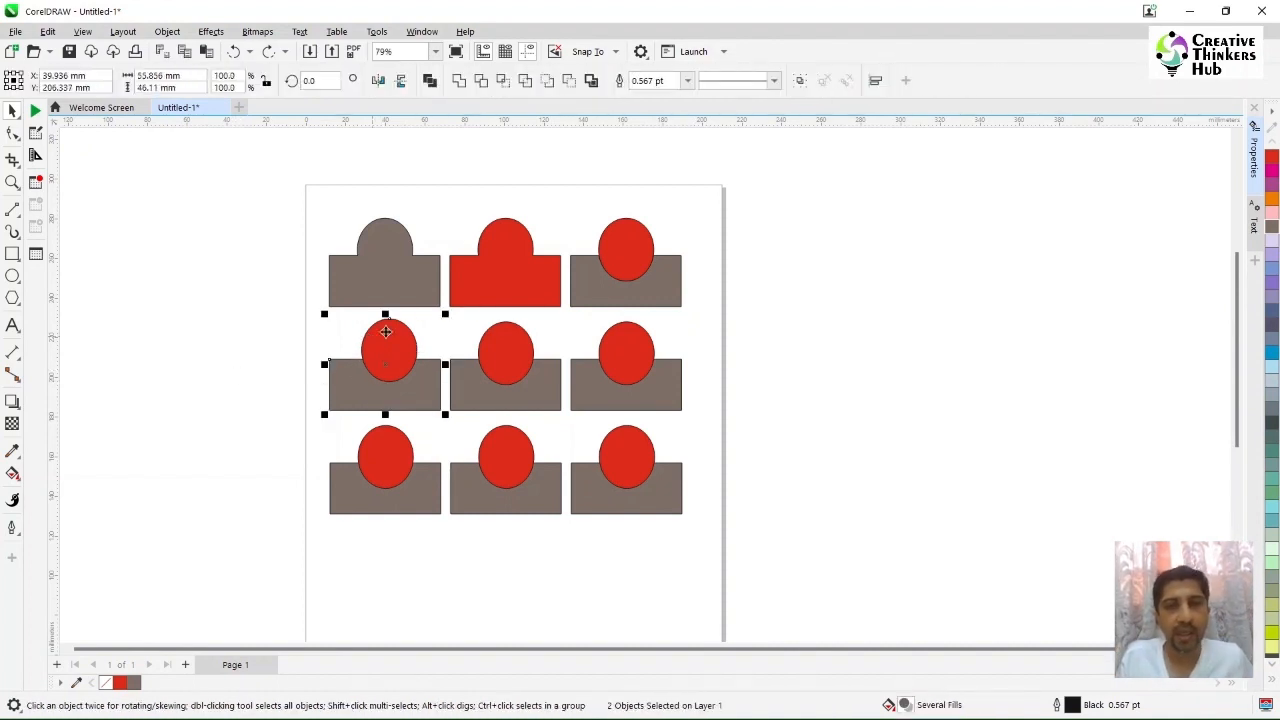
{"action": "left_click", "coordinate": [551, 78]}
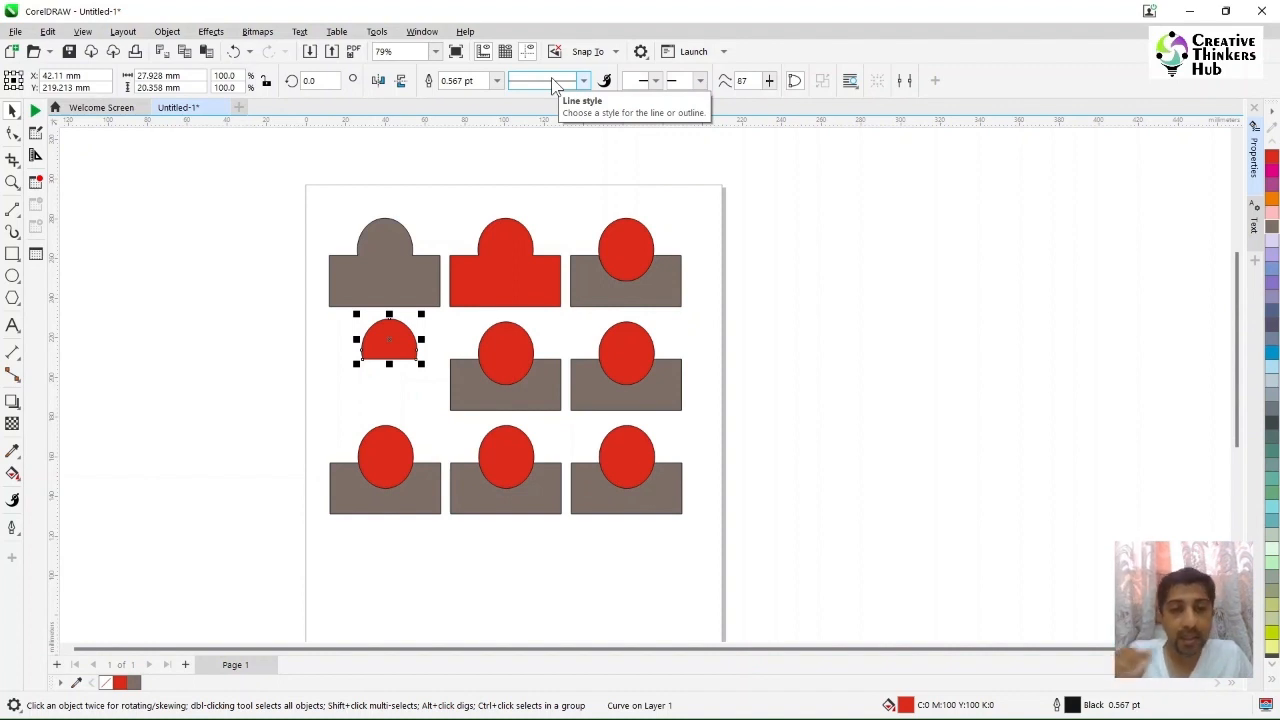
{"action": "key", "text": "ctrl+z"}
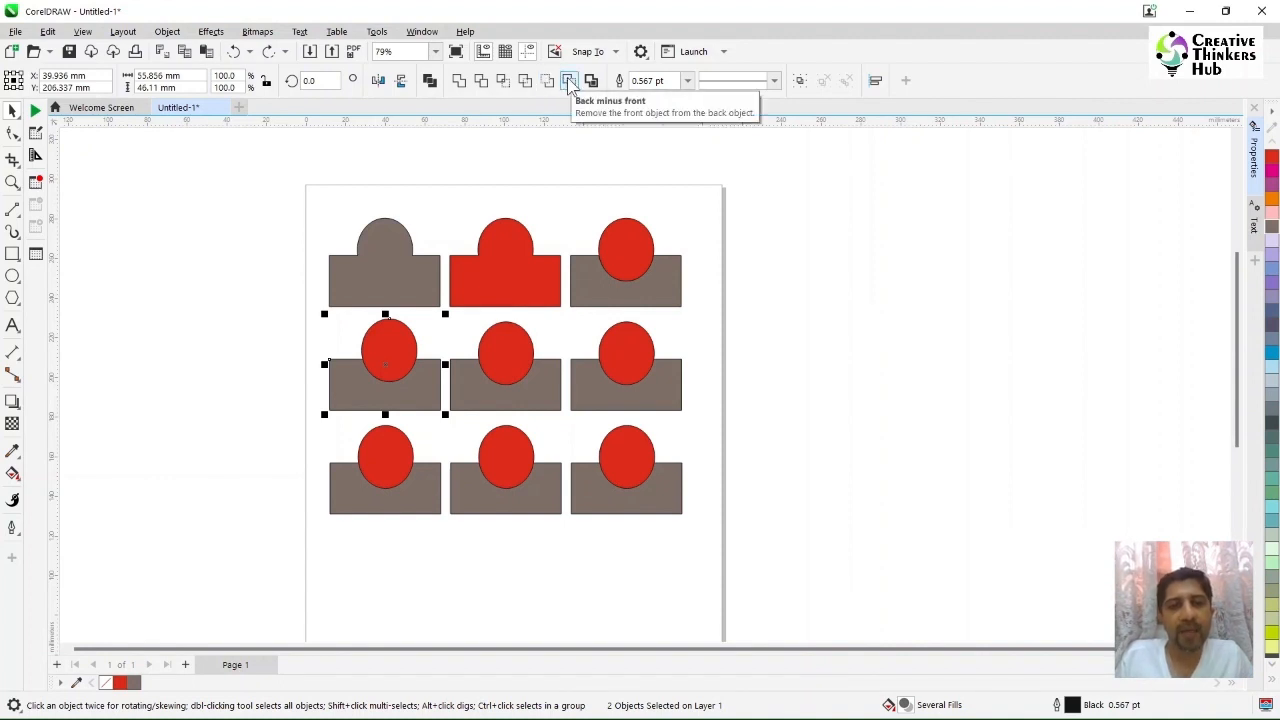
Apply Back minus front to the same pair, undo it, and clear the selection.
{"action": "left_click", "coordinate": [568, 81]}
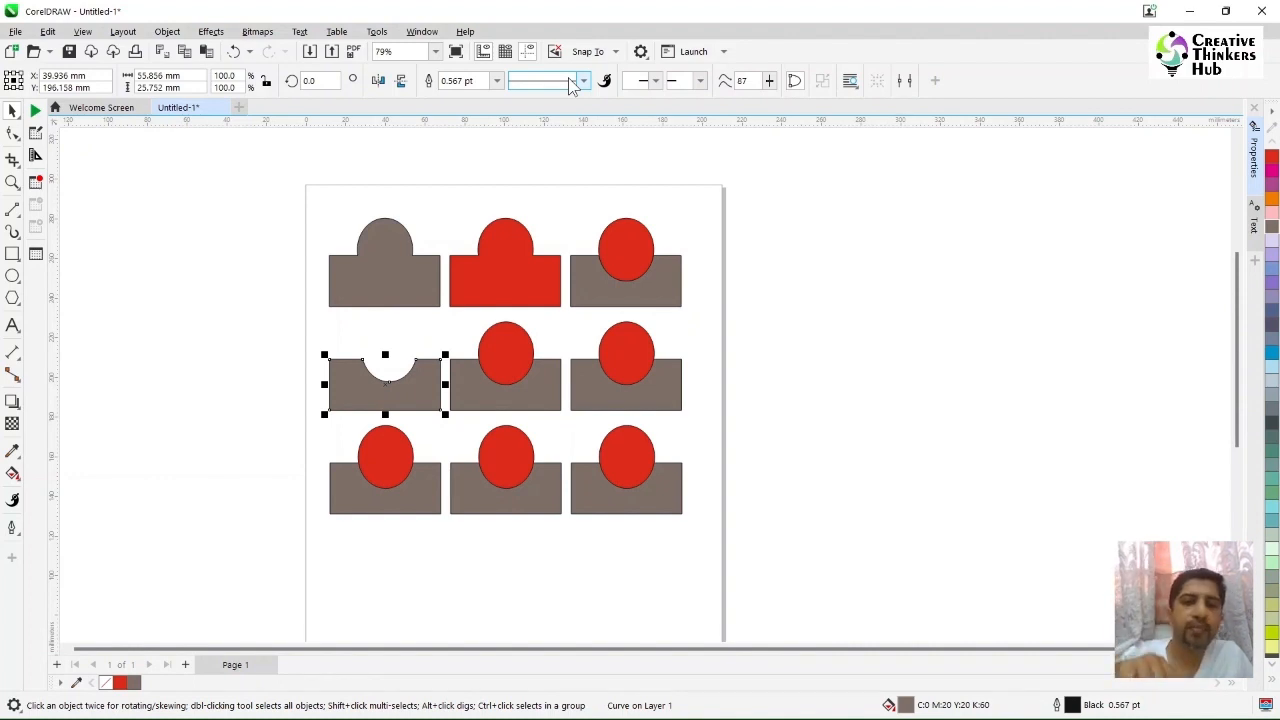
{"action": "key", "text": "ctrl+z"}
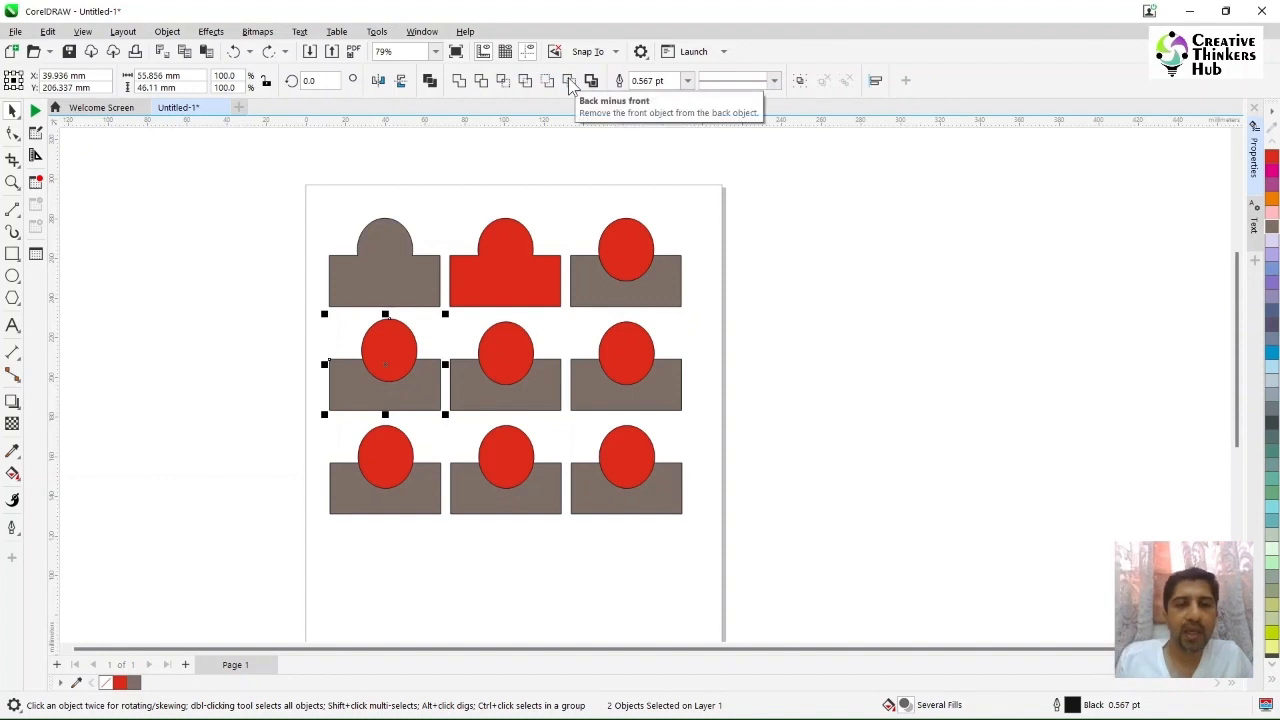
{"action": "left_click", "coordinate": [271, 328]}
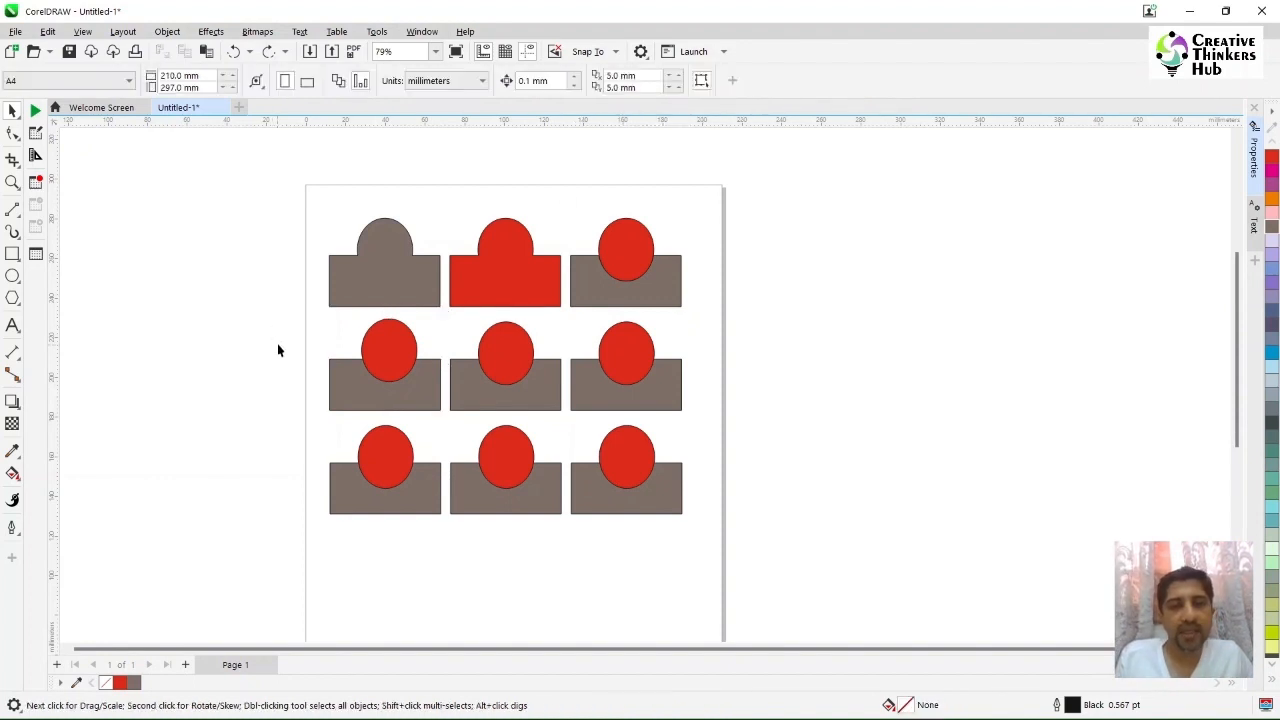
Create a boundary around the second row's first pair and move the resulting outline off the page beside it.
{"action": "left_click_drag", "start_coordinate": [277, 313], "coordinate": [448, 436]}
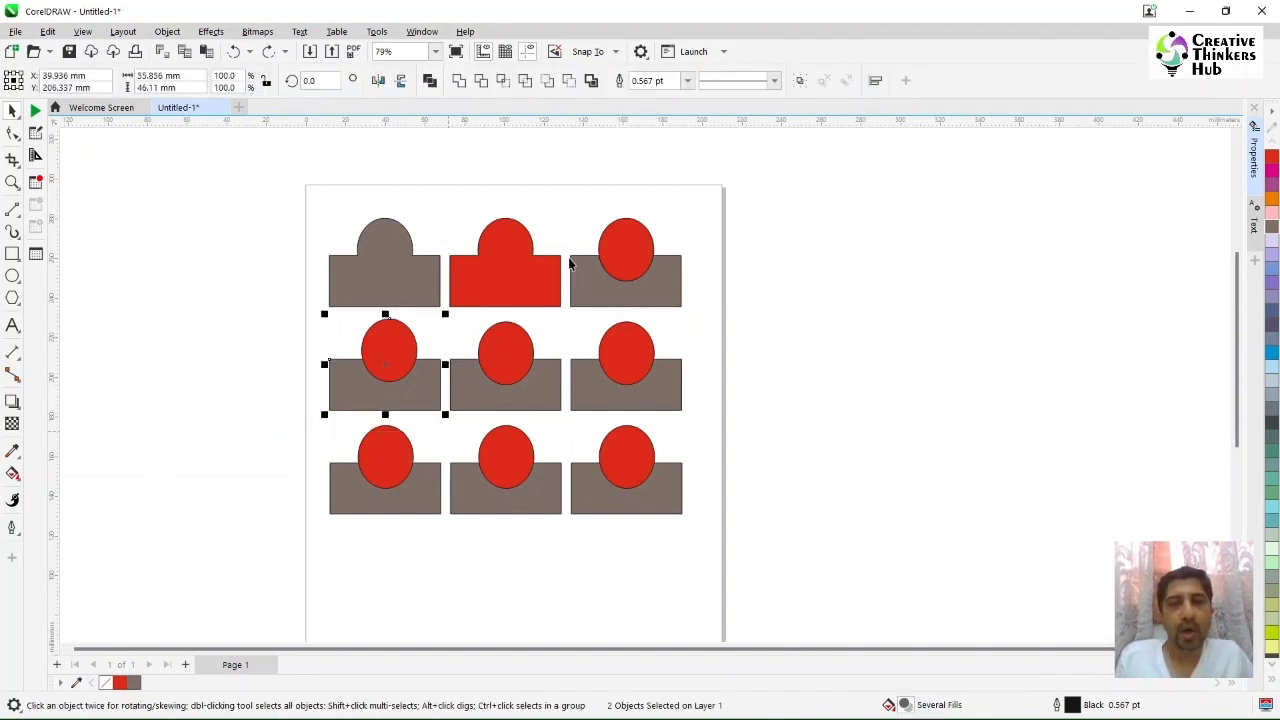
{"action": "left_click", "coordinate": [590, 83]}
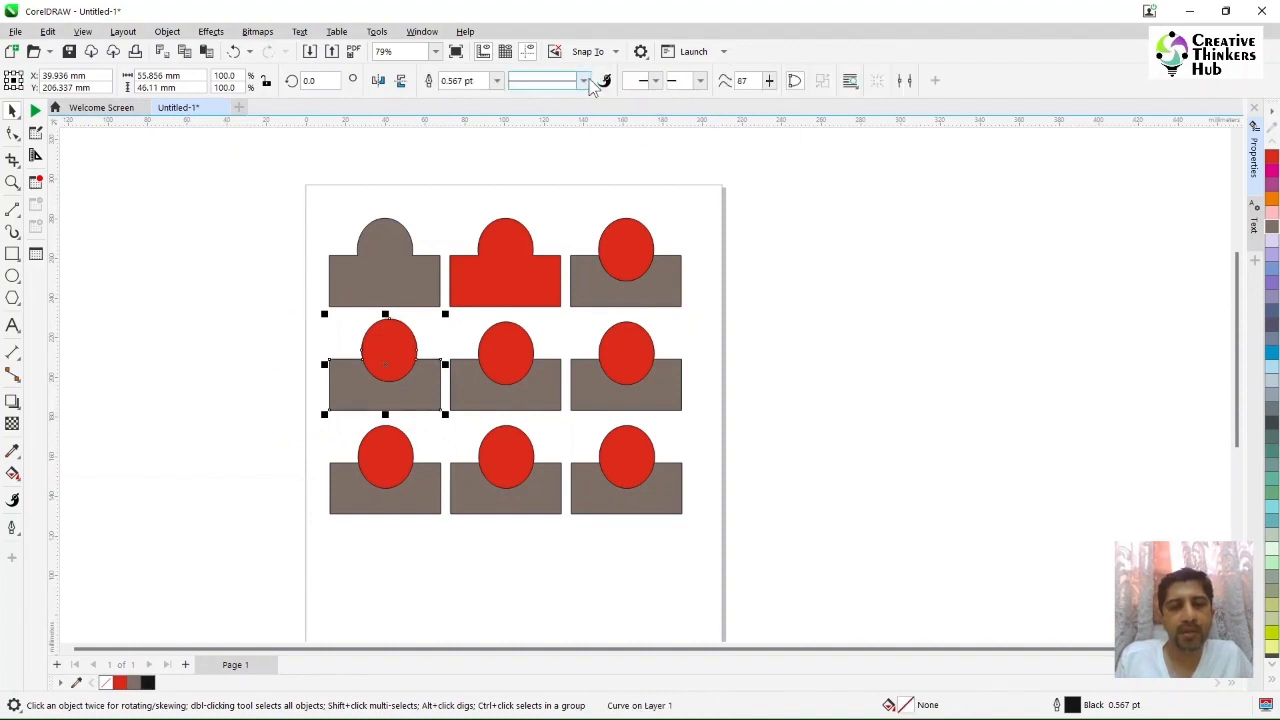
{"action": "left_click", "coordinate": [134, 338]}
{"action": "left_click", "coordinate": [375, 398]}
{"action": "left_click_drag", "start_coordinate": [423, 400], "coordinate": [201, 395]}
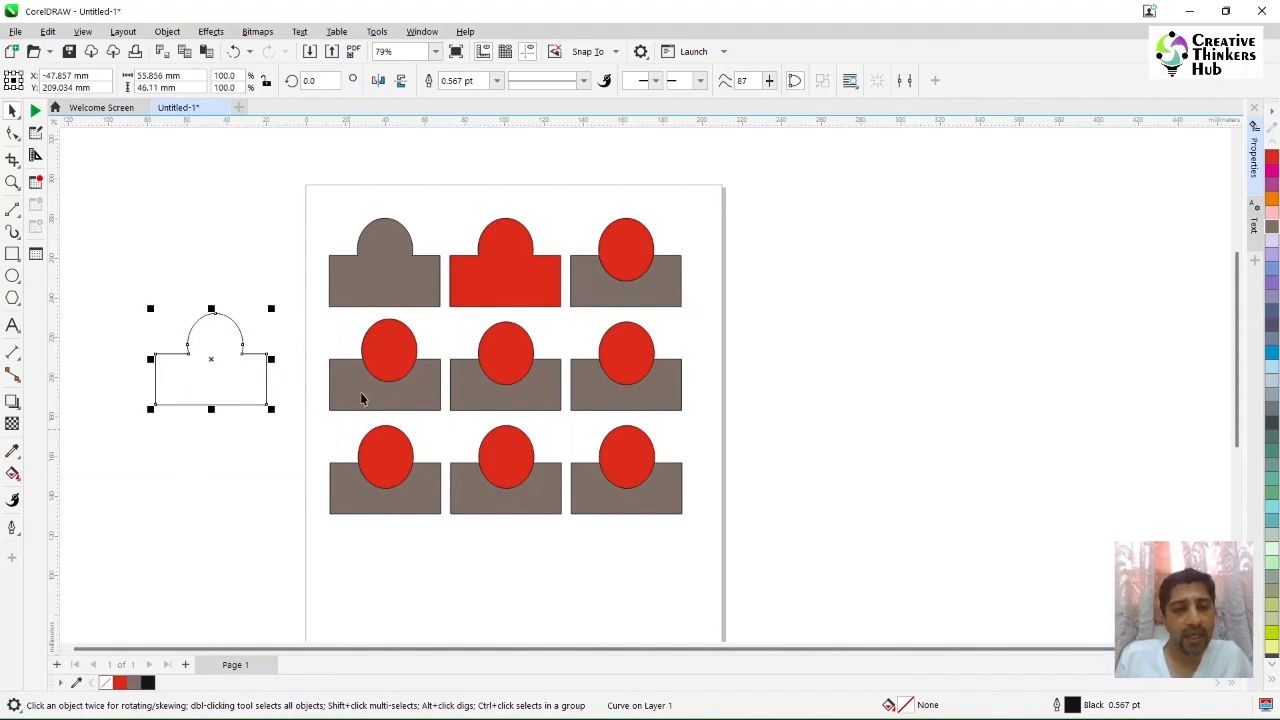
Move the ellipse of the second row's first pair away from its rectangle, and undo the move.
{"action": "left_click", "coordinate": [380, 338]}
{"action": "left_click_drag", "start_coordinate": [380, 338], "coordinate": [423, 324]}
{"action": "left_click", "coordinate": [363, 373]}
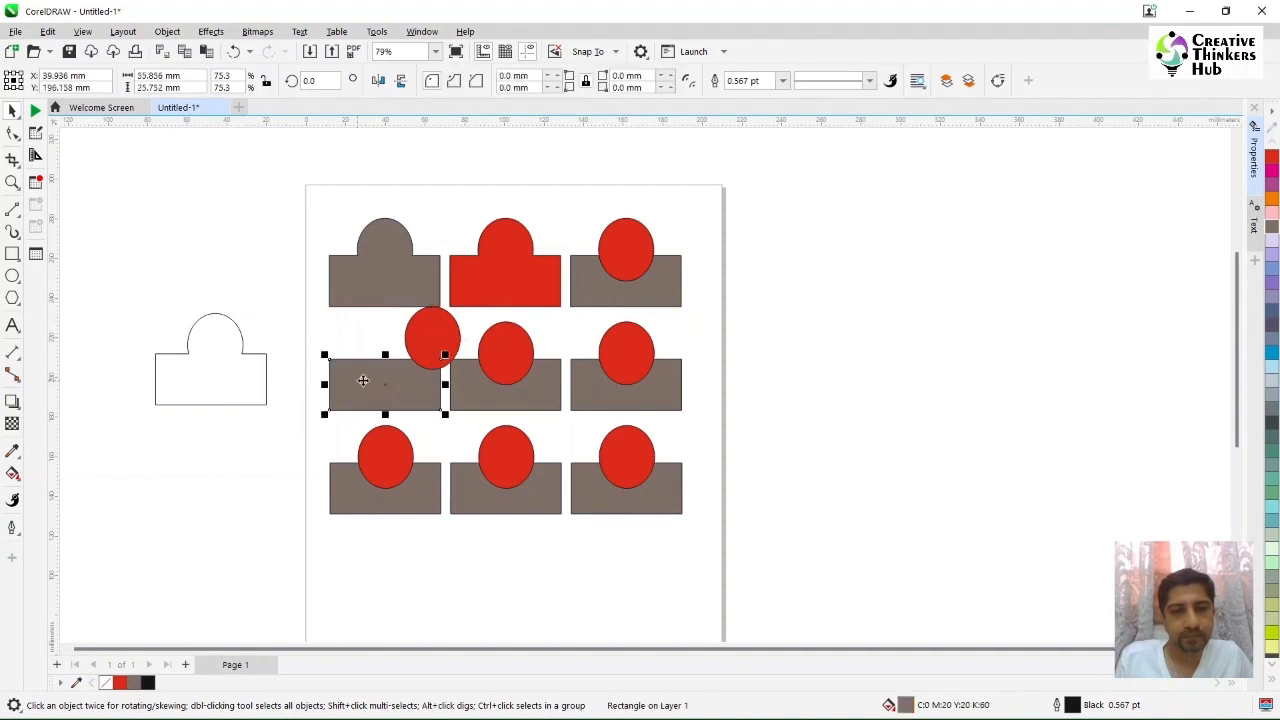
{"action": "key", "text": "ctrl+z"}
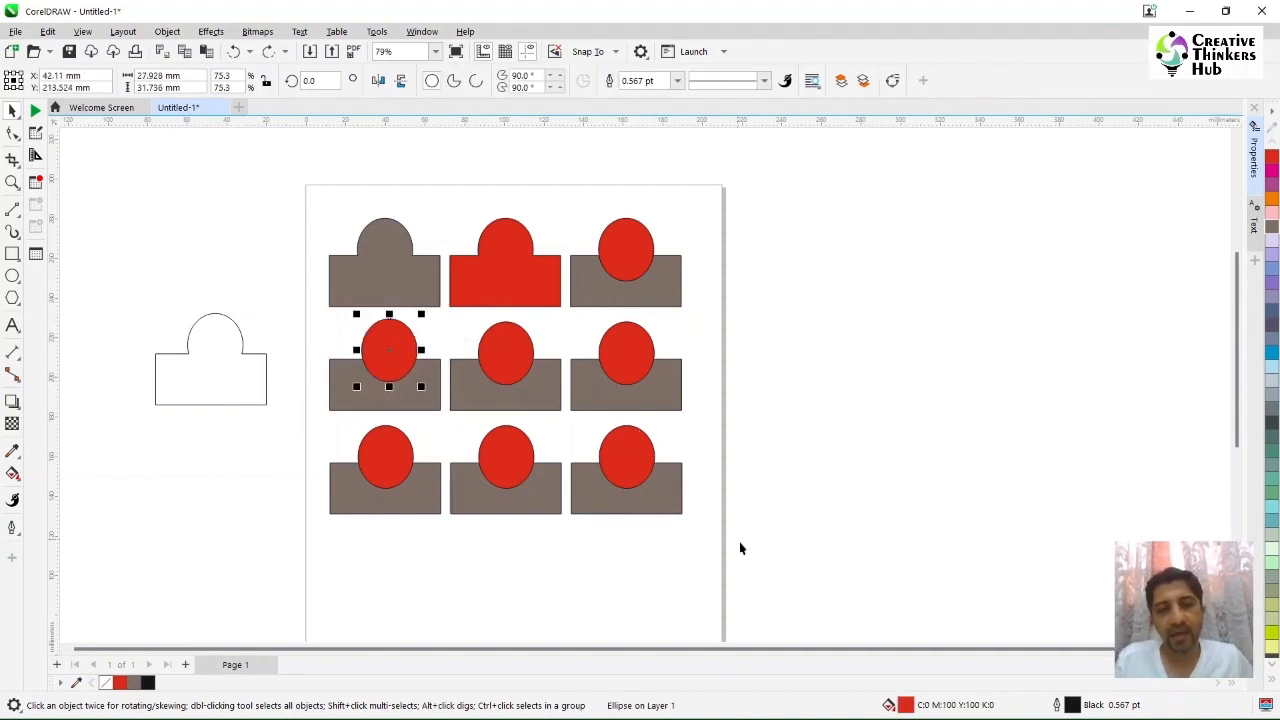
Delete the three ellipse-rectangle pairs of the third row and select both objects of the second row's first pair.
{"action": "left_click_drag", "start_coordinate": [743, 571], "coordinate": [232, 424]}
{"action": "key", "text": "Delete"}
{"action": "left_click", "coordinate": [232, 425]}
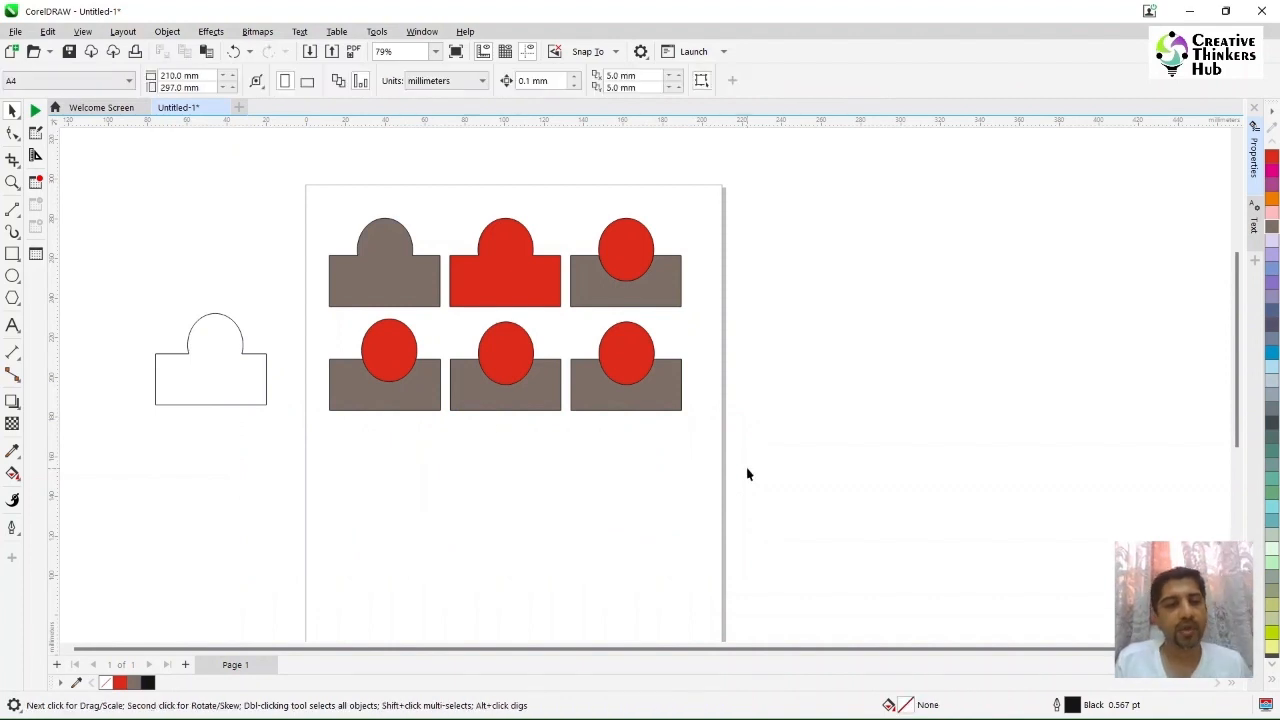
{"action": "left_click", "coordinate": [428, 392]}
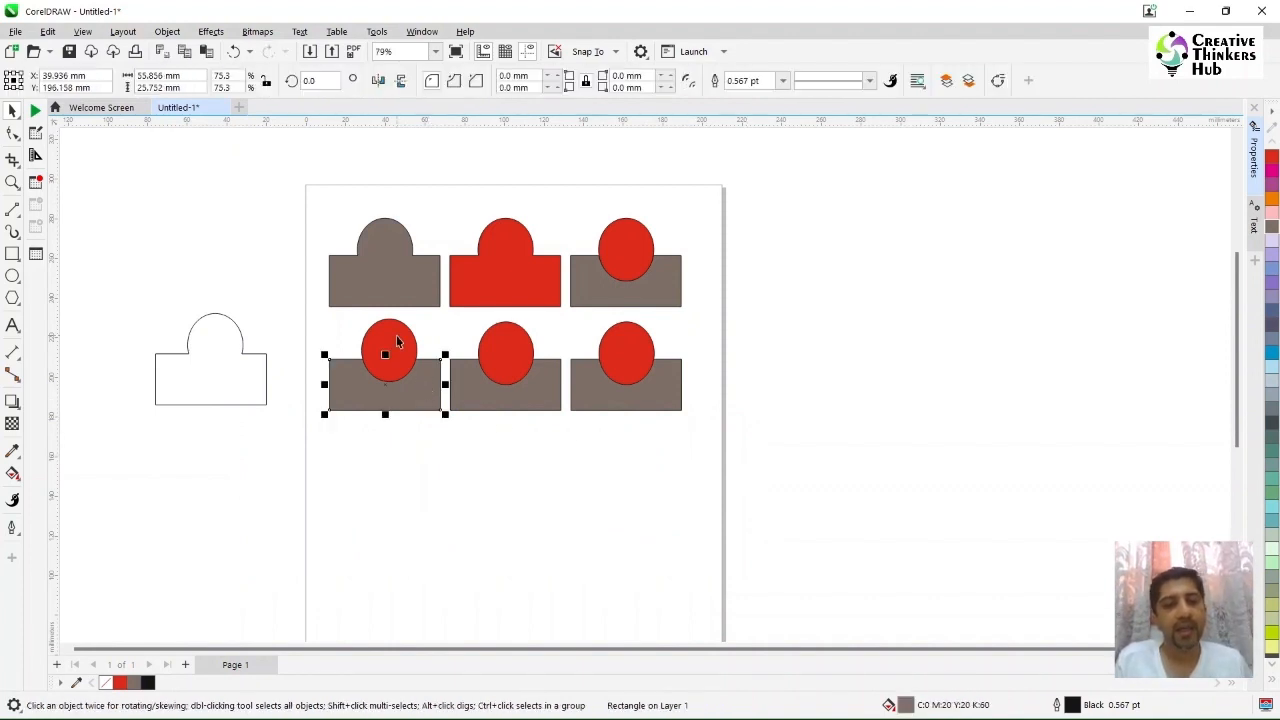
{"action": "left_click", "coordinate": [397, 337], "text": "shift"}
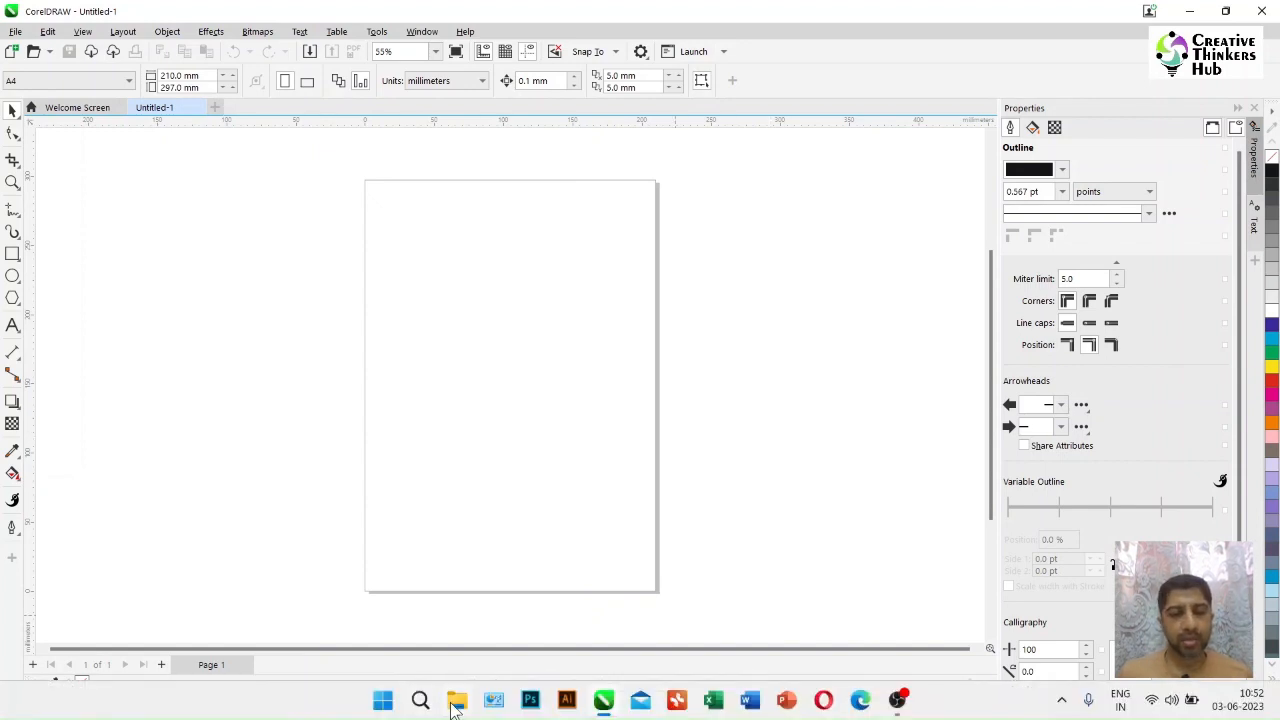
Switch to File Explorer and bring the photo pexels-gauthier-pierre-2587112 from the Assignments folder into the blank CorelDRAW document.
{"action": "left_click", "coordinate": [454, 700]}
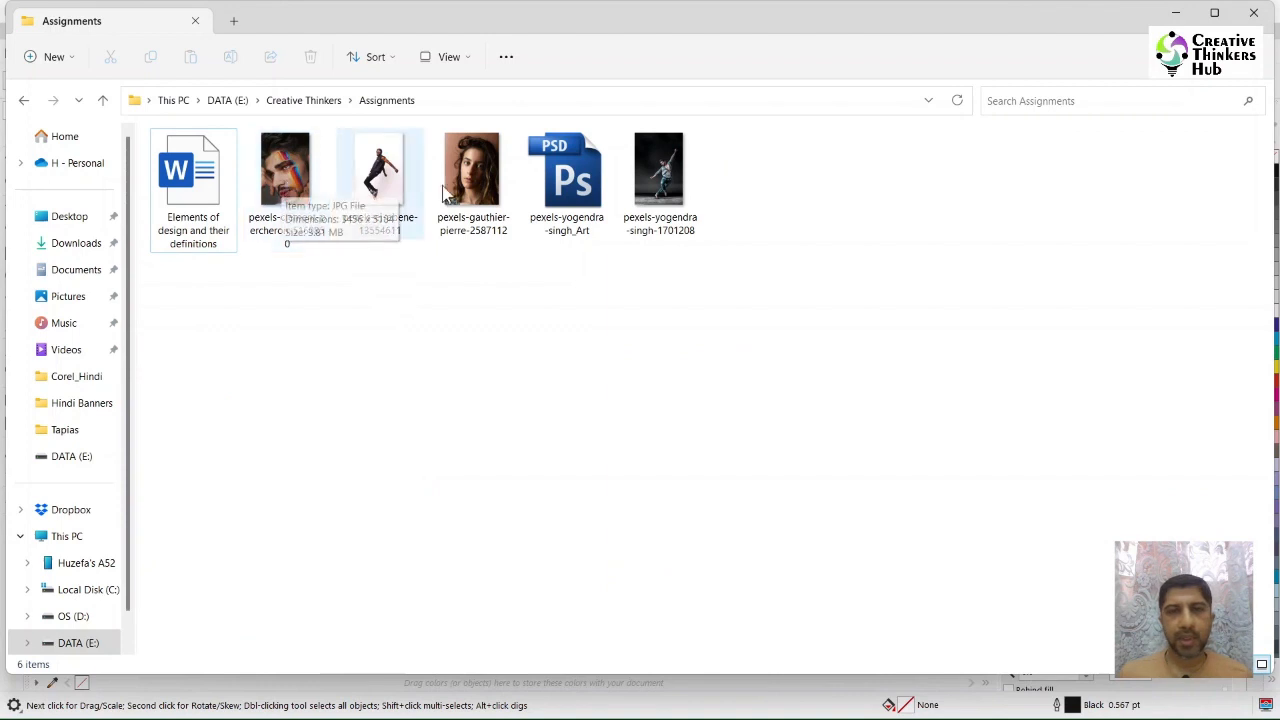
{"action": "left_click", "coordinate": [463, 228]}
{"action": "left_click_drag", "start_coordinate": [461, 225], "coordinate": [582, 341]}
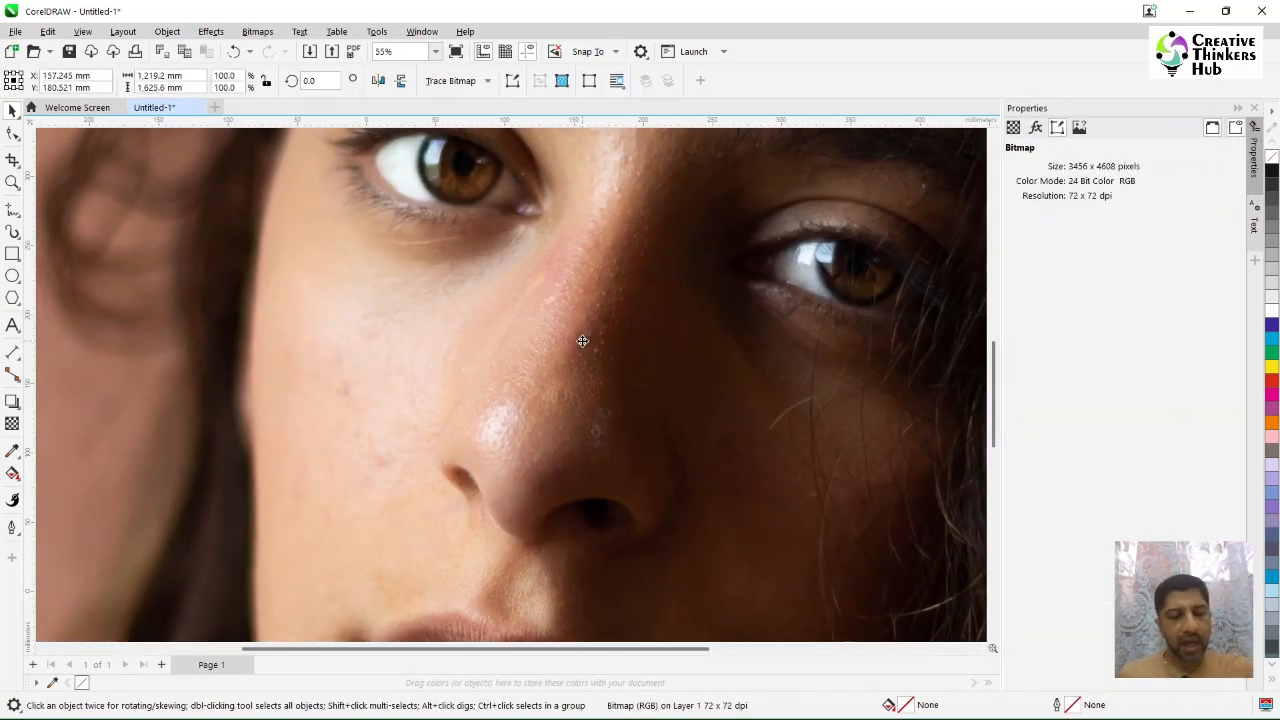
{"action": "key", "text": "shift+F2"}
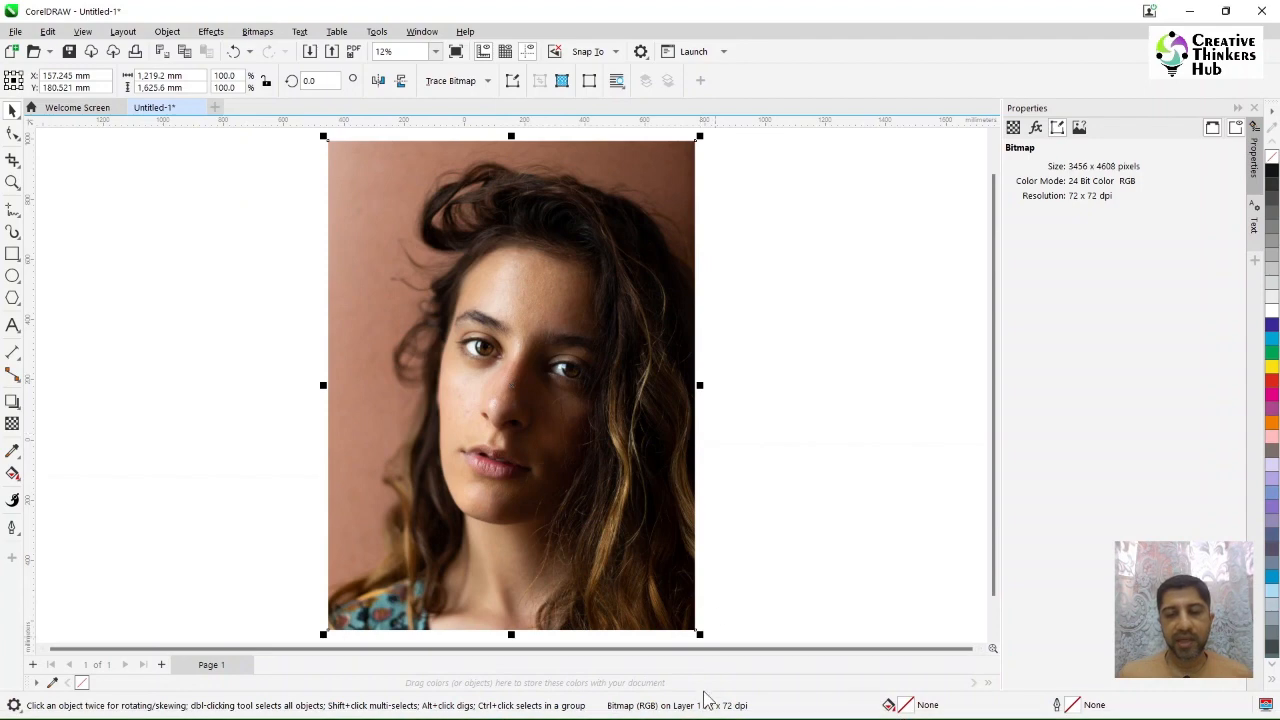
Scale the photo down proportionally to about 153 × 204 mm, placed in the upper part of the A4 page.
{"action": "left_click", "coordinate": [763, 509]}
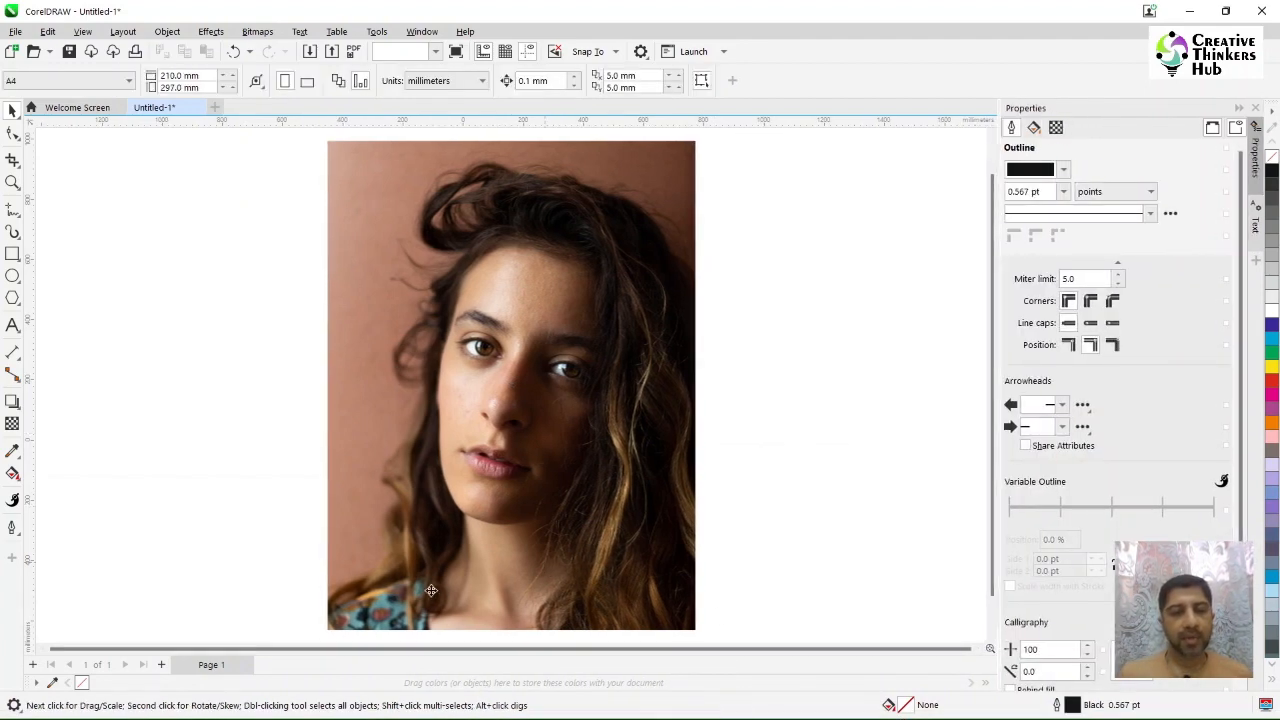
{"action": "left_click", "coordinate": [449, 568]}
{"action": "left_click_drag", "start_coordinate": [449, 568], "coordinate": [733, 510]}
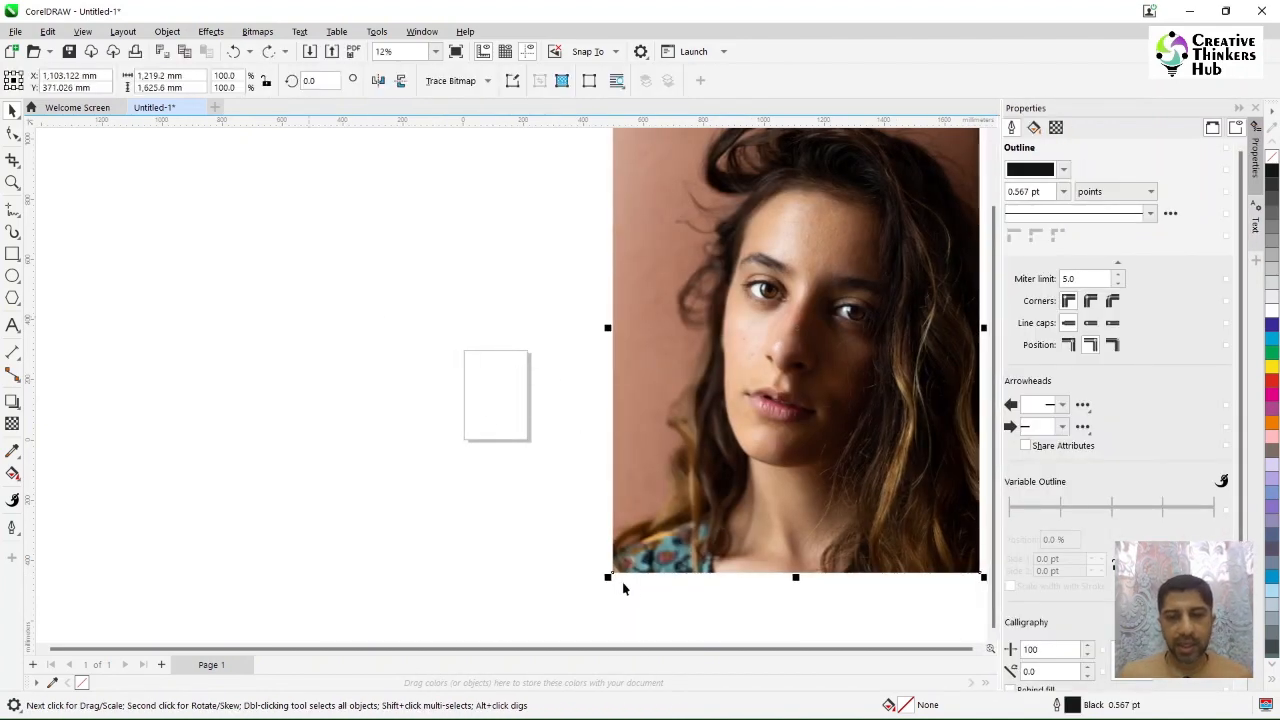
{"action": "left_click_drag", "start_coordinate": [607, 578], "coordinate": [486, 428]}
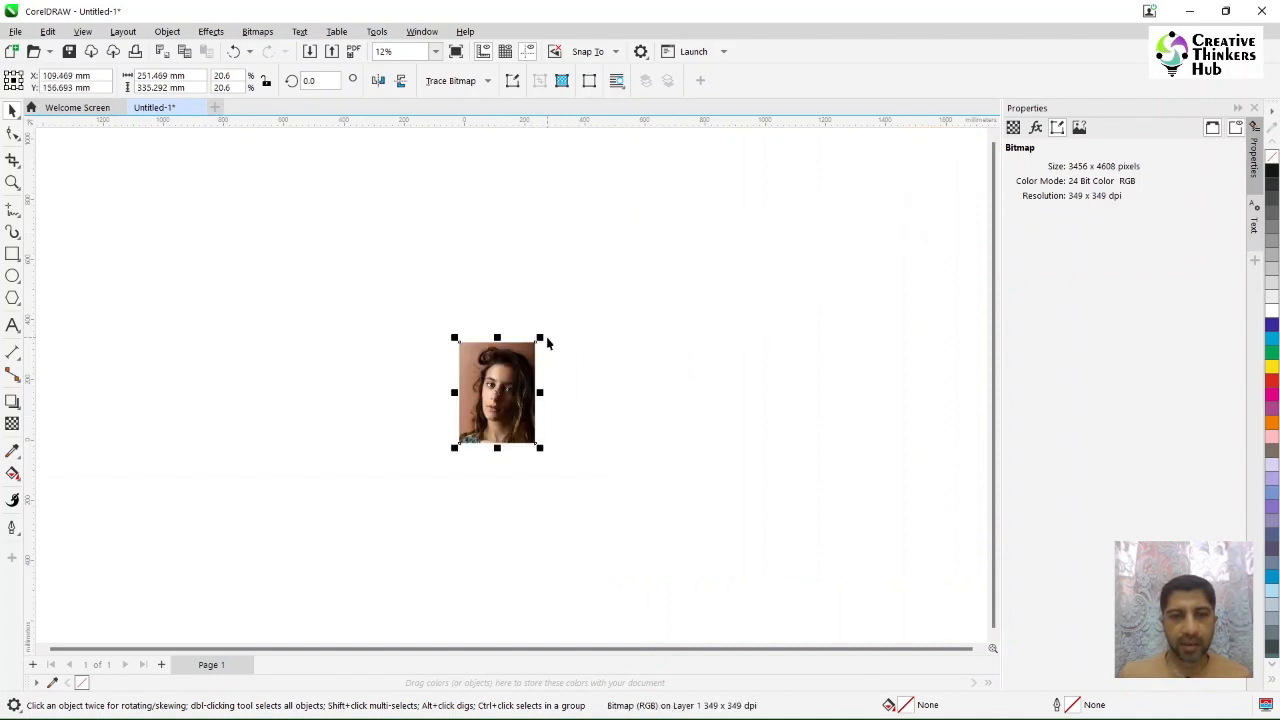
{"action": "left_click_drag", "start_coordinate": [541, 341], "coordinate": [494, 376]}
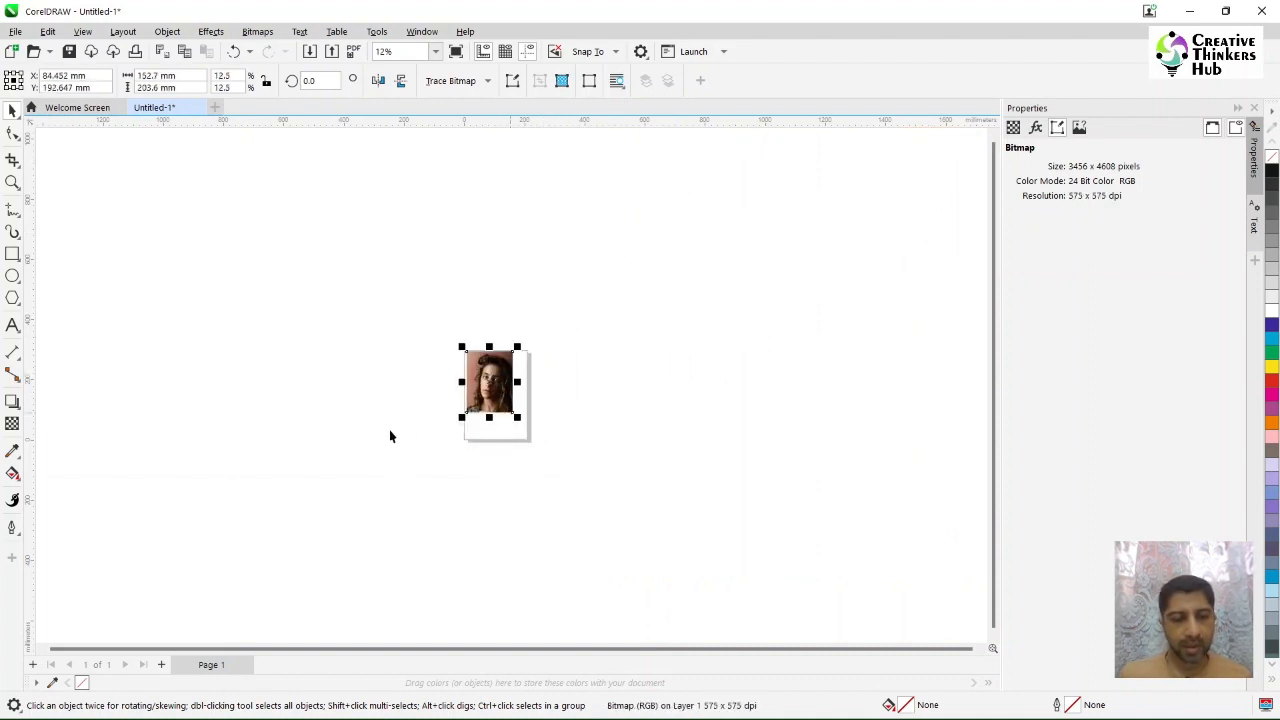
{"action": "left_click", "coordinate": [435, 51]}
{"action": "left_click", "coordinate": [421, 135]}
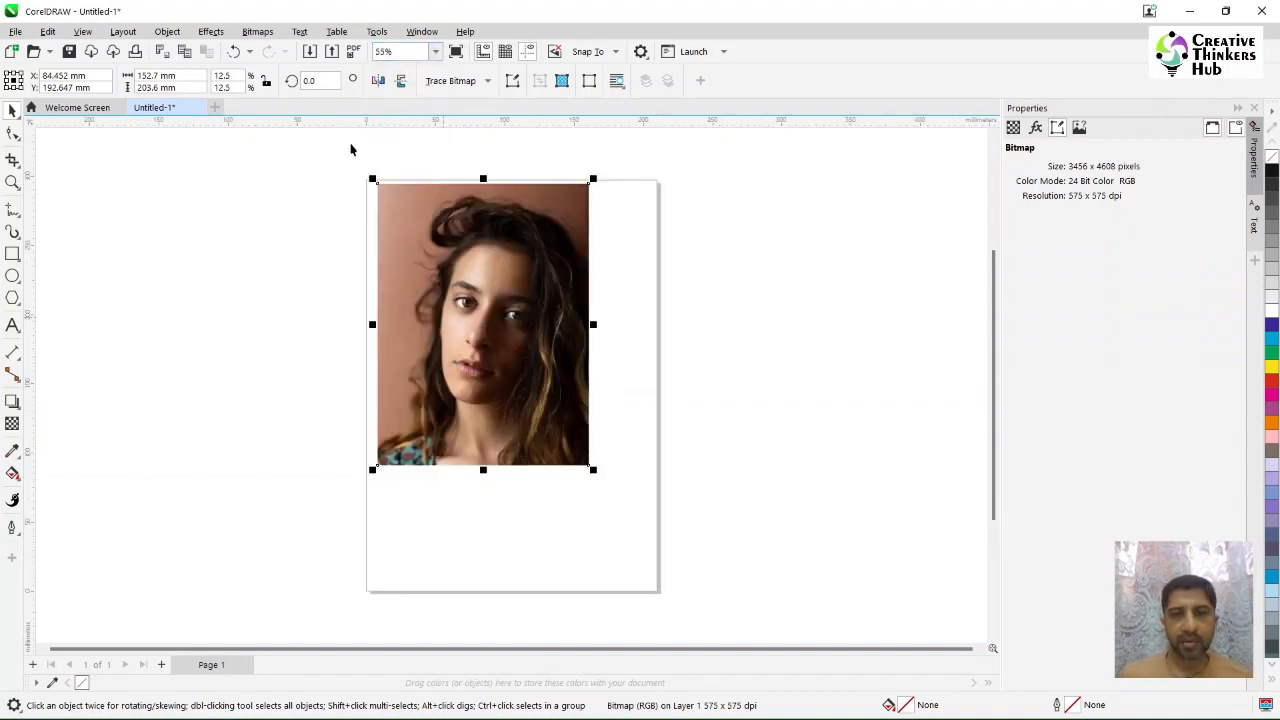
{"action": "left_click", "coordinate": [305, 300]}
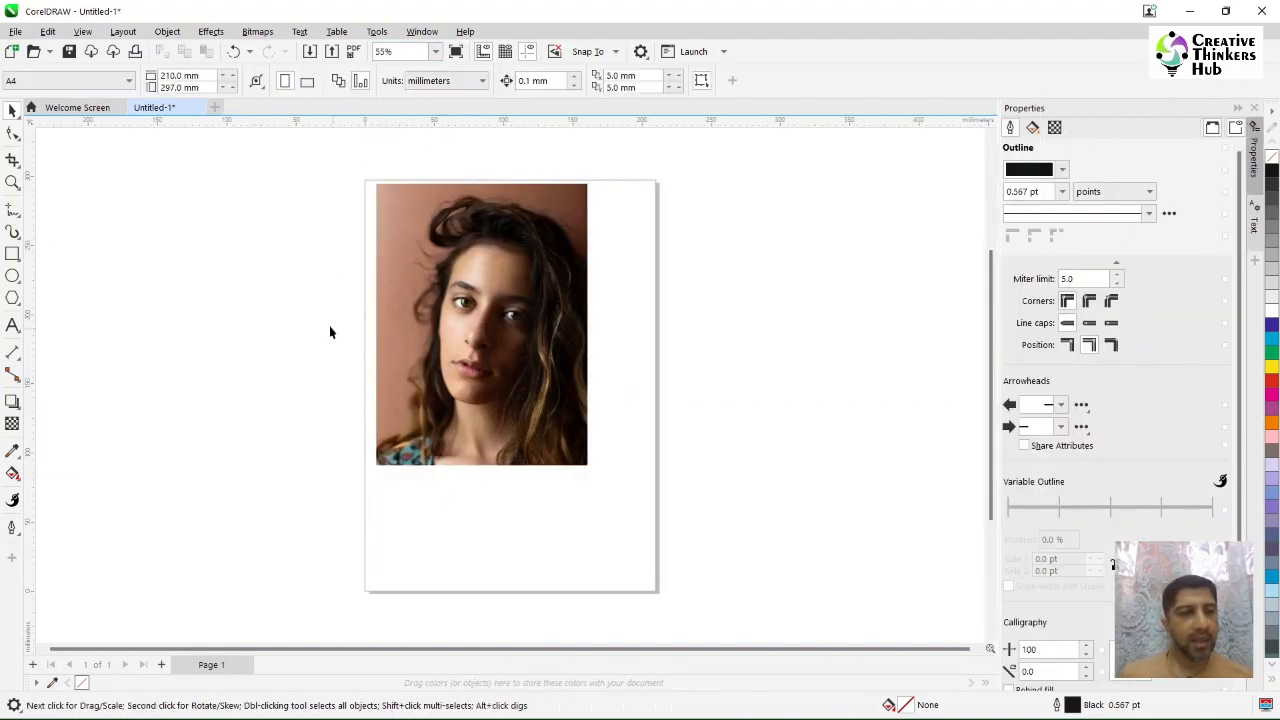
Import pexels-gauthier-pierre-2587112 again and place it at about 57 × 76 mm below the larger photo.
{"action": "left_click", "coordinate": [12, 256]}
{"action": "left_click", "coordinate": [55, 256]}
{"action": "left_click", "coordinate": [18, 32]}
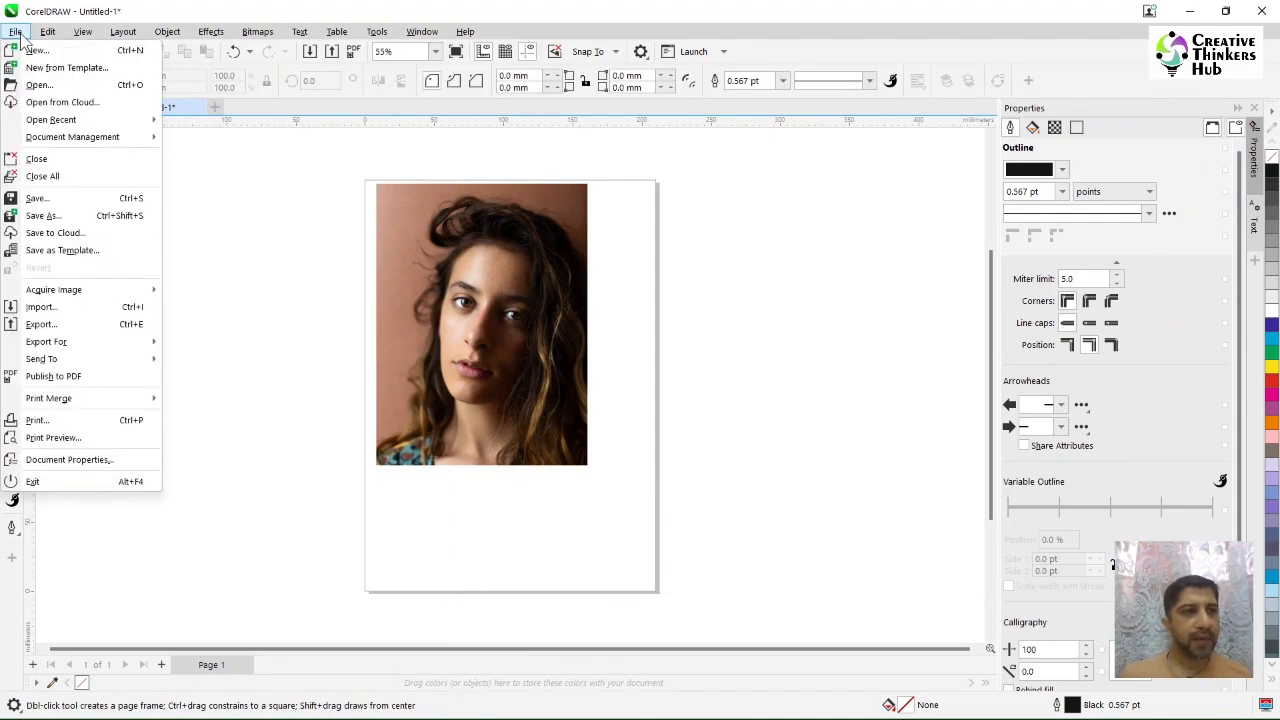
{"action": "left_click", "coordinate": [40, 307]}
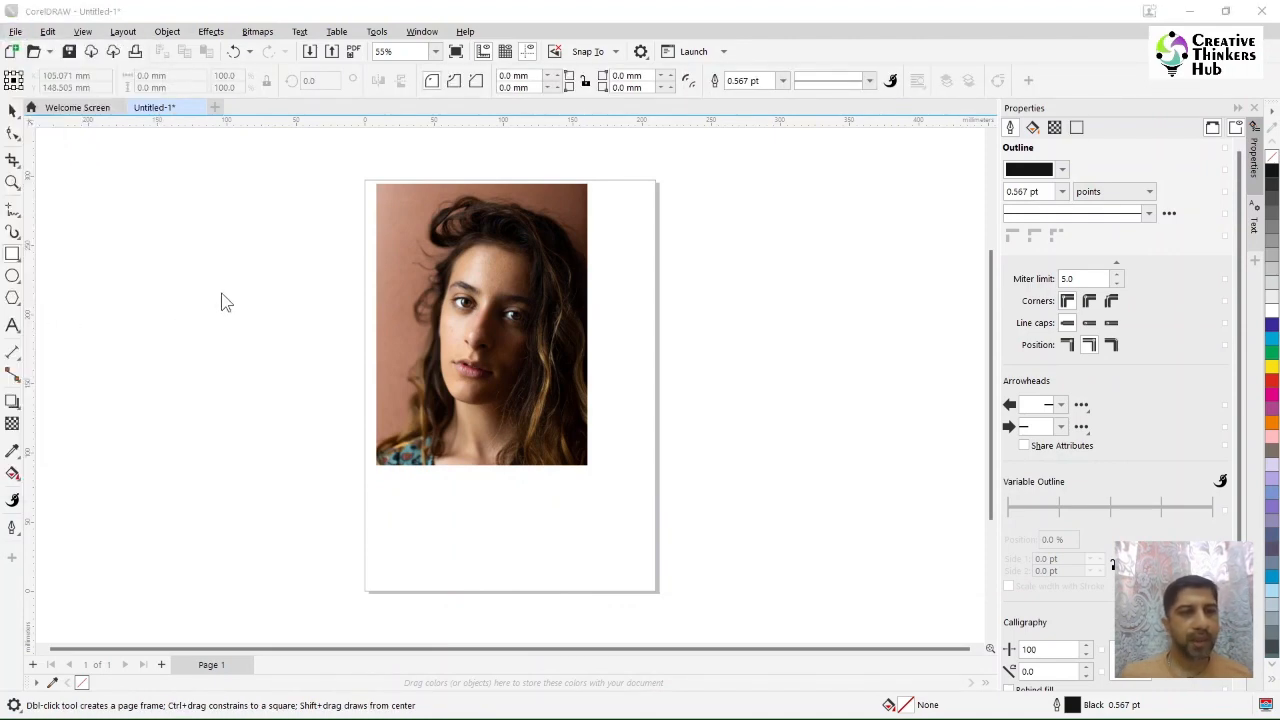
{"action": "left_click", "coordinate": [474, 150]}
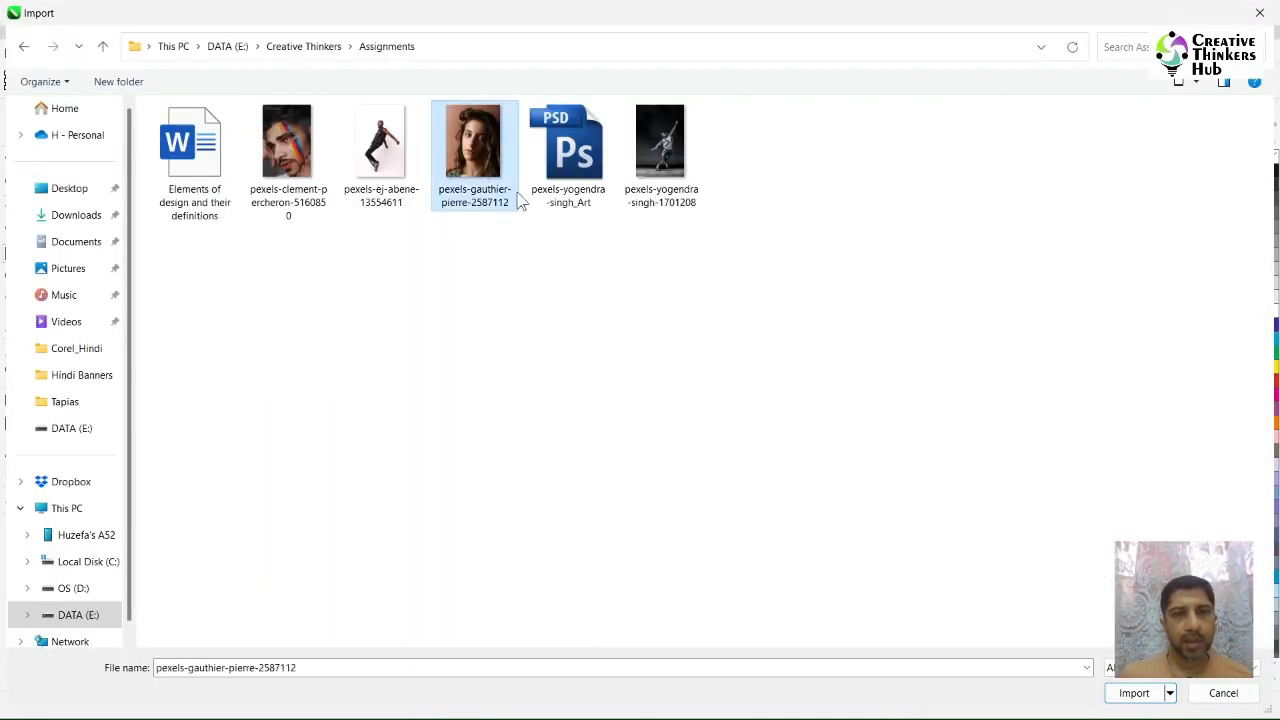
{"action": "left_click", "coordinate": [1134, 693]}
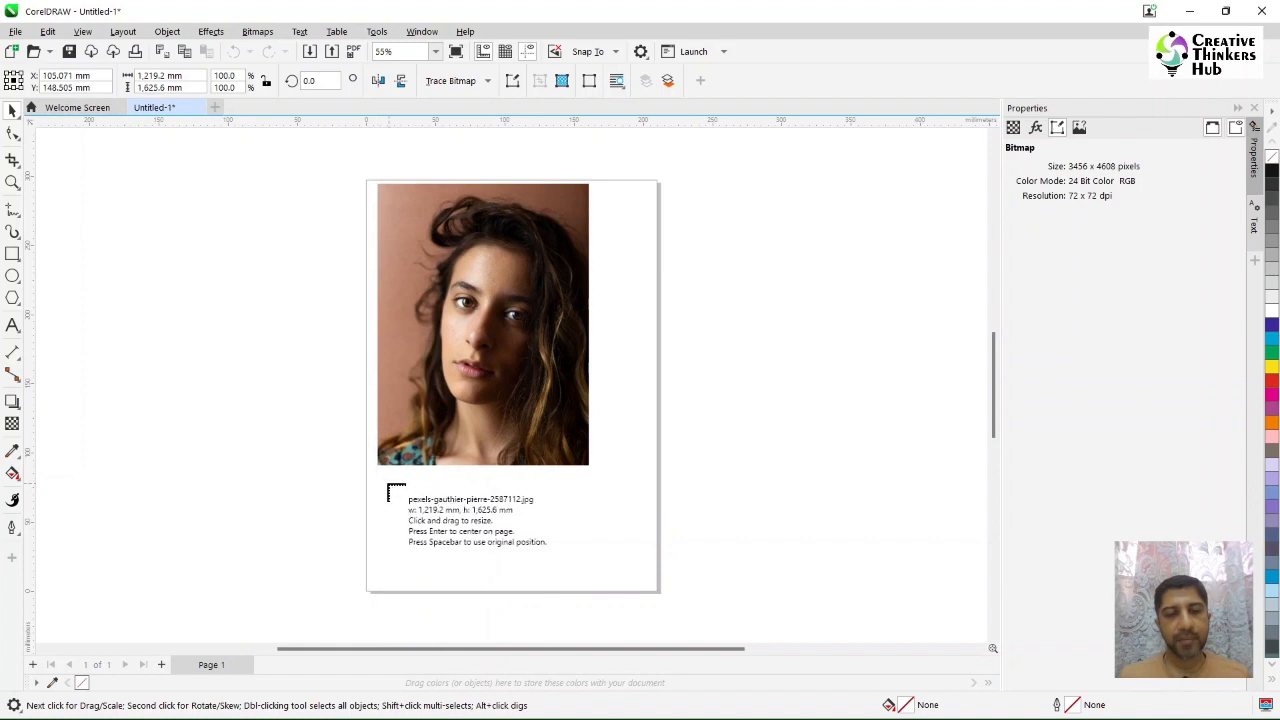
{"action": "left_click_drag", "start_coordinate": [377, 487], "coordinate": [488, 483]}
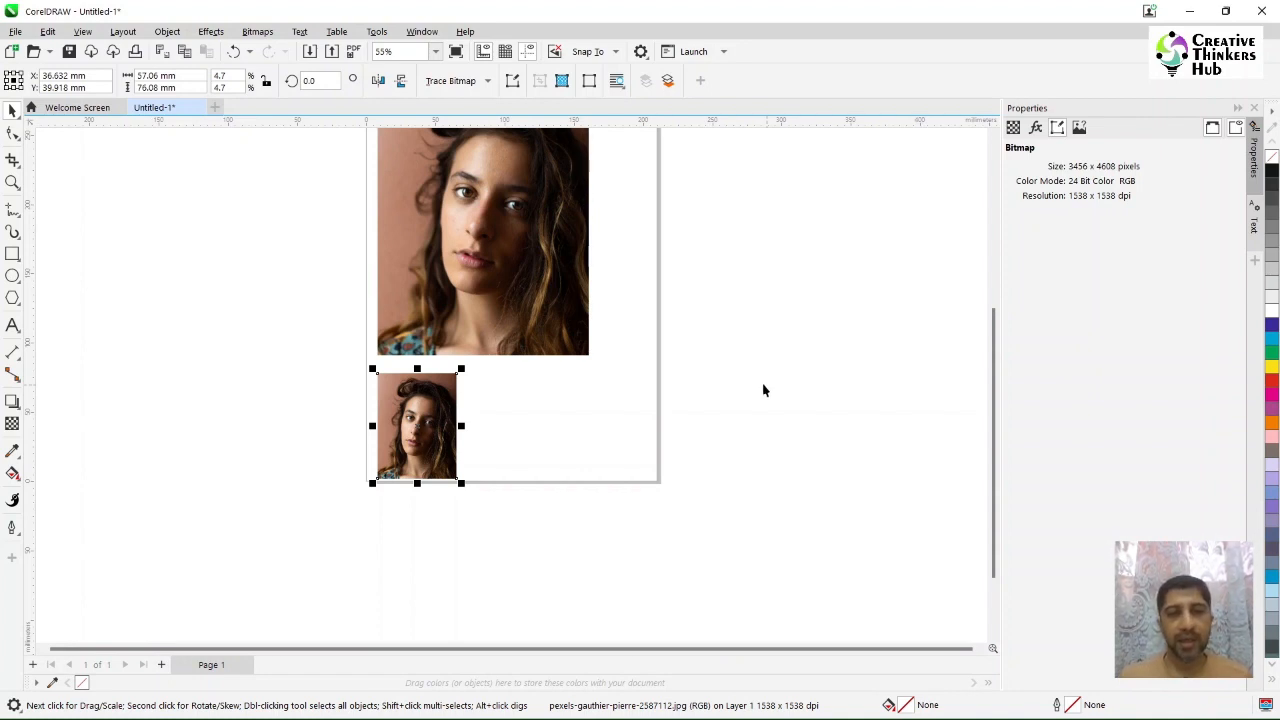
Delete the smaller copy of the photo placed below the large one.
{"action": "scroll", "coordinate": [993, 362], "scroll_direction": "up", "scroll_amount": 2}
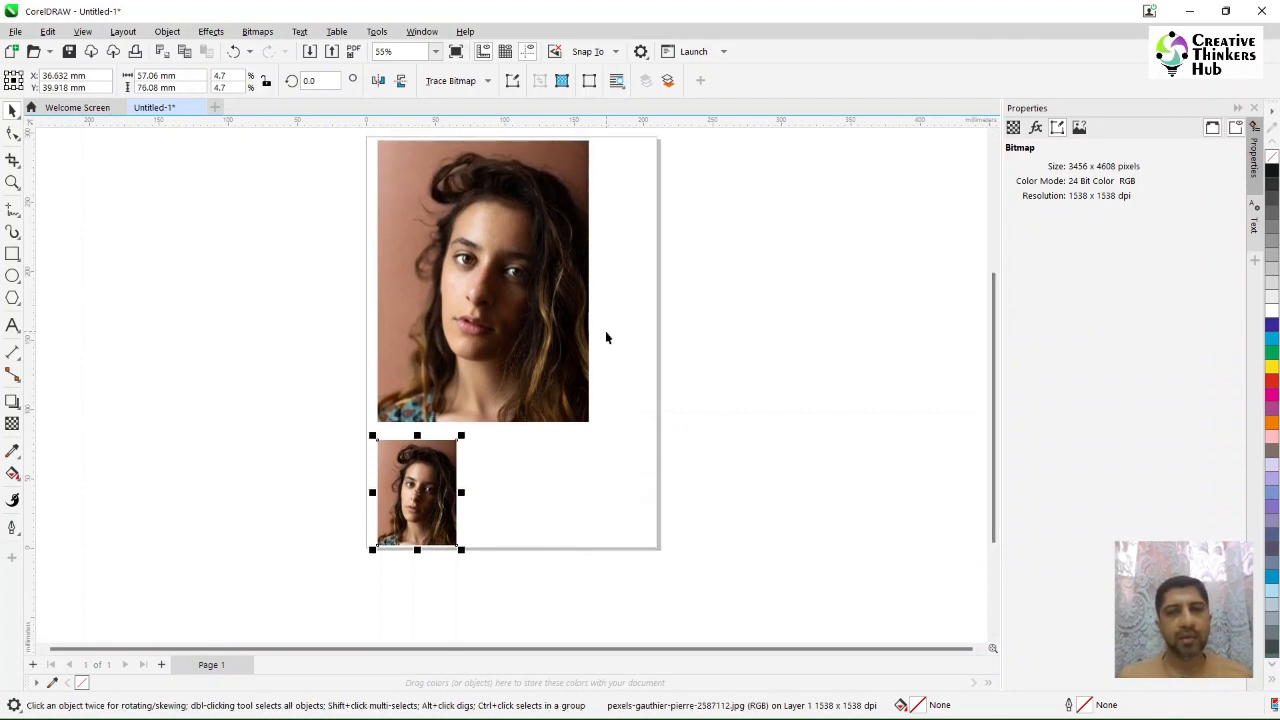
{"action": "left_click", "coordinate": [455, 373]}
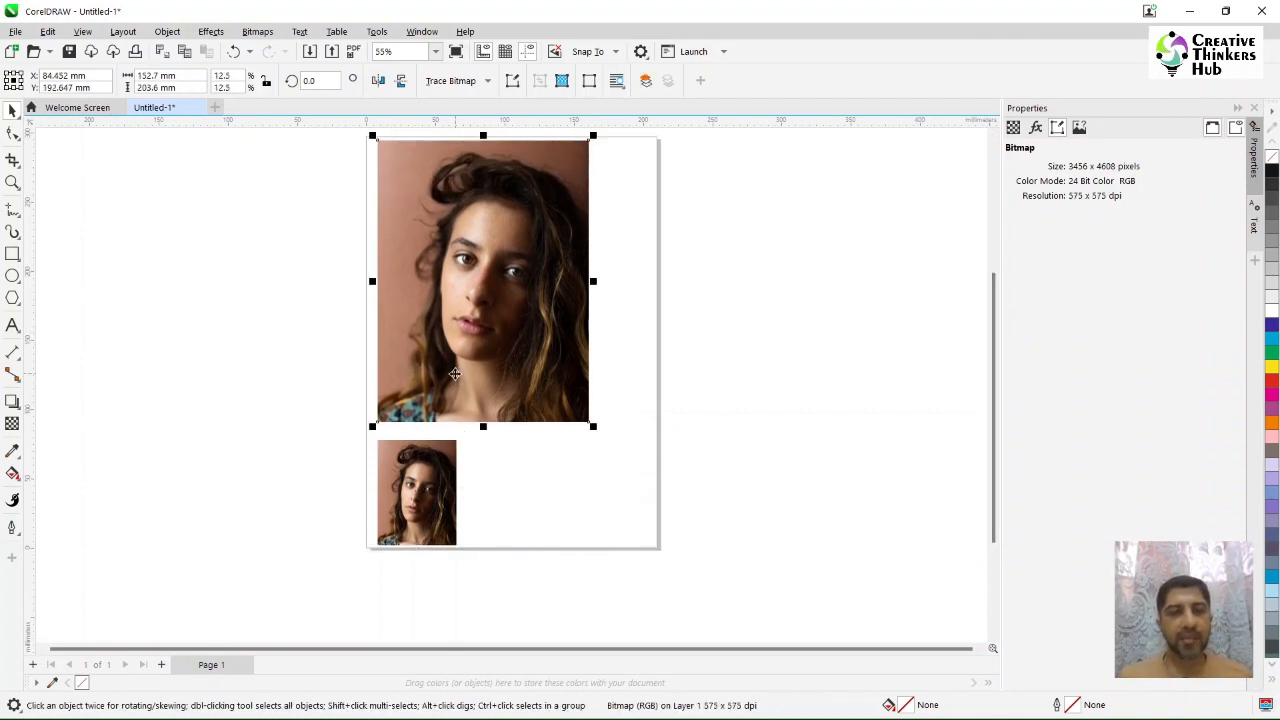
{"action": "left_click", "coordinate": [405, 505]}
{"action": "key", "text": "Delete"}
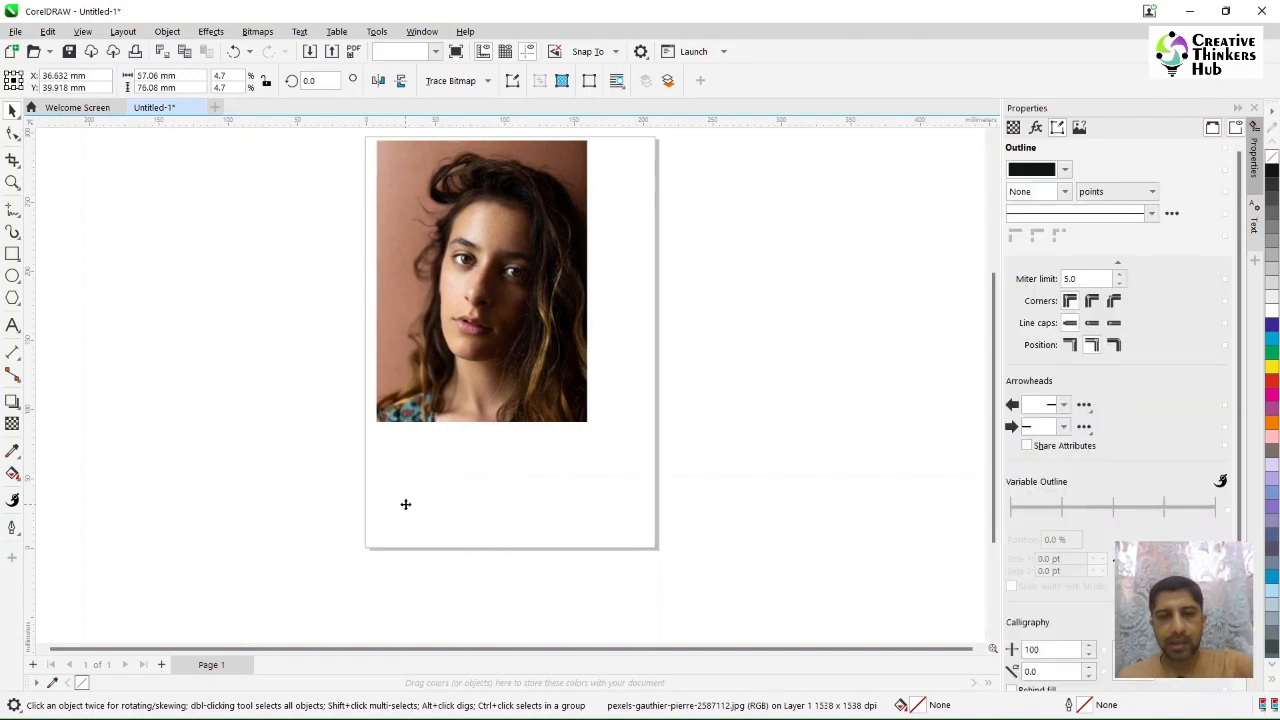
Add nodes to the lower part of the large photo's left edge with the Shape tool and pull the edge in toward the hair.
{"action": "left_click", "coordinate": [420, 414]}
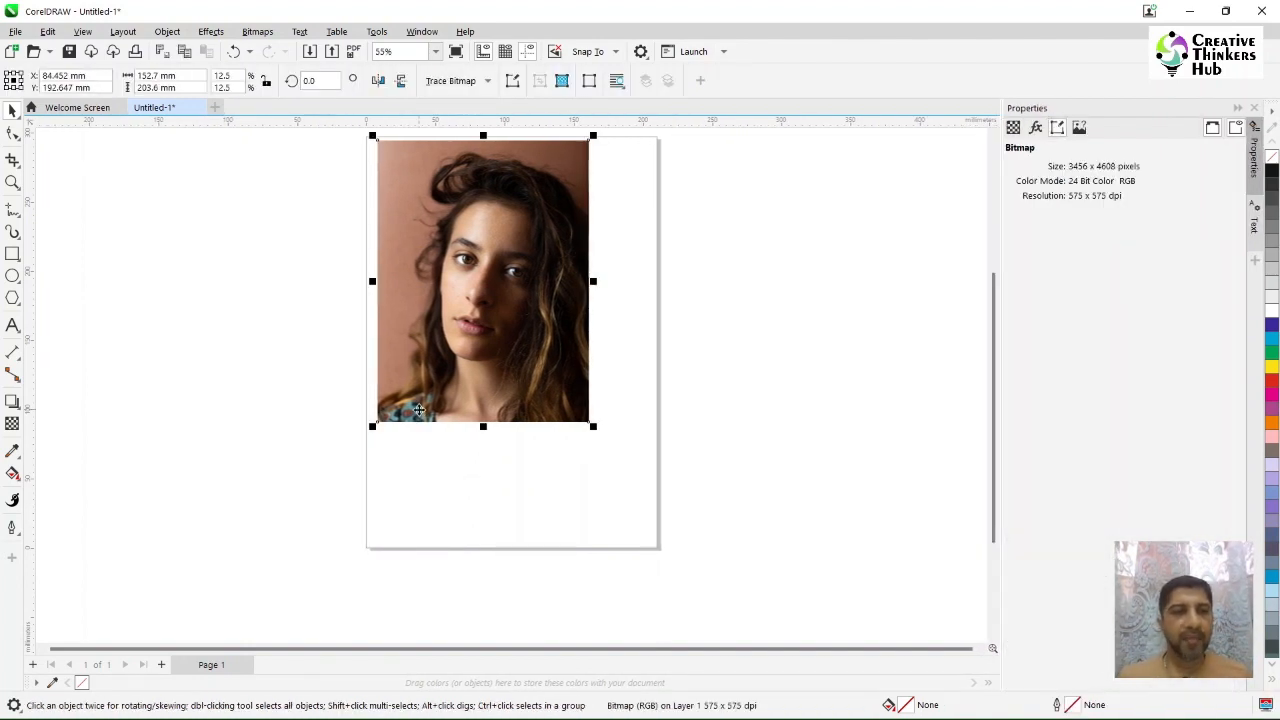
{"action": "left_click", "coordinate": [12, 138]}
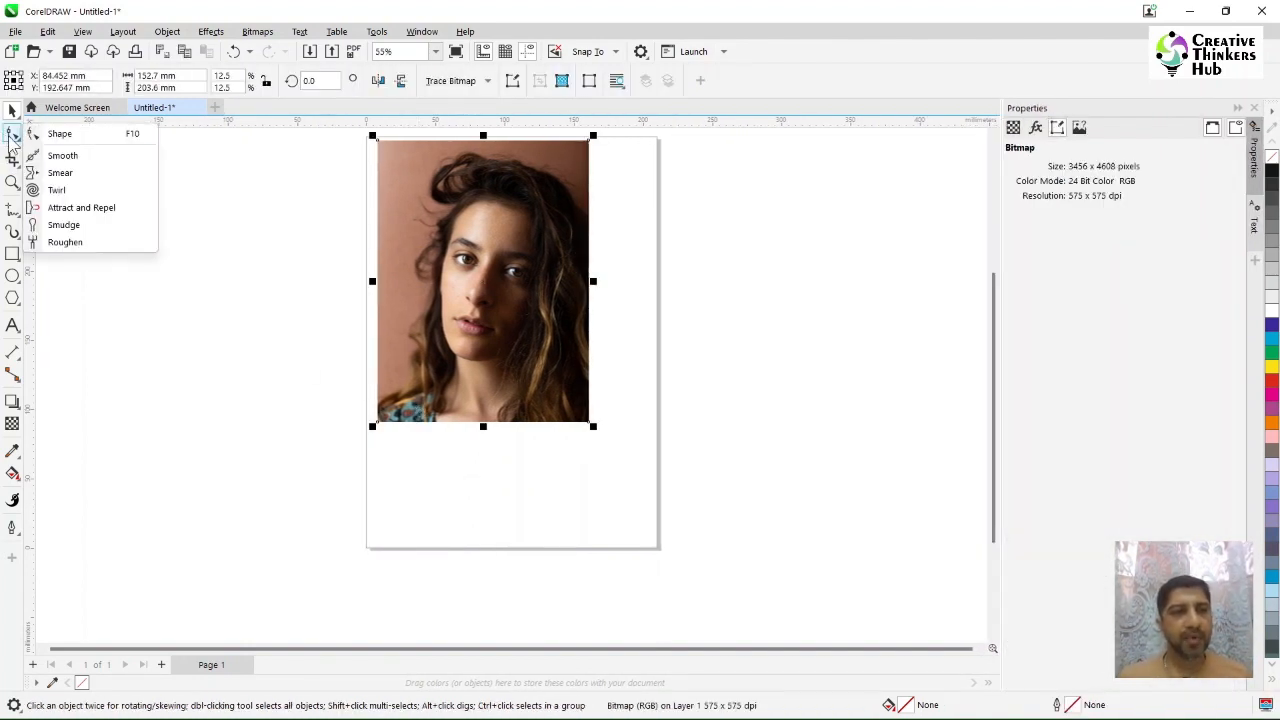
{"action": "left_click", "coordinate": [88, 140]}
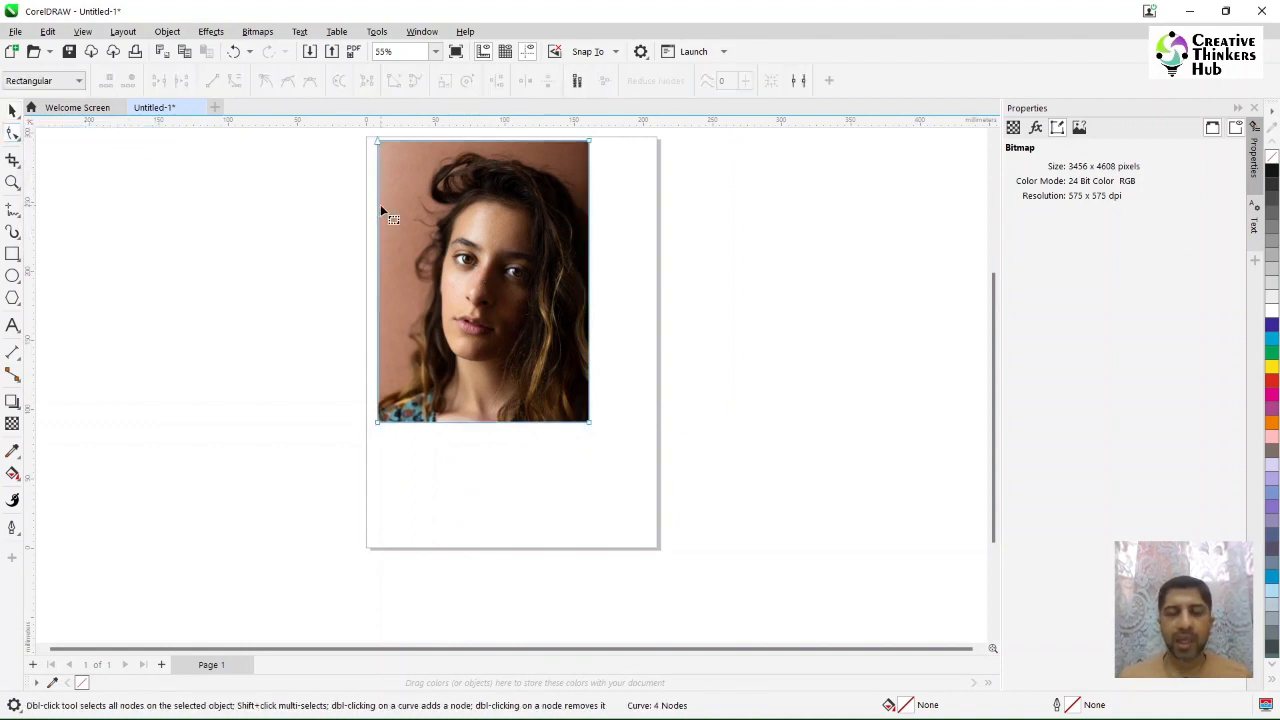
{"action": "left_click", "coordinate": [379, 406]}
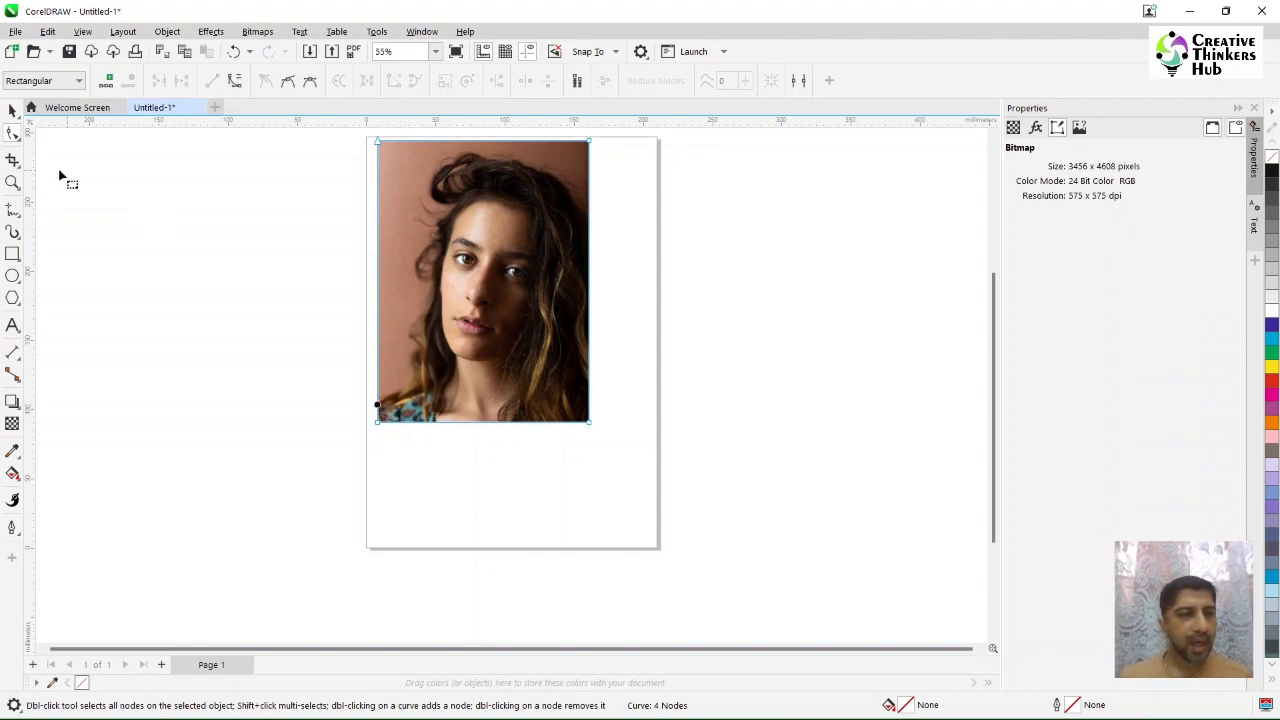
{"action": "left_click", "coordinate": [378, 376]}
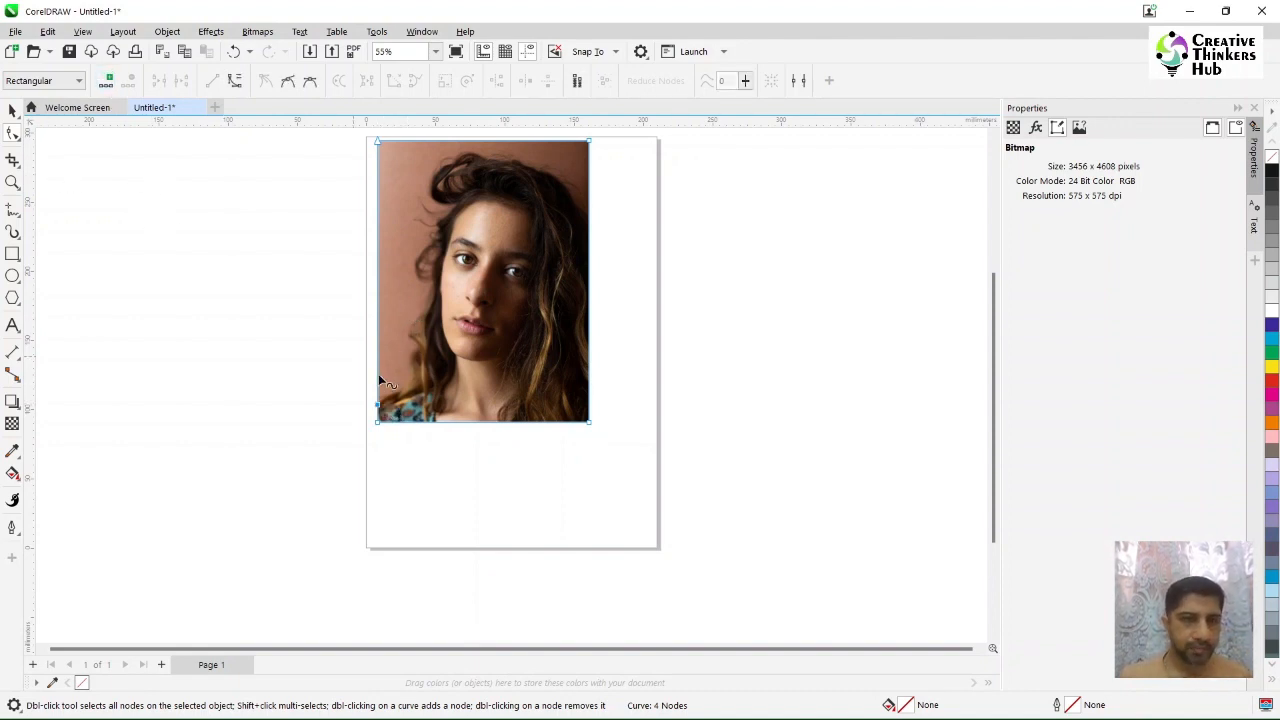
{"action": "left_click", "coordinate": [108, 82]}
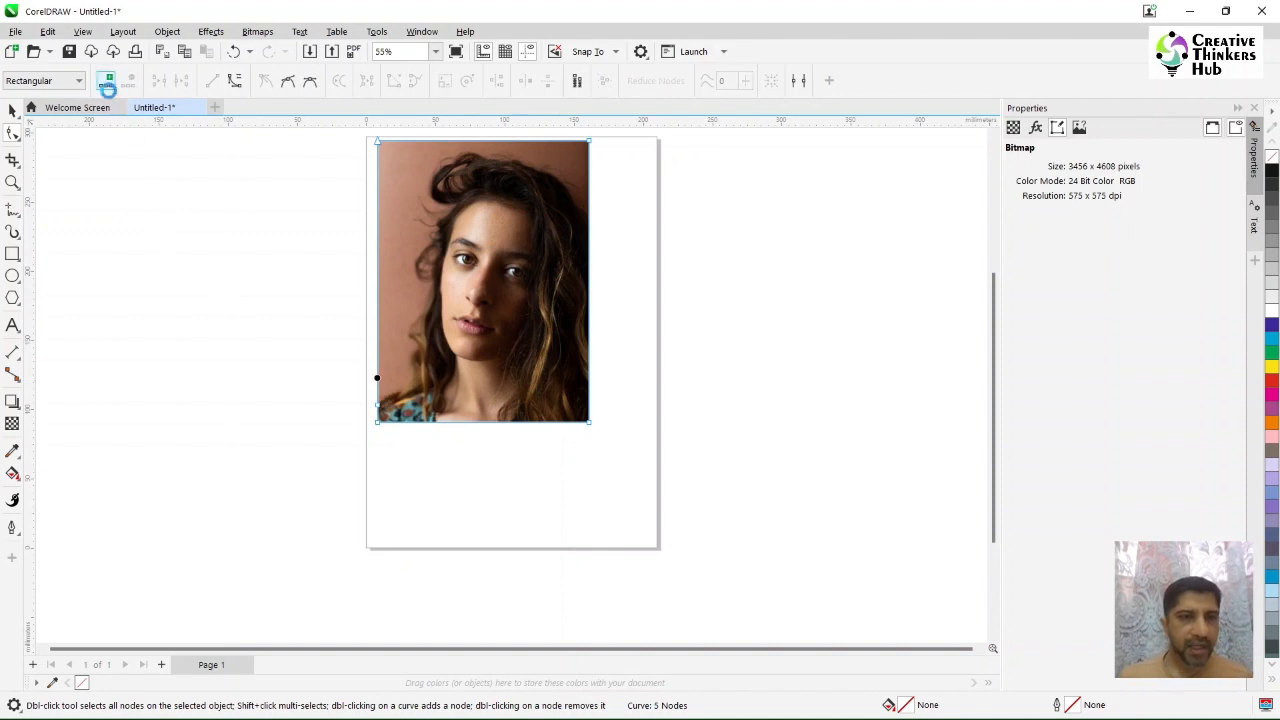
{"action": "left_click_drag", "start_coordinate": [379, 378], "coordinate": [427, 348]}
Add more nodes up the photo's left edge and pull them in along the hair and face up to the bun.
{"action": "left_click", "coordinate": [415, 303]}
{"action": "left_click", "coordinate": [108, 82]}
{"action": "left_click_drag", "start_coordinate": [415, 303], "coordinate": [429, 188]}
{"action": "left_click", "coordinate": [426, 270]}
{"action": "left_click", "coordinate": [108, 82]}
{"action": "left_click", "coordinate": [108, 82]}
{"action": "double_click", "coordinate": [423, 218]}
{"action": "left_click", "coordinate": [430, 206]}
{"action": "left_click", "coordinate": [108, 82]}
{"action": "left_click", "coordinate": [108, 82]}
{"action": "left_click", "coordinate": [432, 186]}
{"action": "left_click", "coordinate": [108, 82]}
{"action": "double_click", "coordinate": [420, 187]}
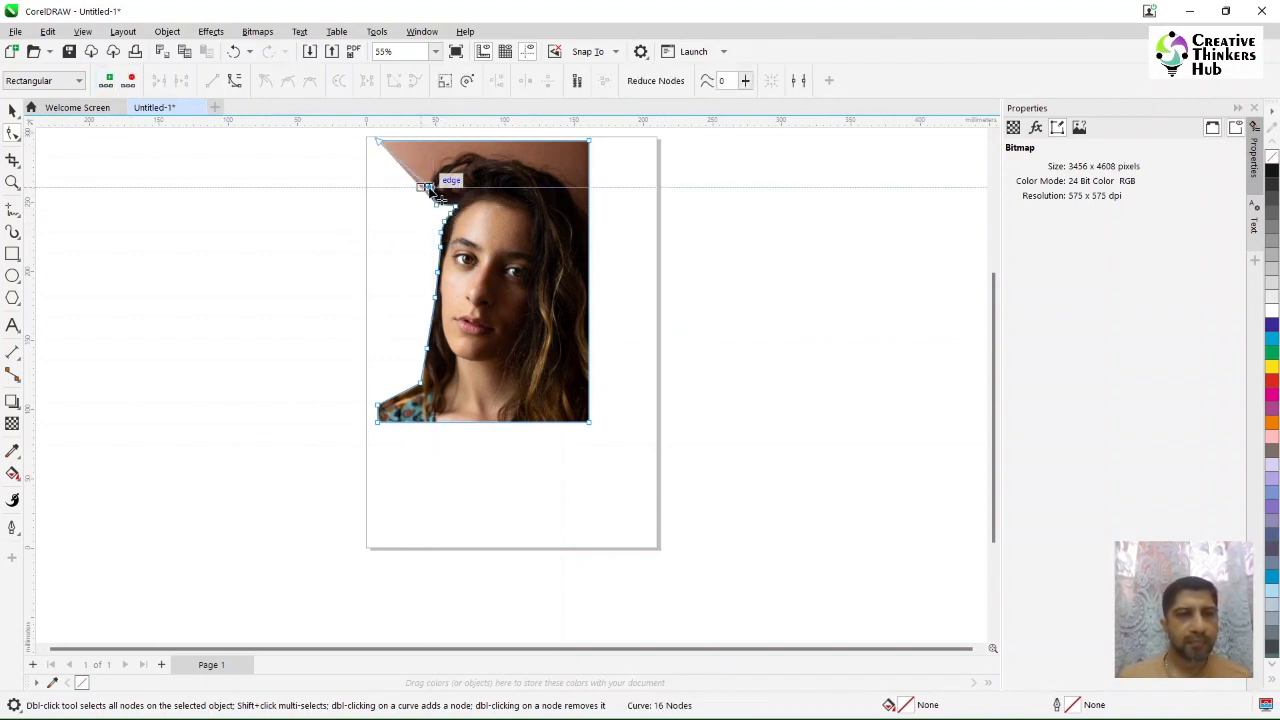
Pull the photo's two upper corners in and shape the top edge around the bun and the crown of the head.
{"action": "left_click_drag", "start_coordinate": [377, 141], "coordinate": [489, 163]}
{"action": "double_click", "coordinate": [468, 157]}
{"action": "double_click", "coordinate": [486, 151]}
{"action": "left_click_drag", "start_coordinate": [589, 141], "coordinate": [563, 178]}
{"action": "left_click", "coordinate": [548, 196]}
Delete the surplus nodes around the bun, beside the face and at the shoulder to smooth the photo's outline.
{"action": "left_click_drag", "start_coordinate": [398, 142], "coordinate": [483, 208]}
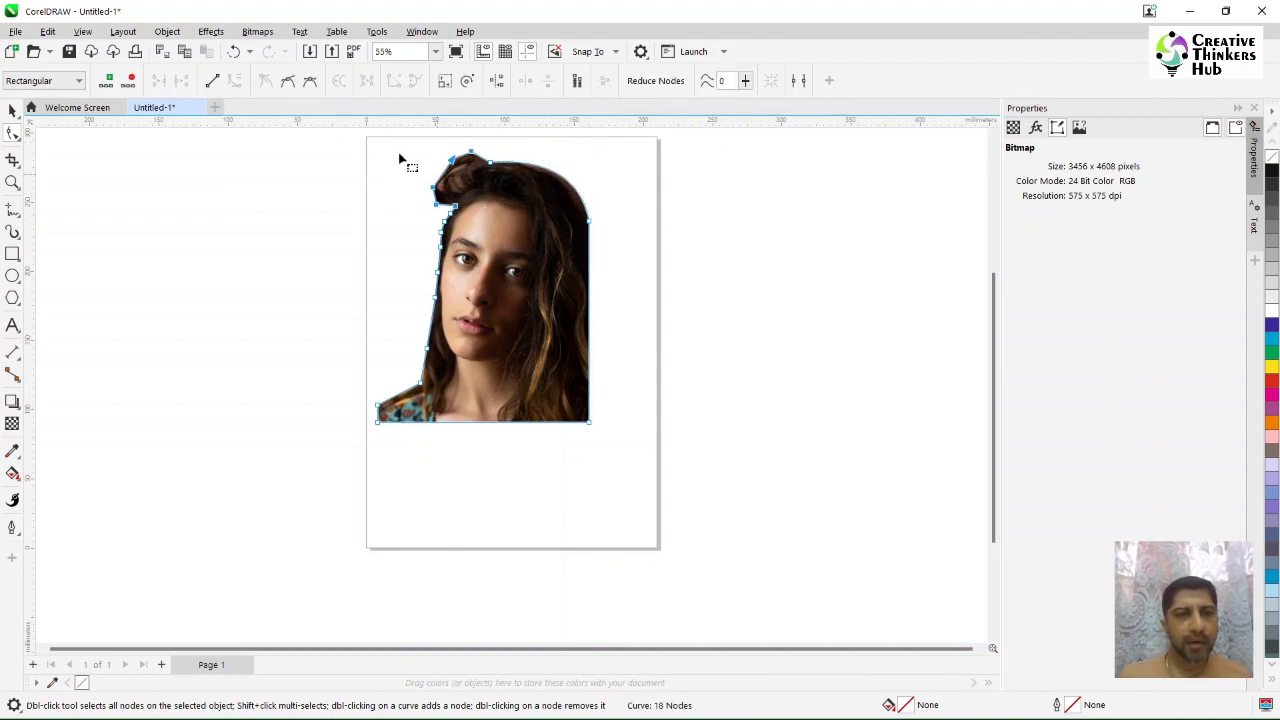
{"action": "key", "text": "Delete"}
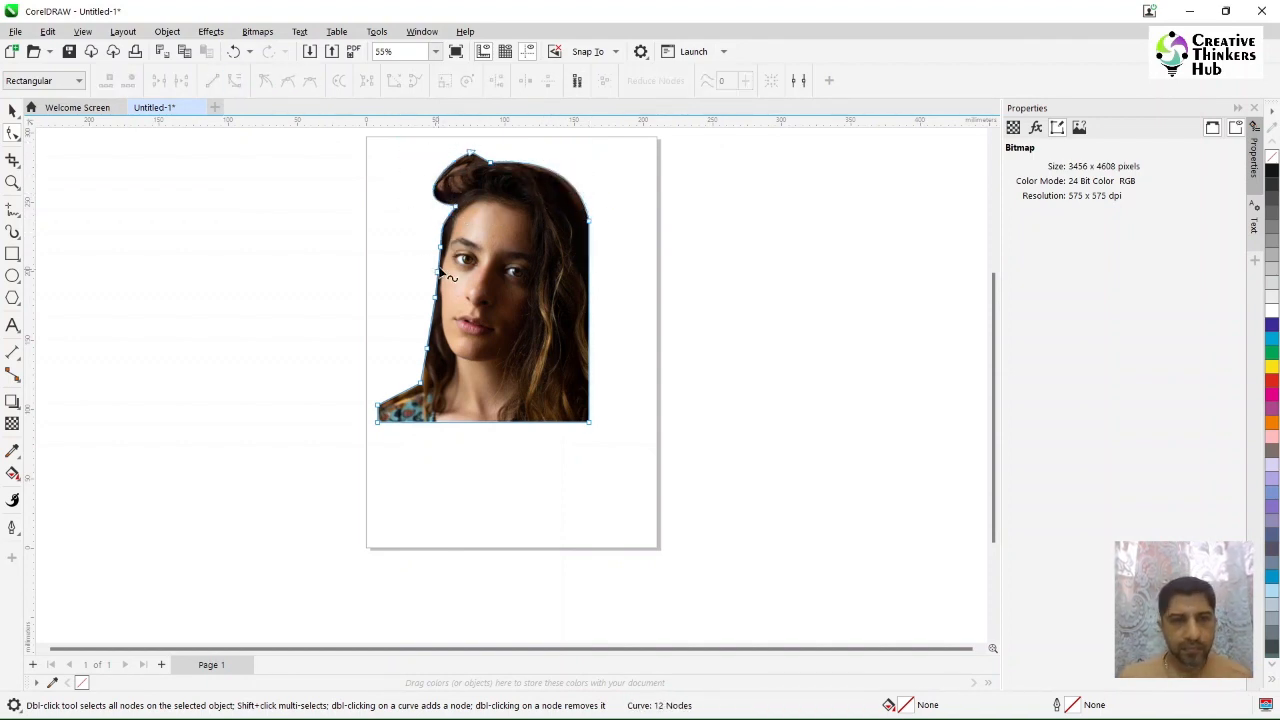
{"action": "left_click_drag", "start_coordinate": [380, 354], "coordinate": [434, 414]}
{"action": "key", "text": "Delete"}
{"action": "left_click", "coordinate": [437, 272]}
{"action": "key", "text": "Delete"}
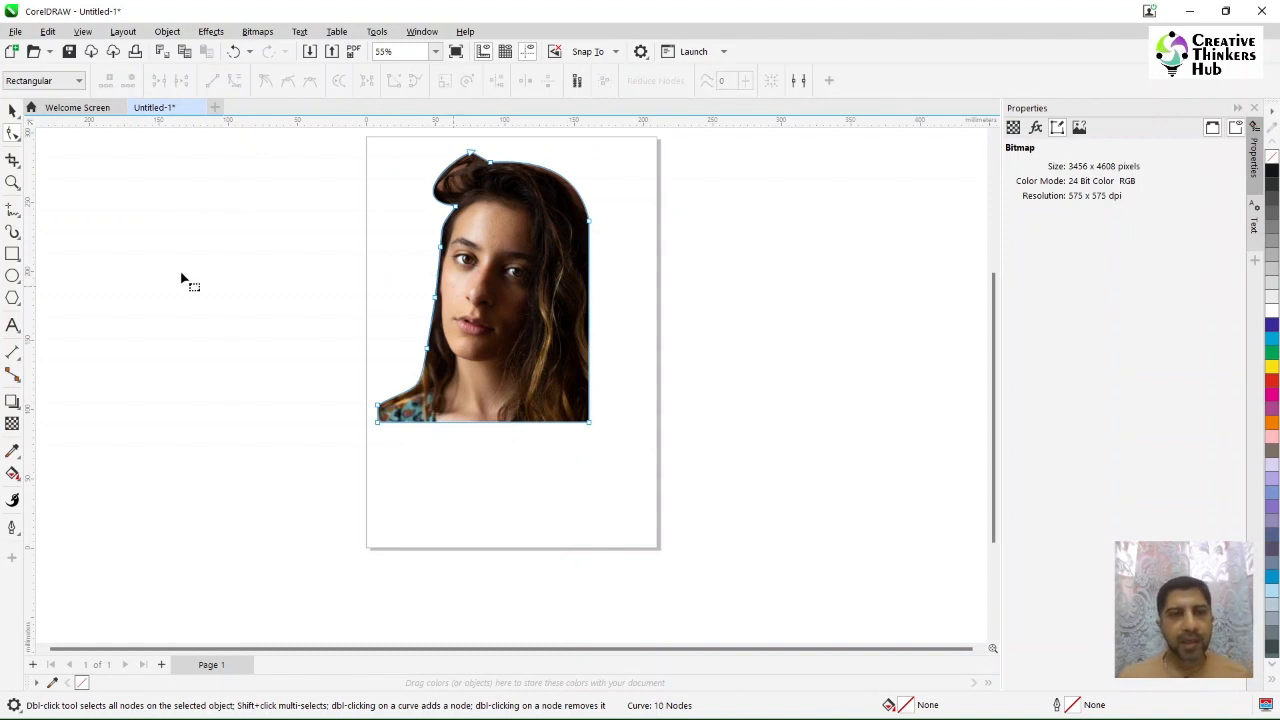
Move the cut-out about 92 mm to the right and import pexels-gauthier-pierre-2587112 left of the page at about 109 × 145 mm.
{"action": "left_click", "coordinate": [12, 111]}
{"action": "left_click_drag", "start_coordinate": [537, 362], "coordinate": [654, 357]}
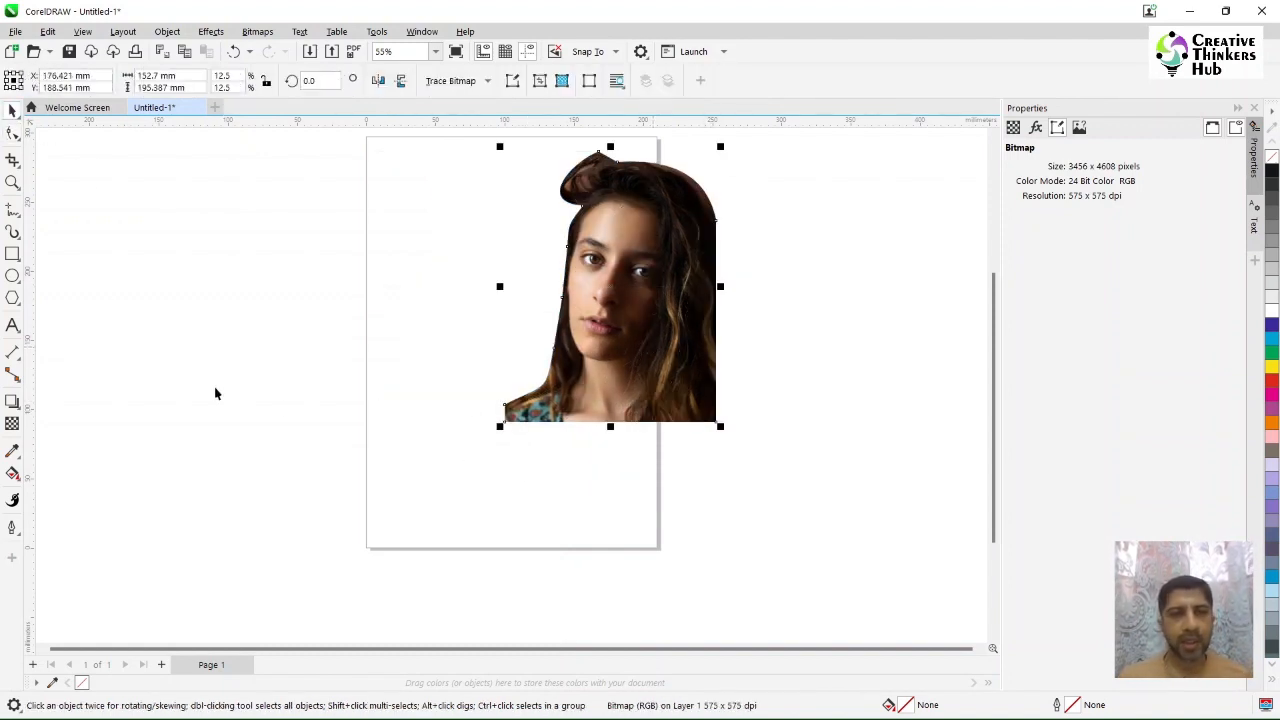
{"action": "left_click", "coordinate": [16, 32]}
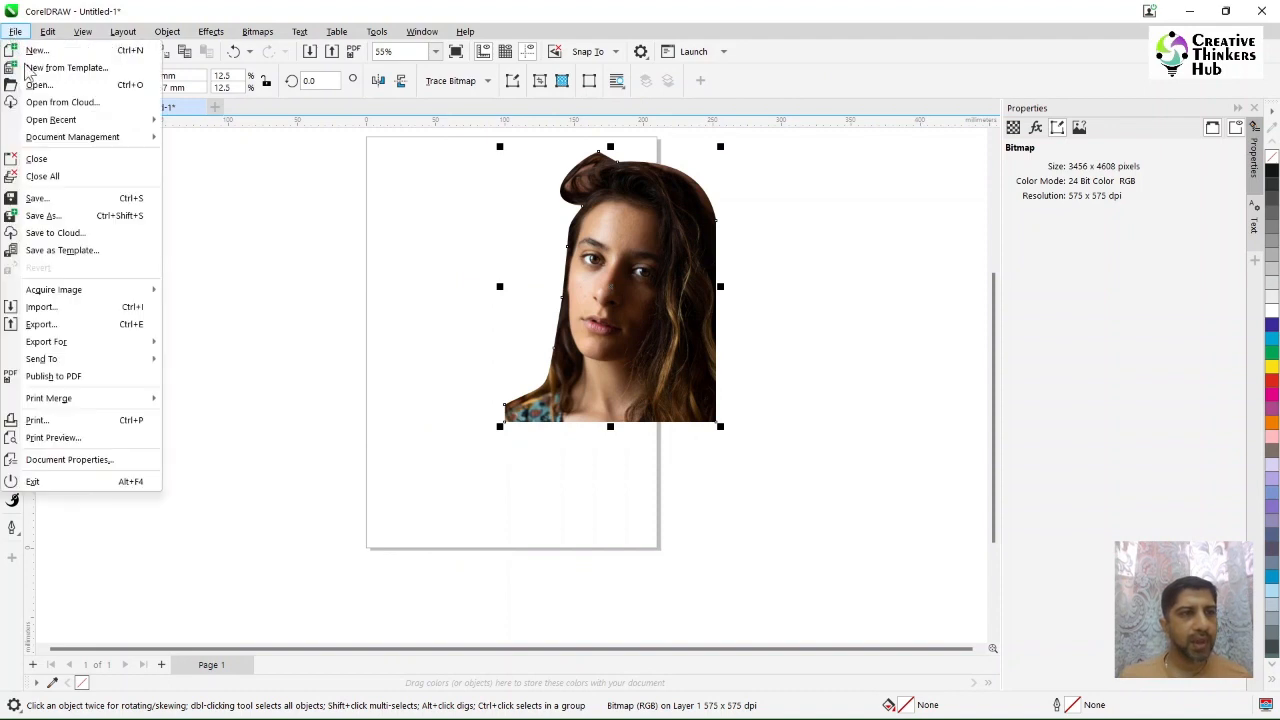
{"action": "left_click", "coordinate": [42, 307]}
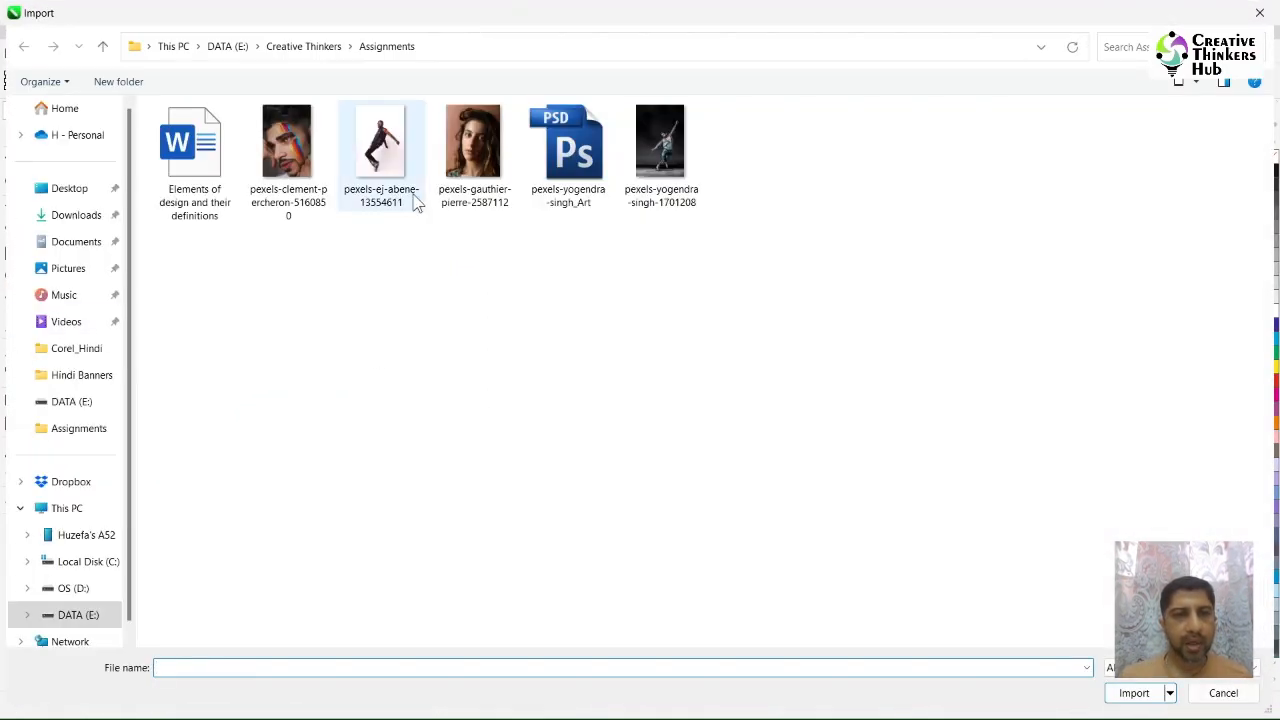
{"action": "left_click", "coordinate": [462, 172]}
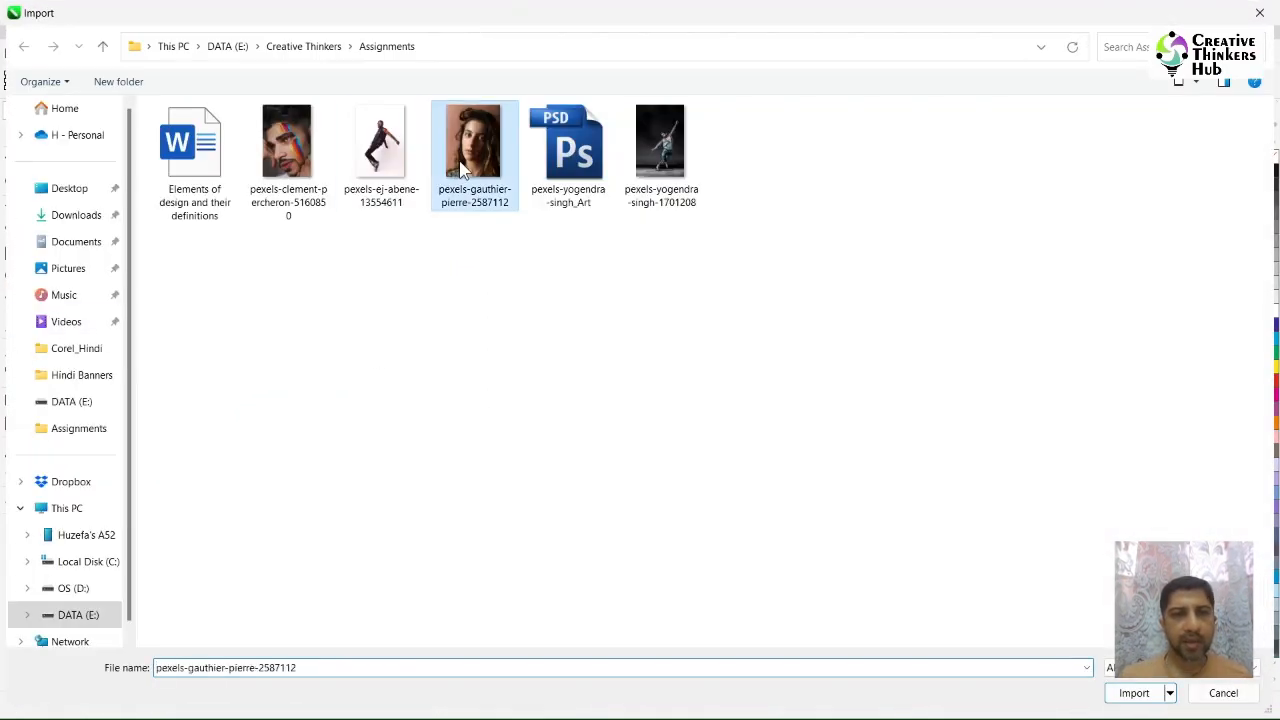
{"action": "left_click", "coordinate": [1134, 692]}
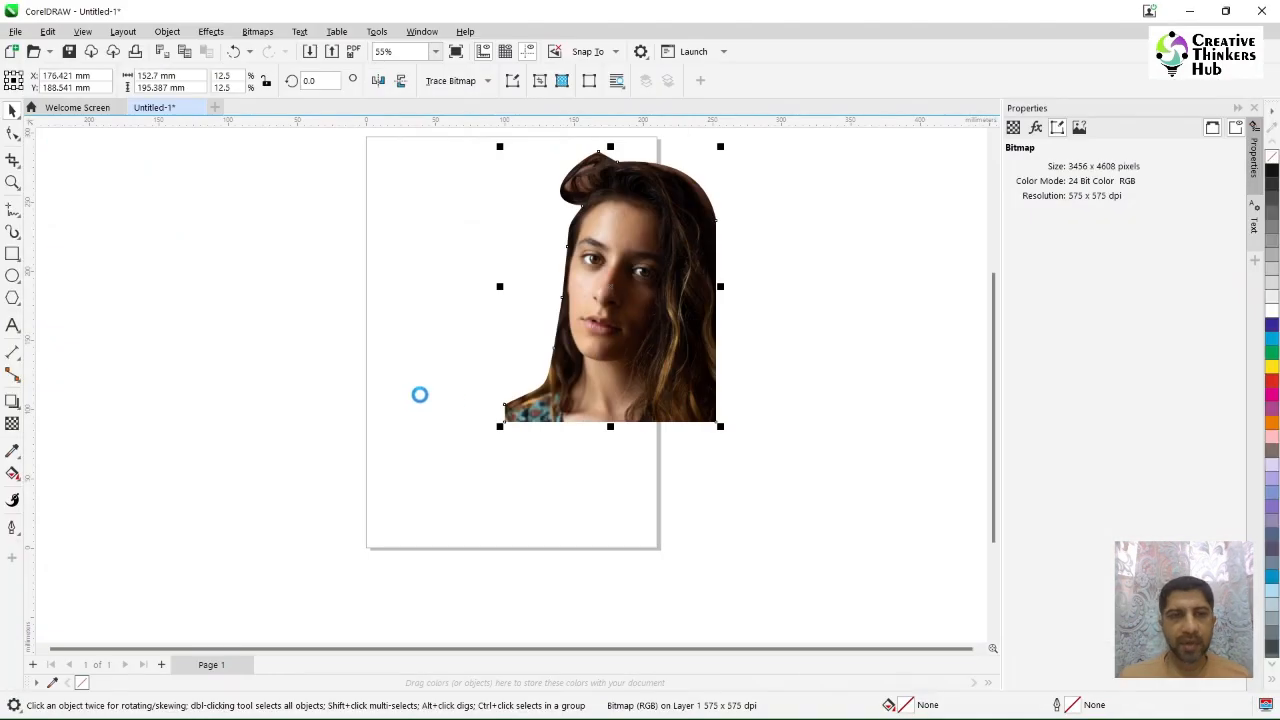
{"action": "left_click_drag", "start_coordinate": [194, 318], "coordinate": [355, 524]}
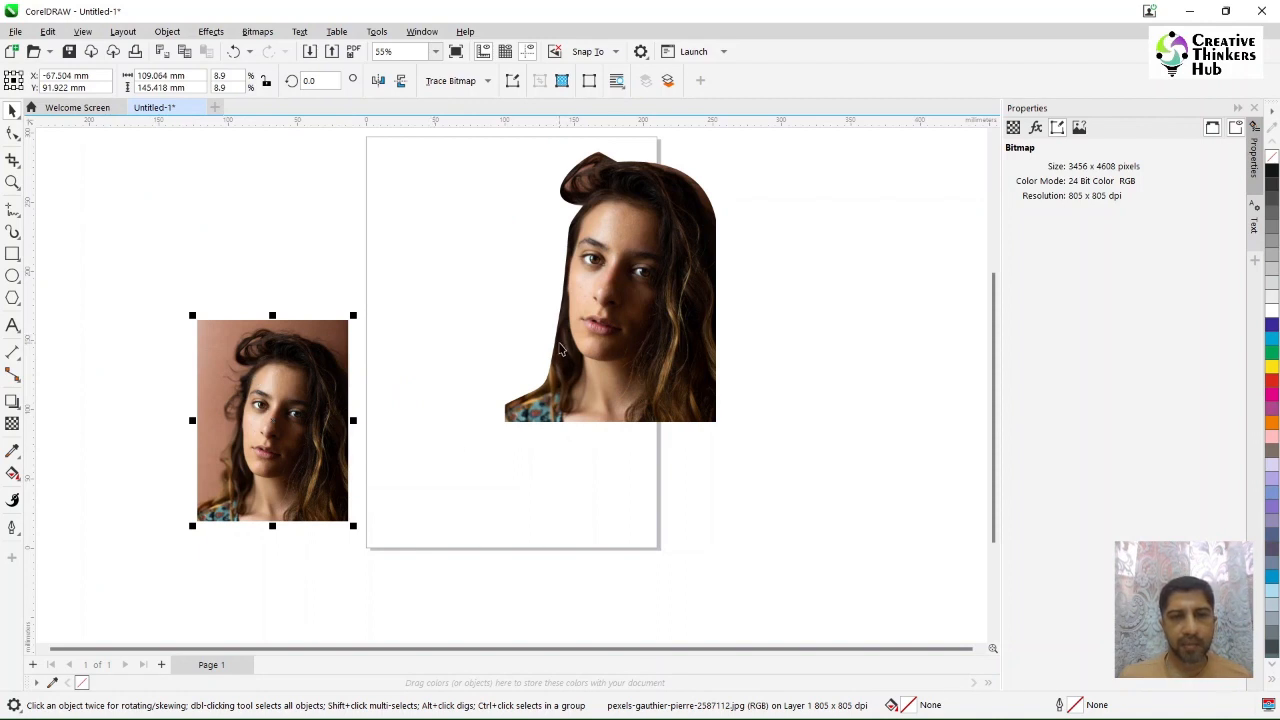
Bulge the cut-out's left edge outward along the hair with the Shape tool and delete the node beside the eye.
{"action": "left_click", "coordinate": [560, 350]}
{"action": "left_click", "coordinate": [13, 133]}
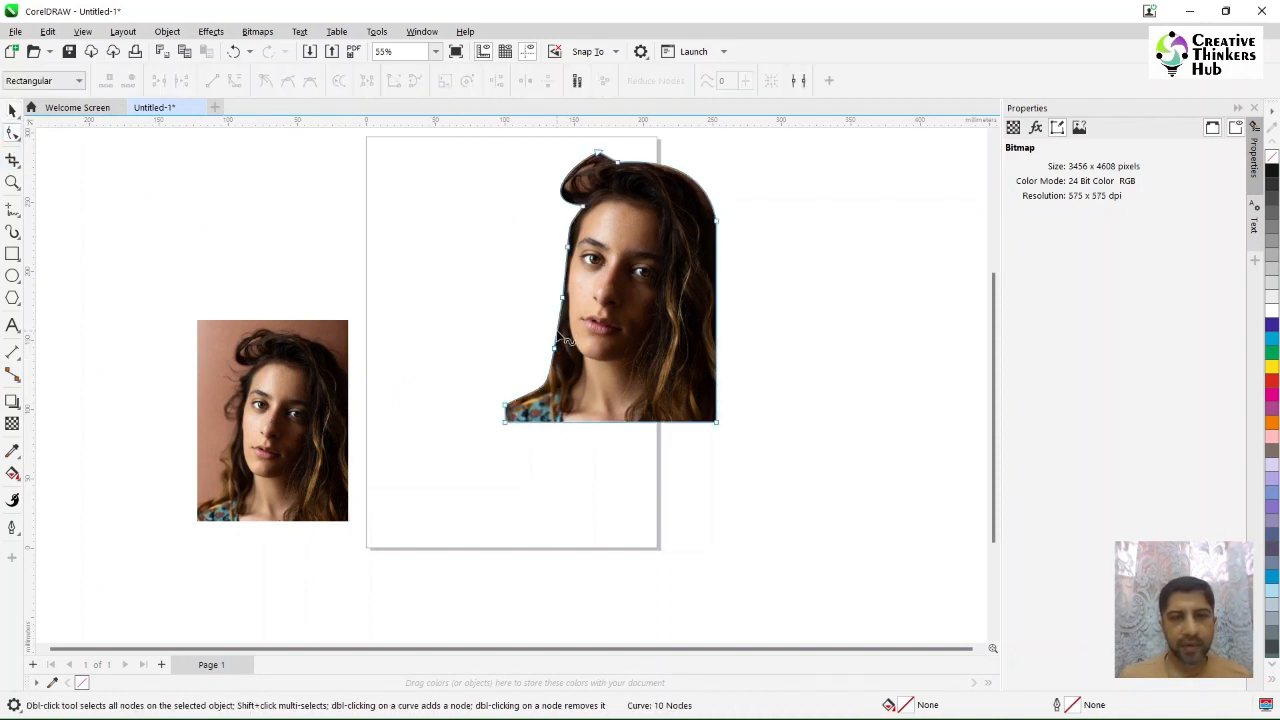
{"action": "left_click_drag", "start_coordinate": [565, 335], "coordinate": [550, 326]}
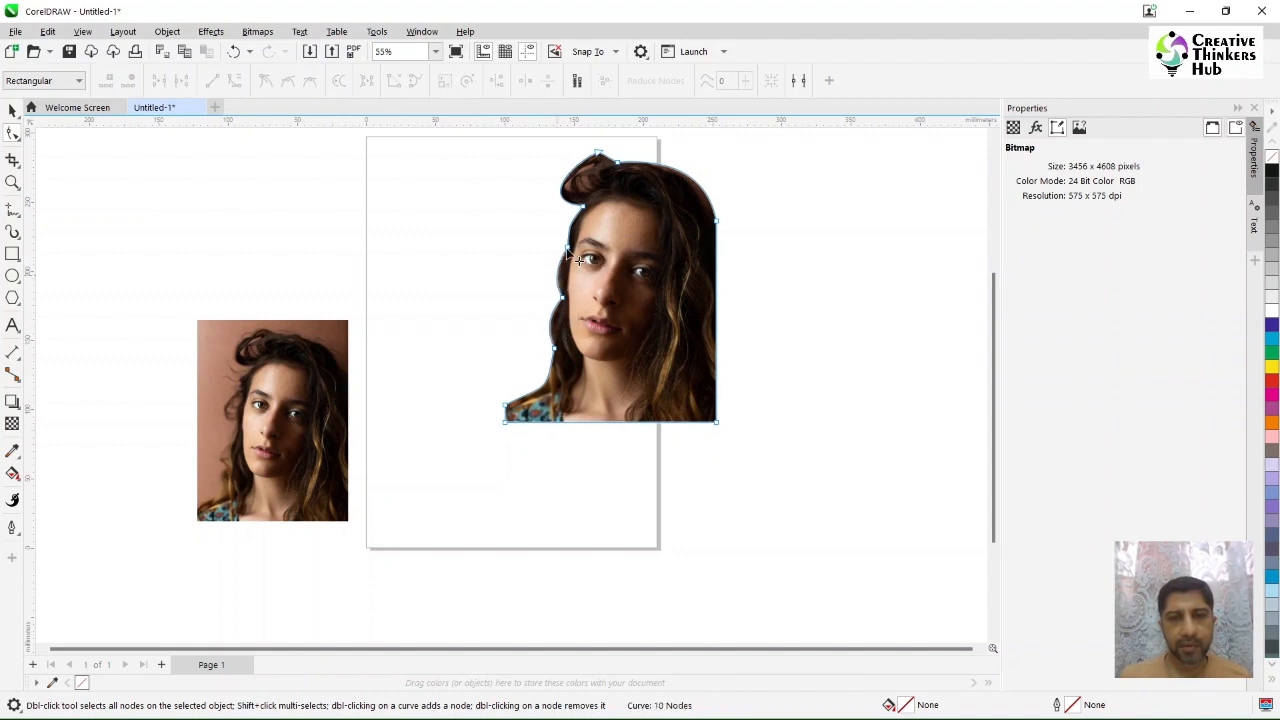
{"action": "left_click_drag", "start_coordinate": [579, 262], "coordinate": [580, 263]}
{"action": "key", "text": "Delete"}
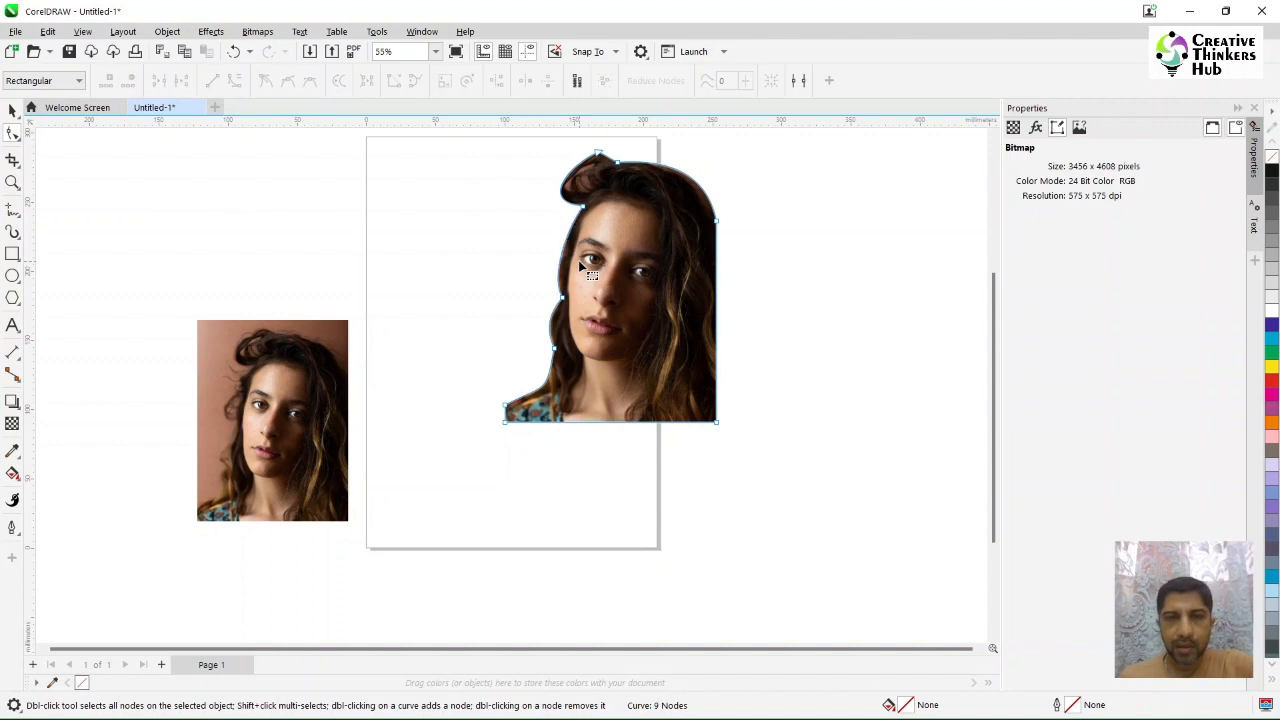
Adjust the node under the bun, add a cusp node beside the eye and bend the curves around it to follow the hair.
{"action": "mouse_move", "coordinate": [582, 207]}
{"action": "left_mouse_down"}
{"action": "mouse_move", "coordinate": [545, 205]}
{"action": "mouse_move", "coordinate": [566, 214]}
{"action": "mouse_move", "coordinate": [581, 202]}
{"action": "left_mouse_up"}
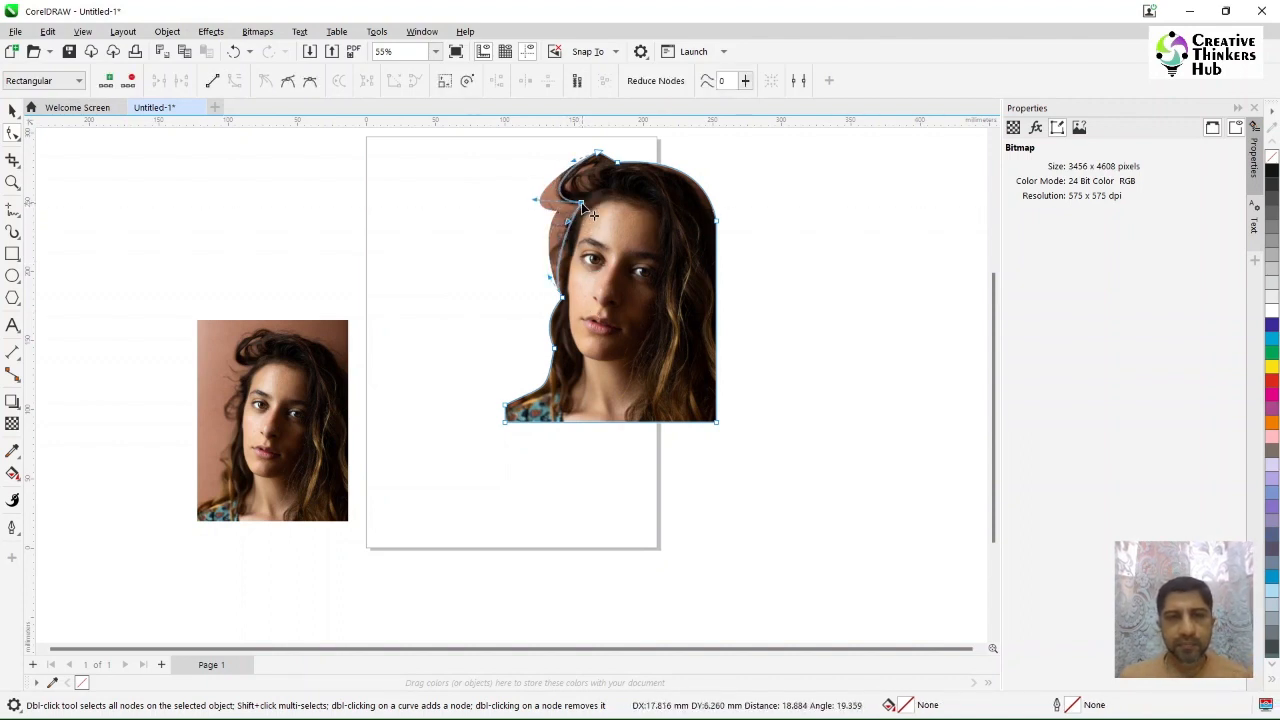
{"action": "double_click", "coordinate": [561, 262]}
{"action": "mouse_move", "coordinate": [564, 250]}
{"action": "left_mouse_down"}
{"action": "mouse_move", "coordinate": [581, 246]}
{"action": "mouse_move", "coordinate": [555, 235]}
{"action": "left_mouse_up"}
{"action": "left_click", "coordinate": [265, 81]}
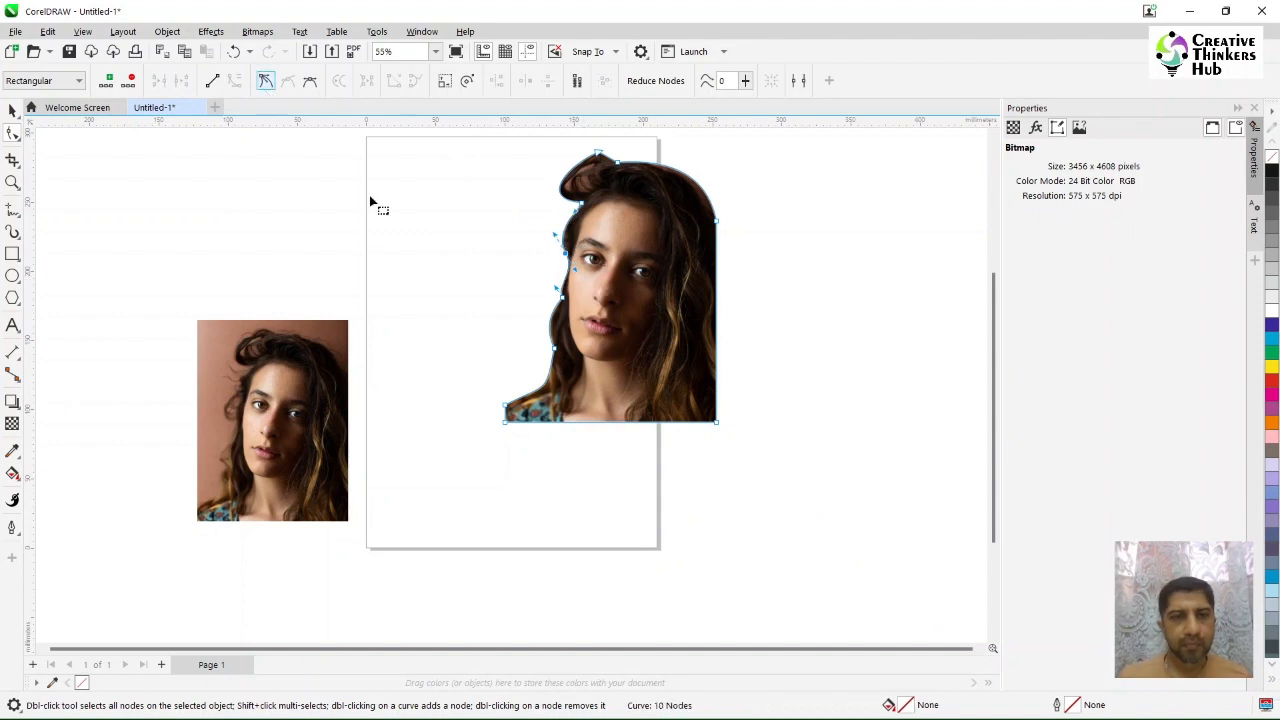
{"action": "left_click_drag", "start_coordinate": [571, 277], "coordinate": [572, 320]}
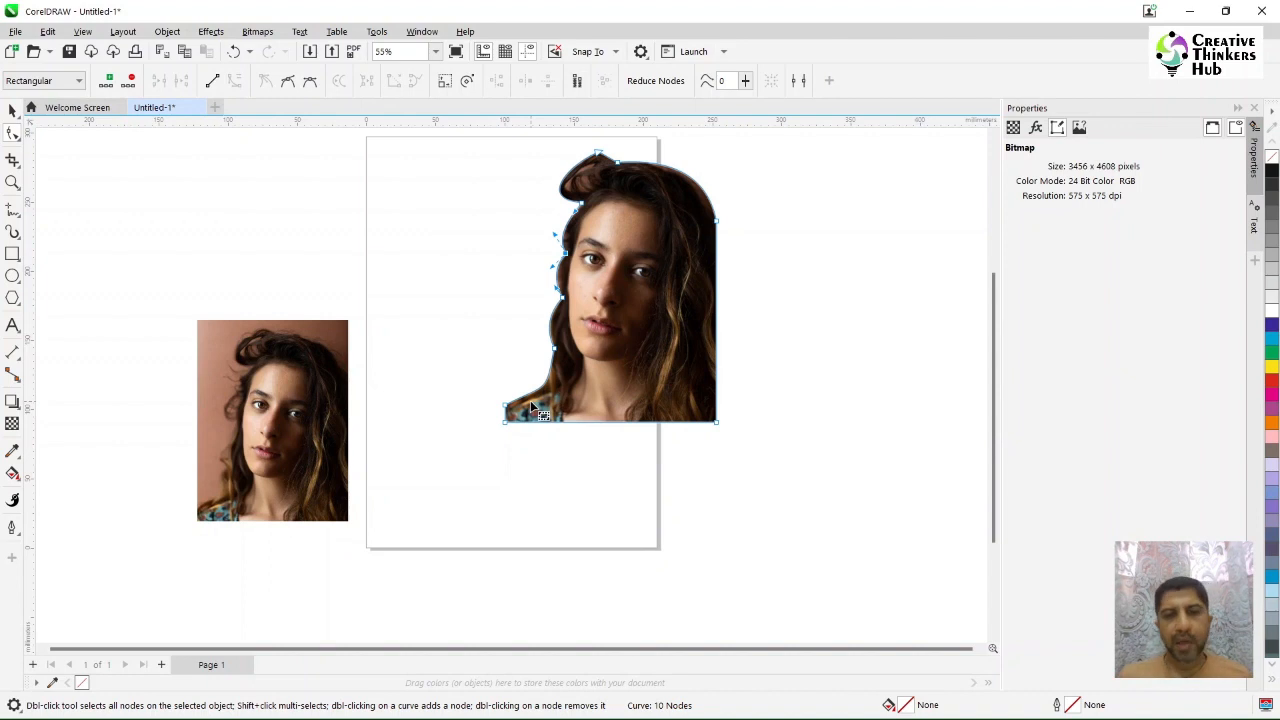
Move the cut-out across the page's right edge, centred at about X 233 mm, Y 157 mm.
{"action": "left_click", "coordinate": [12, 110]}
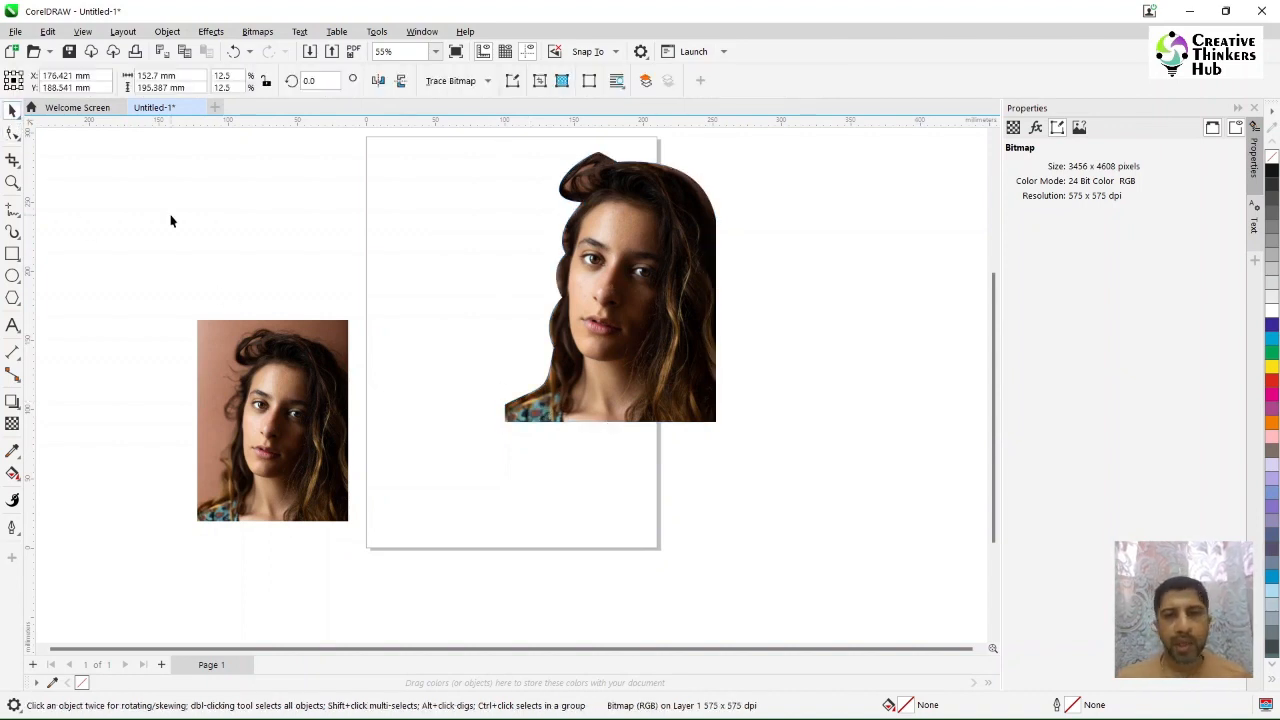
{"action": "left_click", "coordinate": [497, 298]}
{"action": "left_click", "coordinate": [616, 340]}
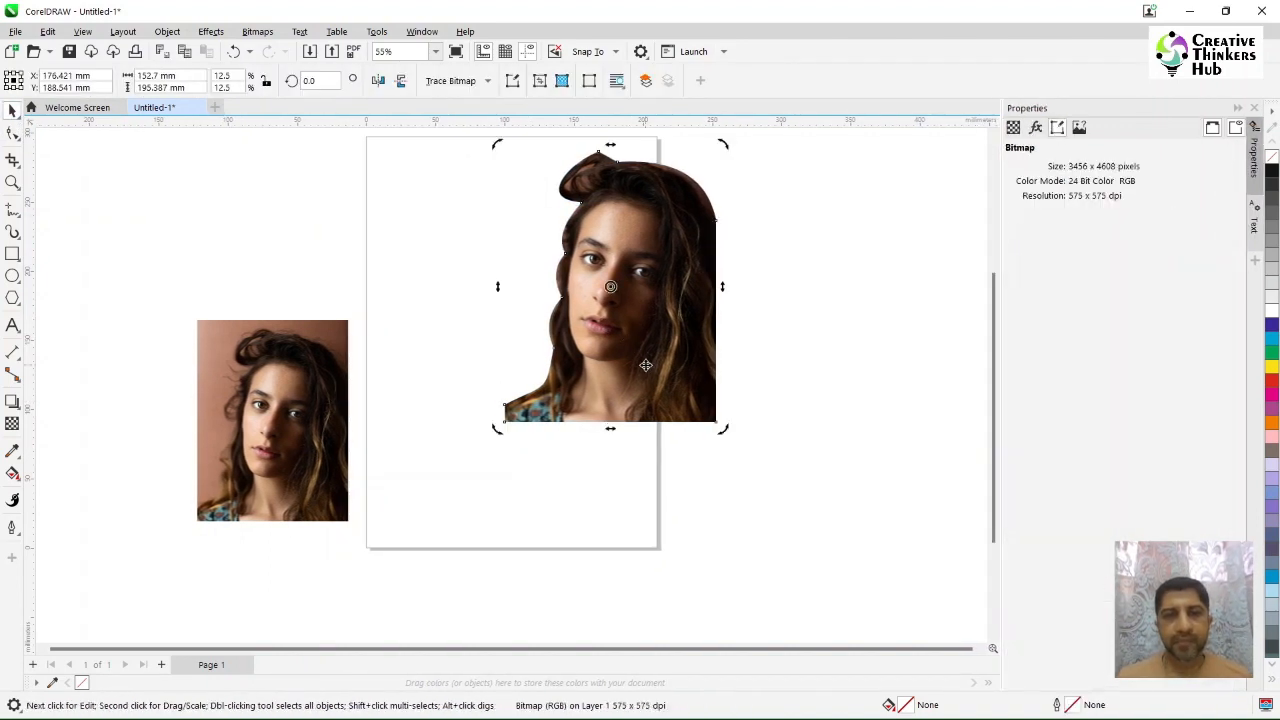
{"action": "left_click_drag", "start_coordinate": [645, 371], "coordinate": [590, 370]}
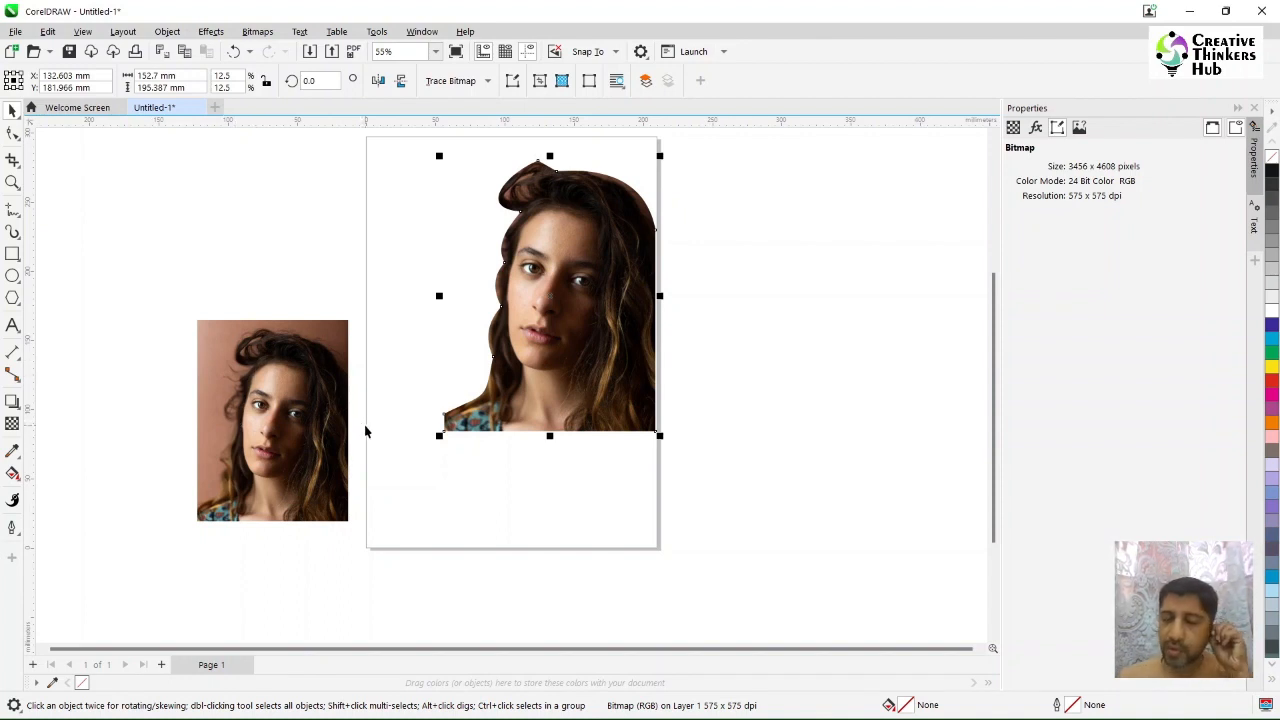
{"action": "left_click_drag", "start_coordinate": [494, 430], "coordinate": [633, 464]}
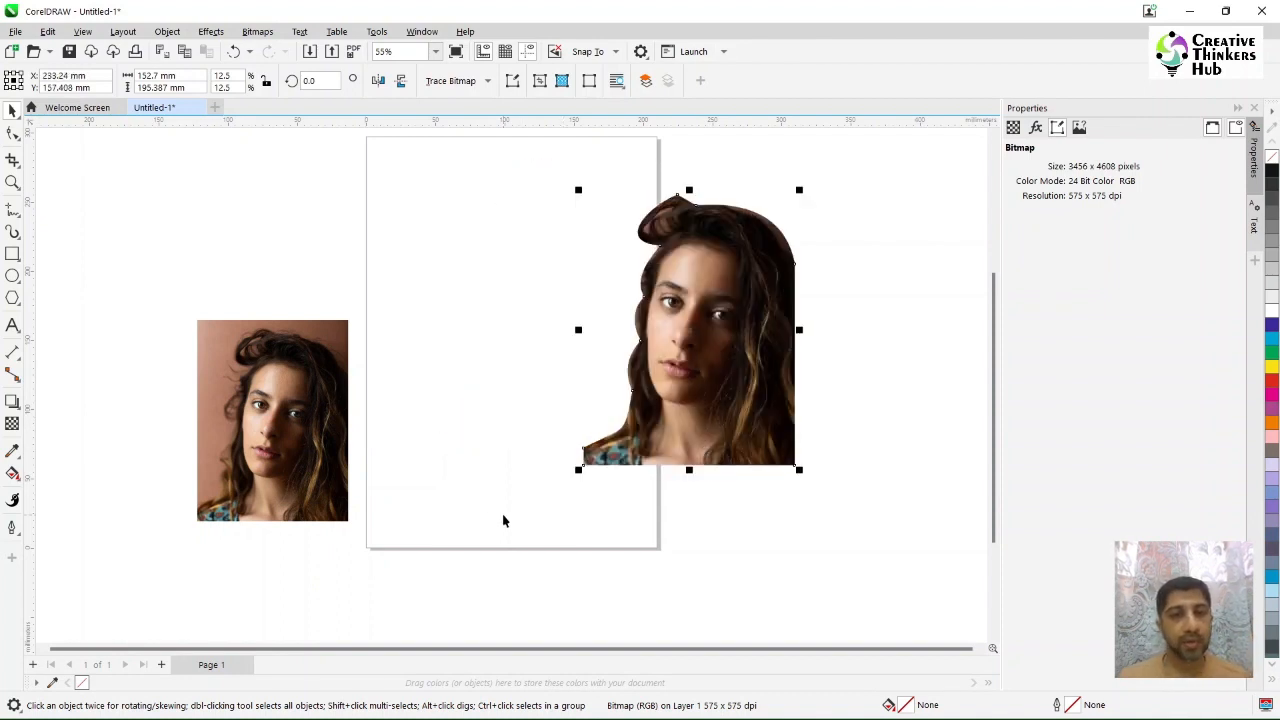
Select the imported photo and the cut-out in turn to compare their bitmap resolutions.
{"action": "key", "text": "Tab"}
{"action": "left_click", "coordinate": [438, 449]}
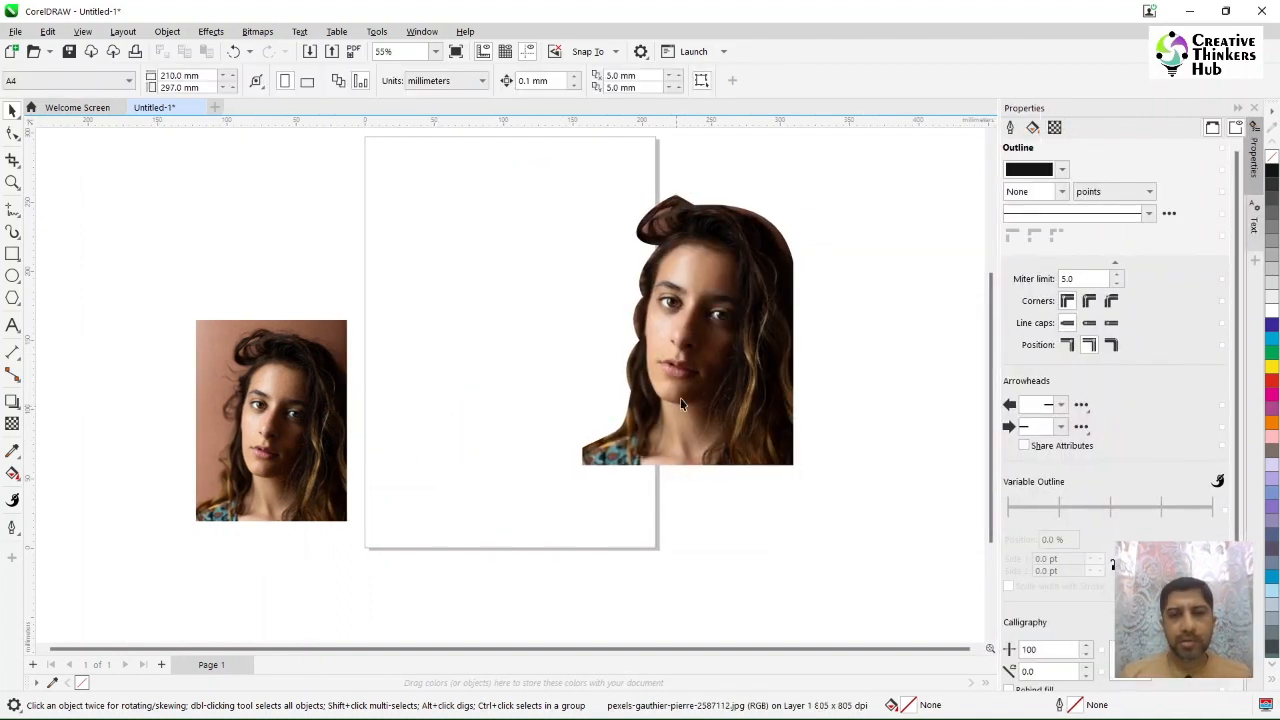
{"action": "left_click", "coordinate": [712, 395]}
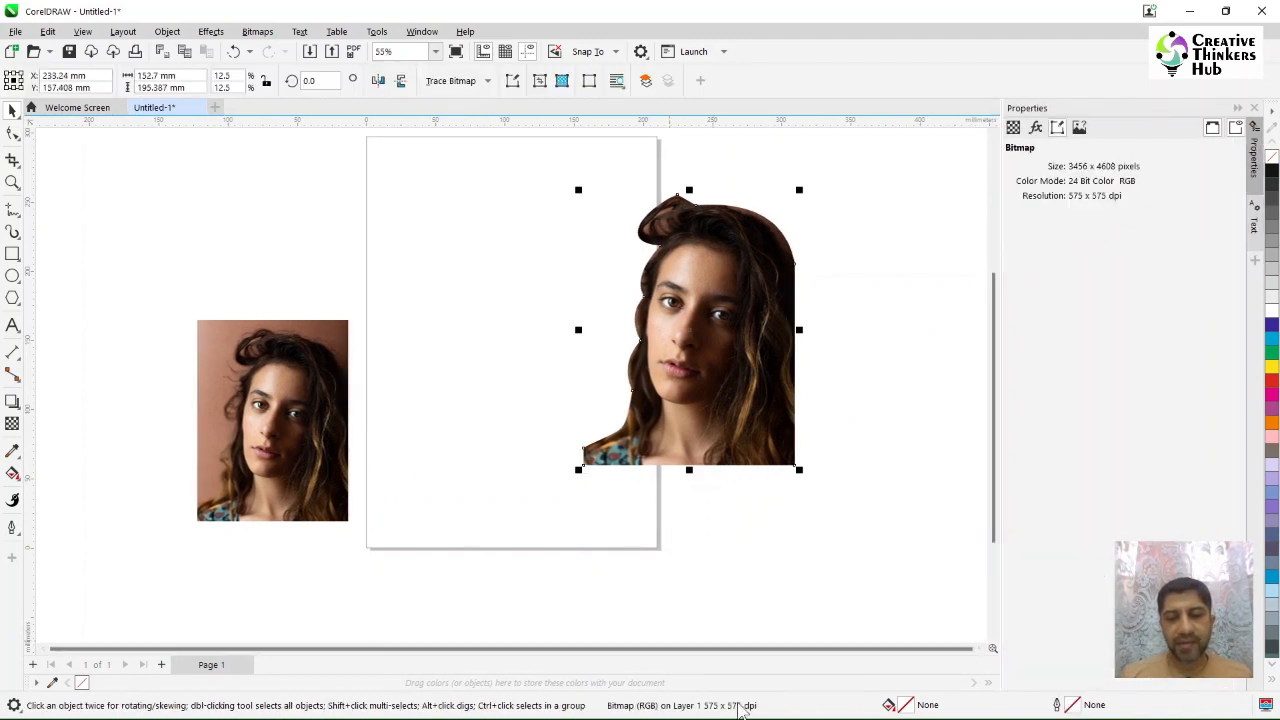
Convert the imported photo beside the page to a 200 dpi bitmap in RGB Color (24-bit) mode.
{"action": "left_click", "coordinate": [312, 485]}
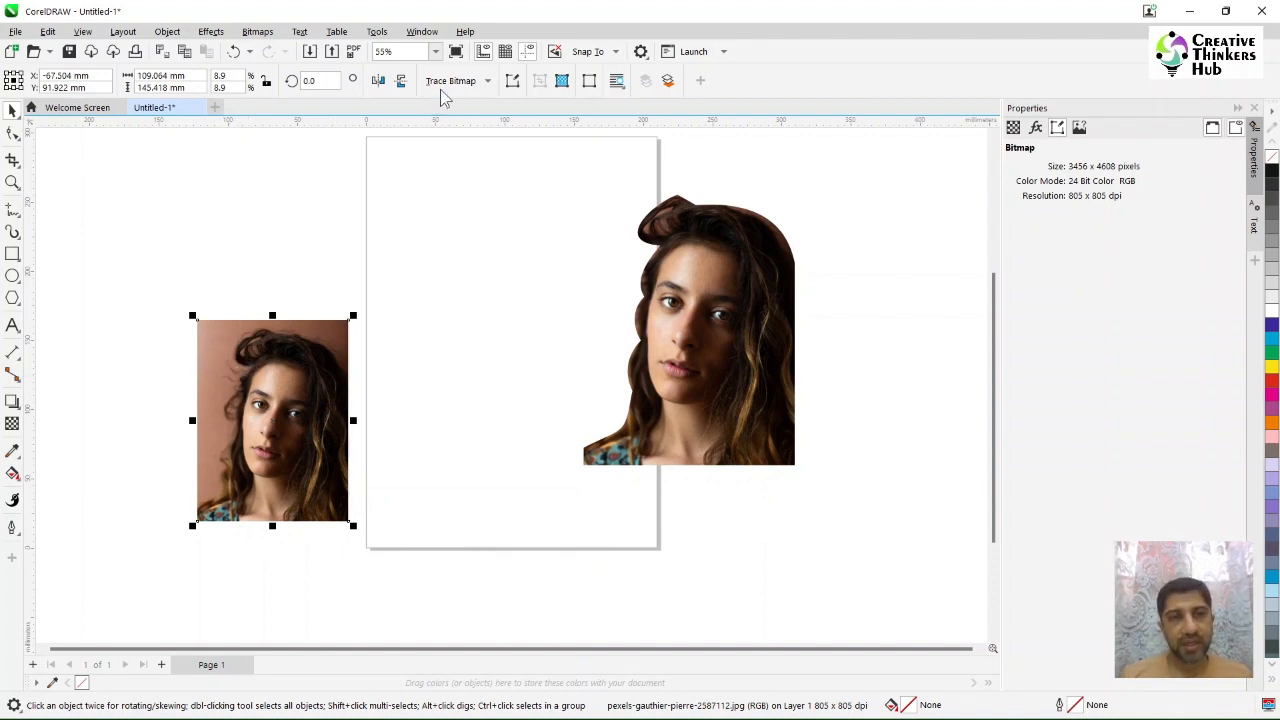
{"action": "left_click", "coordinate": [258, 34]}
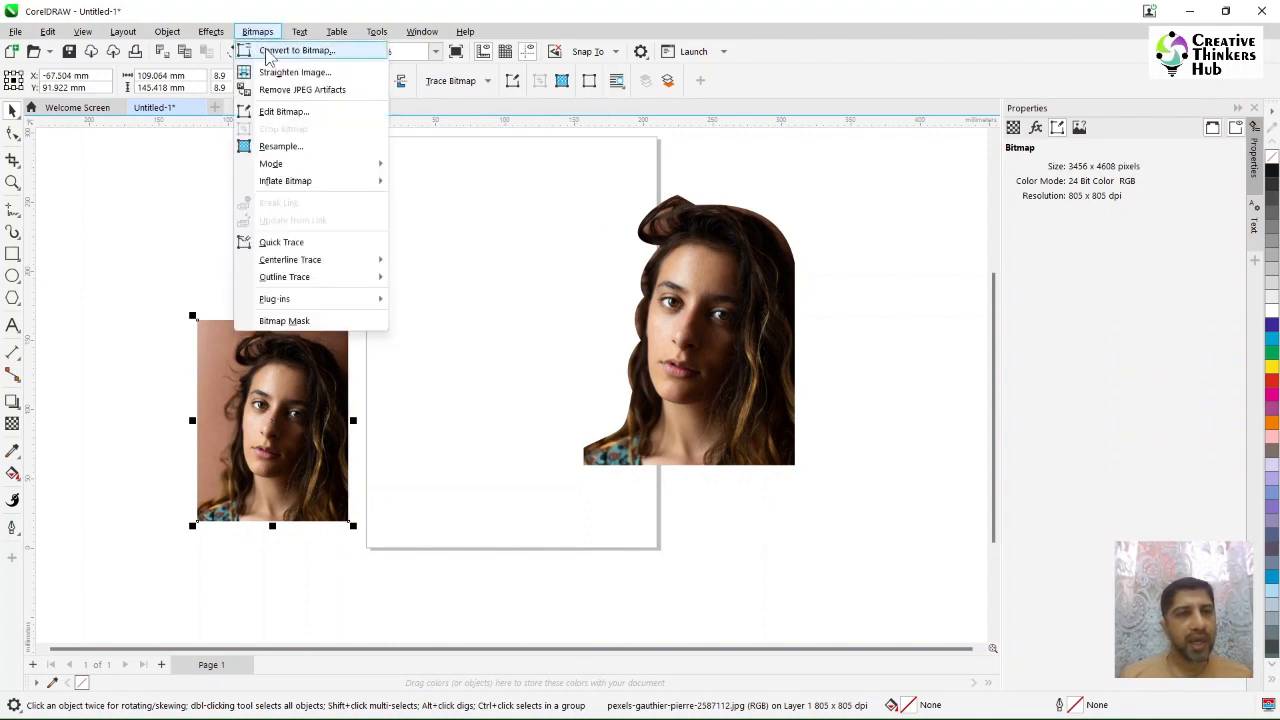
{"action": "left_click", "coordinate": [290, 51]}
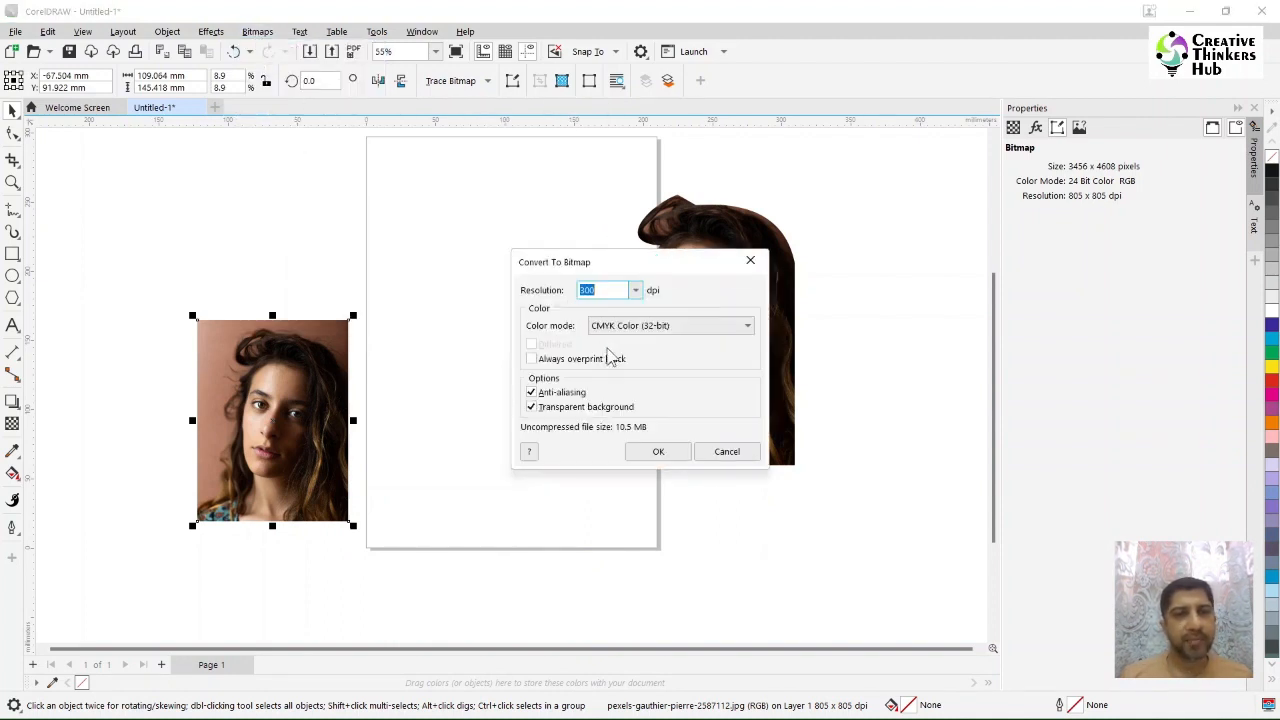
{"action": "left_click", "coordinate": [635, 290]}
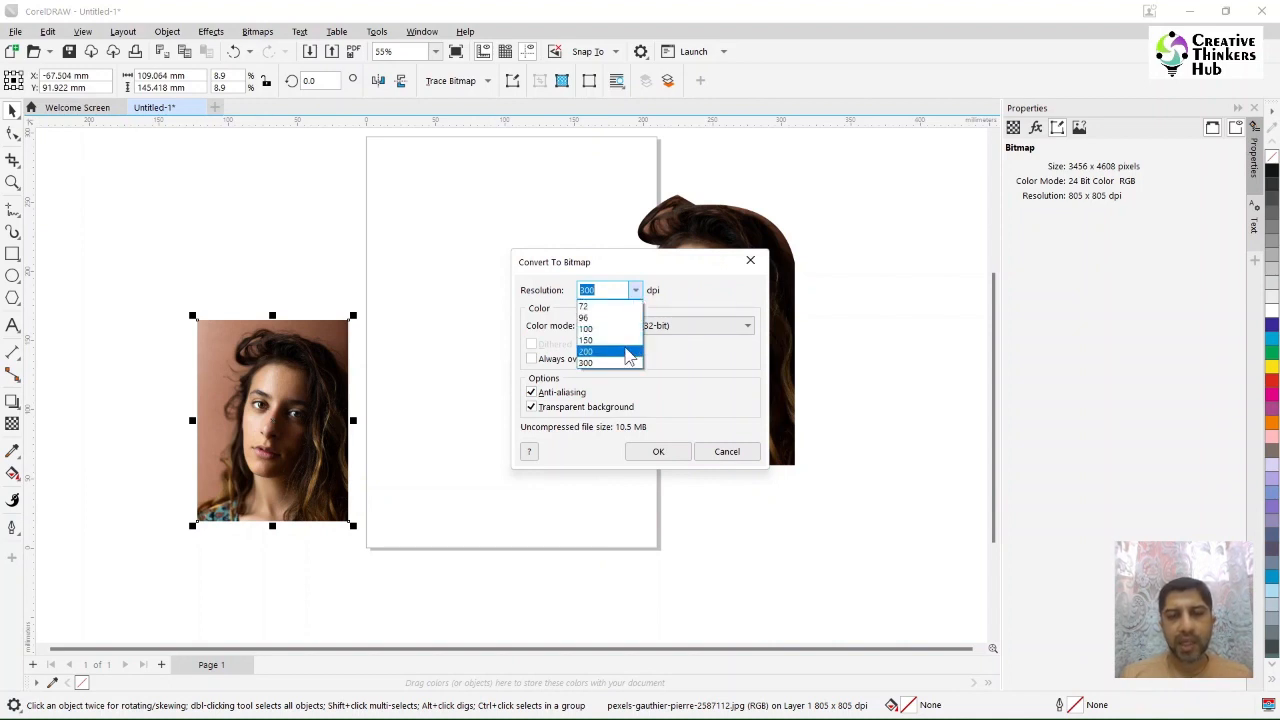
{"action": "left_click", "coordinate": [625, 358]}
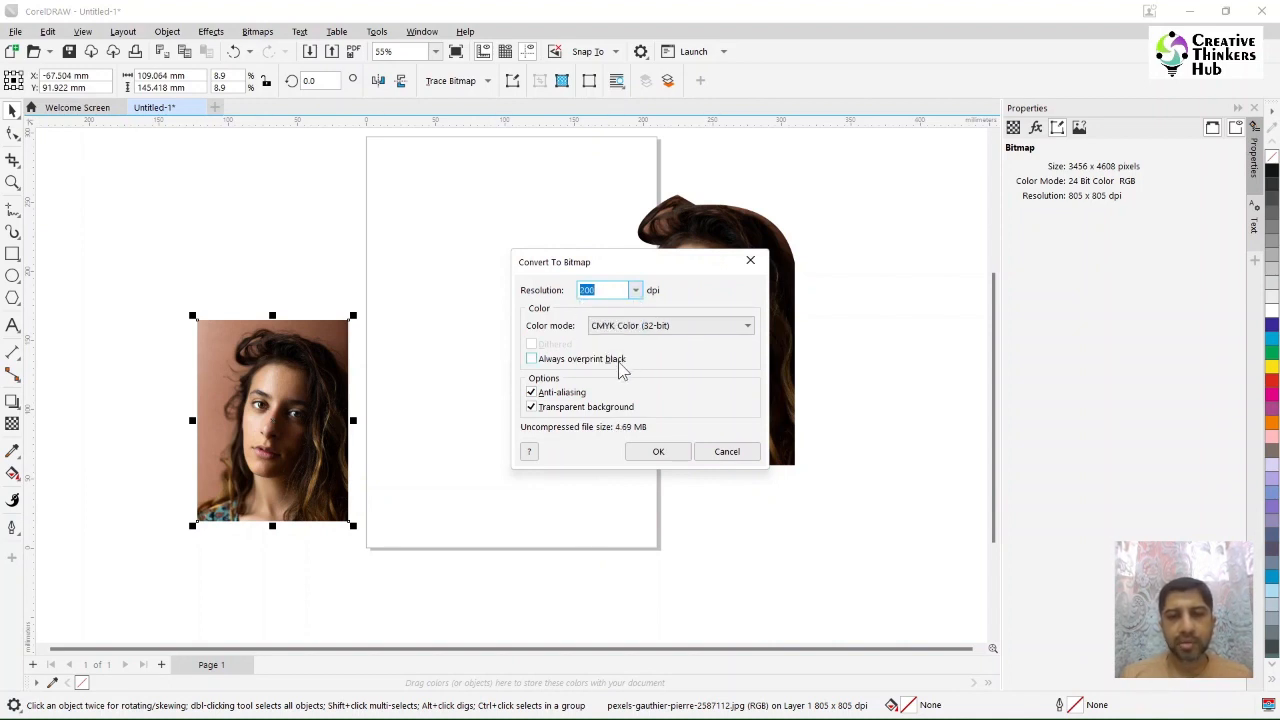
{"action": "left_click", "coordinate": [679, 326]}
{"action": "left_click", "coordinate": [640, 396]}
{"action": "key", "text": "Up"}
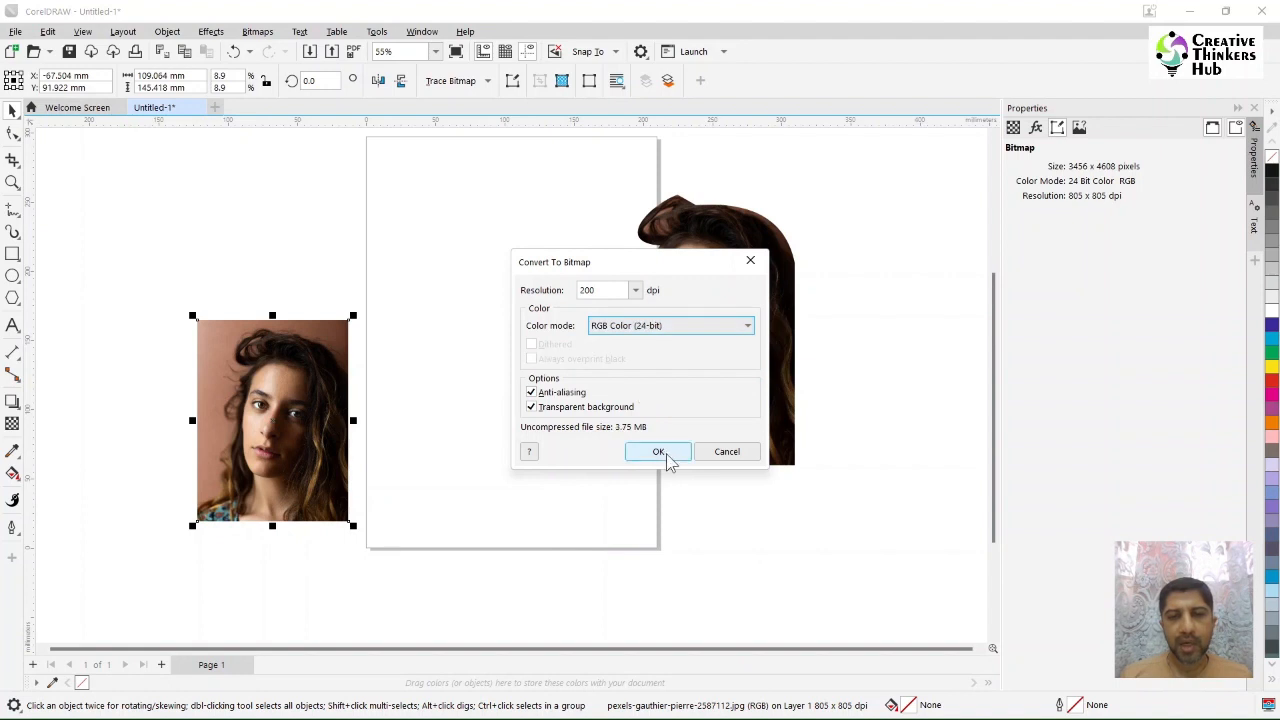
{"action": "left_click", "coordinate": [658, 452]}
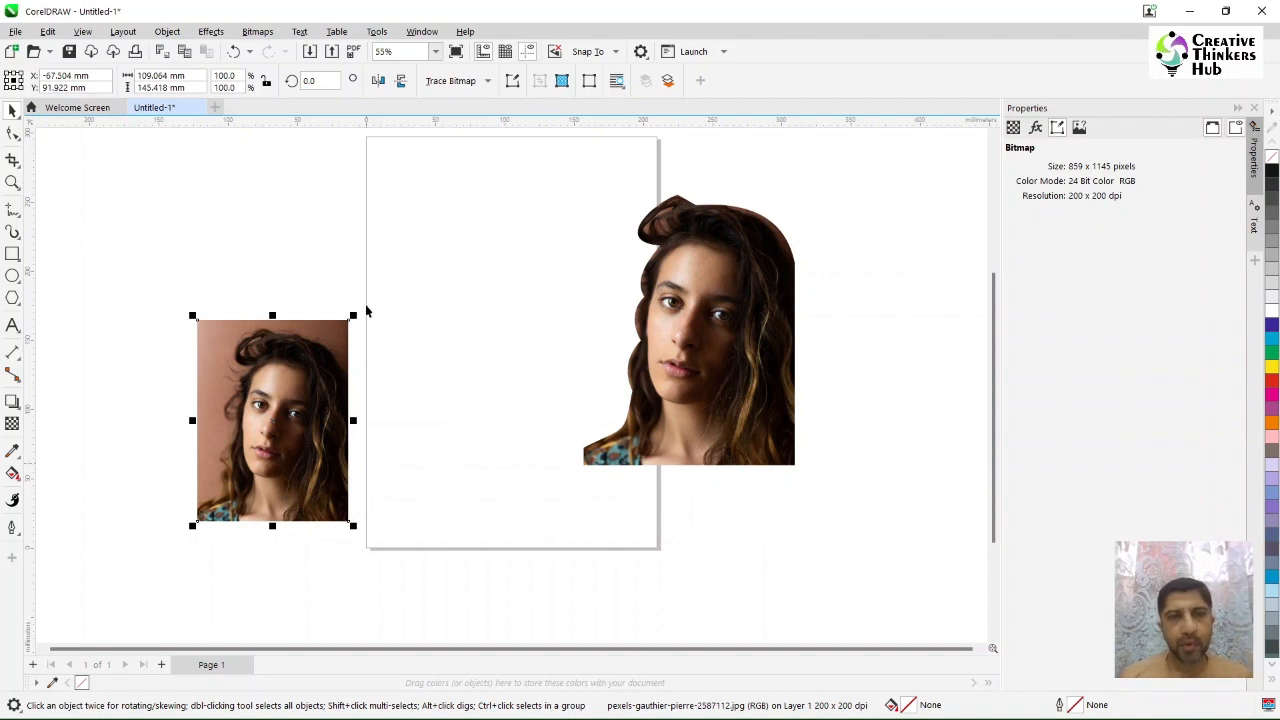
Start an Outline Trace of the converted photo with the Line art image type.
{"action": "left_click", "coordinate": [458, 81]}
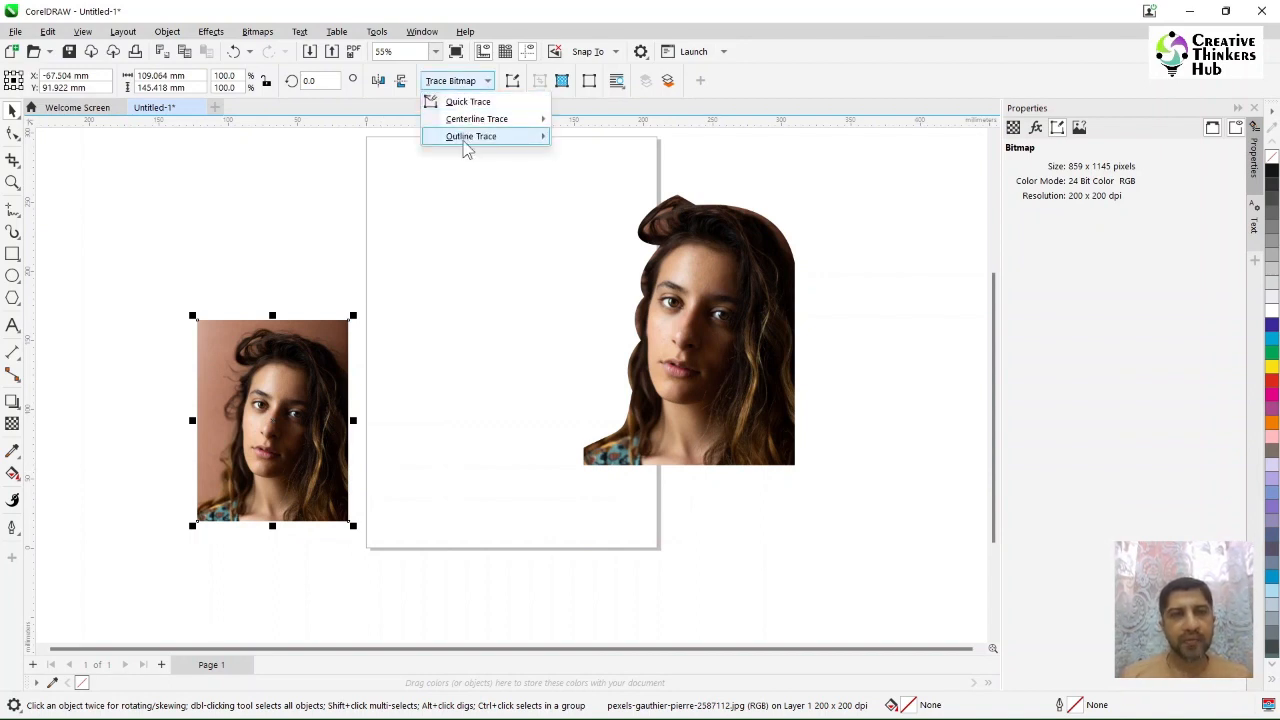
{"action": "mouse_move", "coordinate": [470, 140]}
{"action": "left_click", "coordinate": [586, 136]}
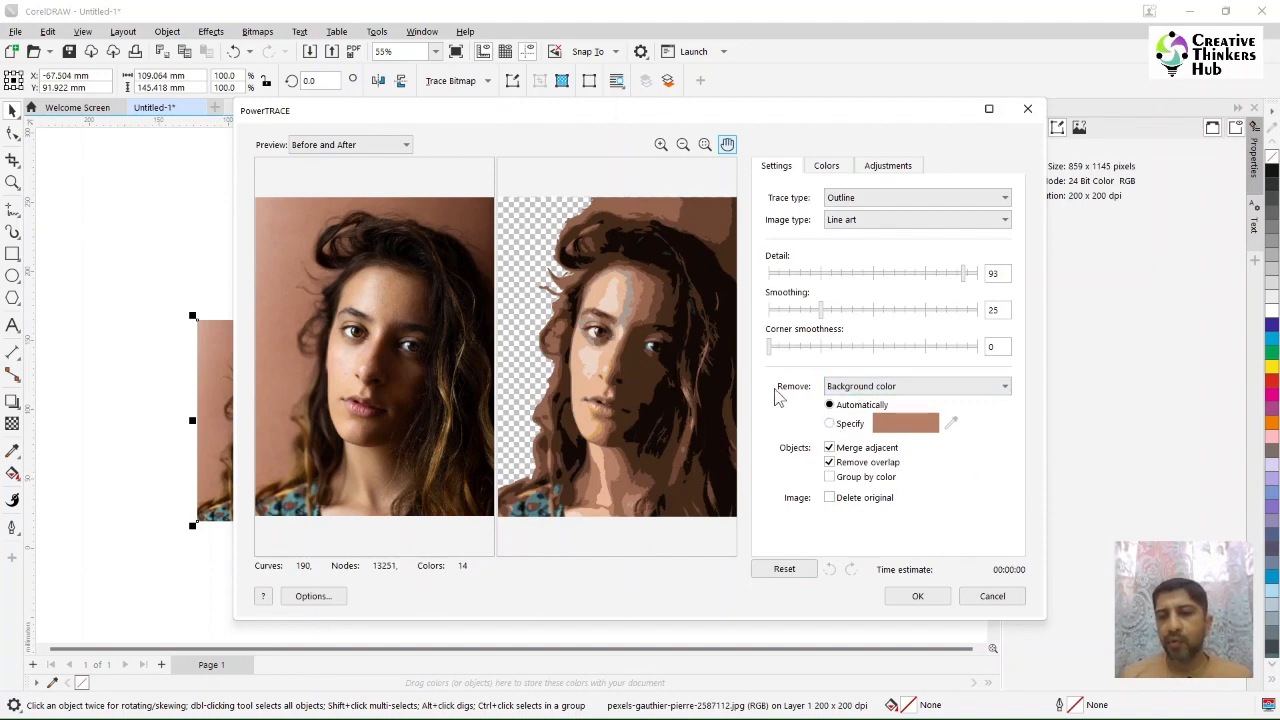
Try the removal options None, Background color and Color from entire image on the trace, ending on Background color.
{"action": "left_click", "coordinate": [843, 388]}
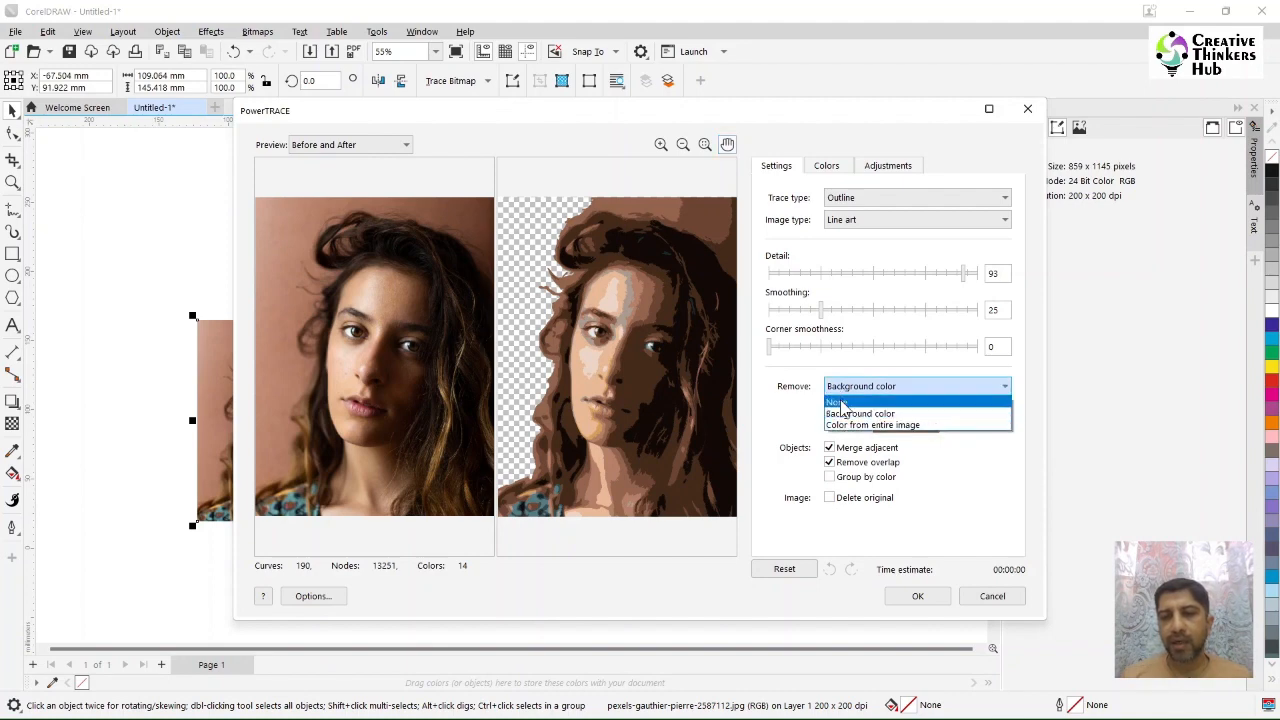
{"action": "left_click", "coordinate": [843, 398]}
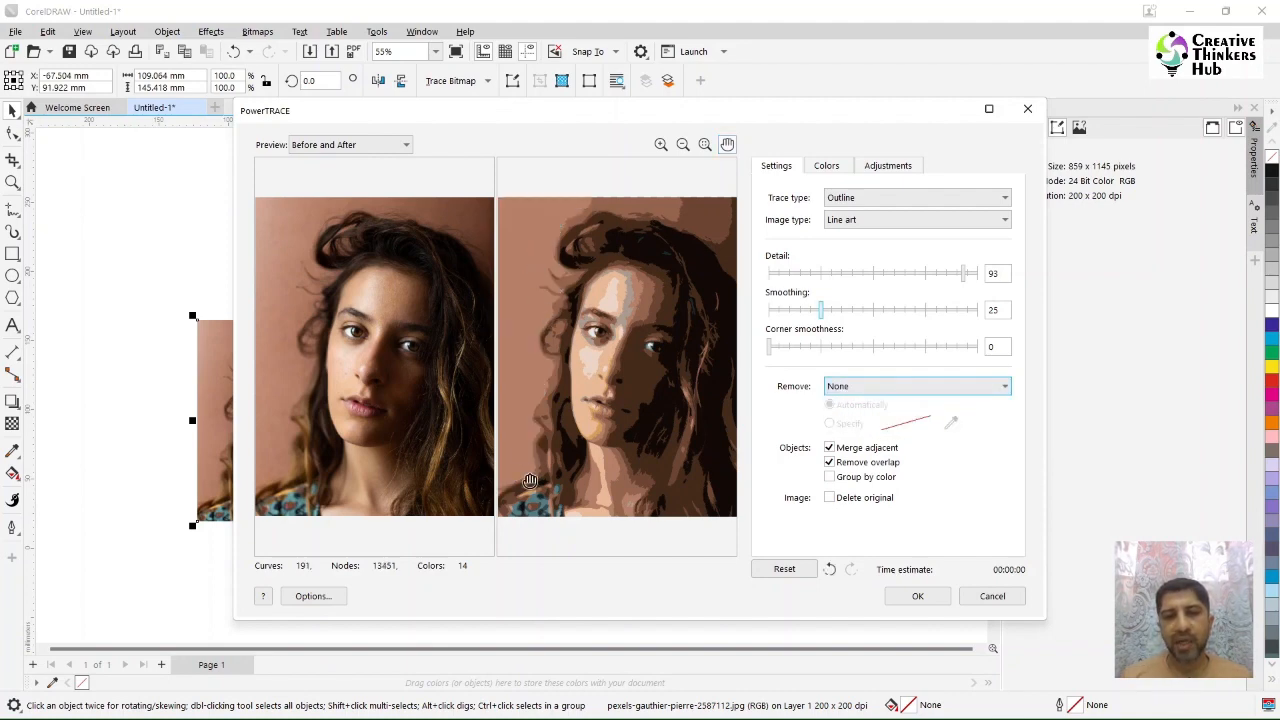
{"action": "left_click", "coordinate": [850, 388]}
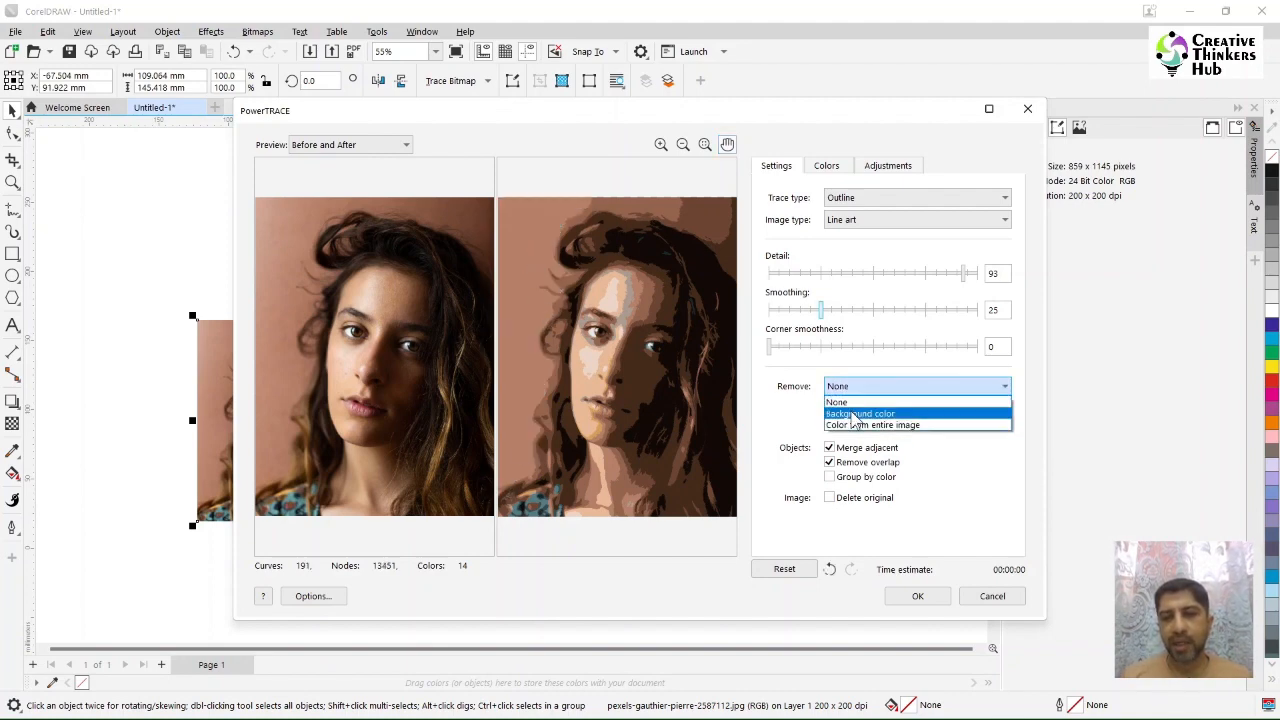
{"action": "left_click", "coordinate": [852, 411]}
{"action": "left_click", "coordinate": [856, 387]}
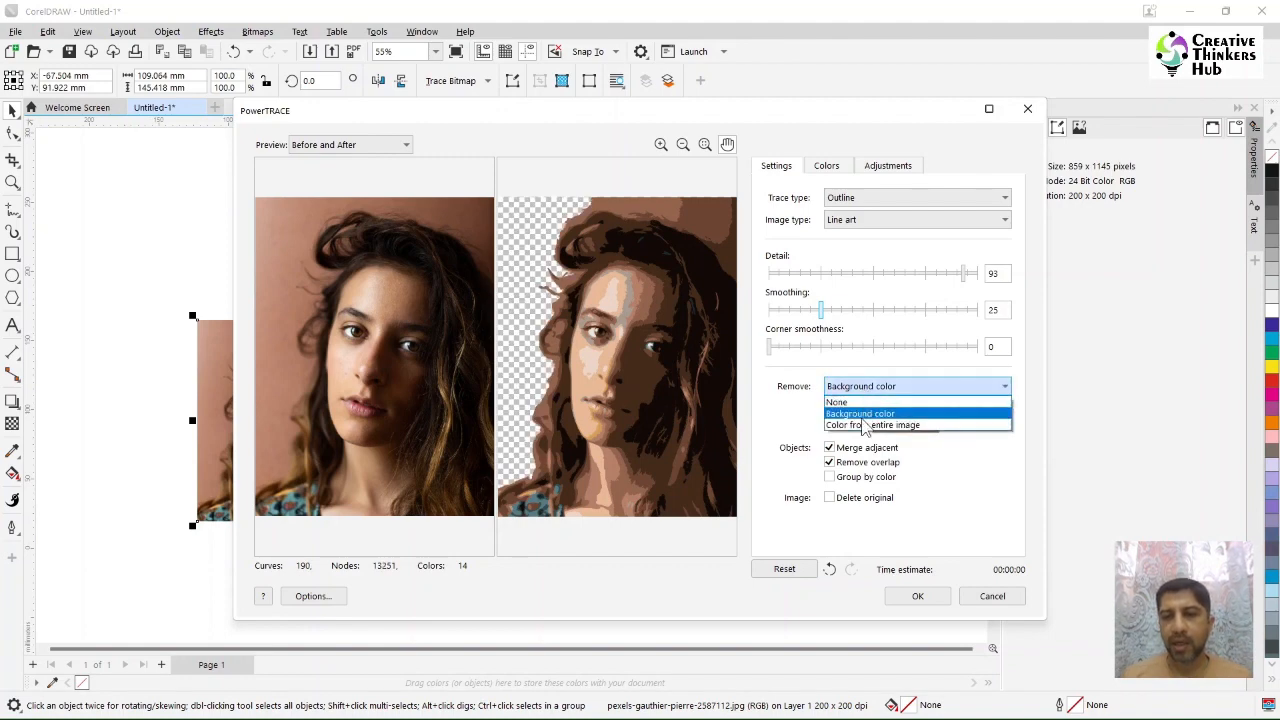
{"action": "left_click", "coordinate": [864, 424]}
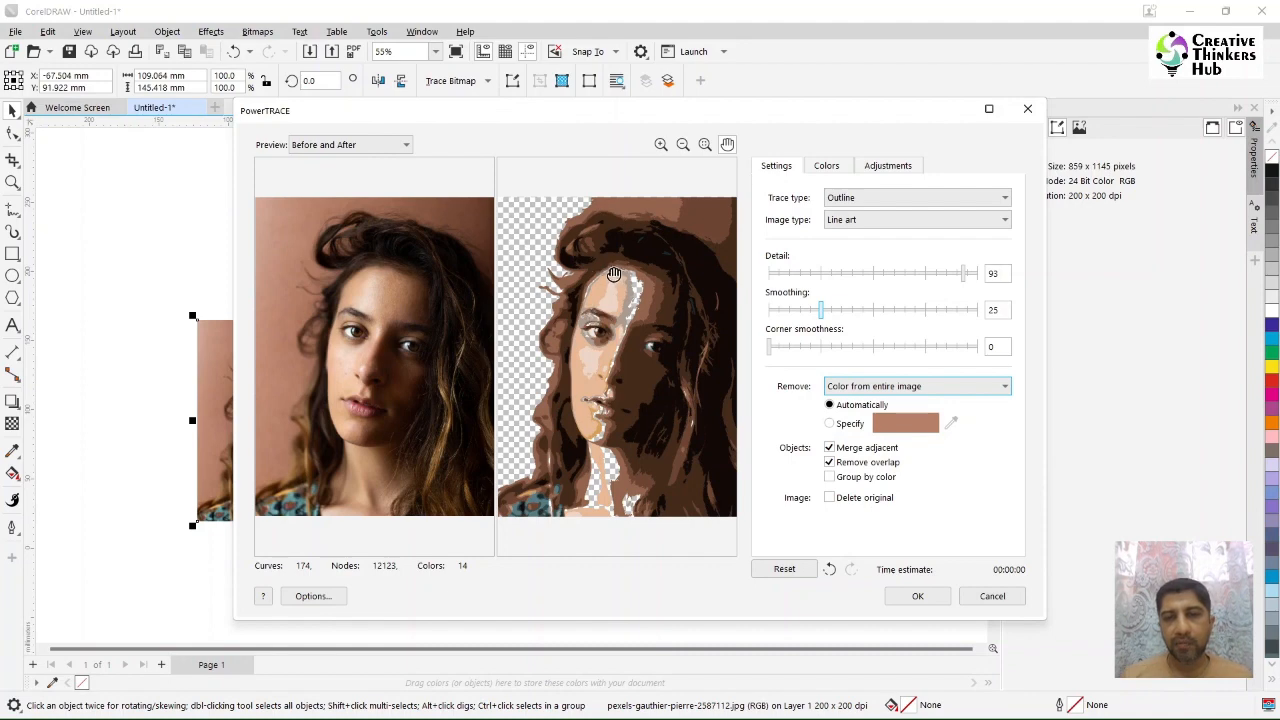
{"action": "left_click", "coordinate": [926, 391]}
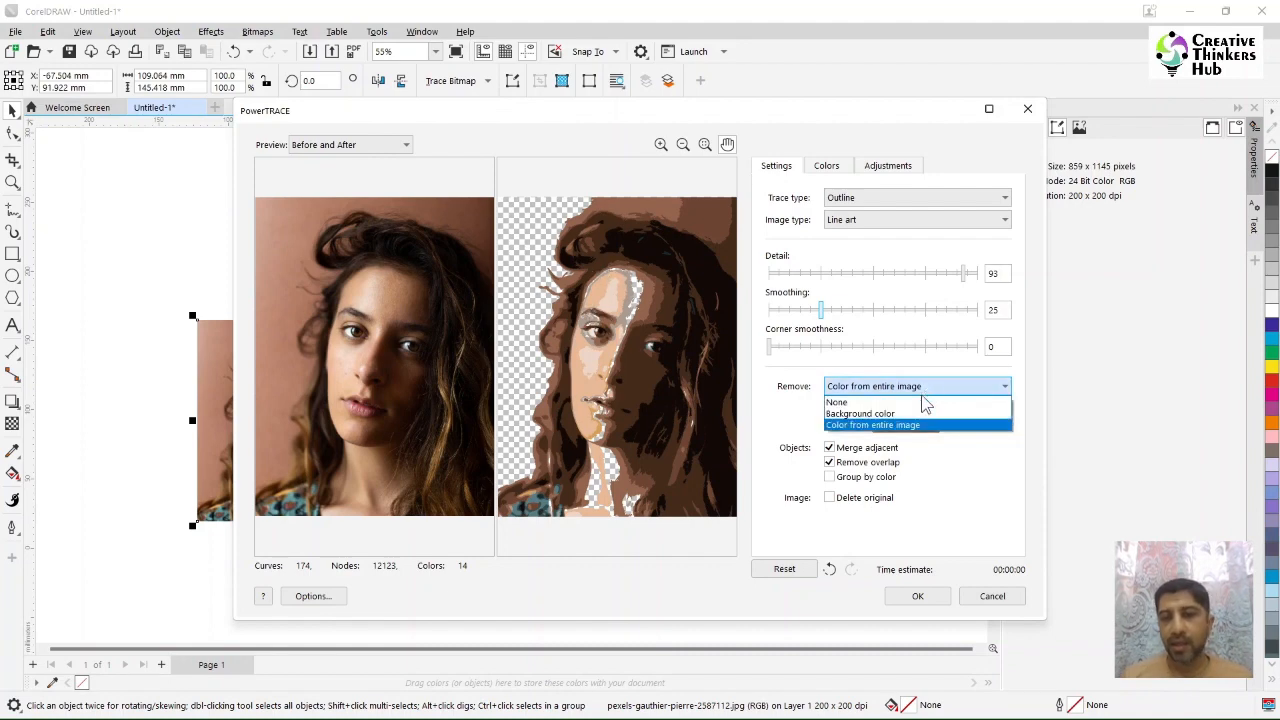
{"action": "left_click", "coordinate": [923, 404]}
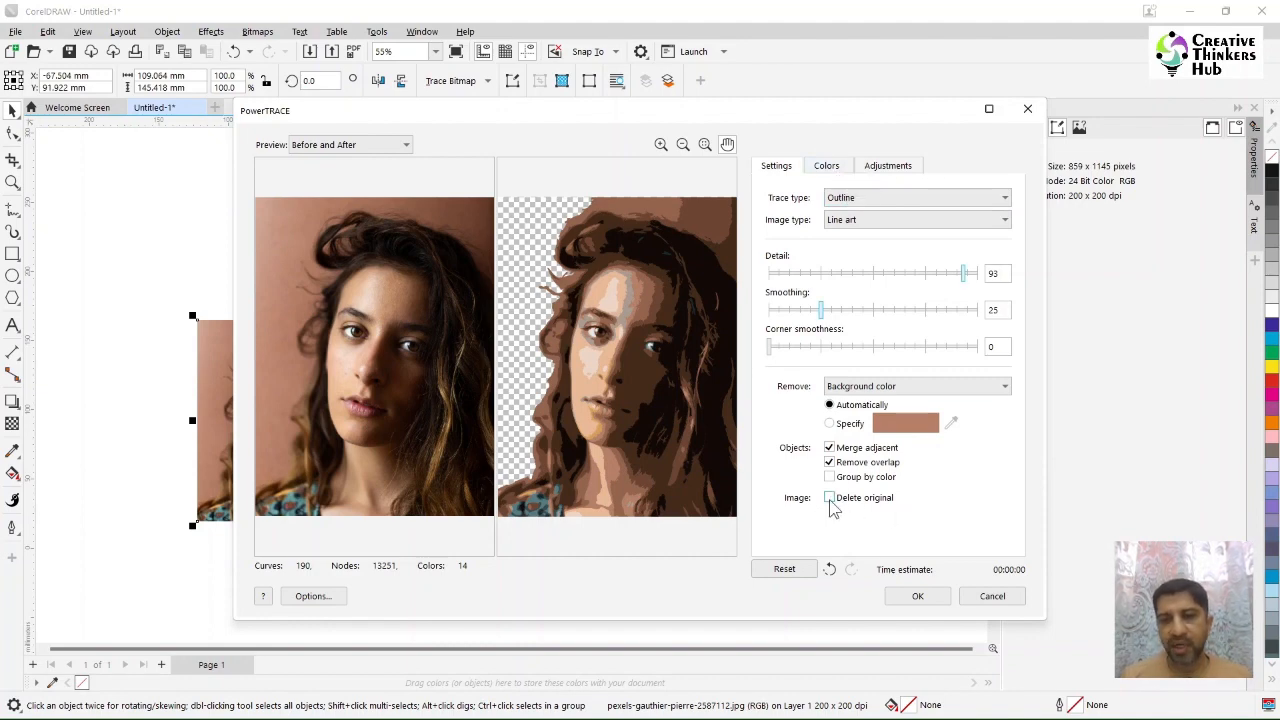
Check the trace's colours, then set its image type to Logo and its removal option to None.
{"action": "left_click", "coordinate": [826, 168]}
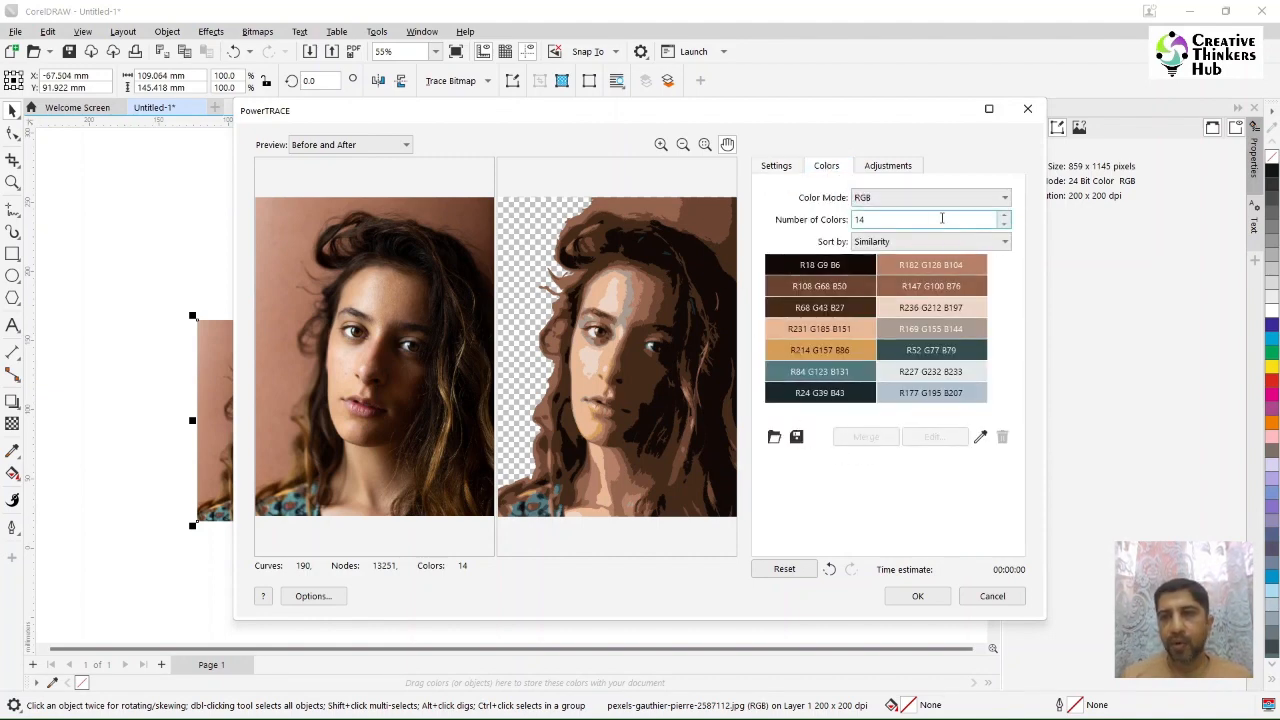
{"action": "left_click", "coordinate": [776, 167]}
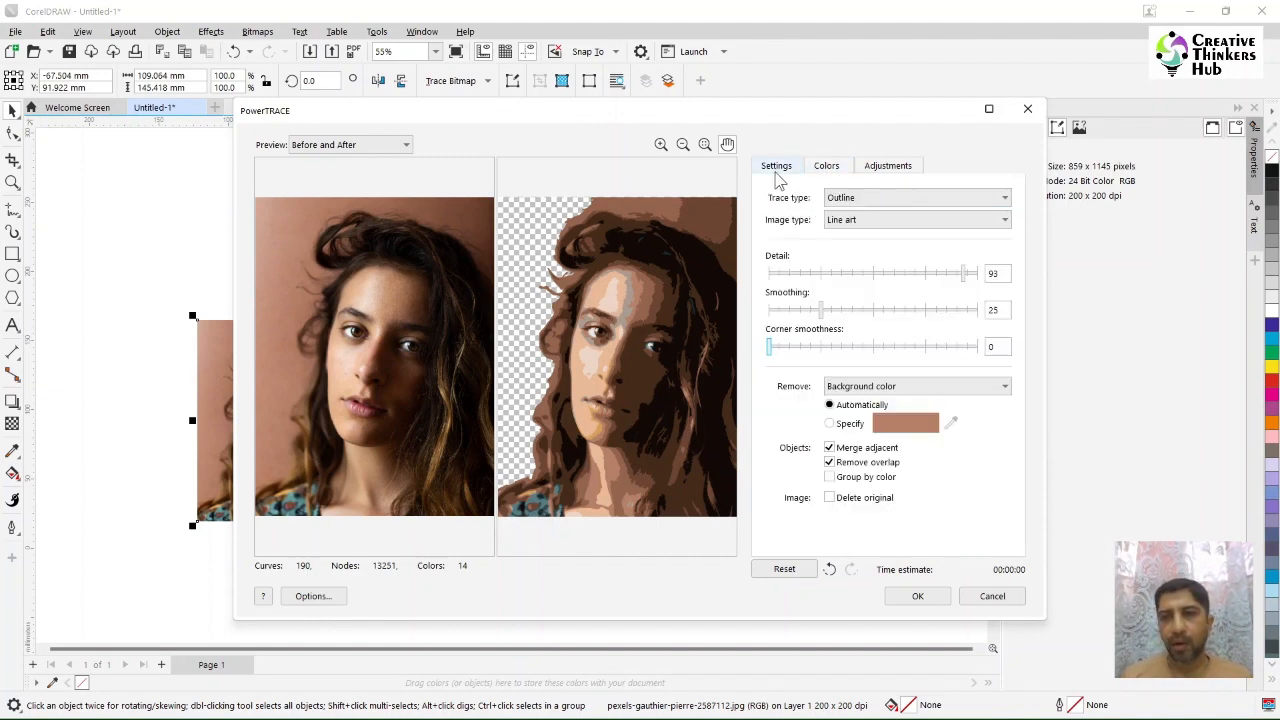
{"action": "left_click", "coordinate": [908, 222]}
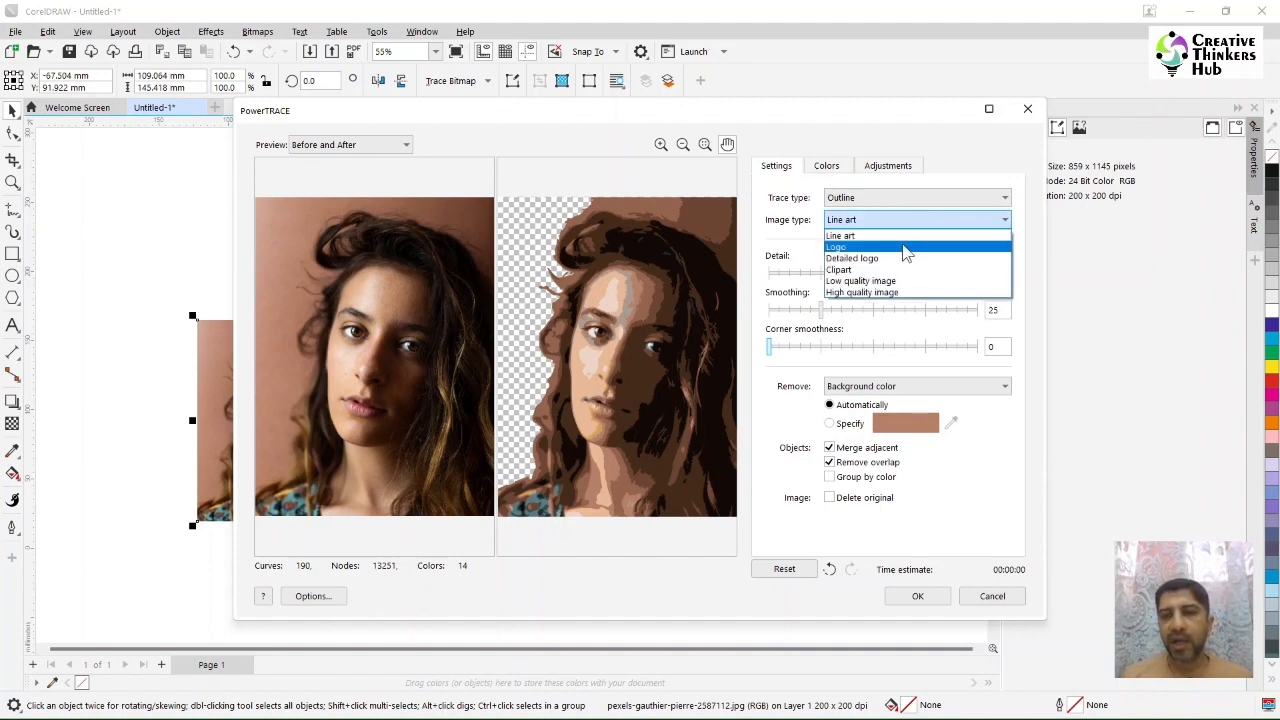
{"action": "left_click", "coordinate": [906, 247]}
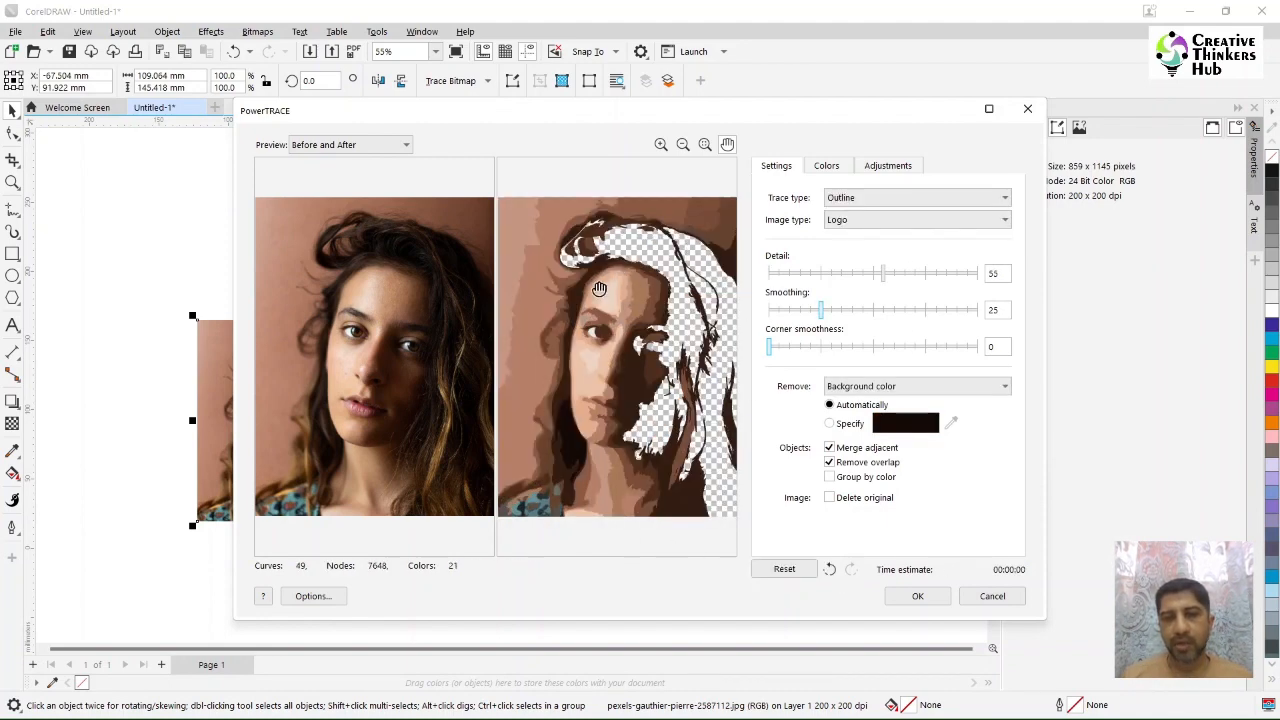
{"action": "left_click", "coordinate": [865, 387]}
{"action": "left_click", "coordinate": [852, 399]}
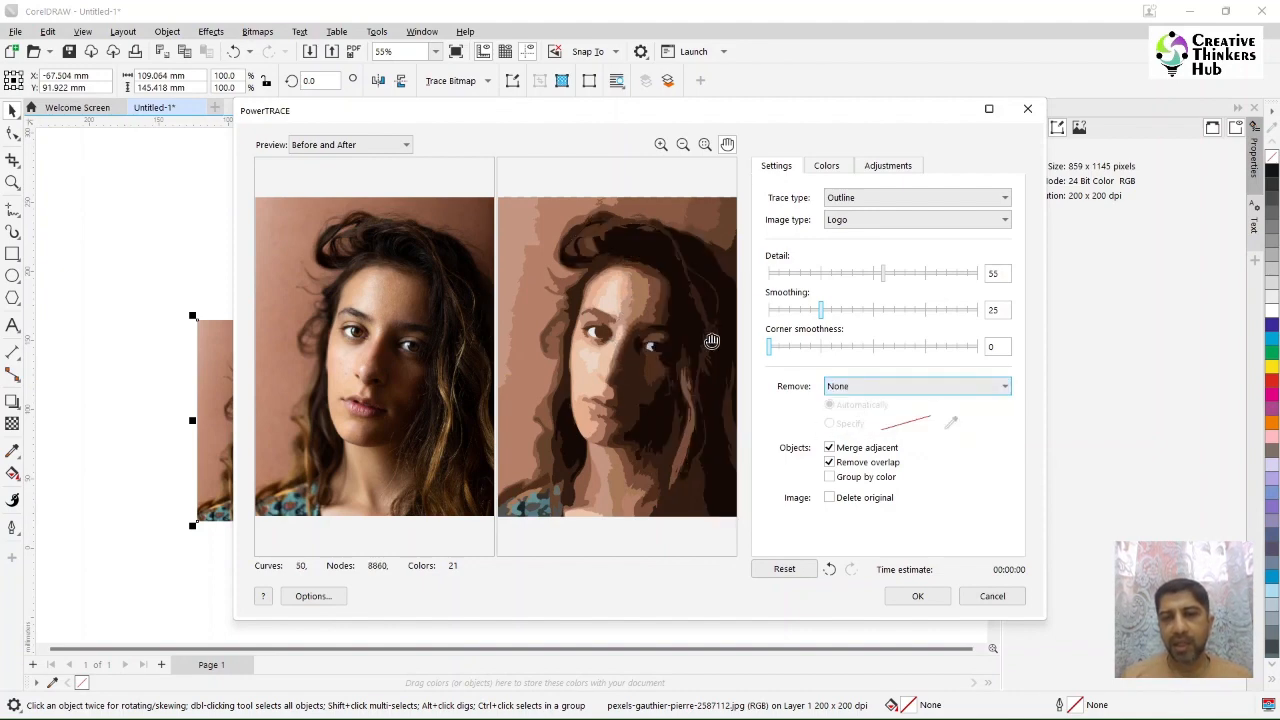
Try the High quality image type on the trace and review its colour and adjustment settings.
{"action": "left_click", "coordinate": [913, 221]}
{"action": "left_click", "coordinate": [898, 298]}
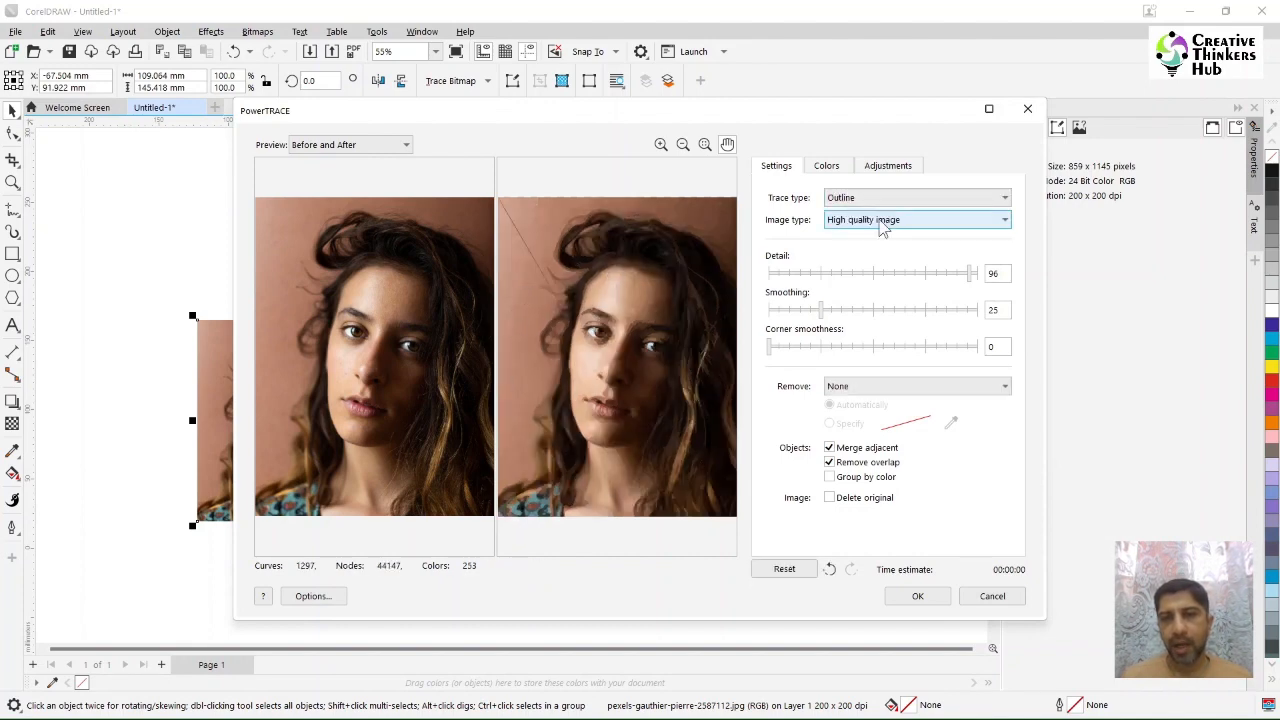
{"action": "left_click", "coordinate": [828, 166]}
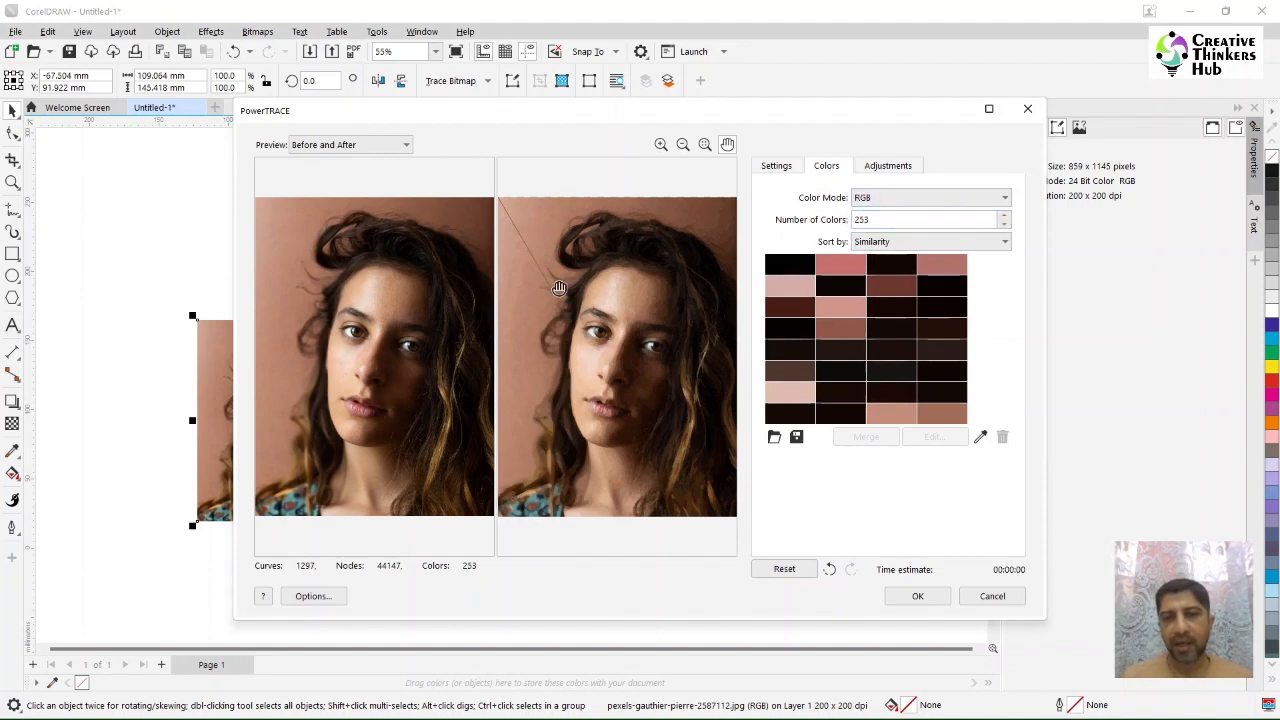
{"action": "left_click", "coordinate": [885, 168]}
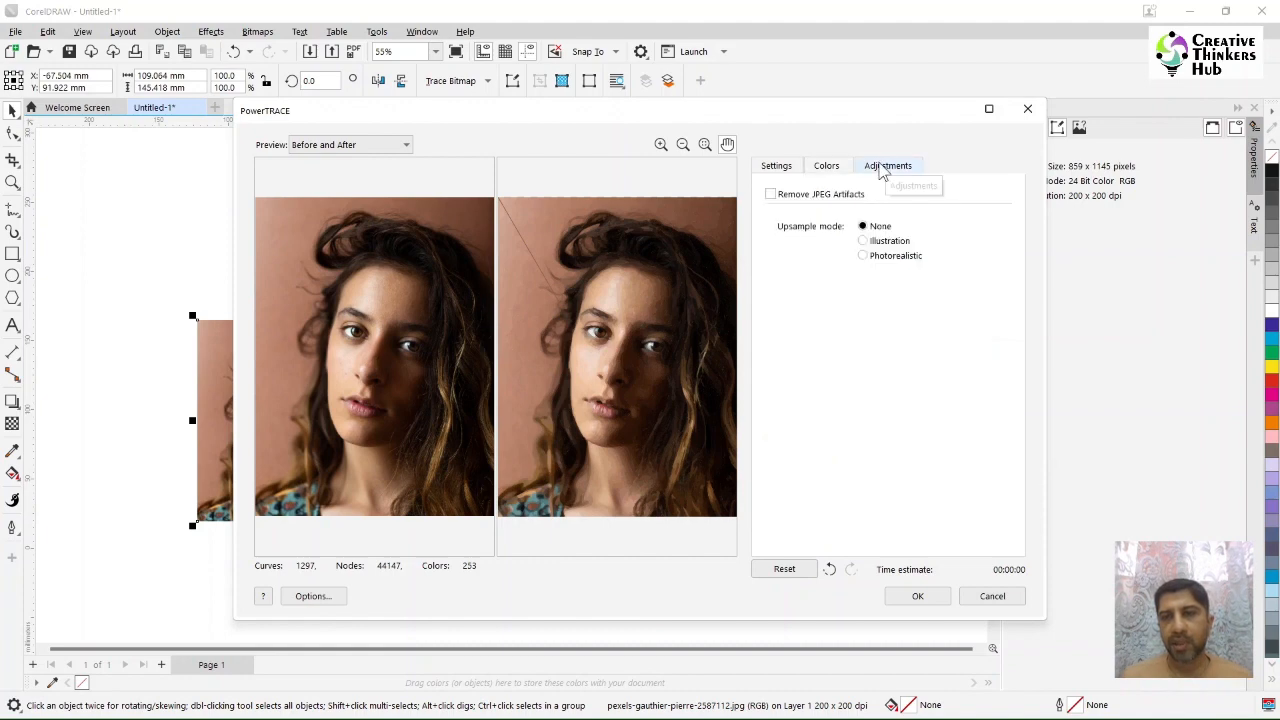
{"action": "left_click", "coordinate": [776, 167]}
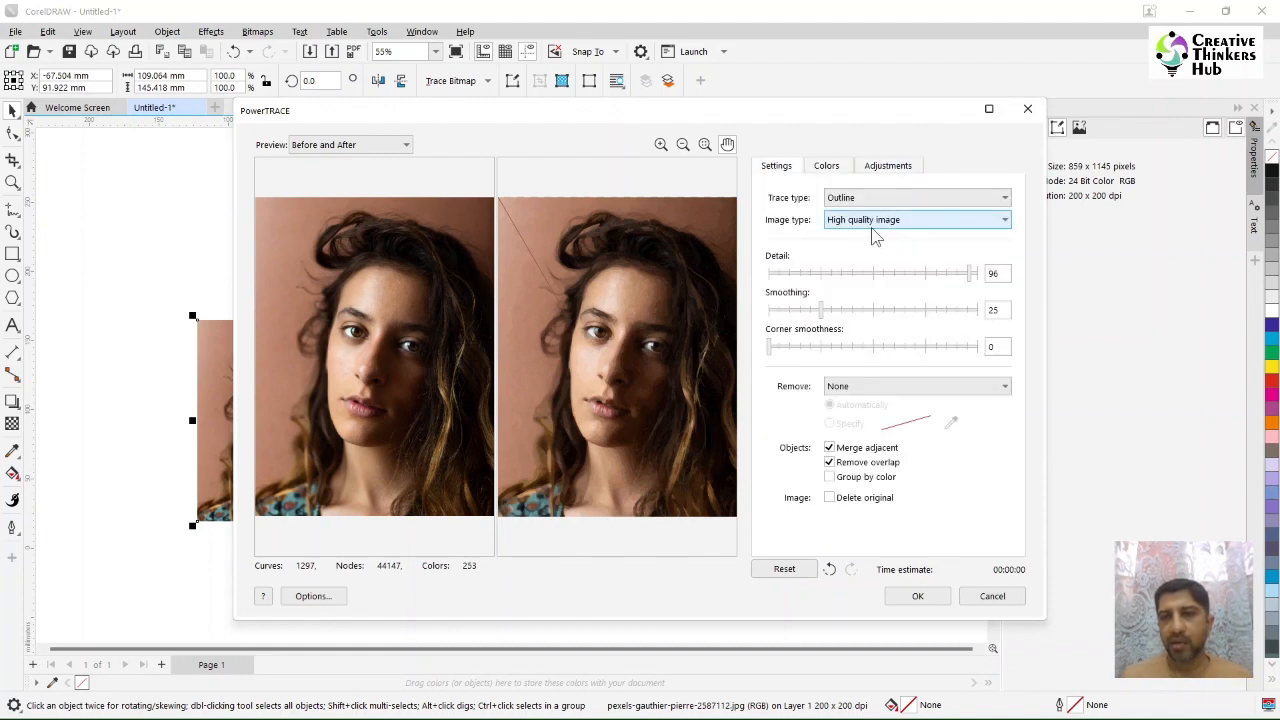
Set the trace's image type to Detailed logo and apply the trace.
{"action": "left_click", "coordinate": [893, 220]}
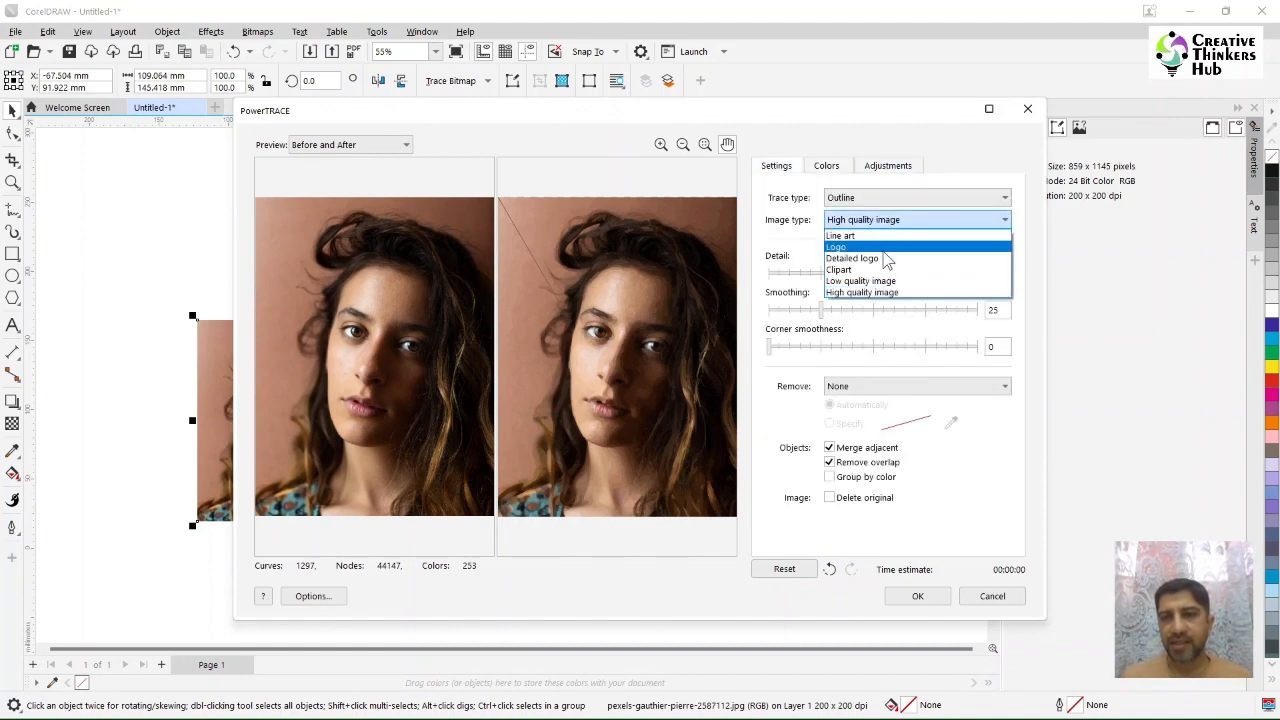
{"action": "left_click", "coordinate": [887, 259]}
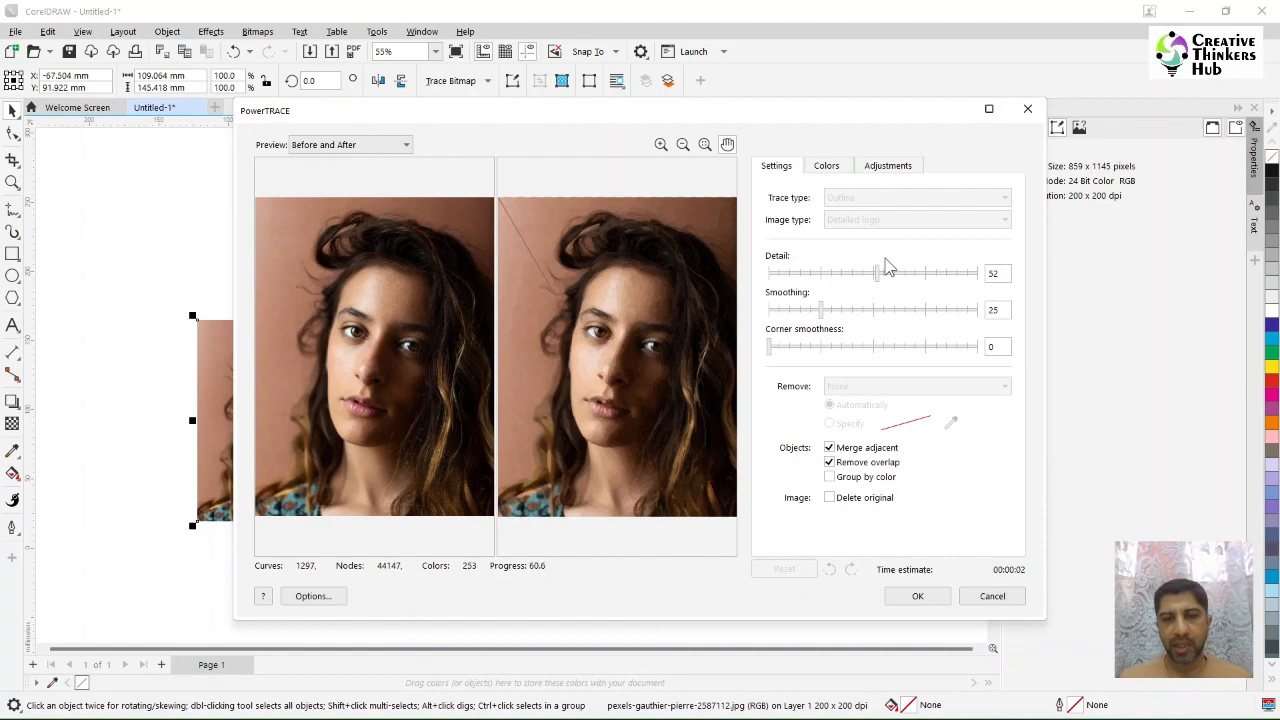
{"action": "left_click", "coordinate": [918, 596]}
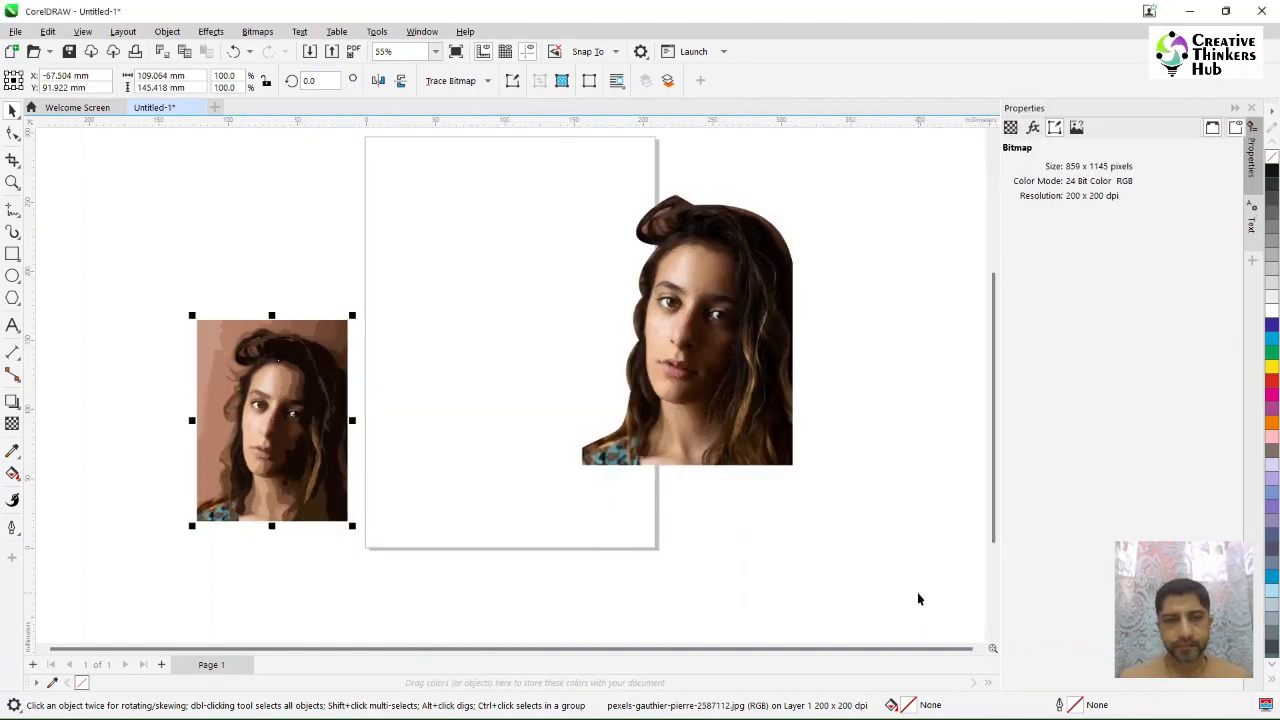
Move the traced portrait onto the page and the cut-out off its right side, centred at about X 350 mm, Y 157 mm.
{"action": "left_click_drag", "start_coordinate": [325, 407], "coordinate": [600, 282]}
{"action": "left_click", "coordinate": [706, 374]}
{"action": "left_click_drag", "start_coordinate": [706, 374], "coordinate": [857, 385]}
{"action": "left_click", "coordinate": [100, 297]}
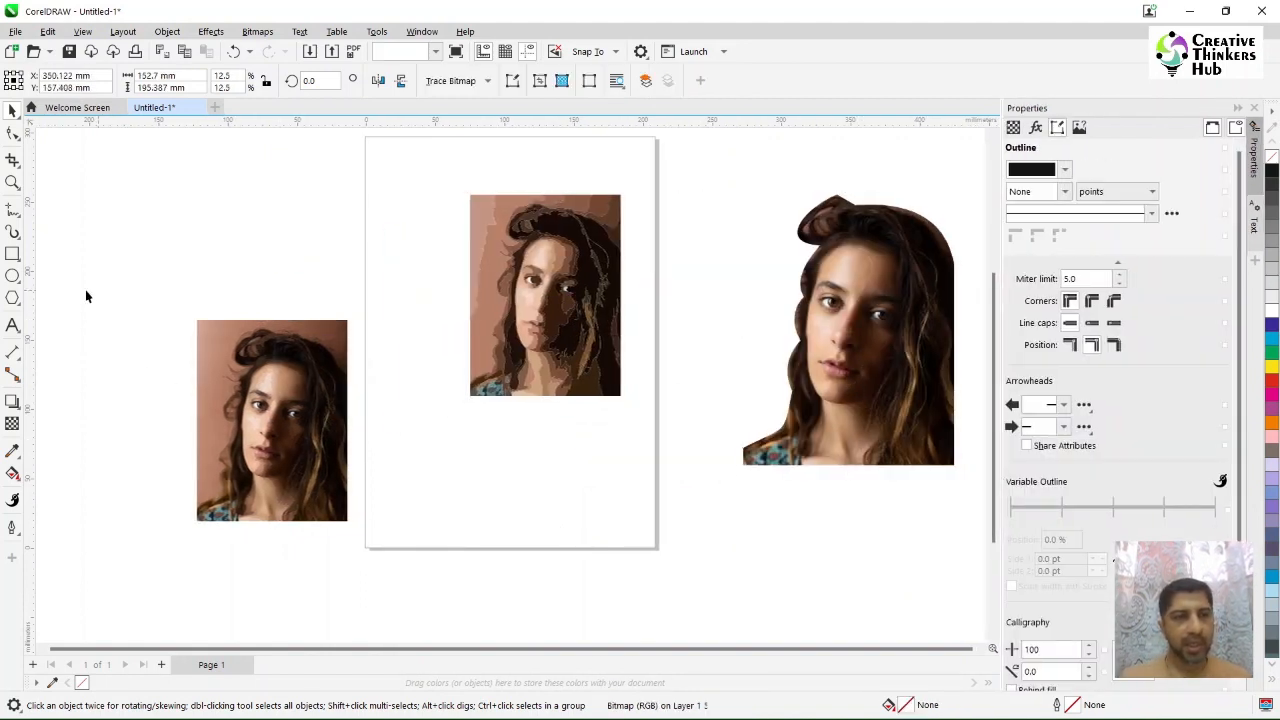
Draw a rectangle about 185 by 145 mm from the traced portrait's top-right corner to the page's left edge.
{"action": "left_click", "coordinate": [13, 254]}
{"action": "mouse_move", "coordinate": [621, 194]}
{"action": "left_mouse_down"}
{"action": "mouse_move", "coordinate": [563, 374]}
{"action": "mouse_move", "coordinate": [365, 397]}
{"action": "left_mouse_up"}
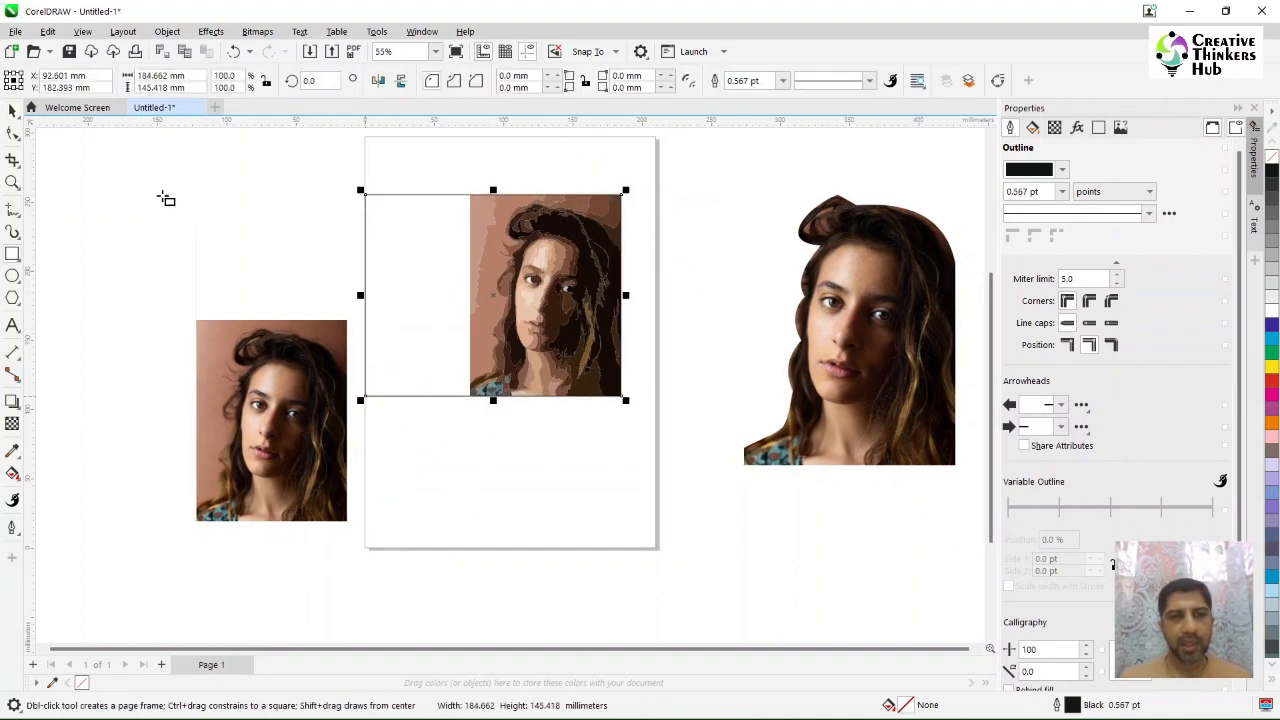
{"action": "left_click", "coordinate": [12, 111]}
{"action": "left_click", "coordinate": [212, 220]}
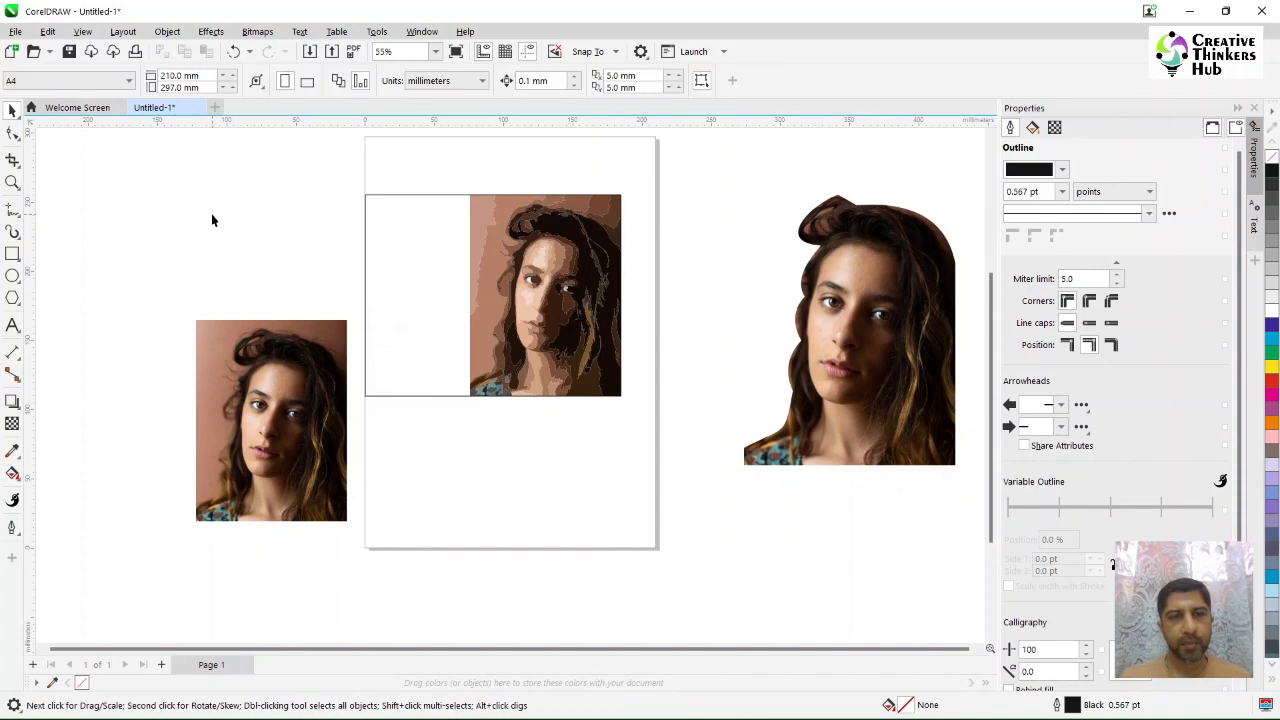
Fill the rectangle over the traced portrait with yellow (C:0 M:0 Y:100 K:0).
{"action": "left_click", "coordinate": [415, 277]}
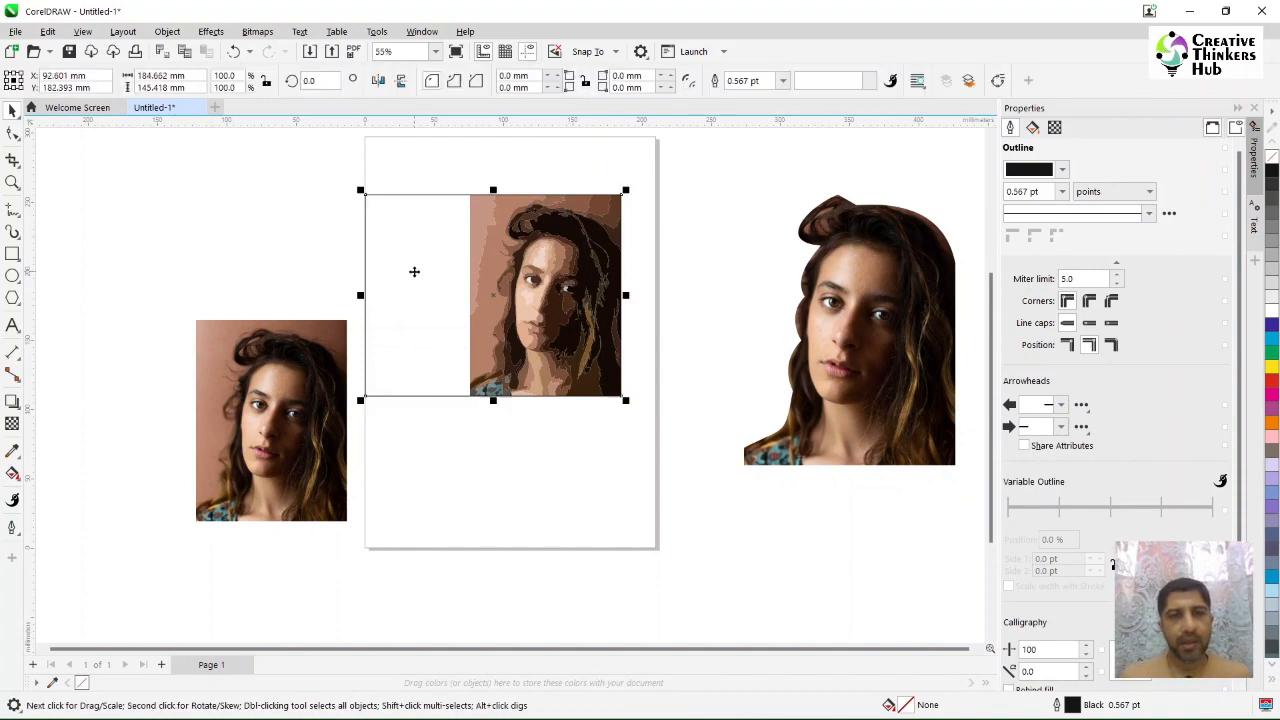
{"action": "left_click", "coordinate": [501, 174]}
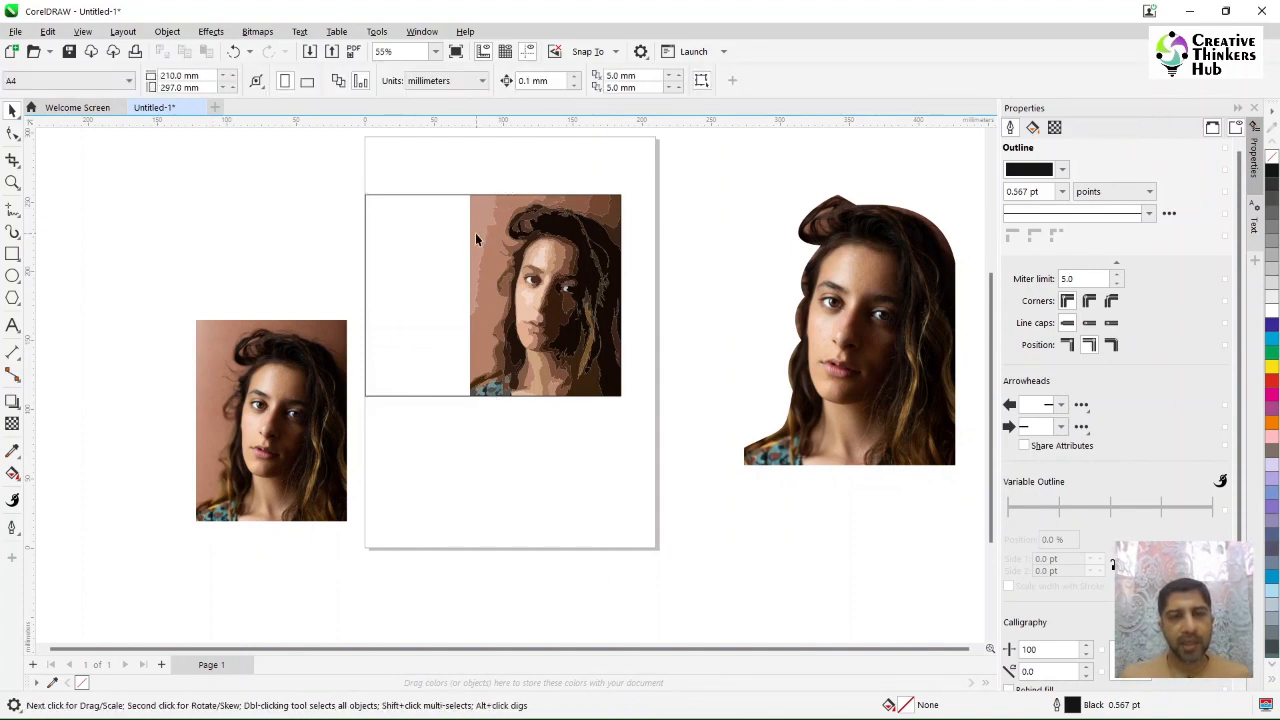
{"action": "left_click", "coordinate": [476, 233]}
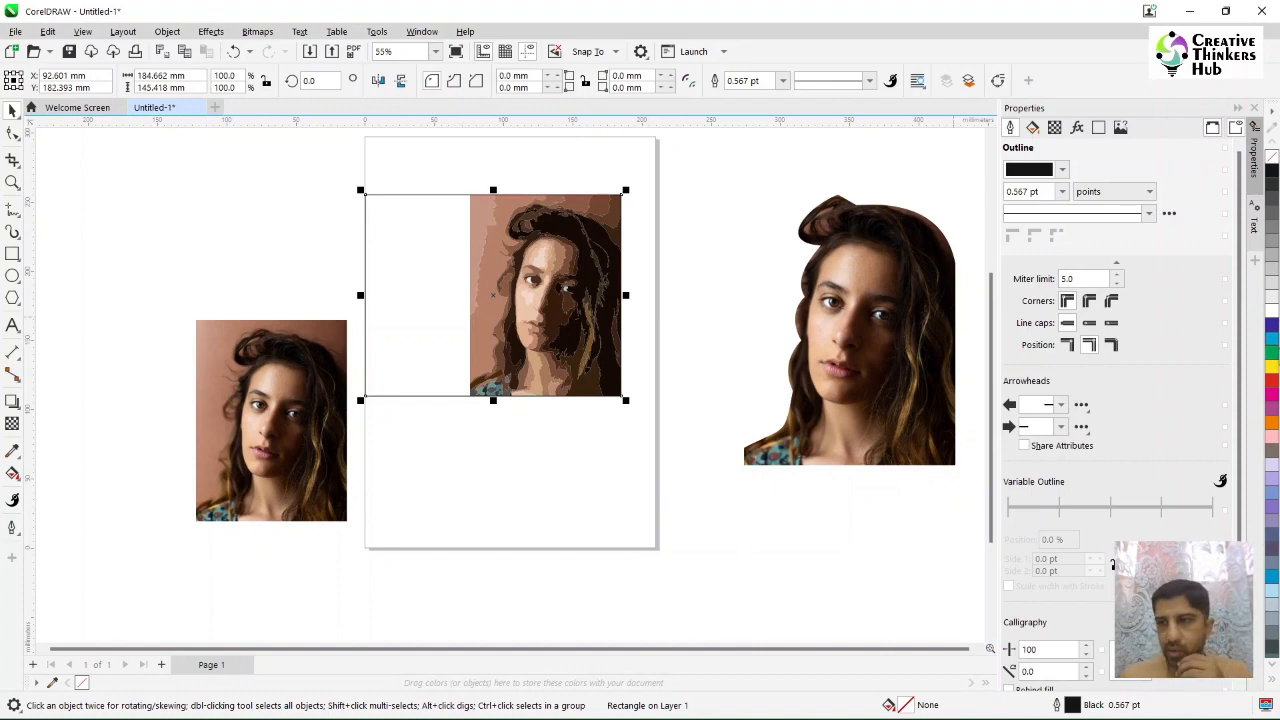
{"action": "left_click", "coordinate": [1272, 366]}
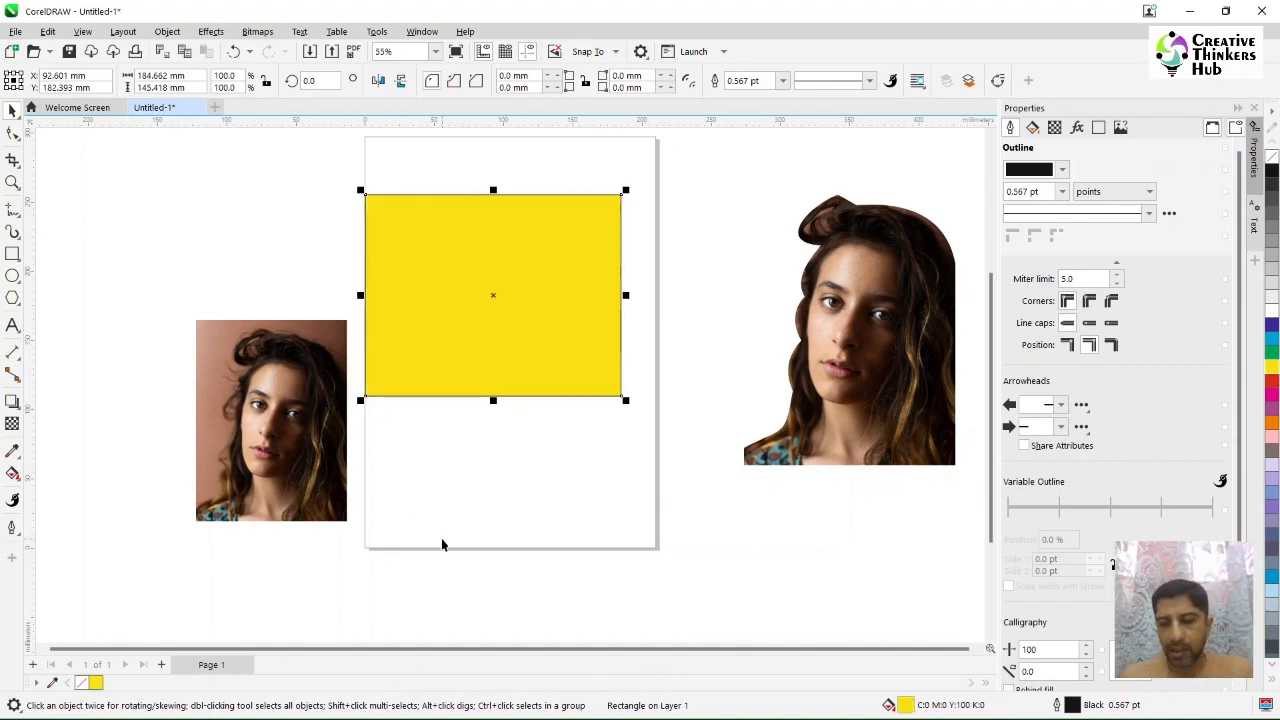
Send the yellow rectangle behind the traced portrait.
{"action": "key", "text": "shift+Page_Down"}
{"action": "left_click", "coordinate": [464, 482]}
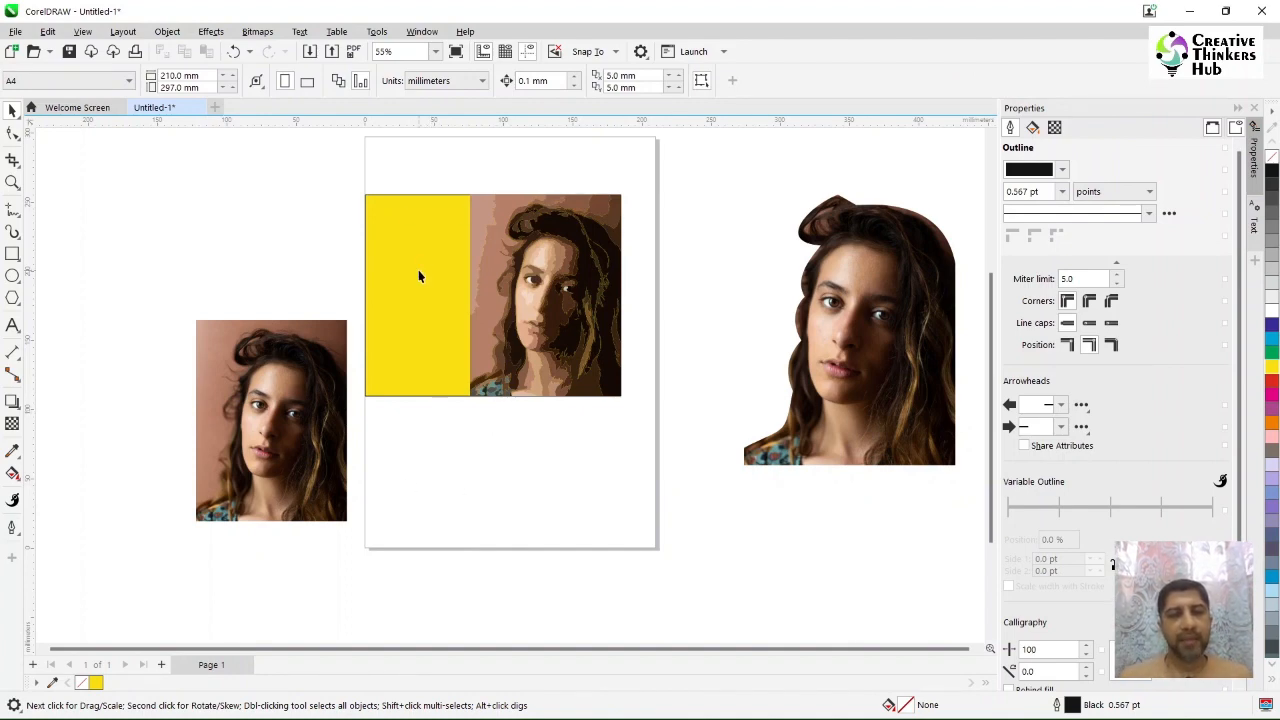
Ungroup the traced portrait and delete the outermost background shape along its left edge.
{"action": "left_click", "coordinate": [475, 219]}
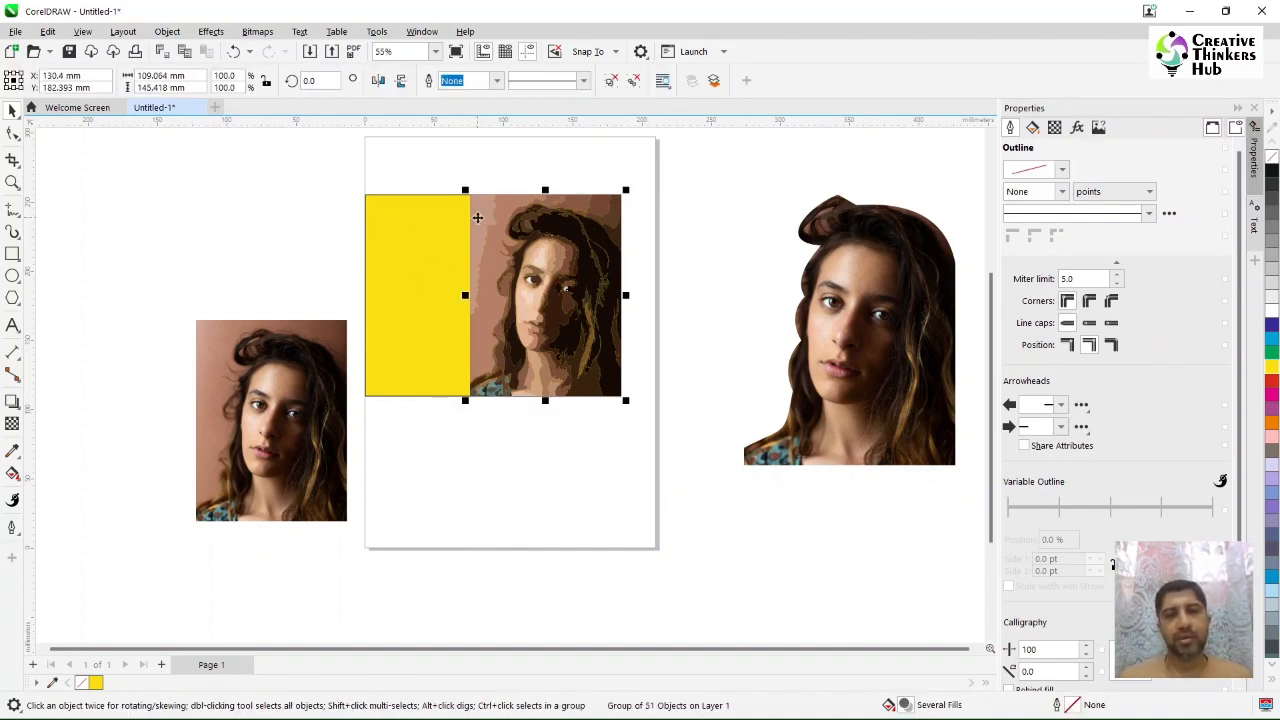
{"action": "left_click", "coordinate": [611, 82]}
{"action": "left_click", "coordinate": [654, 214]}
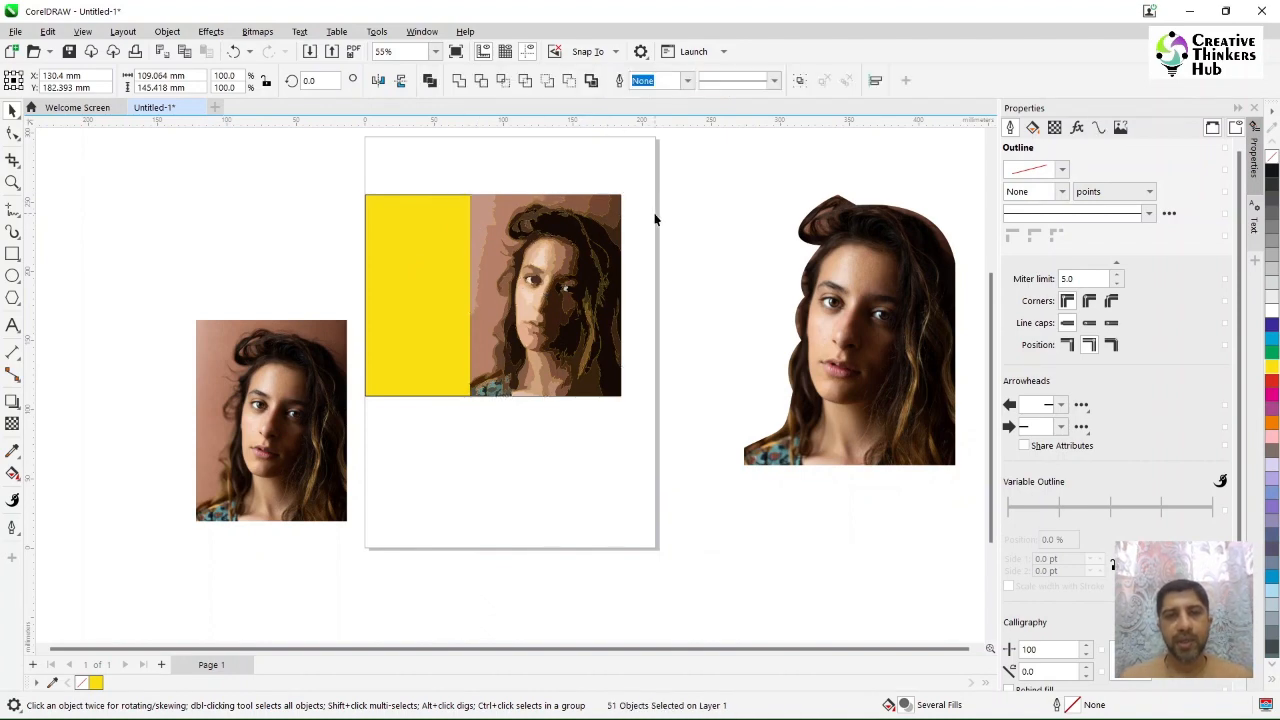
{"action": "left_click", "coordinate": [481, 222]}
{"action": "key", "text": "Delete"}
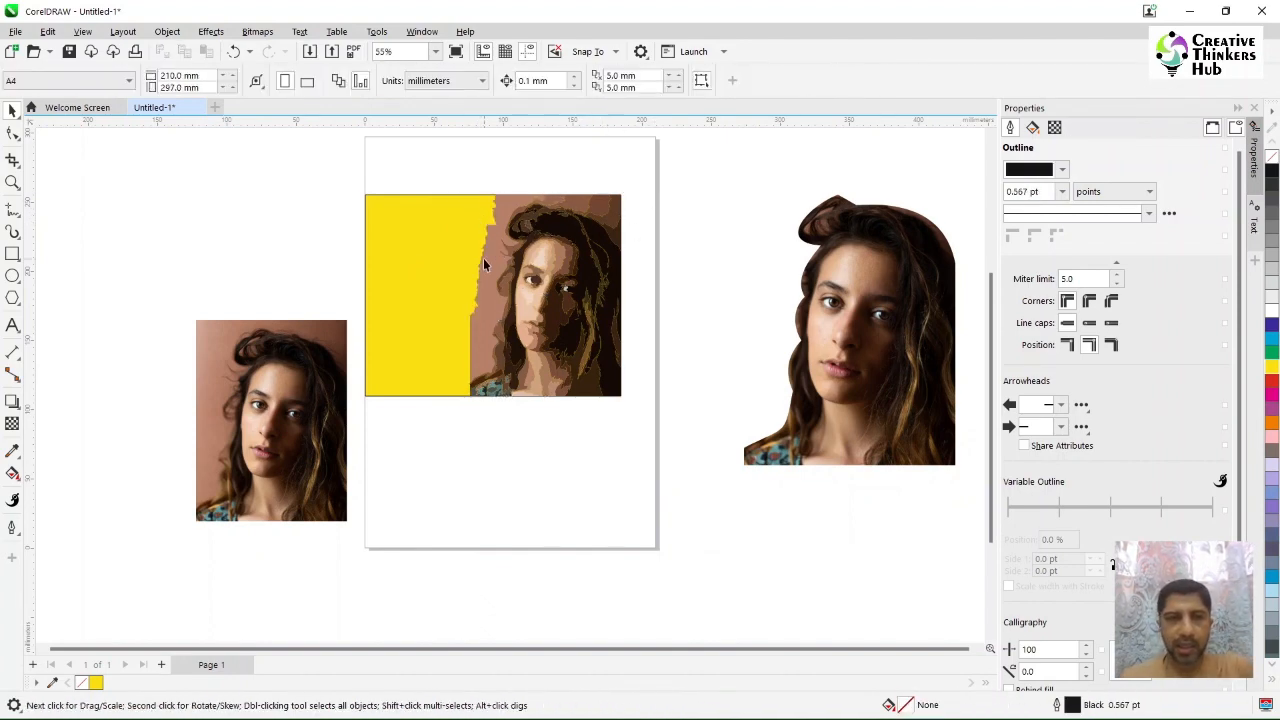
Apply a linear fountain transparency to the remaining brown background shape, fading it into the yellow at the portrait's left edge.
{"action": "left_click", "coordinate": [484, 264]}
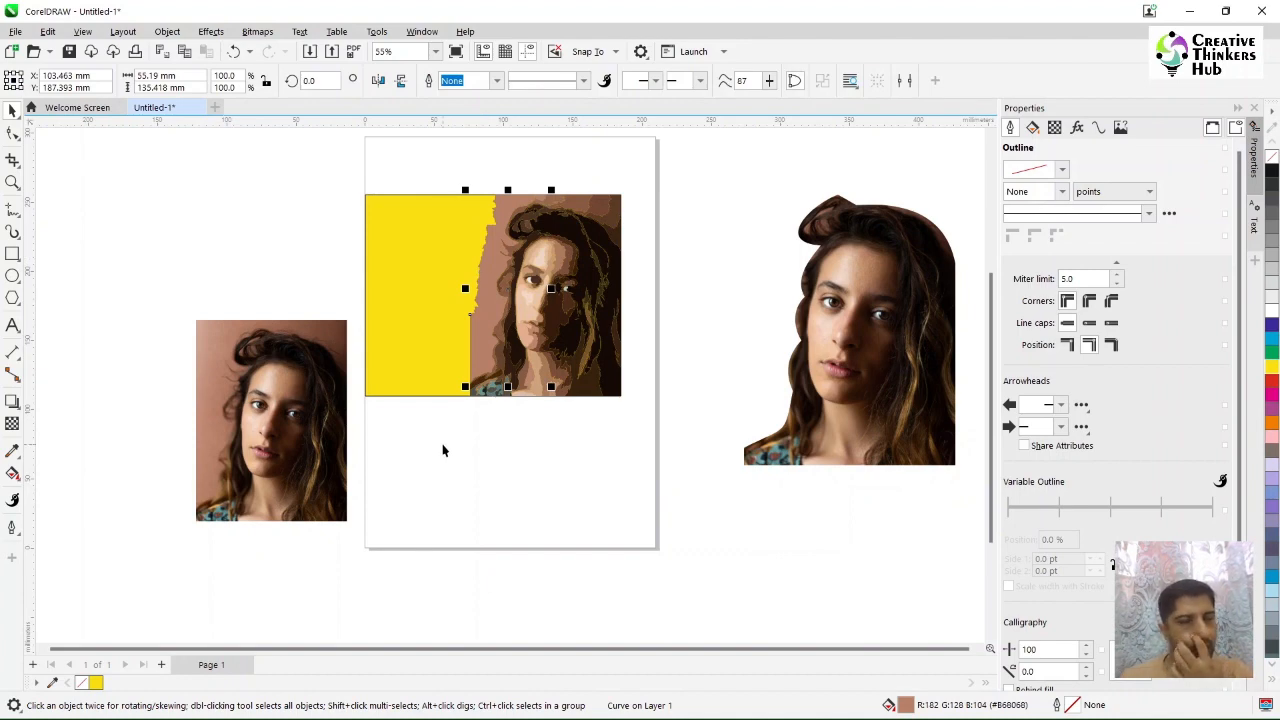
{"action": "left_click", "coordinate": [15, 455]}
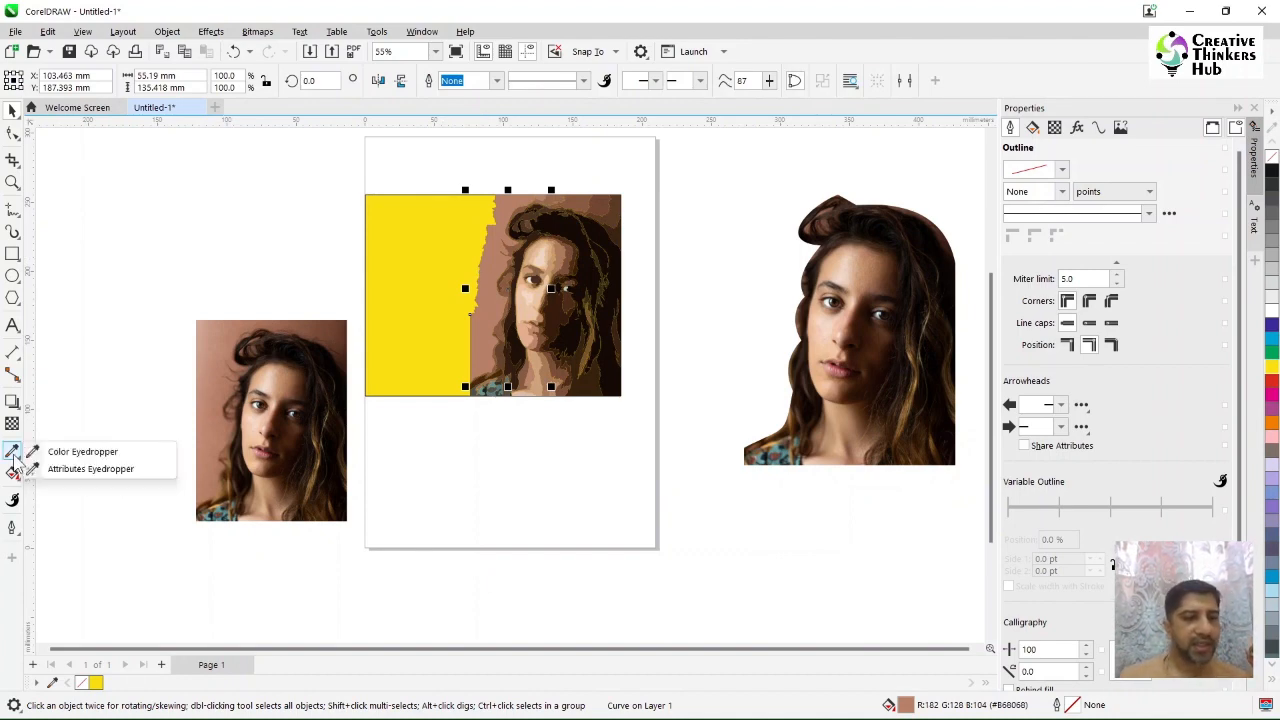
{"action": "left_click", "coordinate": [12, 424]}
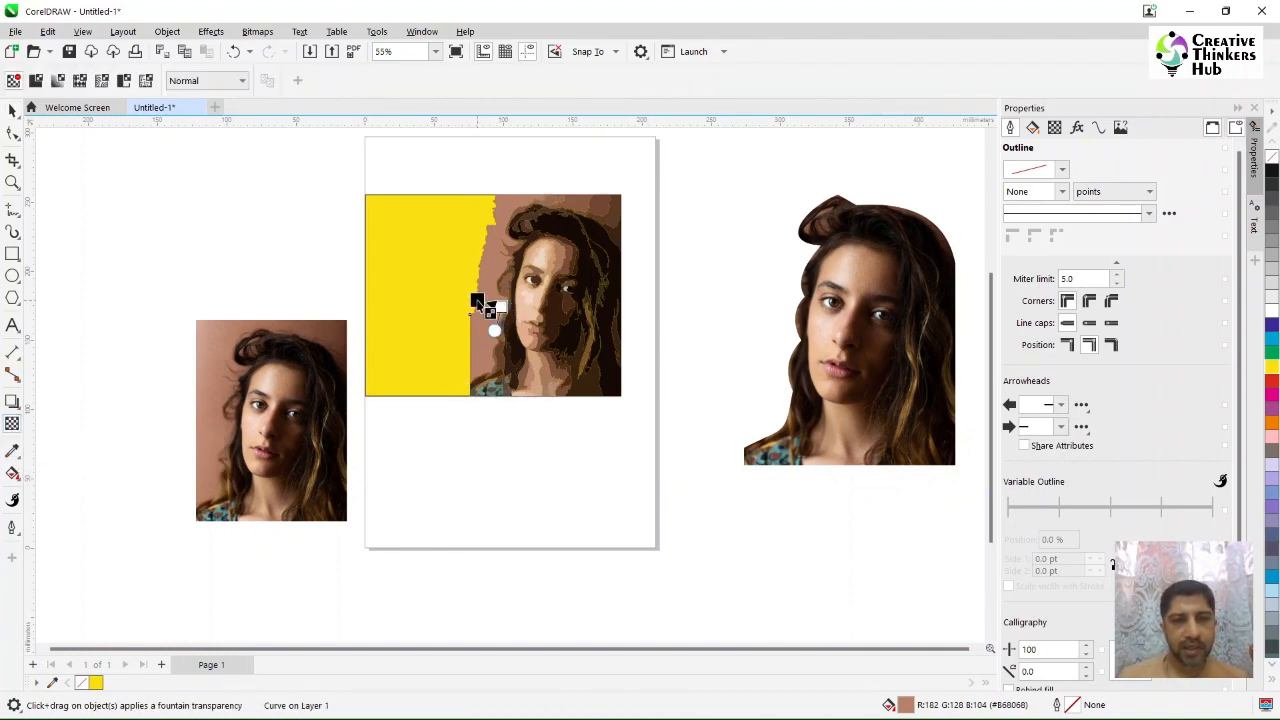
{"action": "left_click_drag", "start_coordinate": [474, 299], "coordinate": [525, 303]}
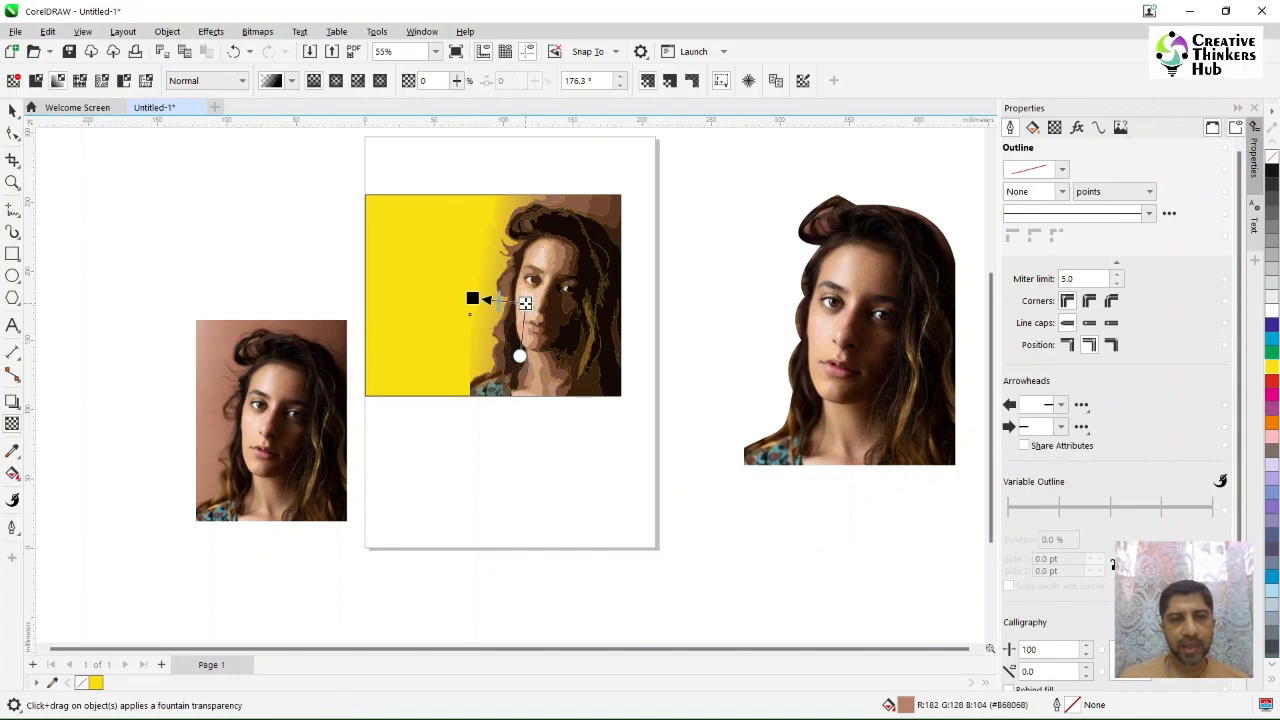
{"action": "left_click", "coordinate": [12, 110]}
{"action": "left_click", "coordinate": [111, 183]}
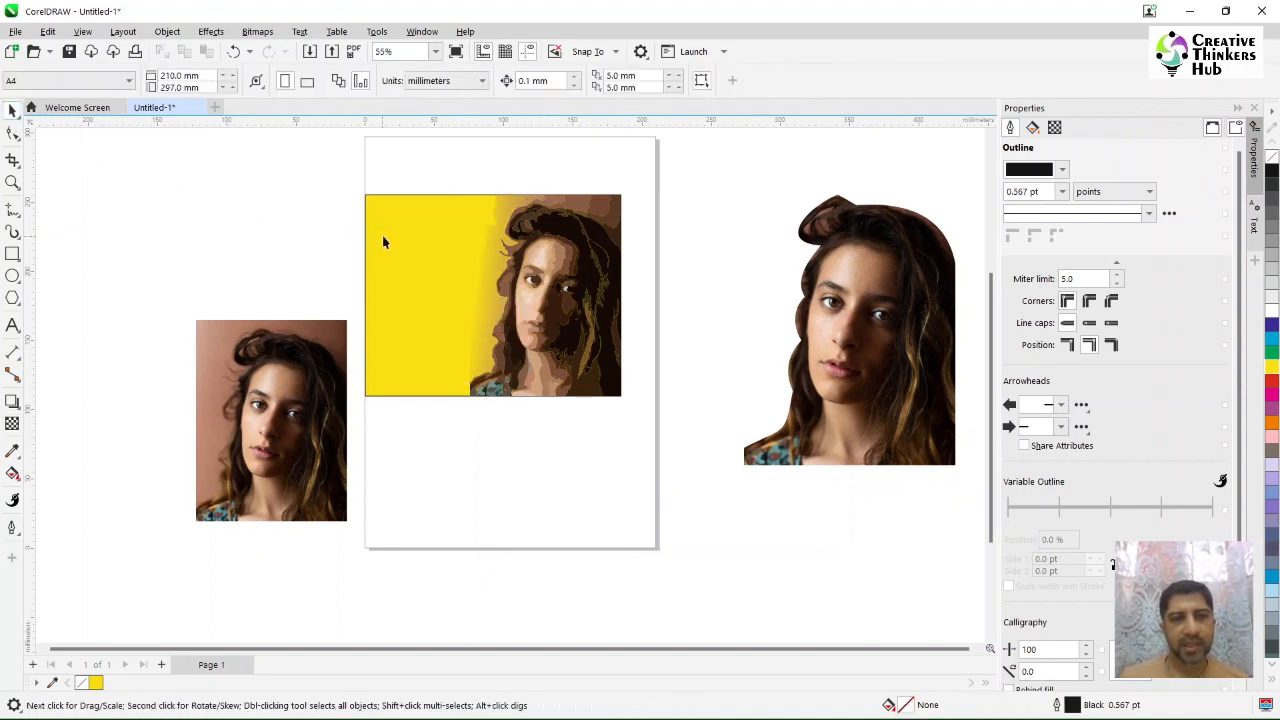
Fill the yellow rectangle behind the traced portrait with light pink.
{"action": "left_click", "coordinate": [383, 238]}
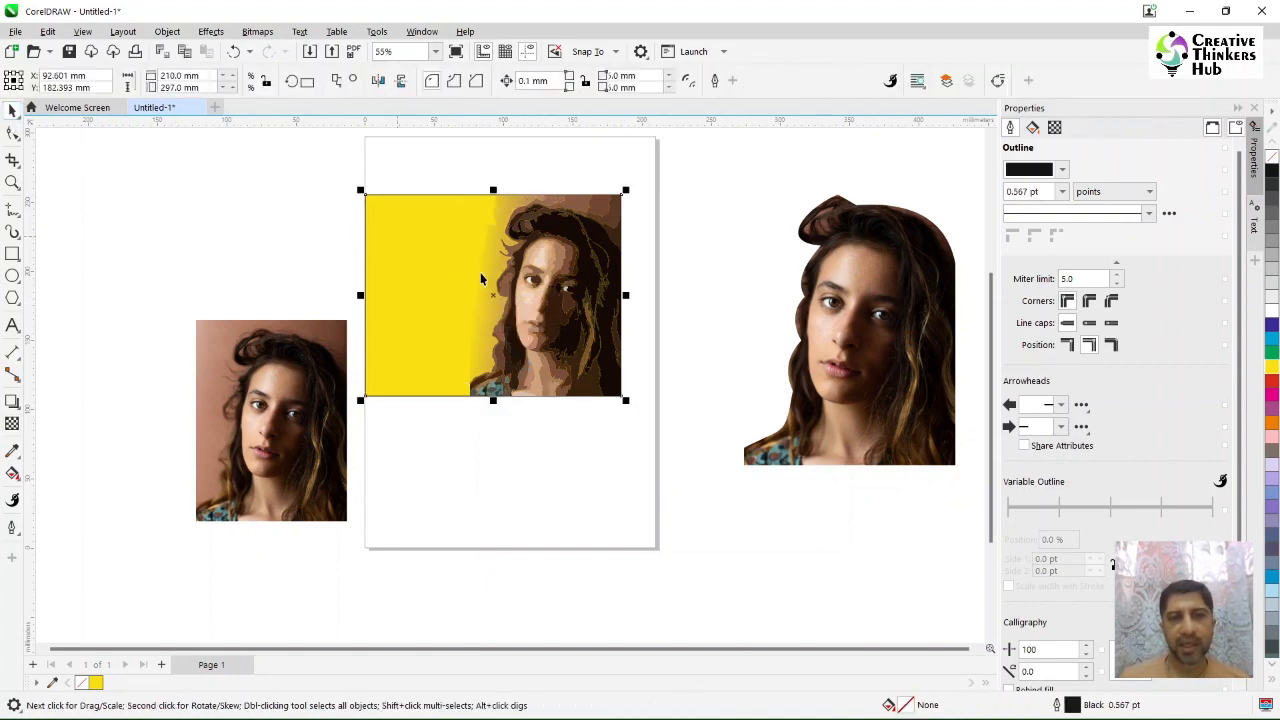
{"action": "left_click", "coordinate": [1273, 438]}
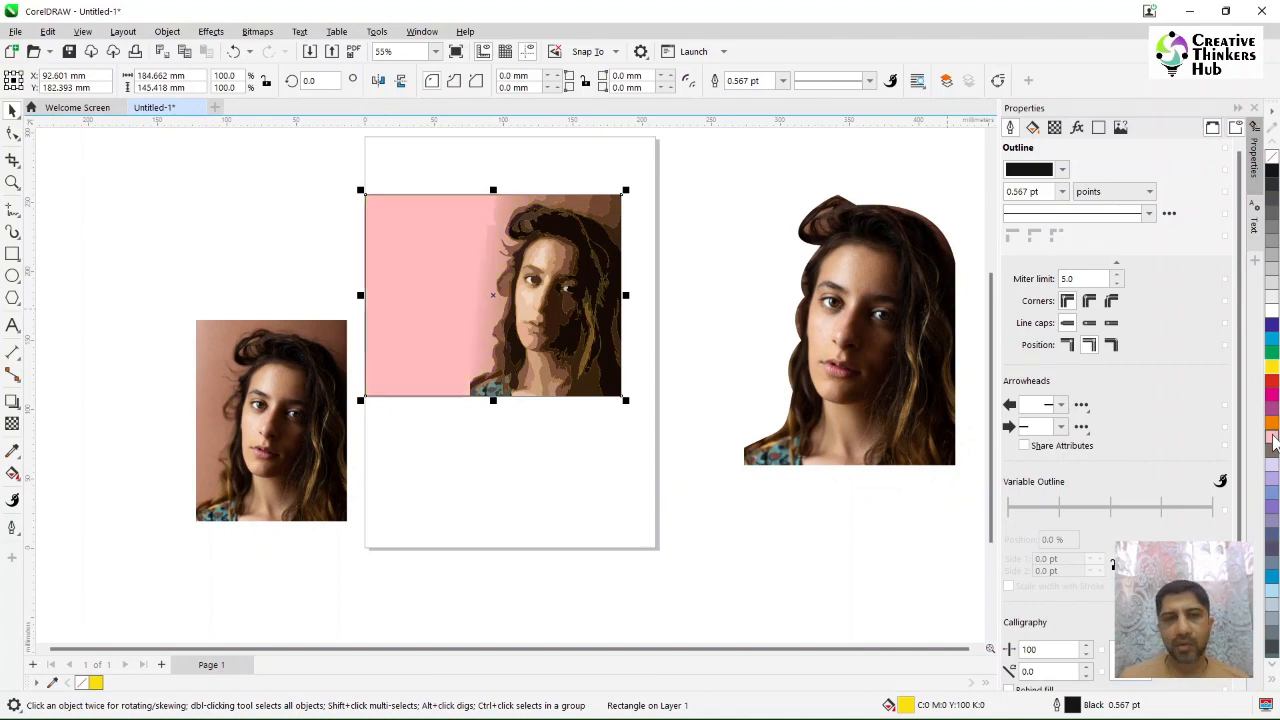
{"action": "left_click", "coordinate": [526, 451]}
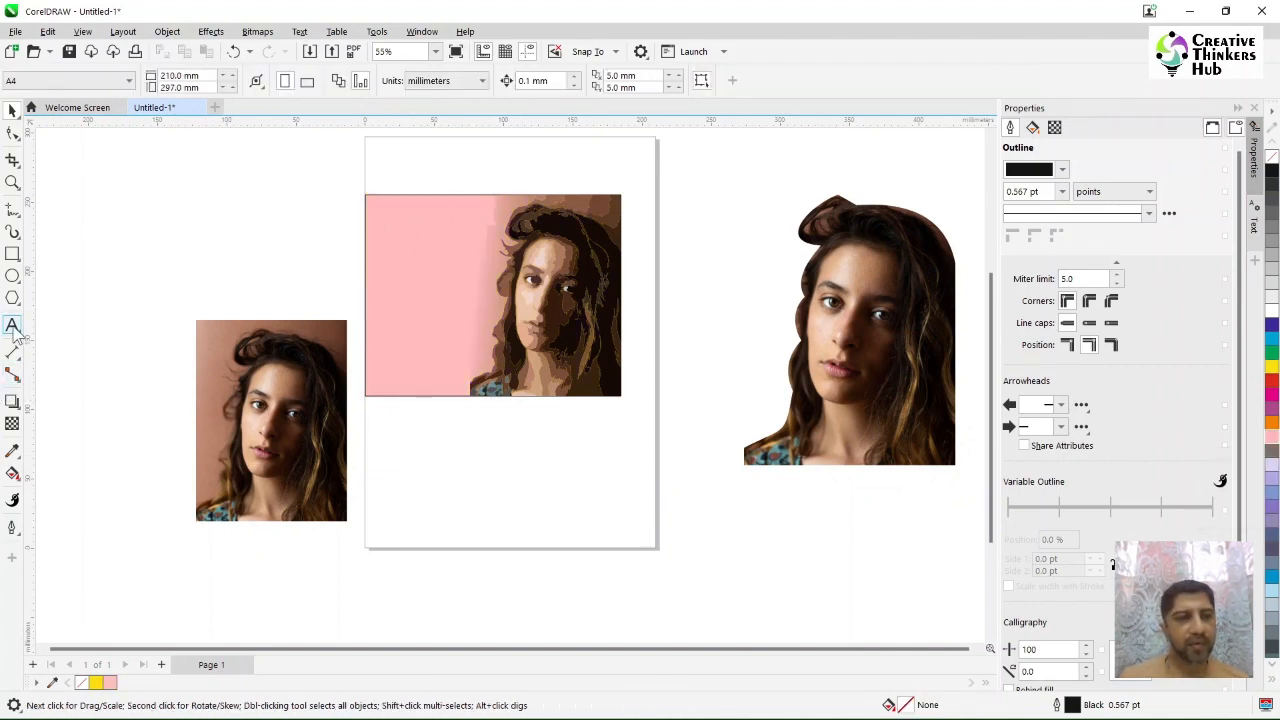
{"action": "key", "text": "F8"}
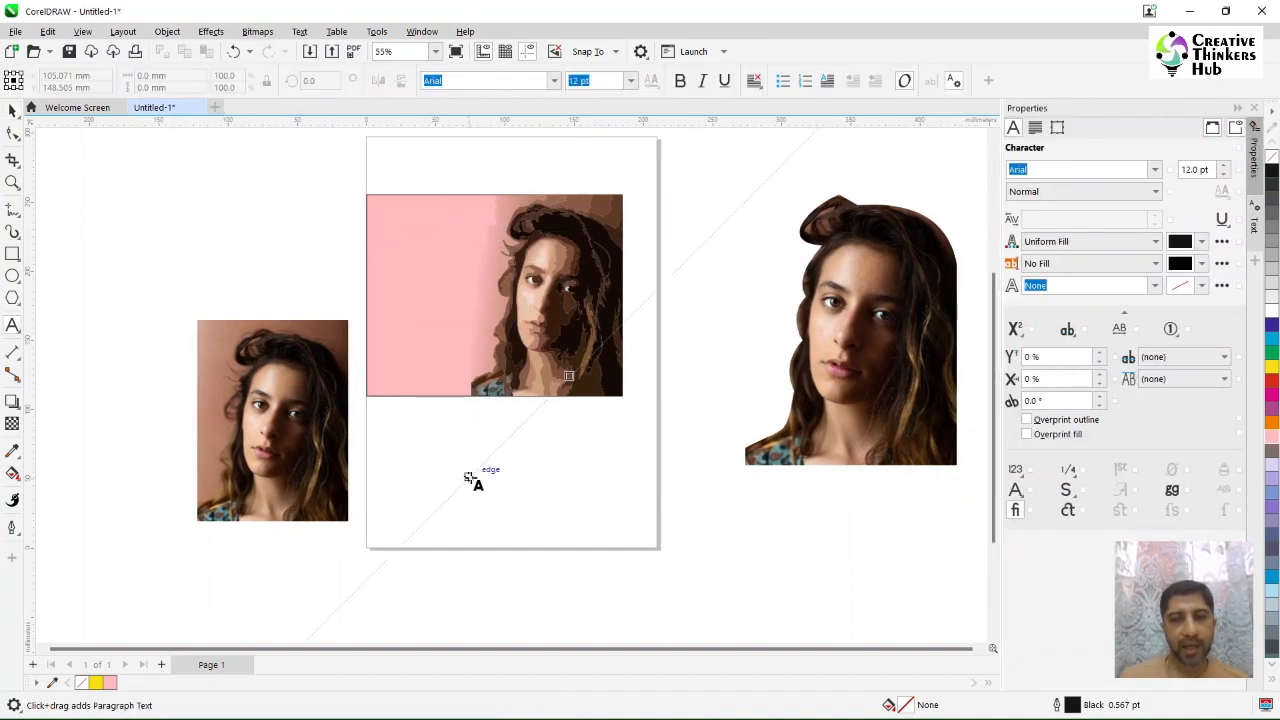
{"action": "left_click", "coordinate": [408, 456]}
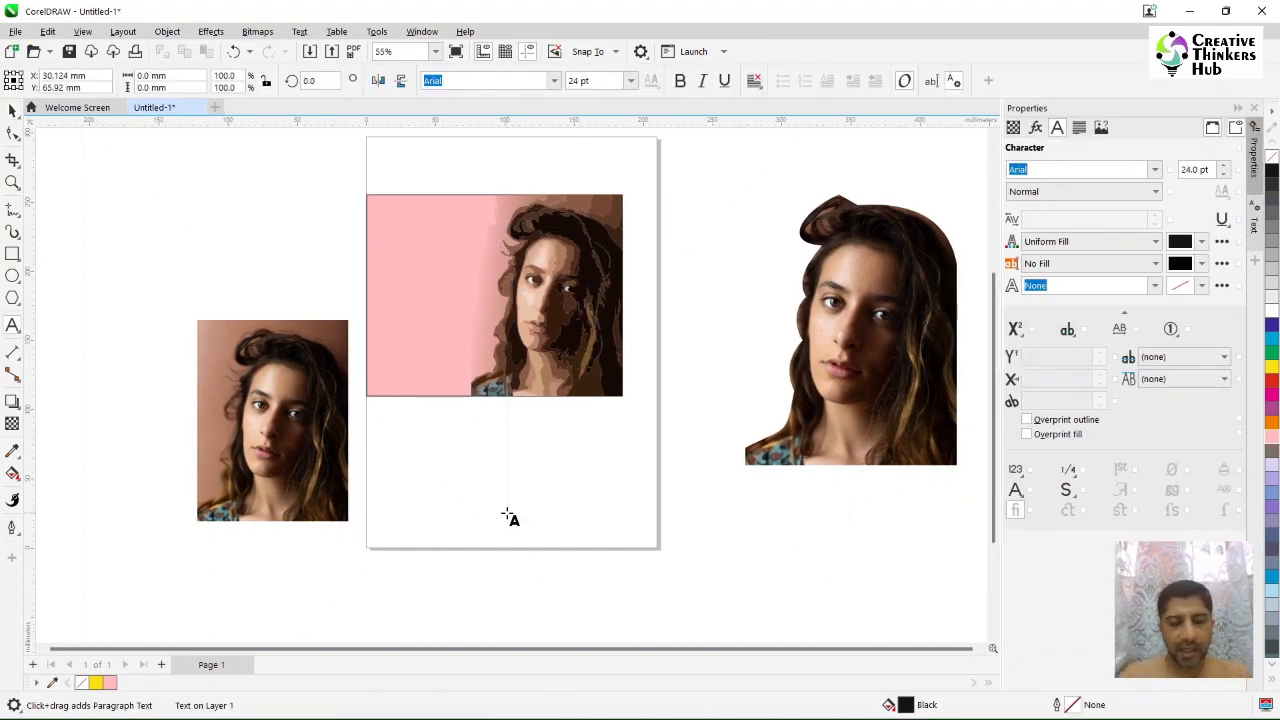
{"action": "type", "text": "www.pe"}
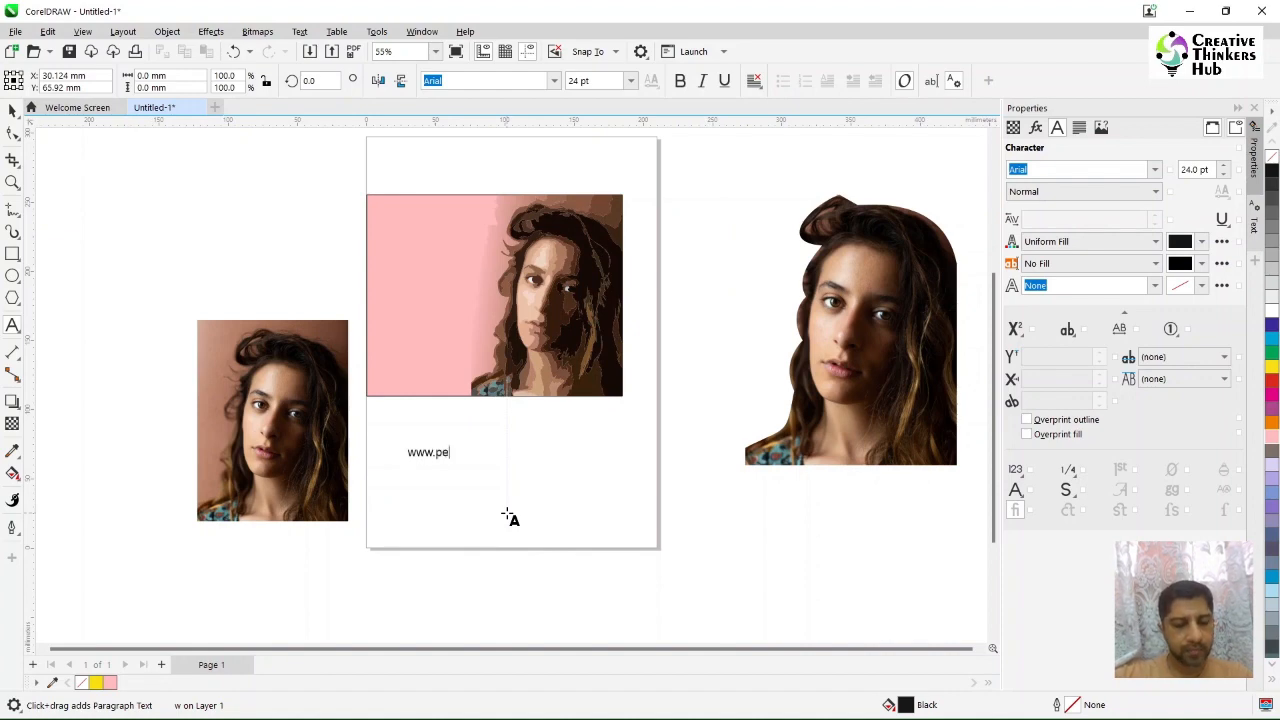
{"action": "type", "text": "xels.com"}
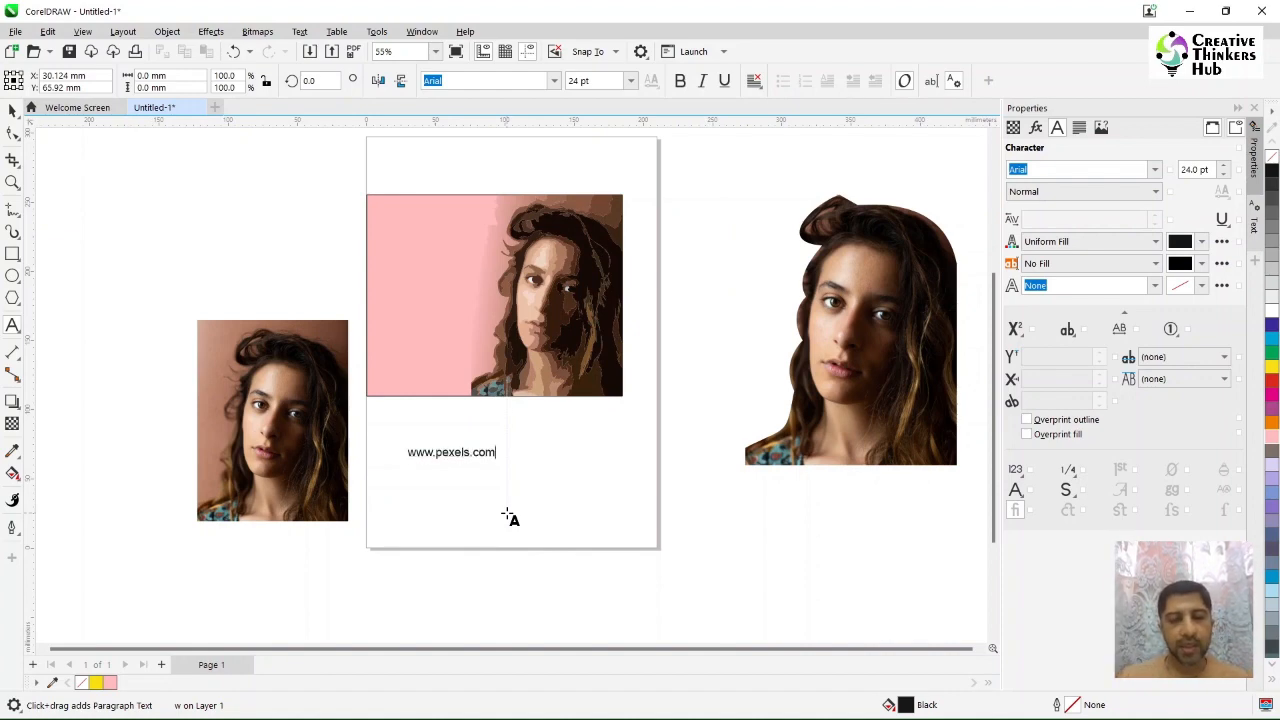
{"action": "left_click", "coordinate": [12, 109]}
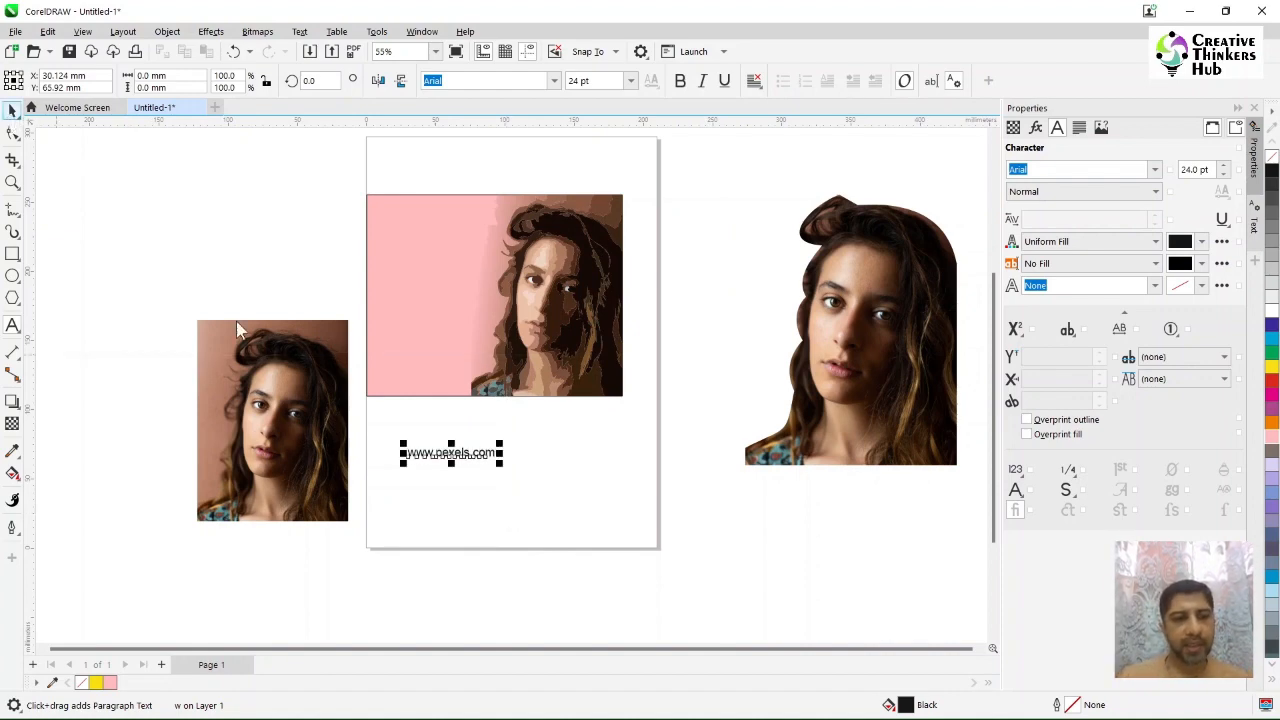
{"action": "left_click_drag", "start_coordinate": [499, 443], "coordinate": [626, 420]}
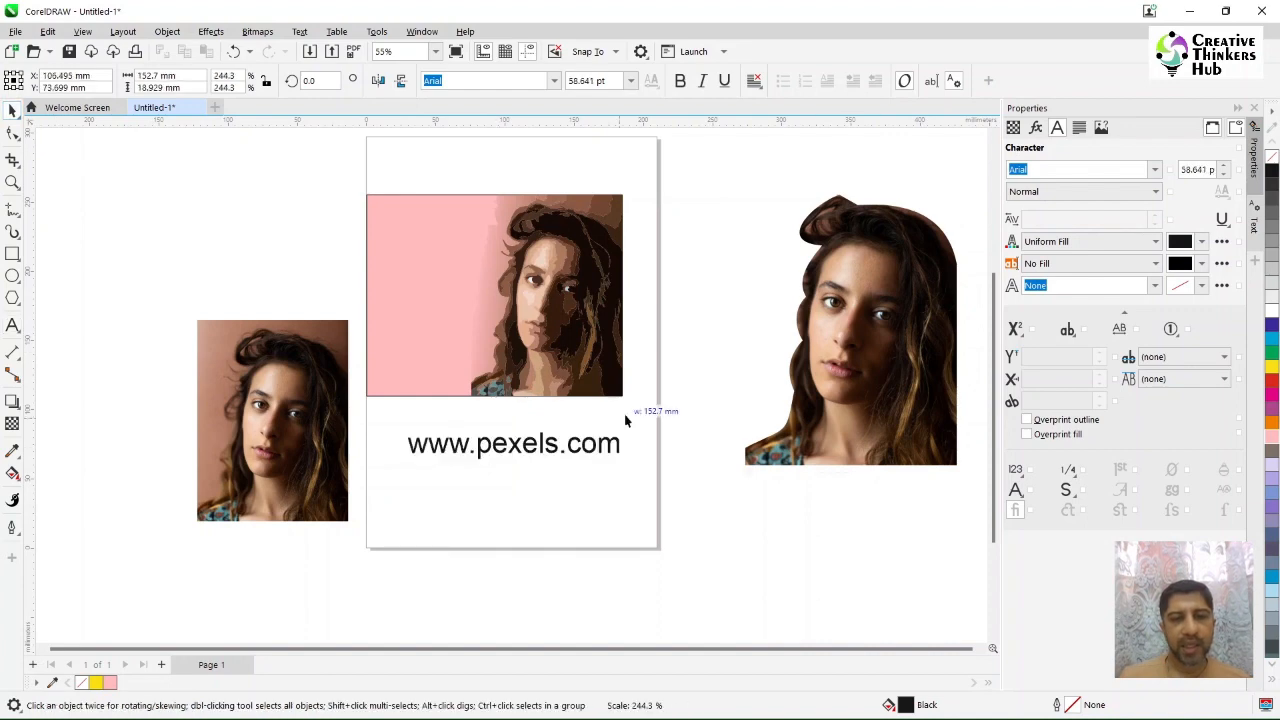
Delete the website text below the pink rectangle.
{"action": "left_click", "coordinate": [675, 503]}
{"action": "left_click", "coordinate": [588, 455]}
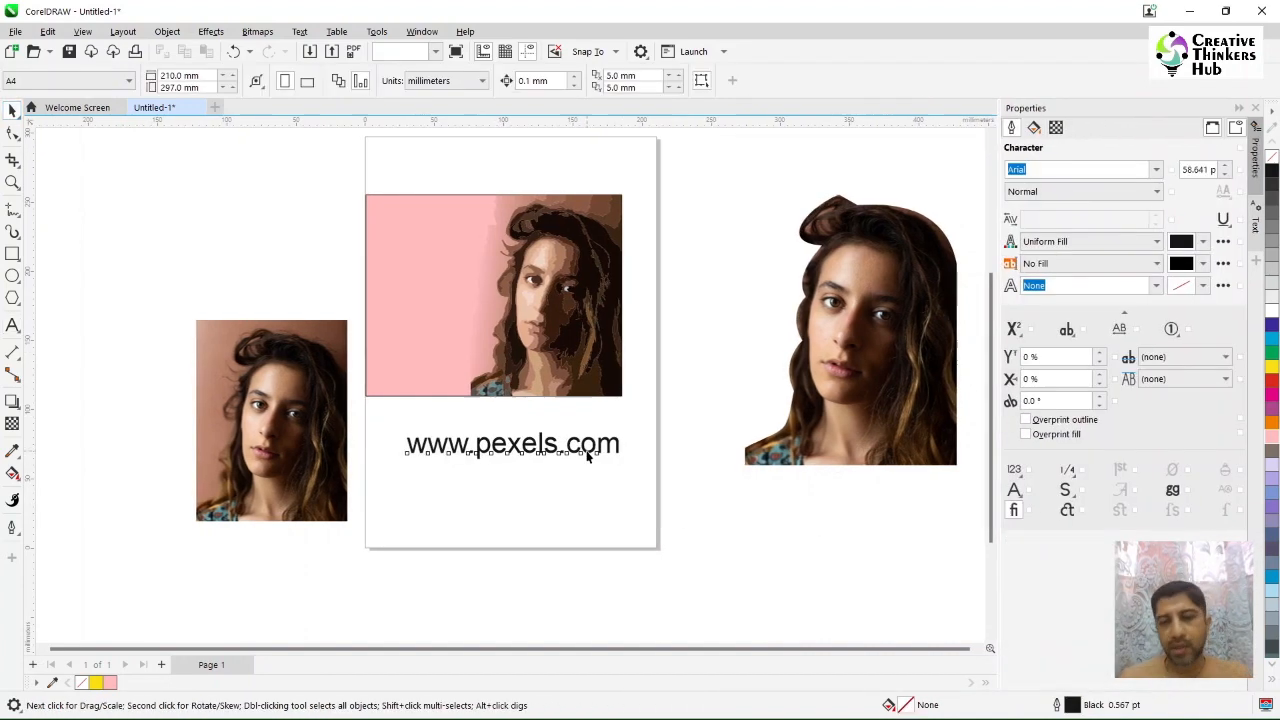
{"action": "key", "text": "Delete"}
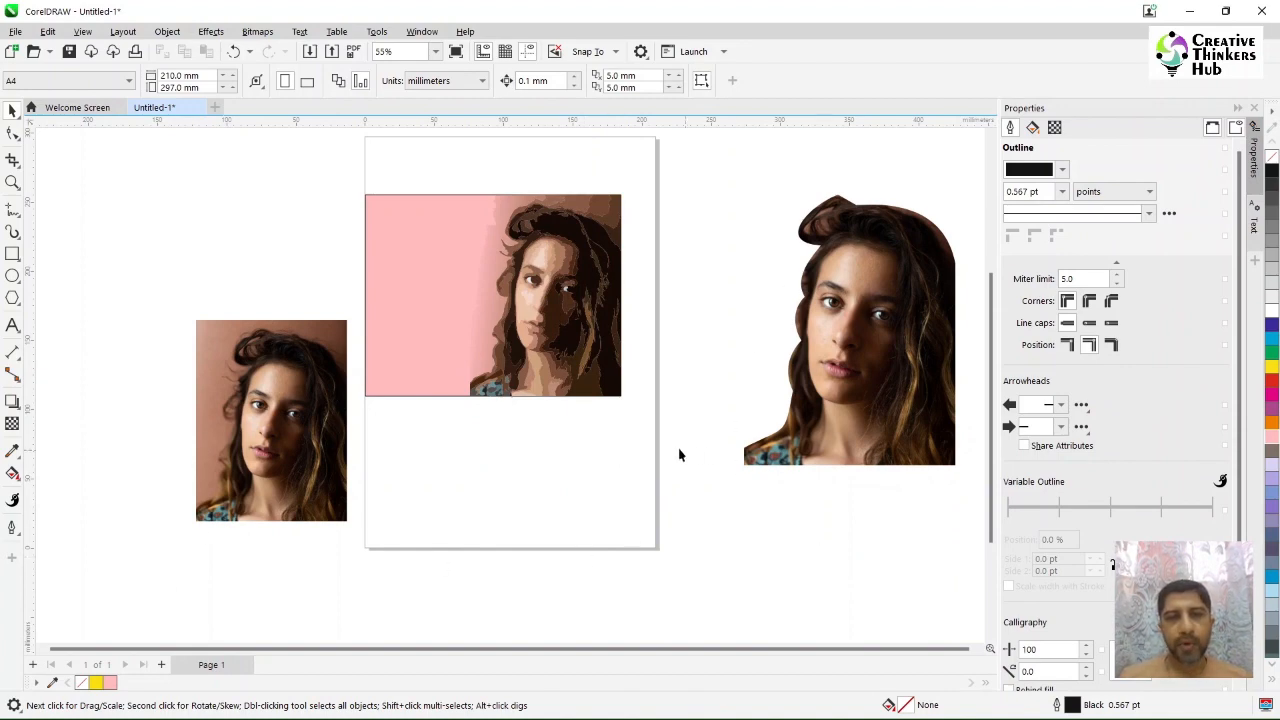
In Straighten Image for the cut-out portrait, set lens distortion to 30.7, rotation to 6.2° and vertical perspective to 0.72.
{"action": "left_click", "coordinate": [808, 433]}
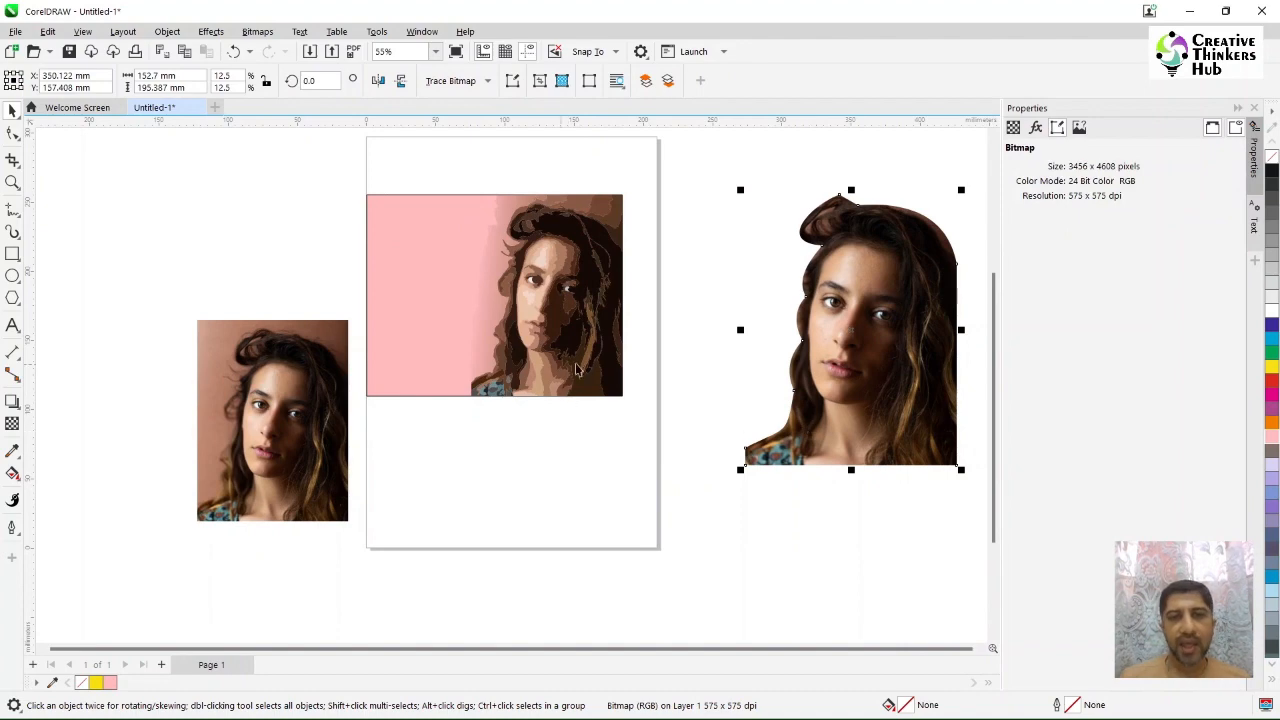
{"action": "left_click", "coordinate": [259, 33]}
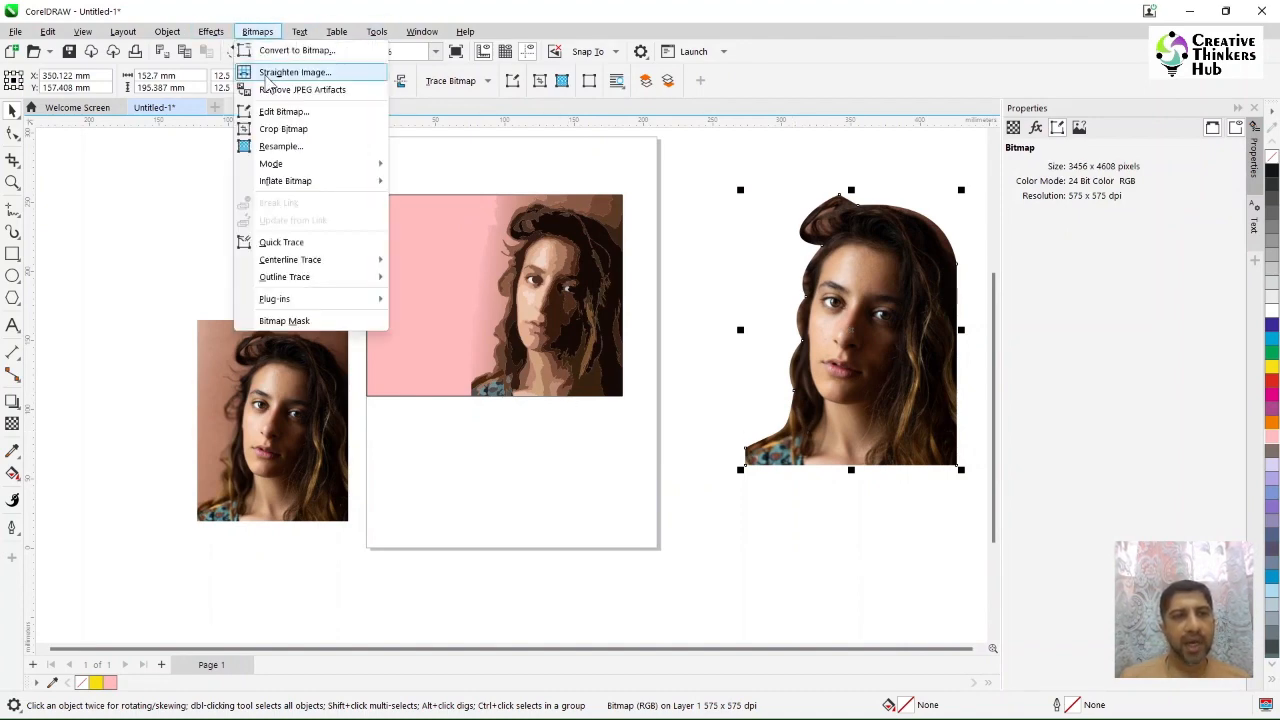
{"action": "left_click", "coordinate": [268, 74]}
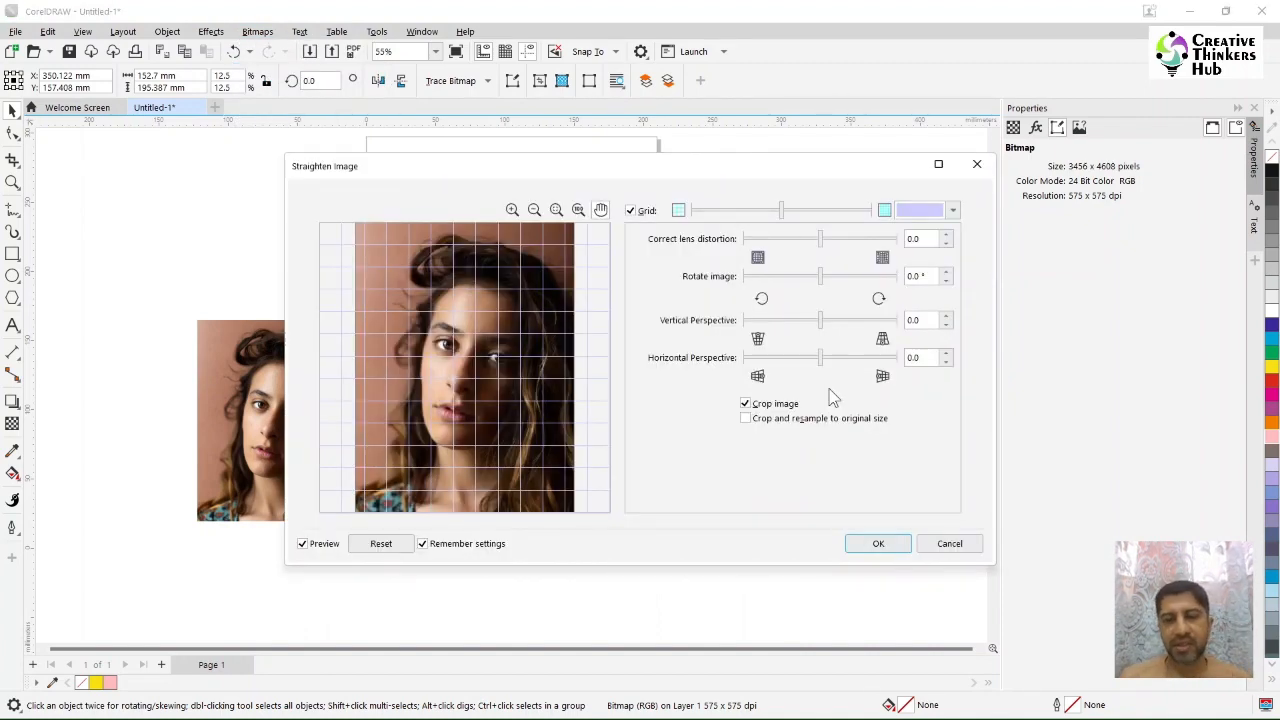
{"action": "left_click_drag", "start_coordinate": [820, 242], "coordinate": [842, 244]}
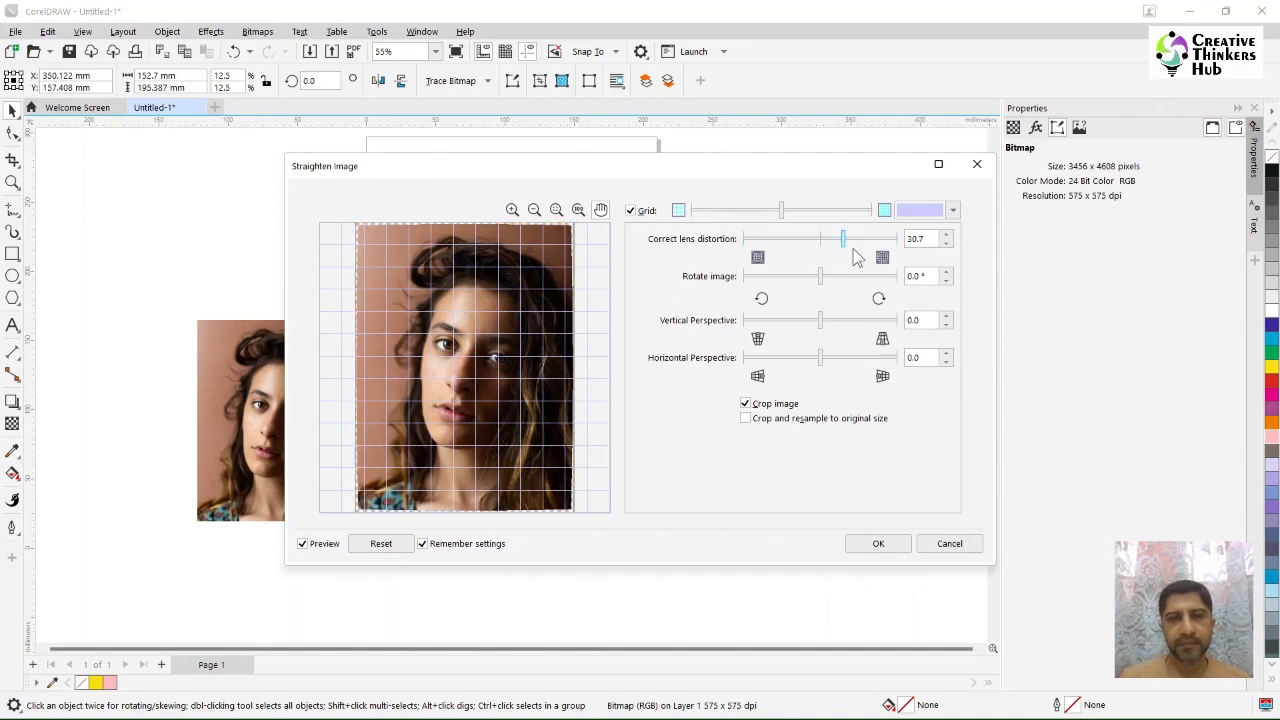
{"action": "left_click_drag", "start_coordinate": [820, 282], "coordinate": [778, 286]}
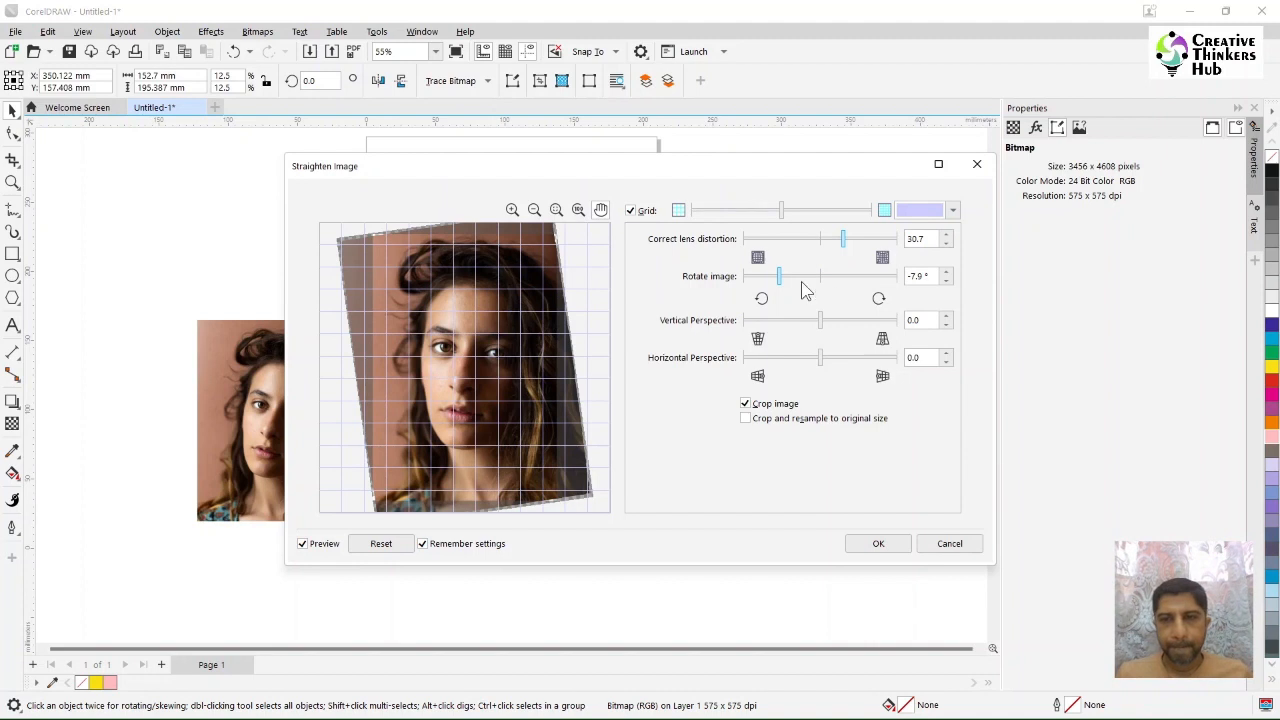
{"action": "left_click_drag", "start_coordinate": [782, 284], "coordinate": [852, 277]}
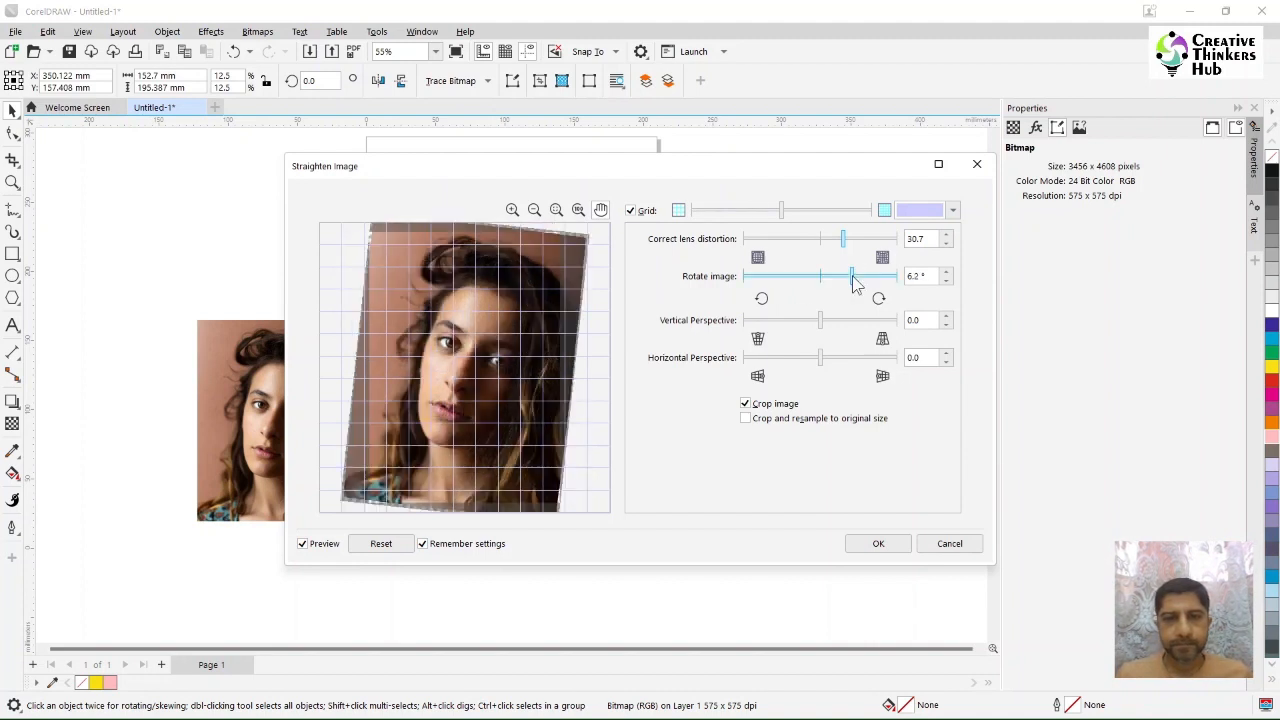
{"action": "left_click_drag", "start_coordinate": [820, 320], "coordinate": [875, 321]}
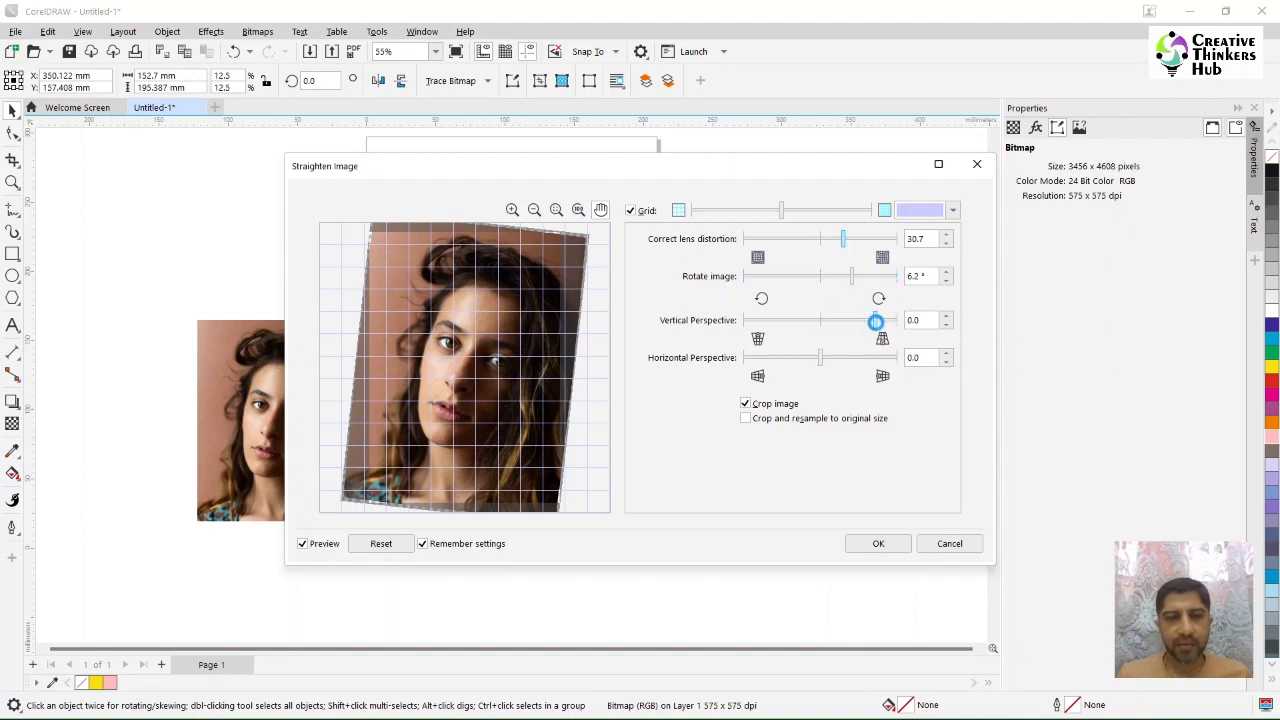
{"action": "left_click_drag", "start_coordinate": [875, 321], "coordinate": [876, 322]}
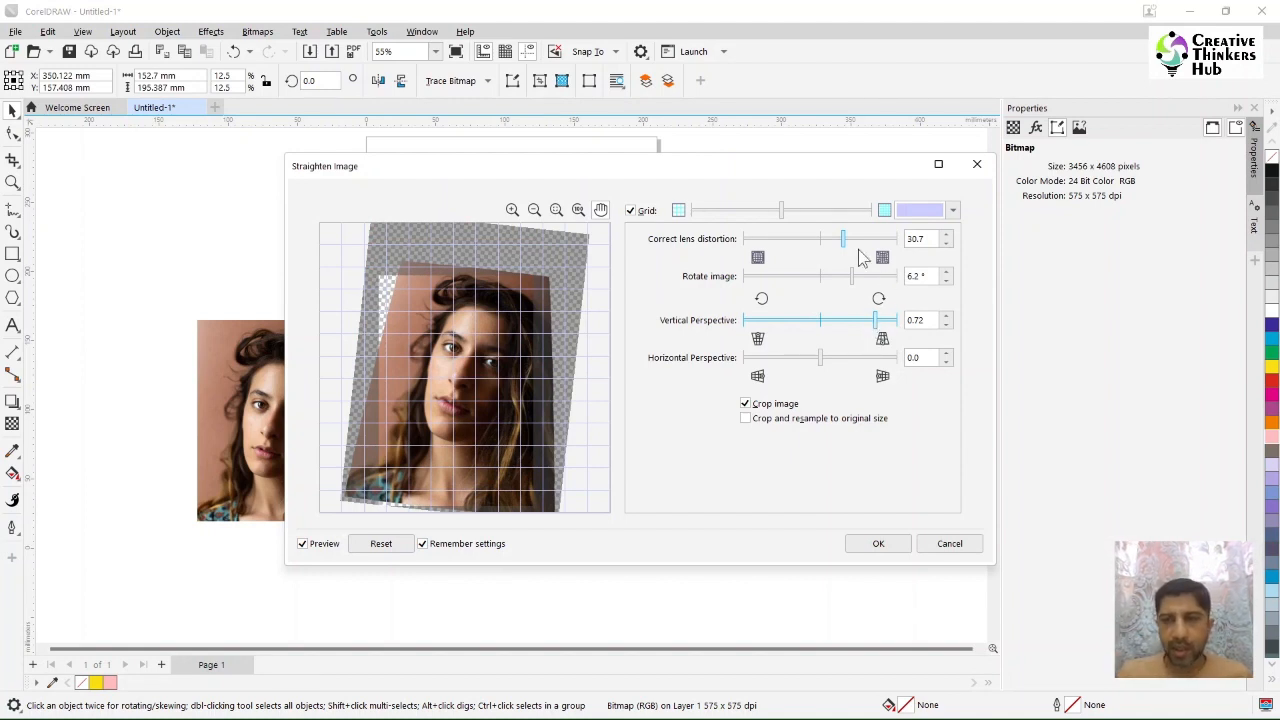
Reset the lens distortion correction and rotation to 0 and apply the straightening to the cut-out portrait.
{"action": "left_click_drag", "start_coordinate": [844, 238], "coordinate": [820, 238]}
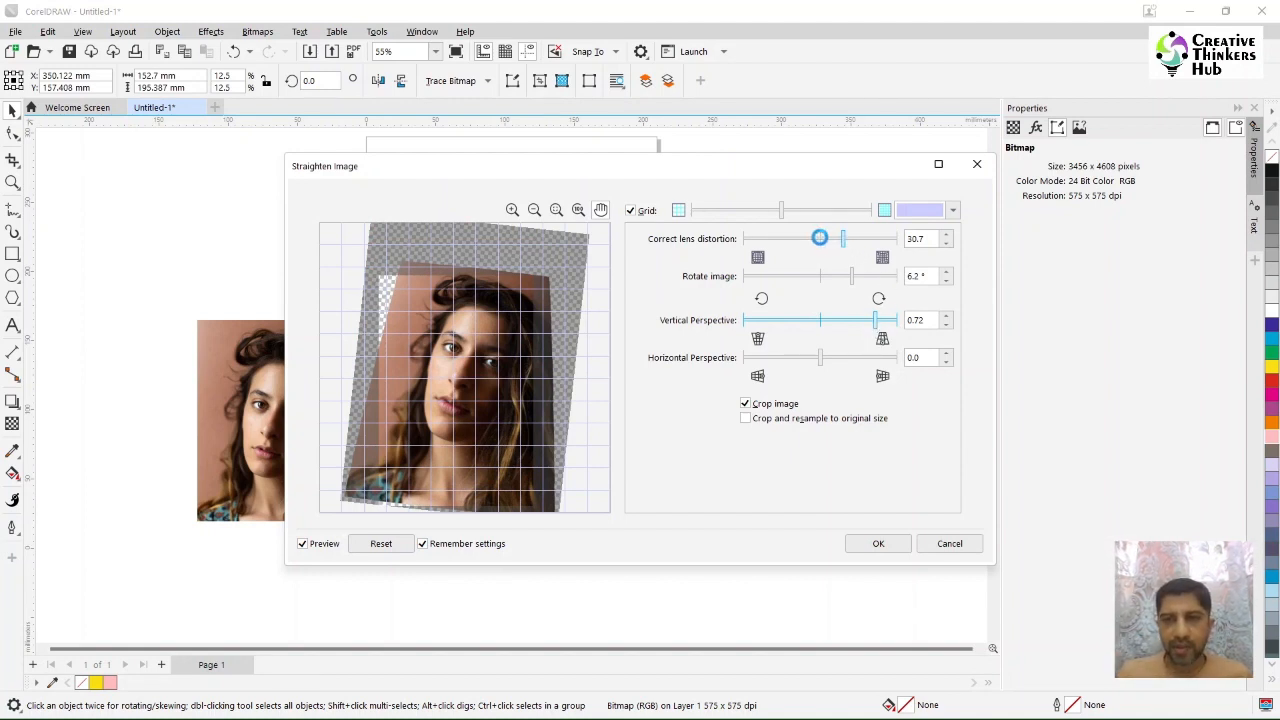
{"action": "double_click", "coordinate": [931, 240]}
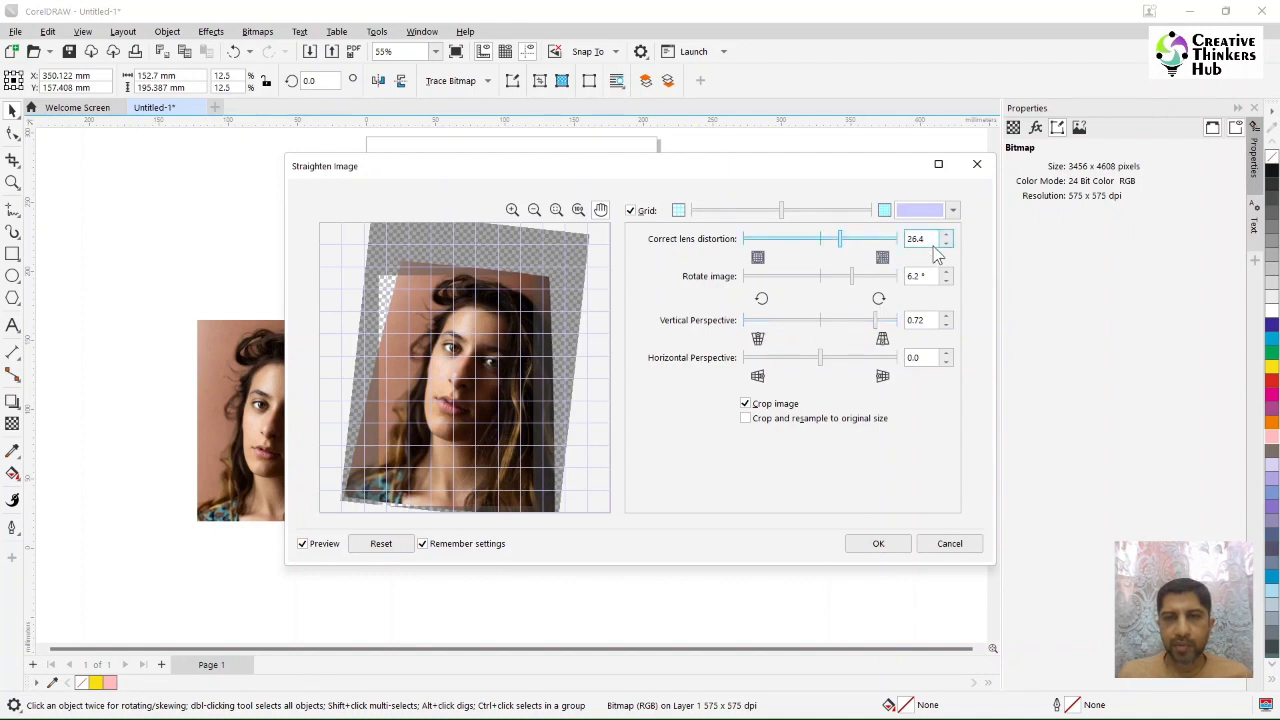
{"action": "type", "text": "0"}
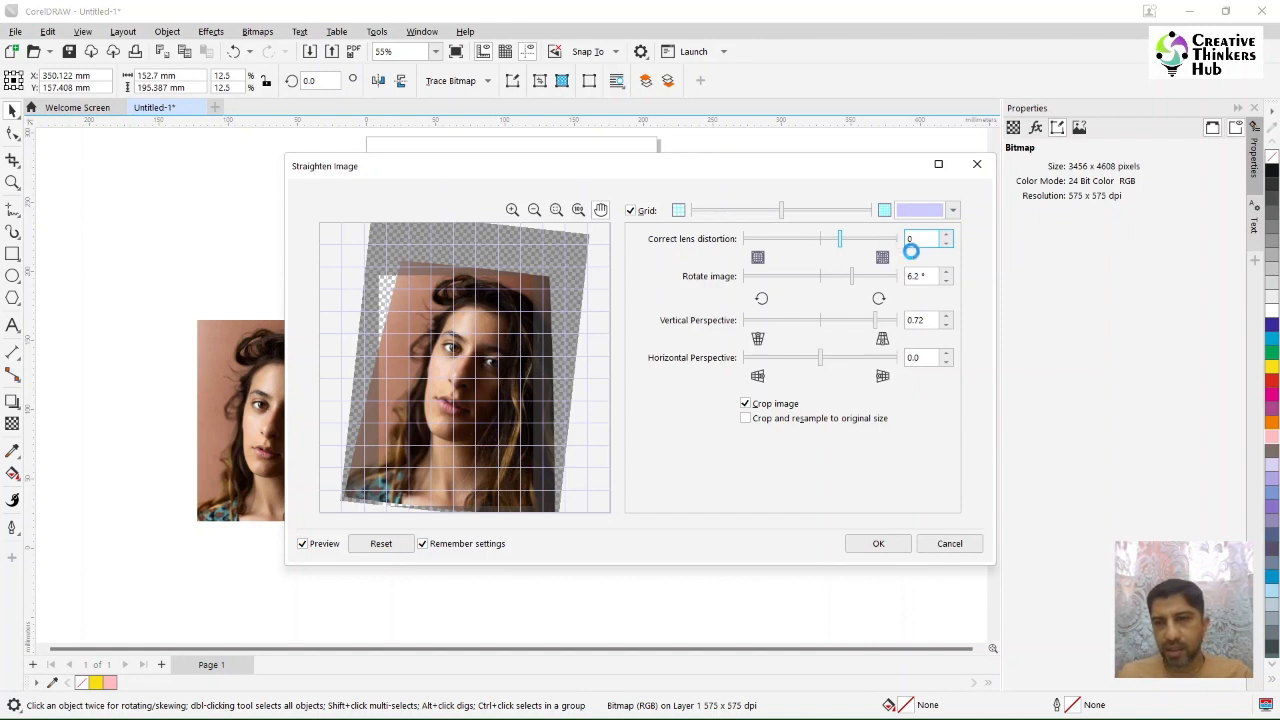
{"action": "left_click_drag", "start_coordinate": [927, 275], "coordinate": [903, 279]}
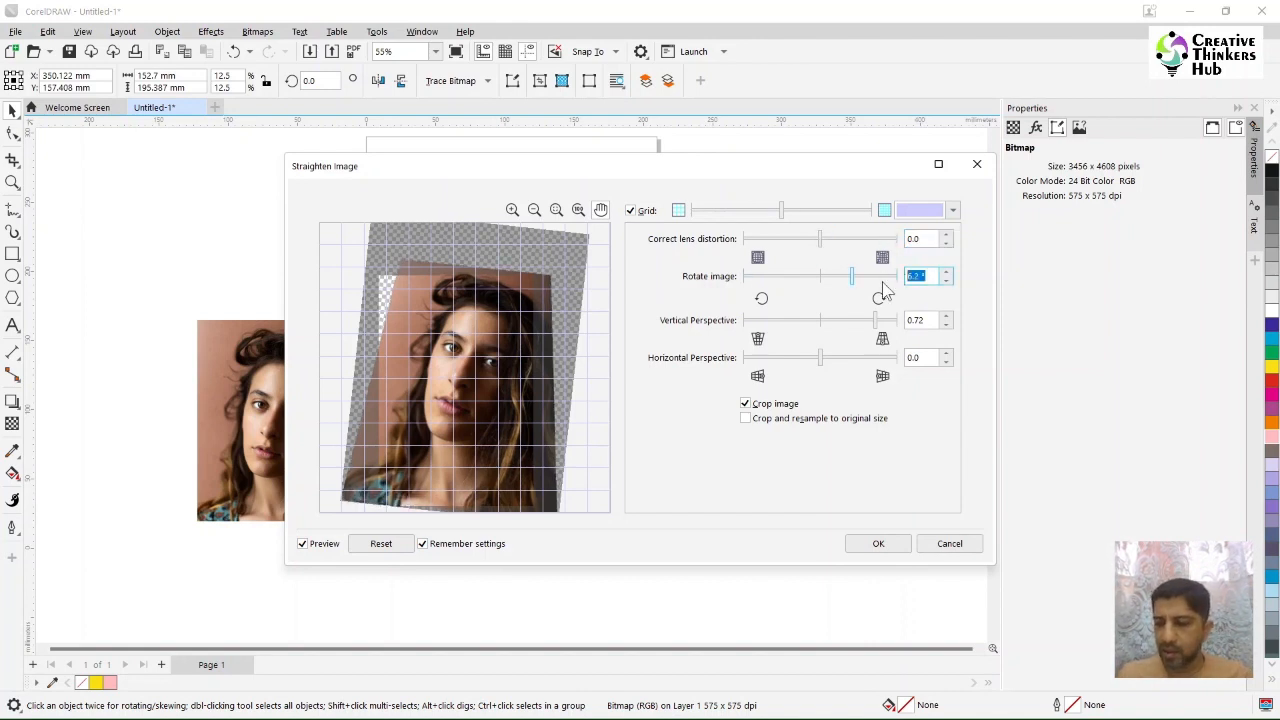
{"action": "type", "text": "0"}
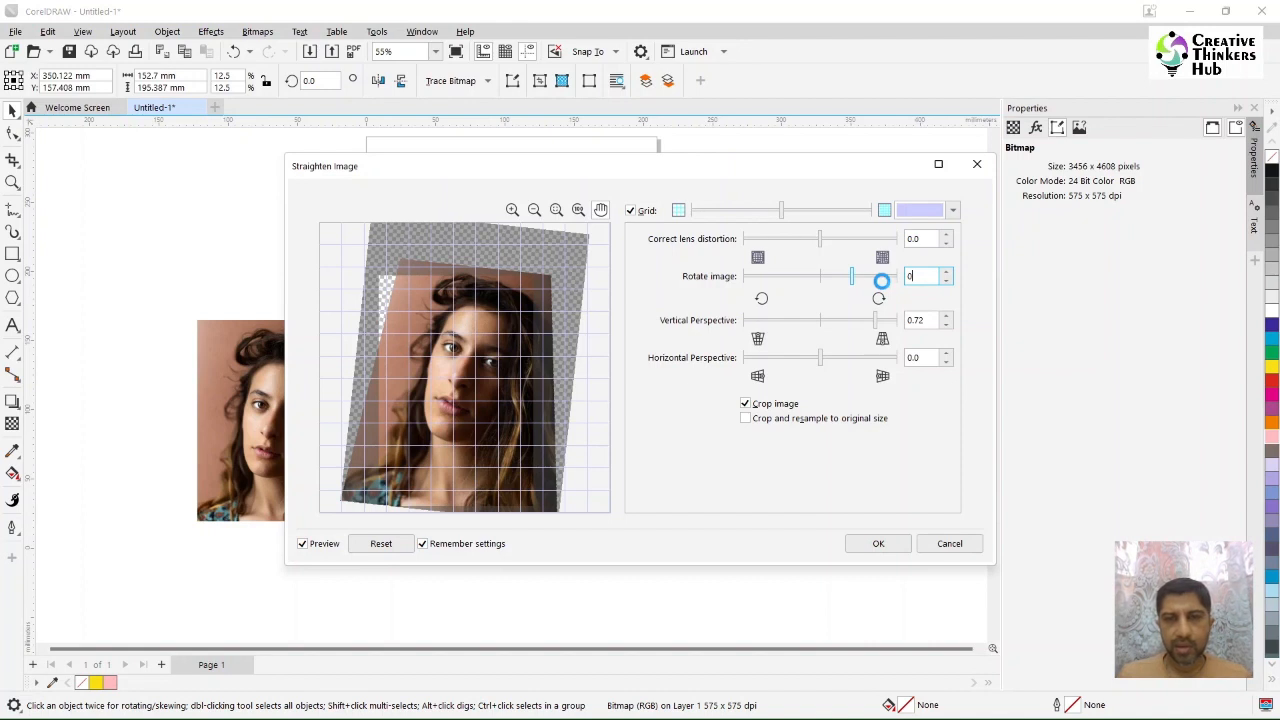
{"action": "key", "text": "Return"}
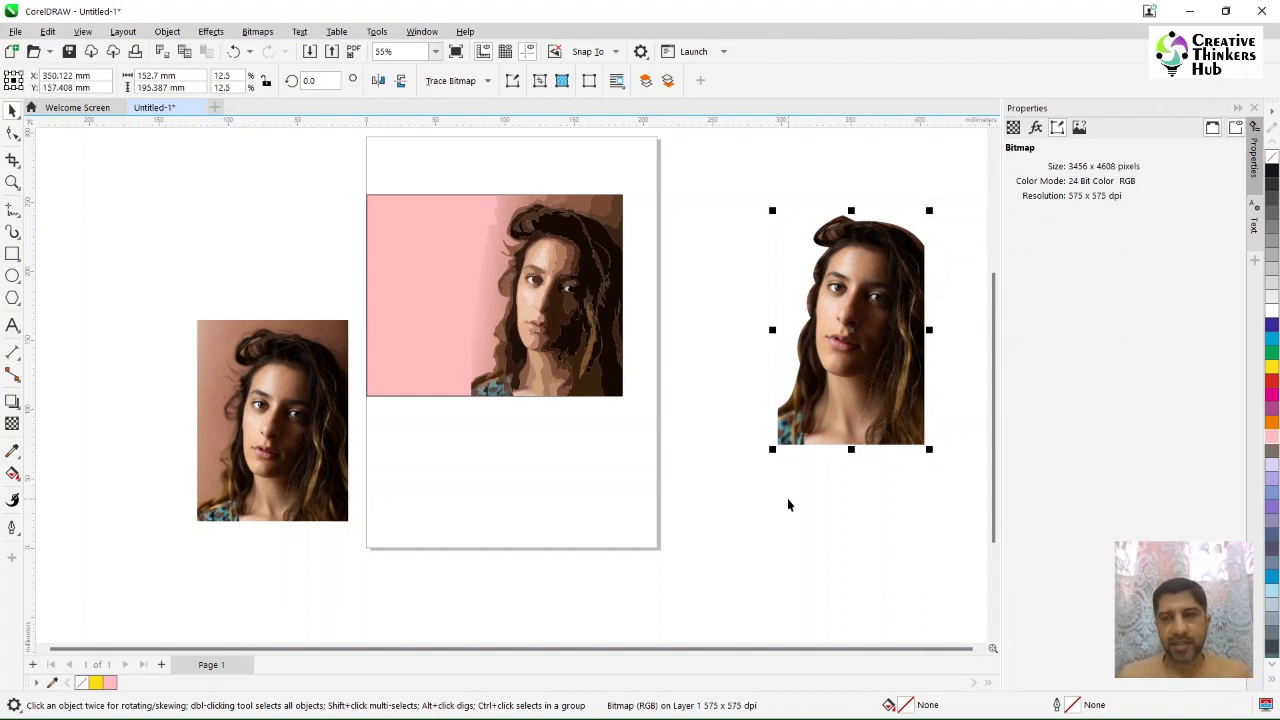
Straighten the cut-out portrait with vertical perspective -0.81 and horizontal perspective 0.68.
{"action": "left_click", "coordinate": [260, 33]}
{"action": "left_click", "coordinate": [265, 32]}
{"action": "left_click", "coordinate": [258, 34]}
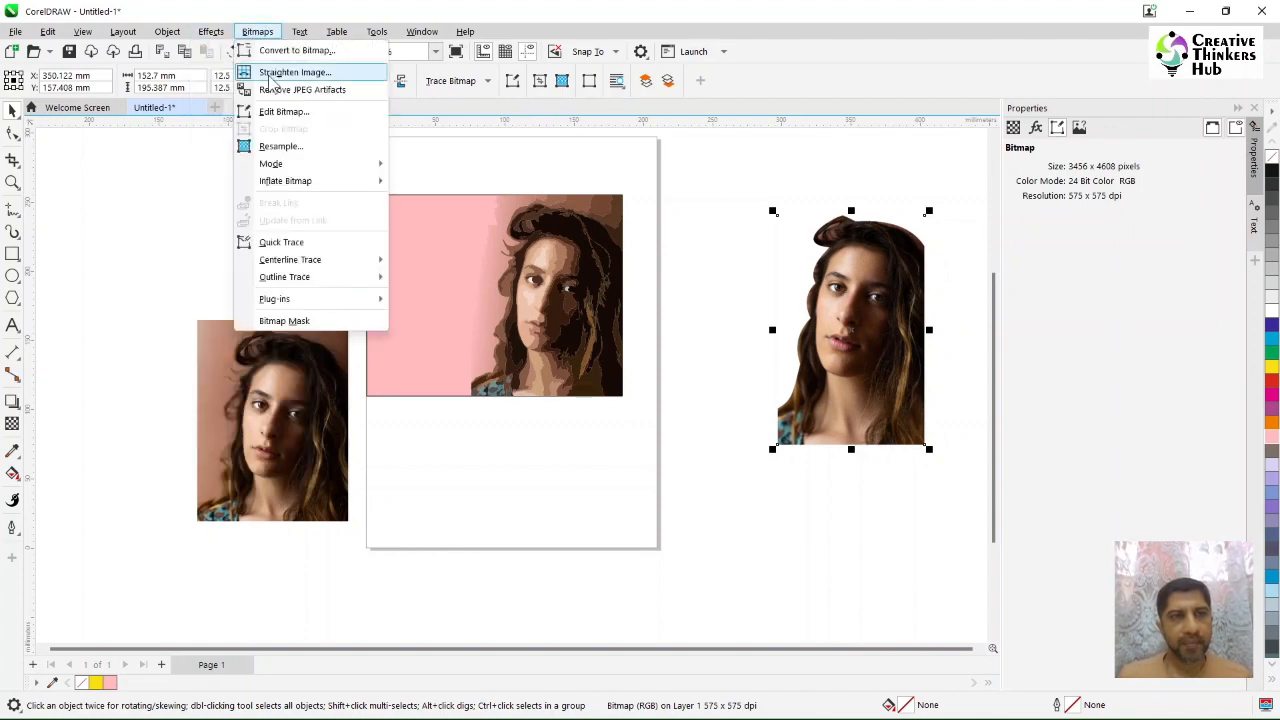
{"action": "left_click", "coordinate": [272, 72]}
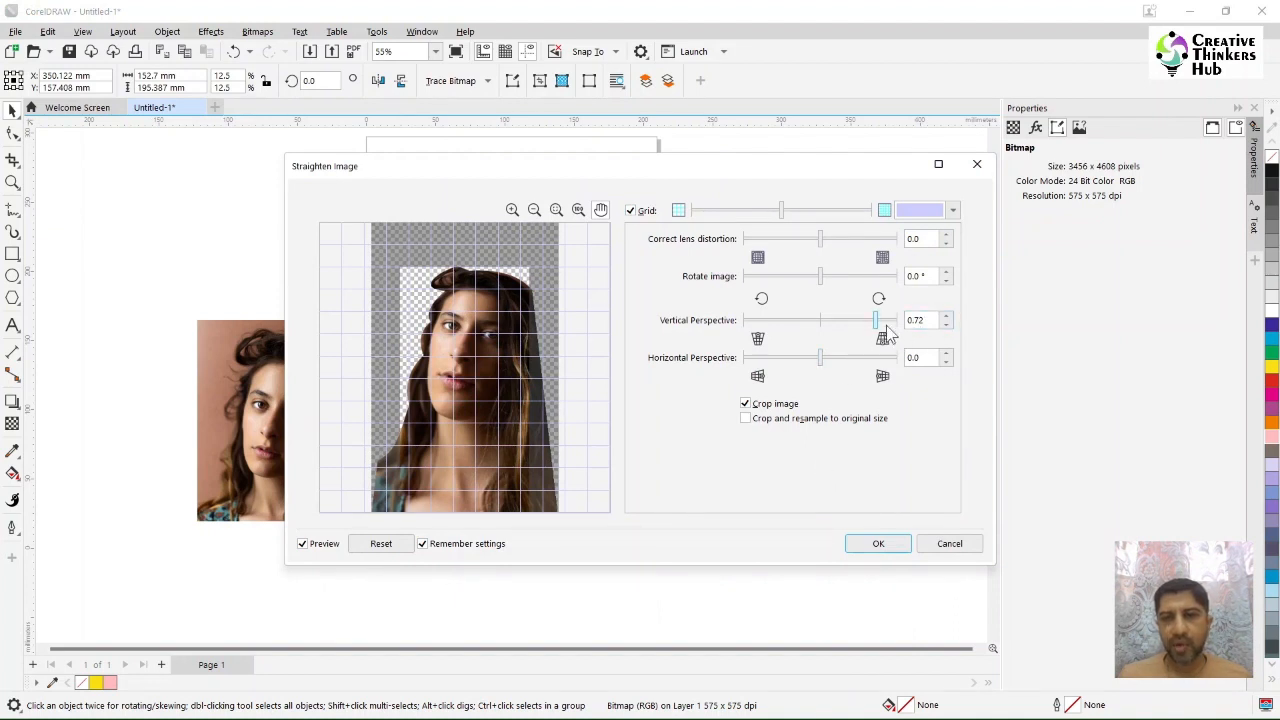
{"action": "left_click_drag", "start_coordinate": [877, 322], "coordinate": [760, 336]}
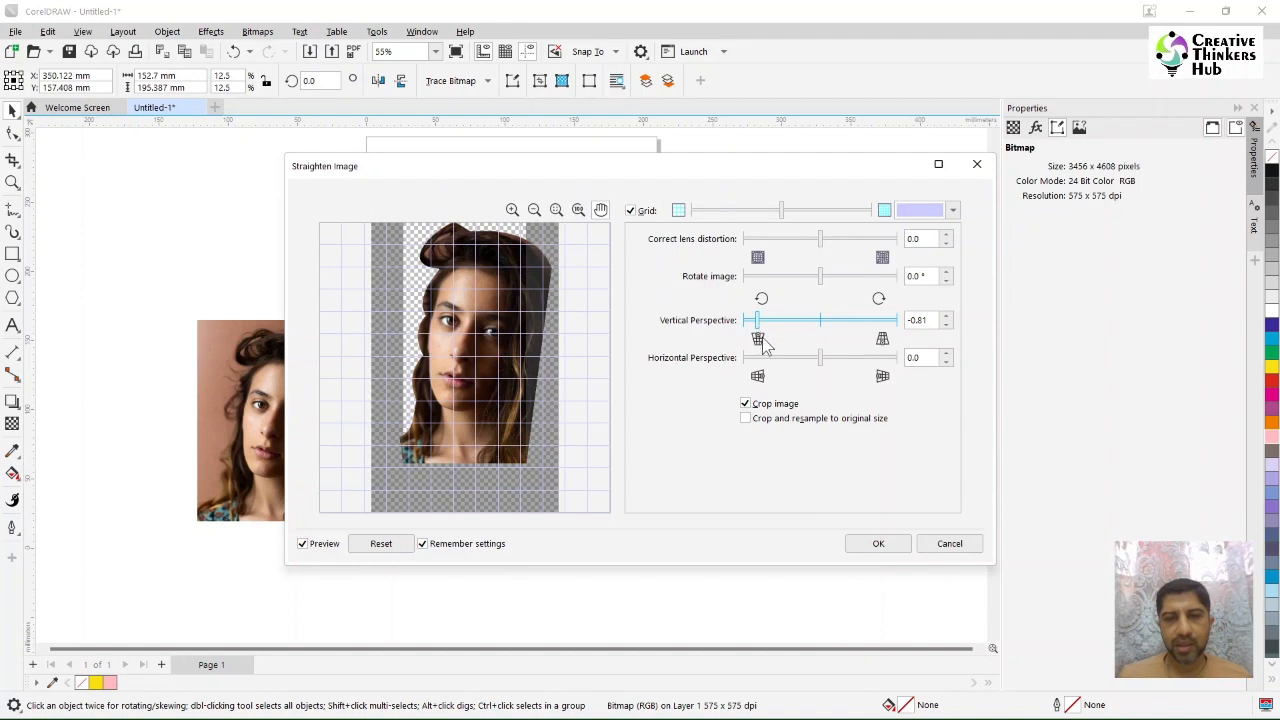
{"action": "left_click_drag", "start_coordinate": [822, 358], "coordinate": [872, 364]}
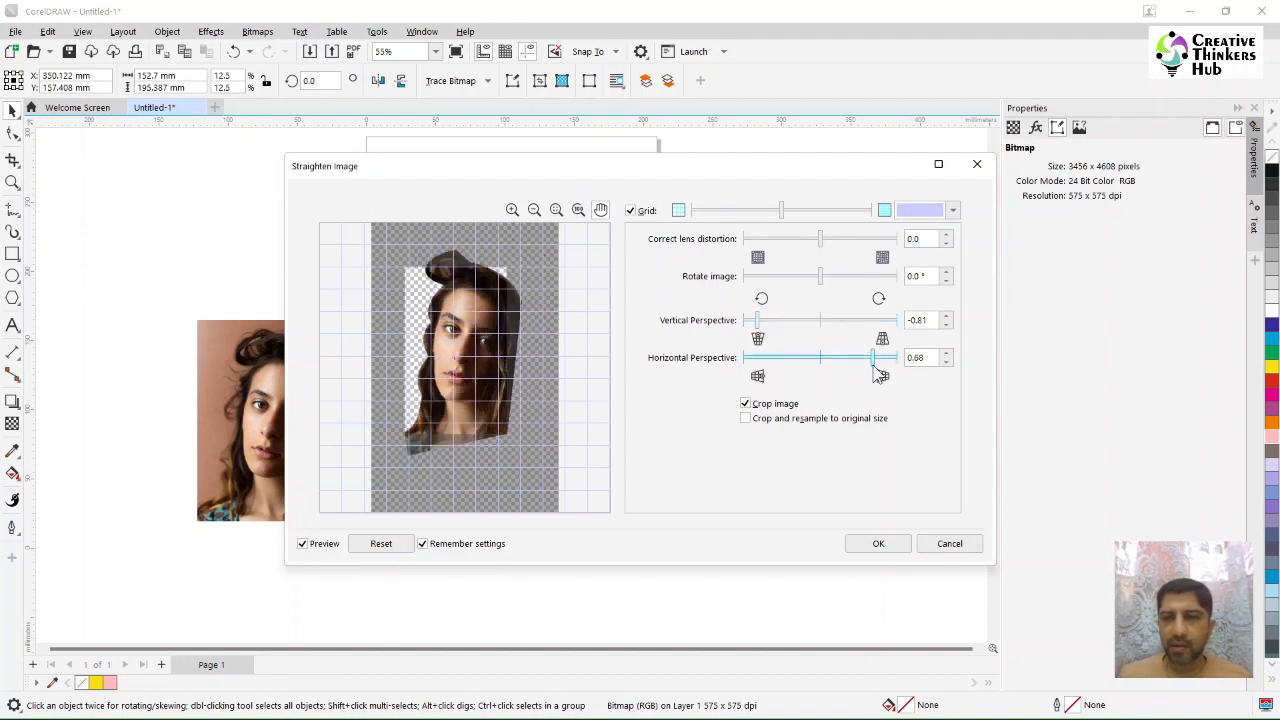
{"action": "left_click", "coordinate": [878, 545]}
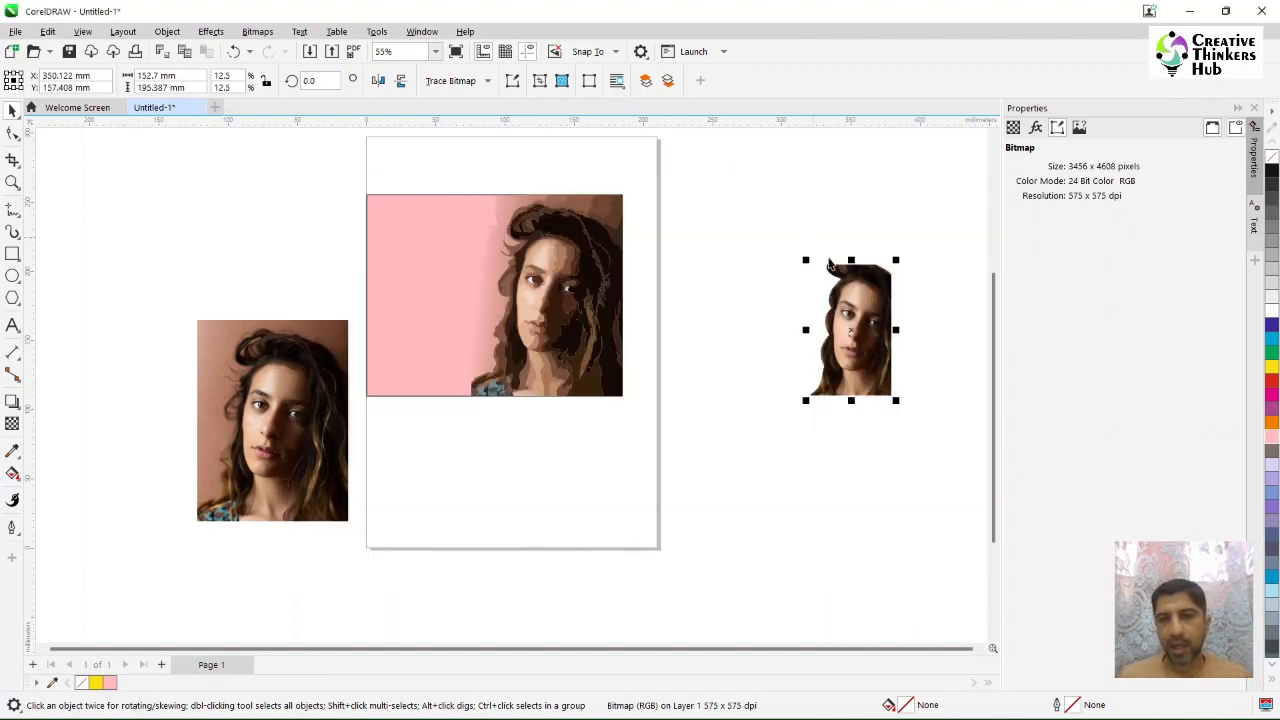
Move the original portrait photo next to the cut-out and scale it down to about 72 × 97 mm.
{"action": "left_click_drag", "start_coordinate": [260, 442], "coordinate": [715, 355]}
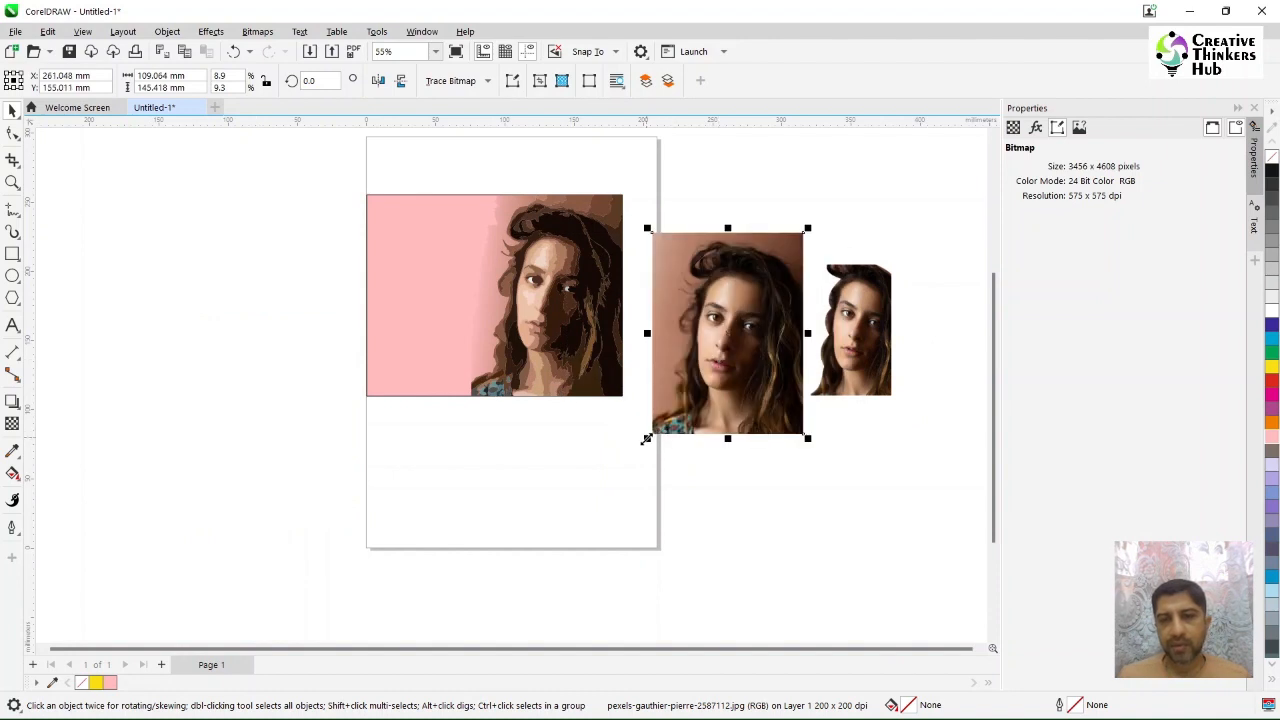
{"action": "left_click_drag", "start_coordinate": [646, 438], "coordinate": [712, 397]}
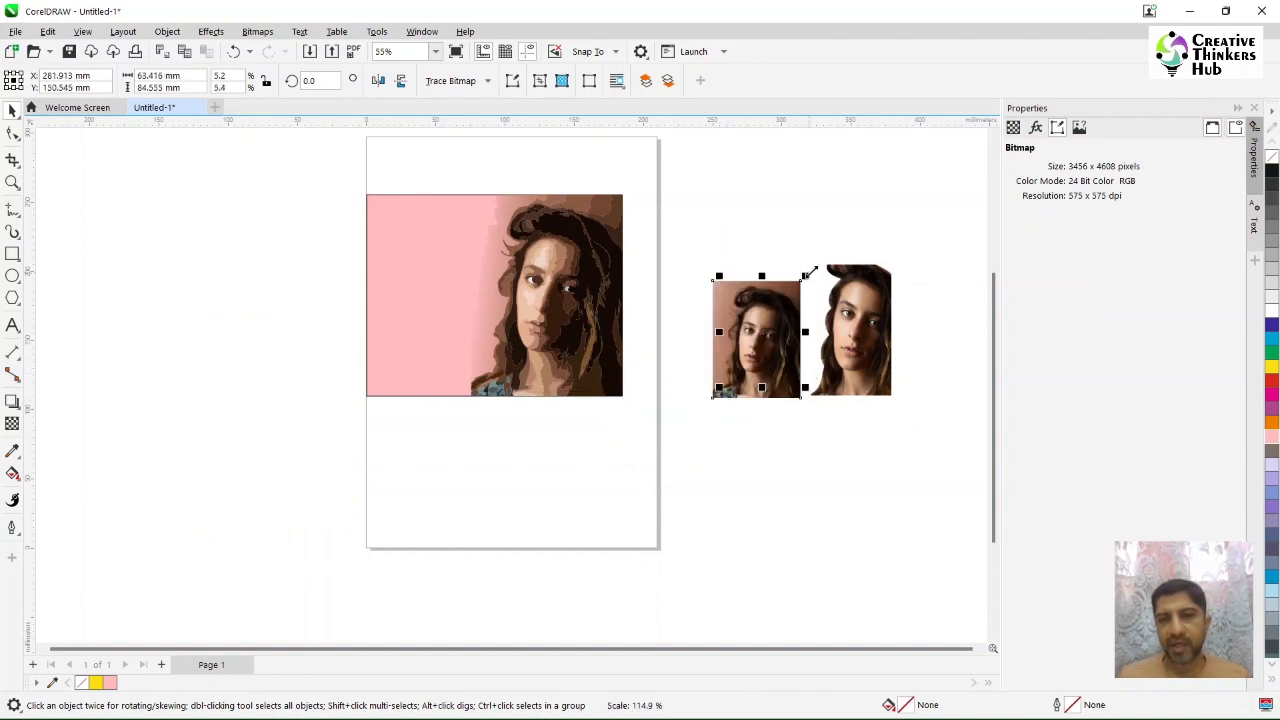
{"action": "mouse_move", "coordinate": [808, 272]}
{"action": "left_mouse_down"}
{"action": "mouse_move", "coordinate": [826, 263]}
{"action": "mouse_move", "coordinate": [813, 265]}
{"action": "left_mouse_up"}
Delete the cut-out portrait and place a duplicate of the original photo beside the original.
{"action": "left_click", "coordinate": [855, 375]}
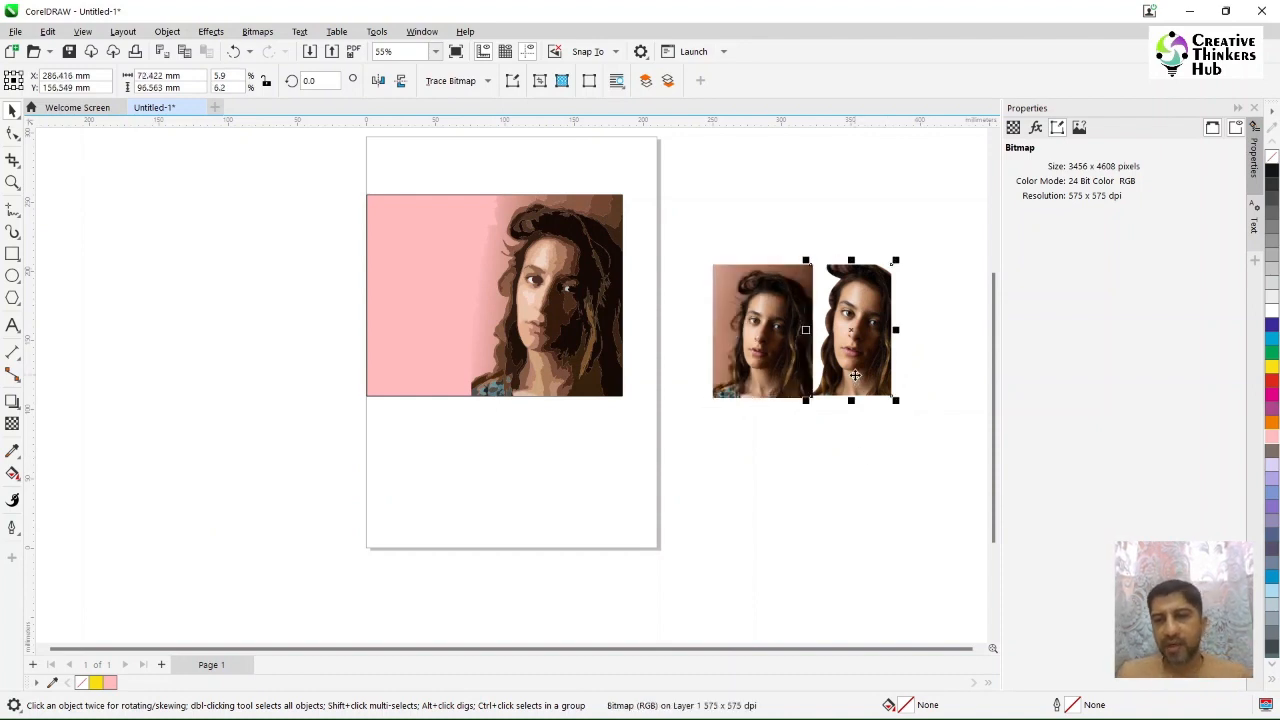
{"action": "key", "text": "Delete"}
{"action": "left_click", "coordinate": [785, 369]}
{"action": "key", "text": "ctrl+d"}
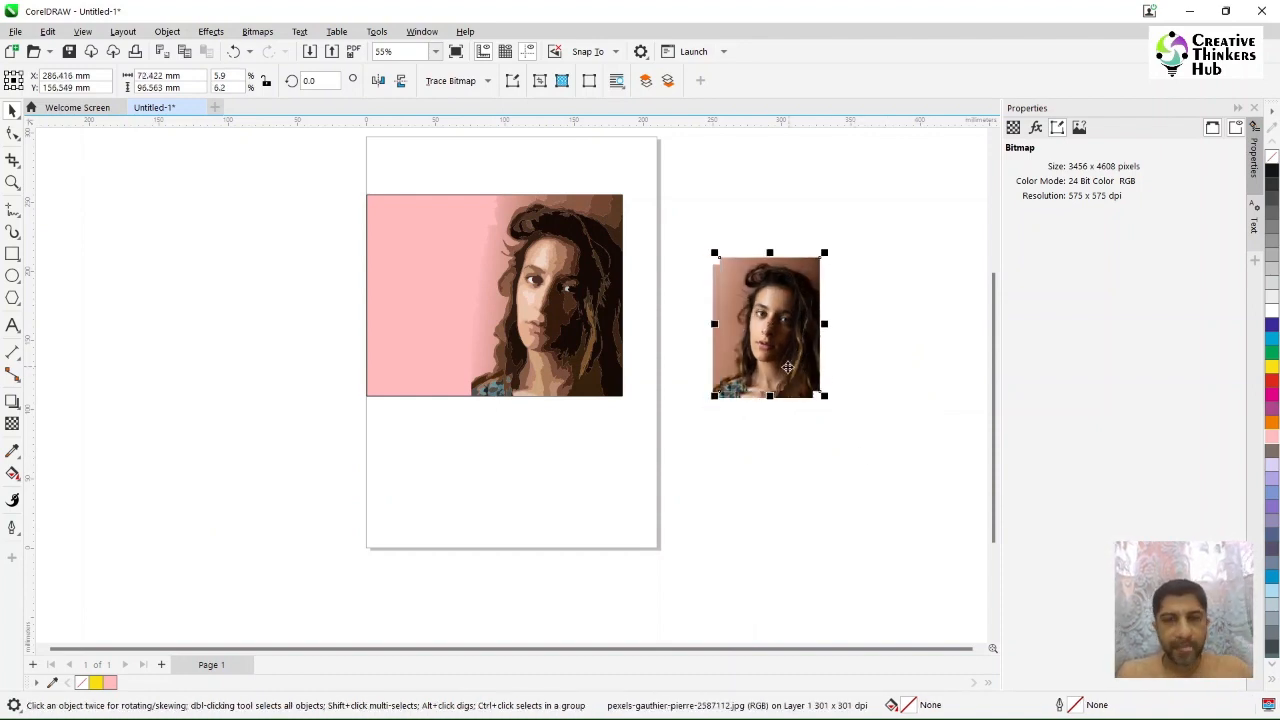
{"action": "left_click_drag", "start_coordinate": [785, 369], "coordinate": [888, 367]}
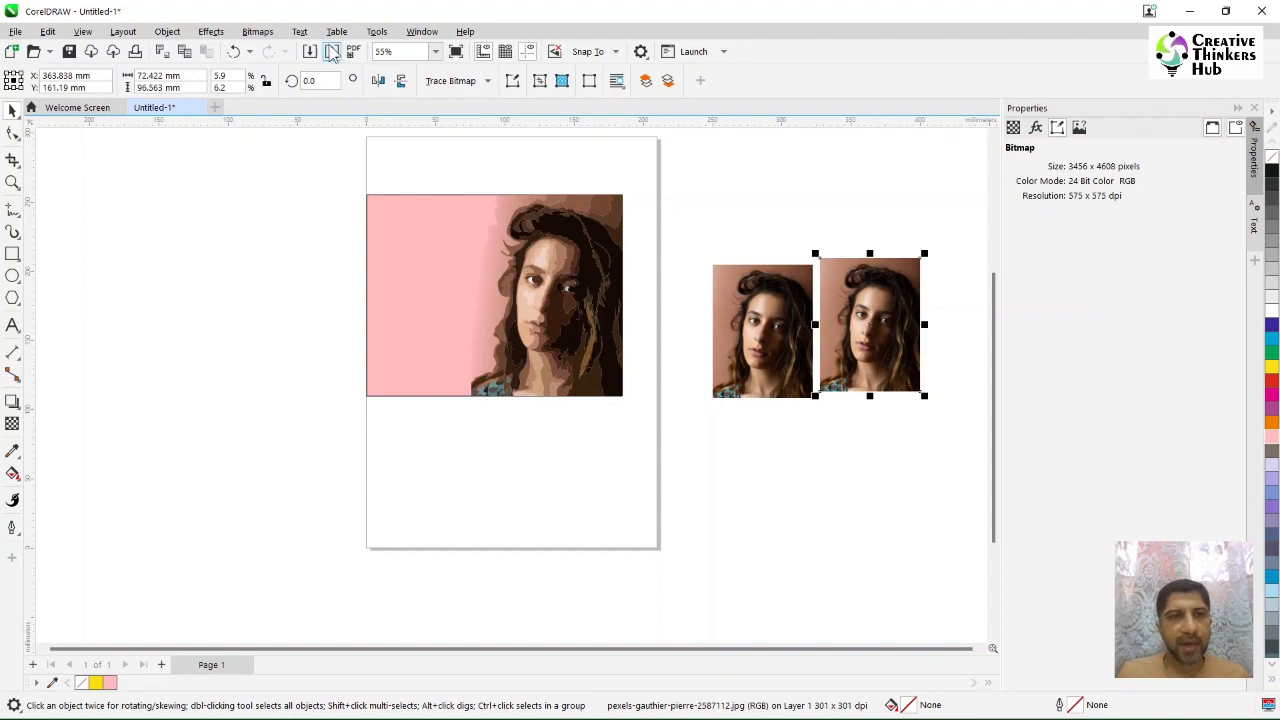
{"action": "left_click", "coordinate": [256, 33]}
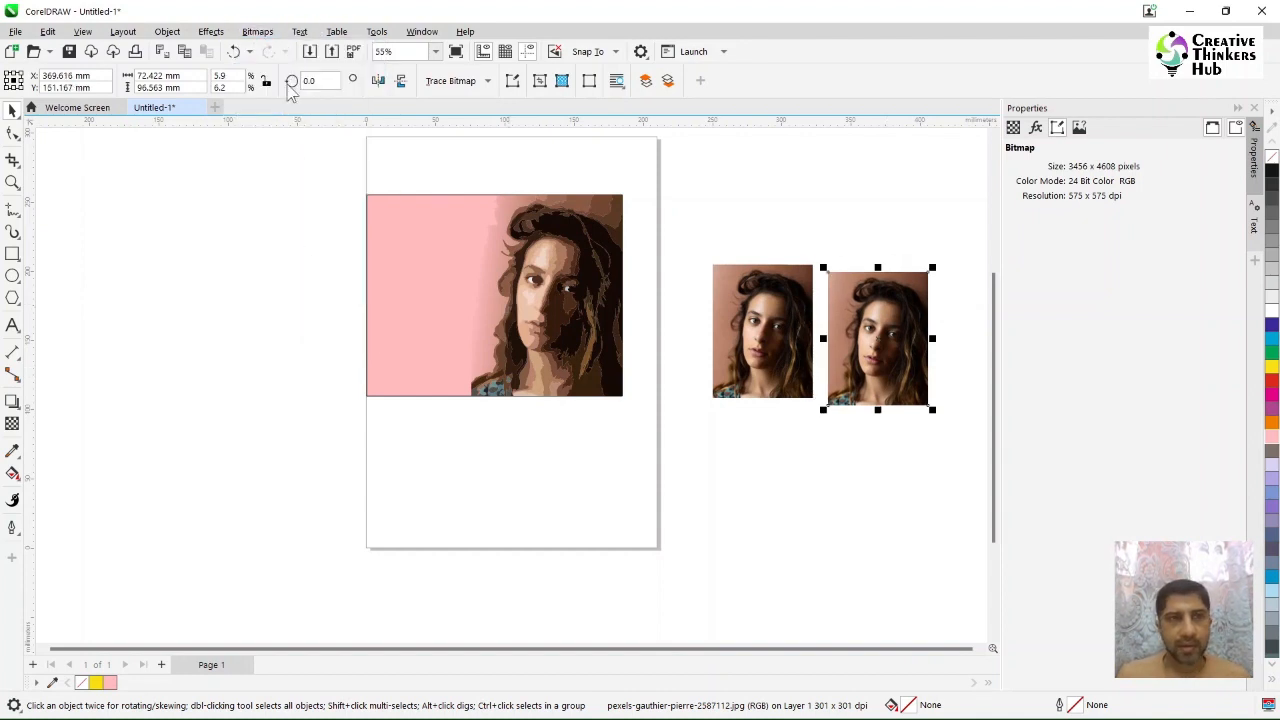
{"action": "left_click", "coordinate": [259, 32]}
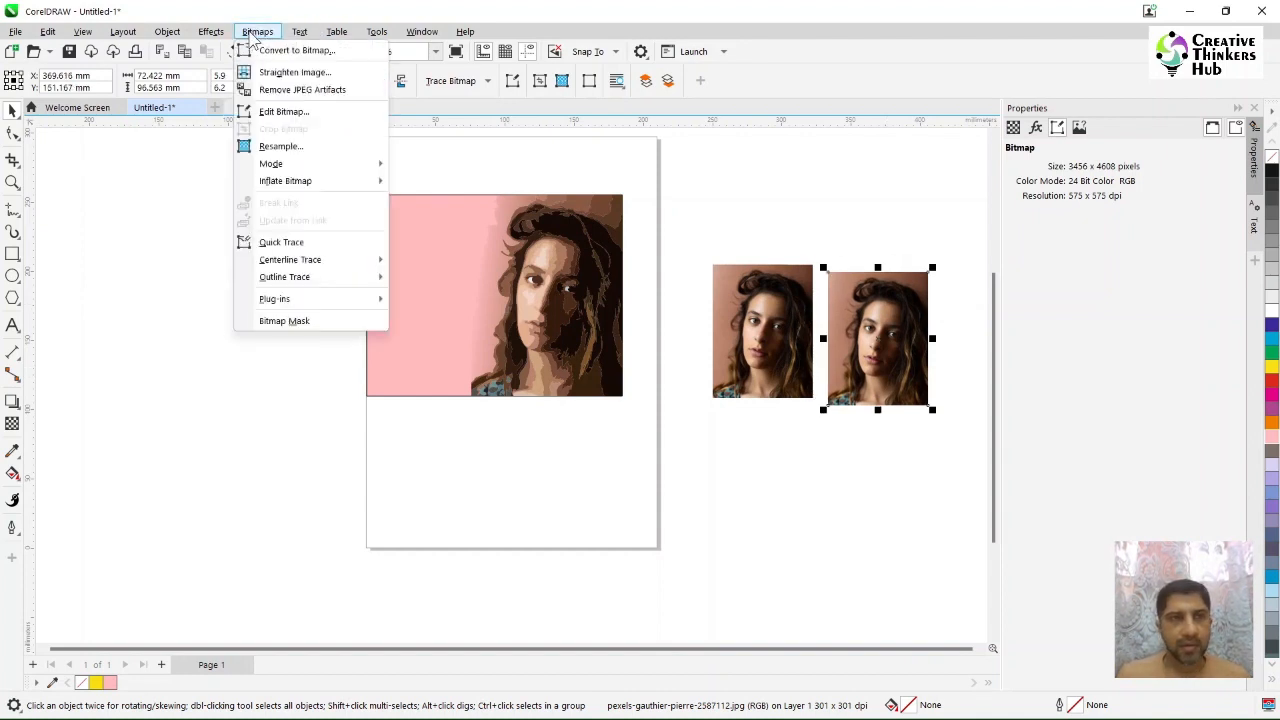
{"action": "left_click", "coordinate": [285, 147]}
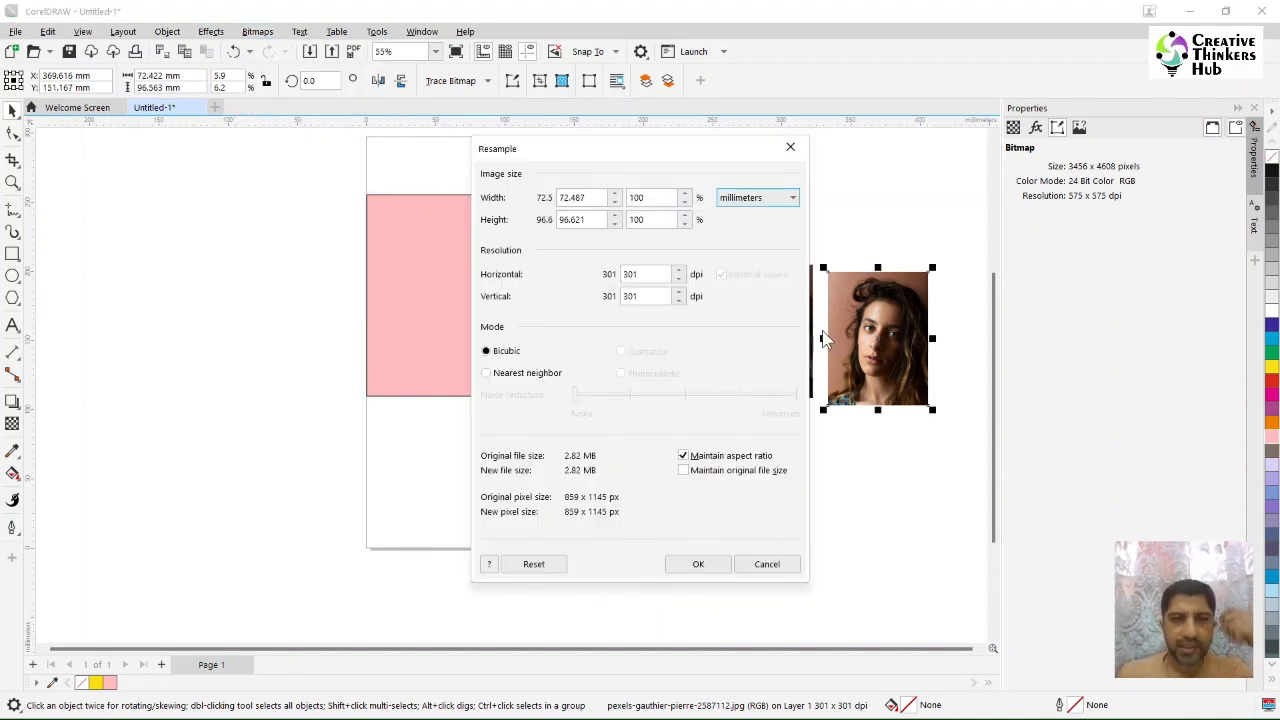
{"action": "left_click", "coordinate": [767, 565]}
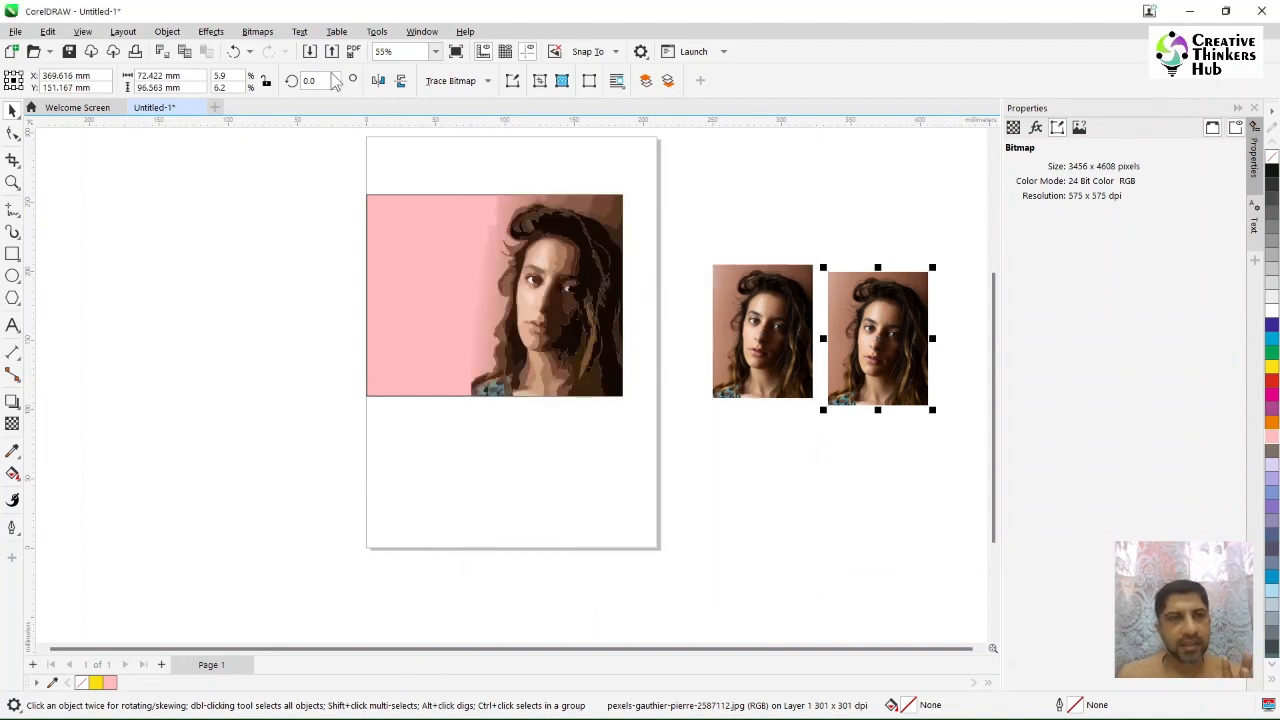
Begin converting the duplicate portrait to Black and White (1-bit) and preview the Line Art and Ordered conversion methods.
{"action": "left_click", "coordinate": [257, 31]}
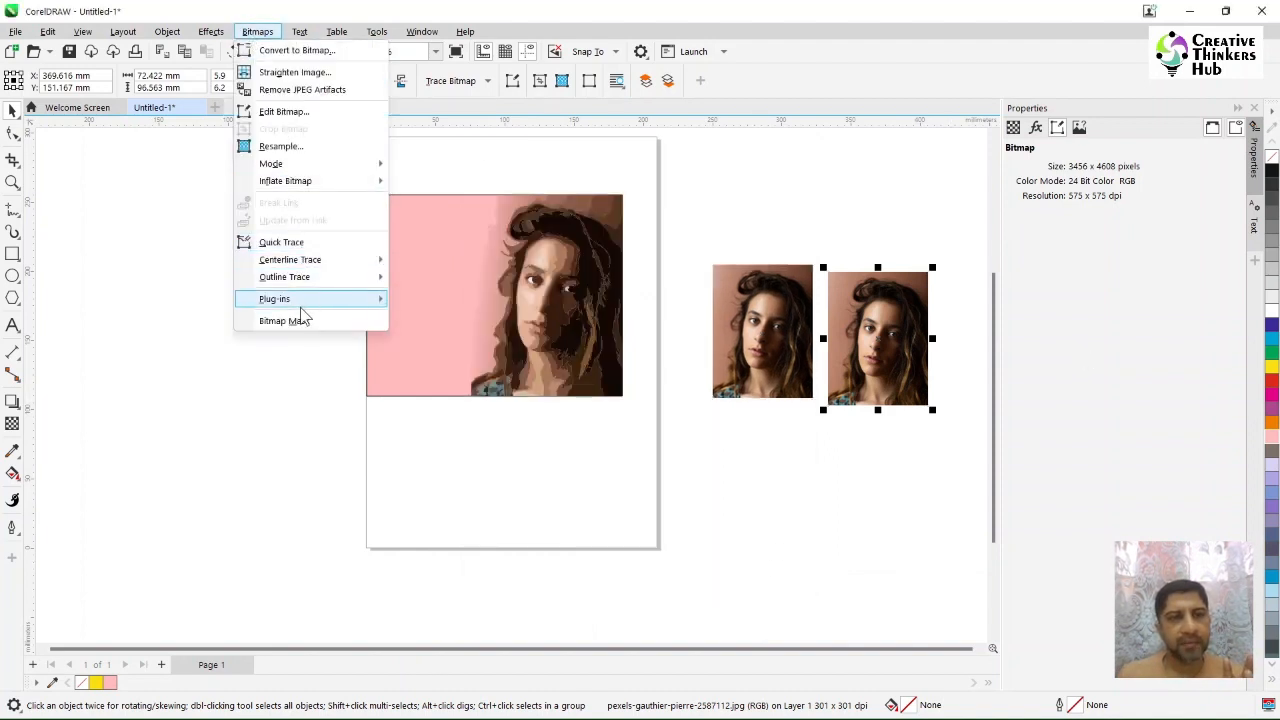
{"action": "mouse_move", "coordinate": [371, 166]}
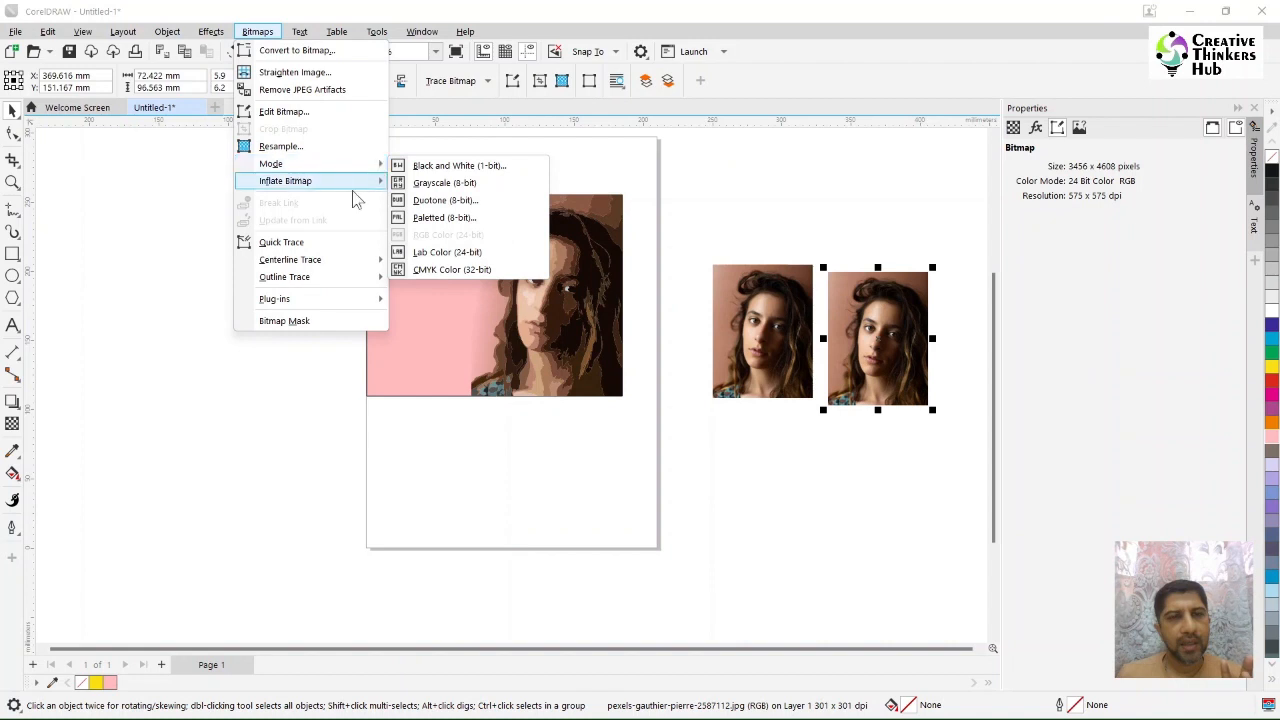
{"action": "left_click", "coordinate": [437, 167]}
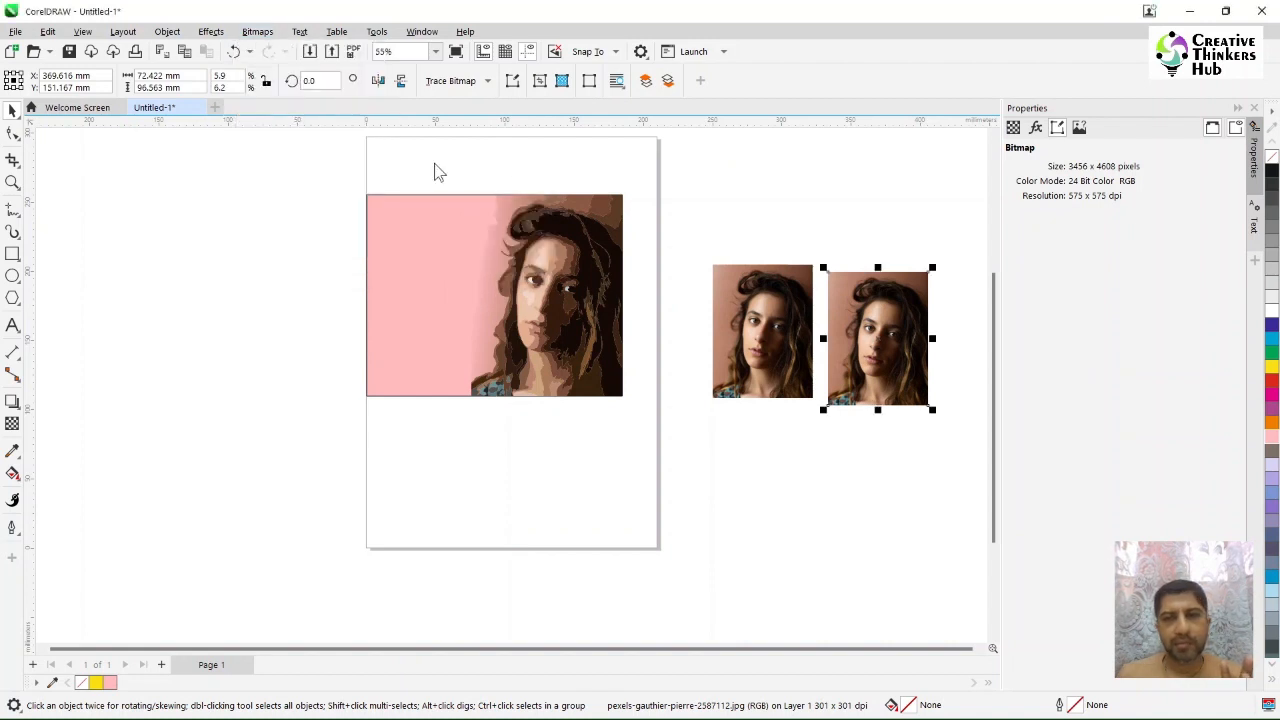
{"action": "left_click", "coordinate": [566, 442]}
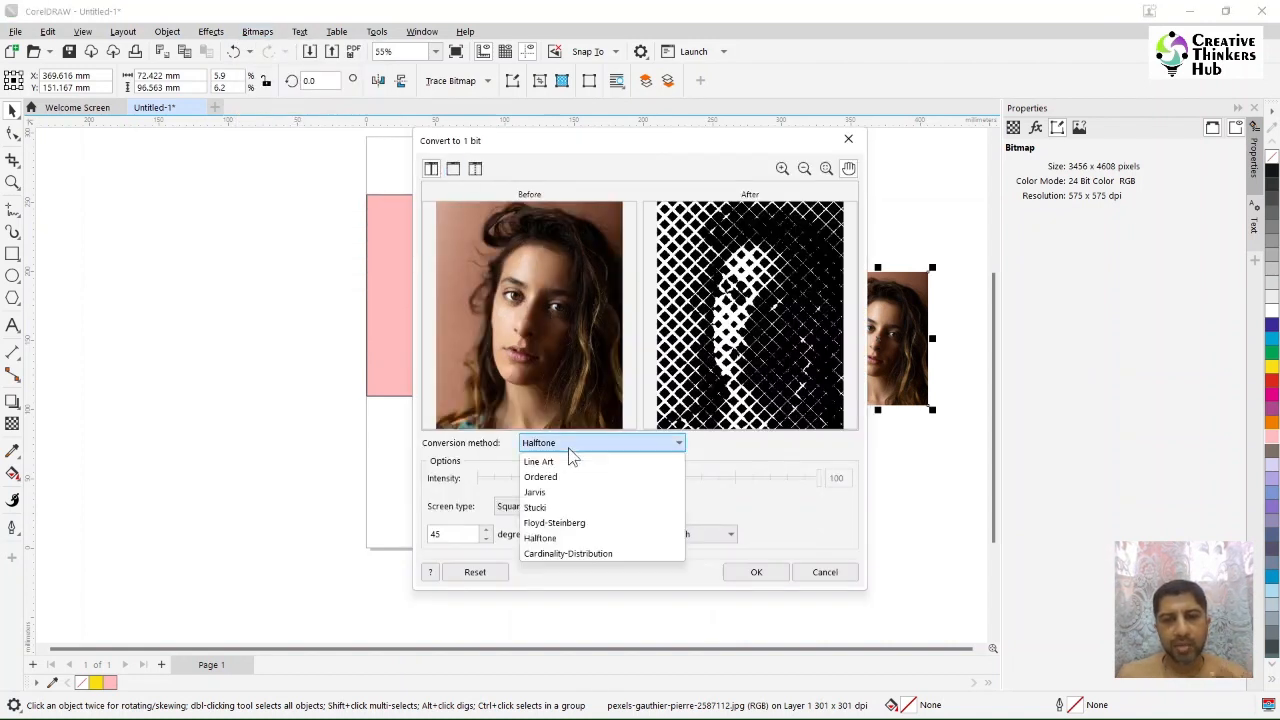
{"action": "left_click", "coordinate": [566, 457]}
{"action": "left_click", "coordinate": [576, 443]}
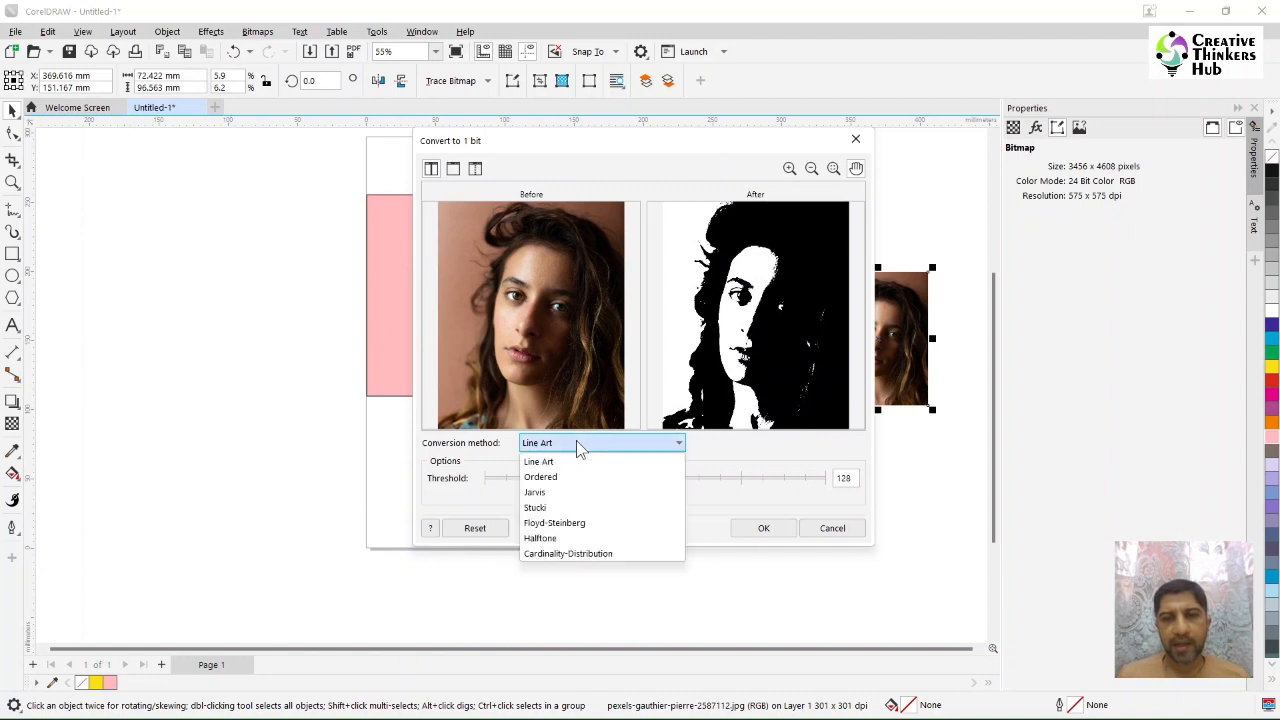
{"action": "left_click", "coordinate": [576, 473]}
Preview the Jarvis and Stucki methods and convert the duplicate portrait using Floyd-Steinberg.
{"action": "left_click", "coordinate": [586, 446]}
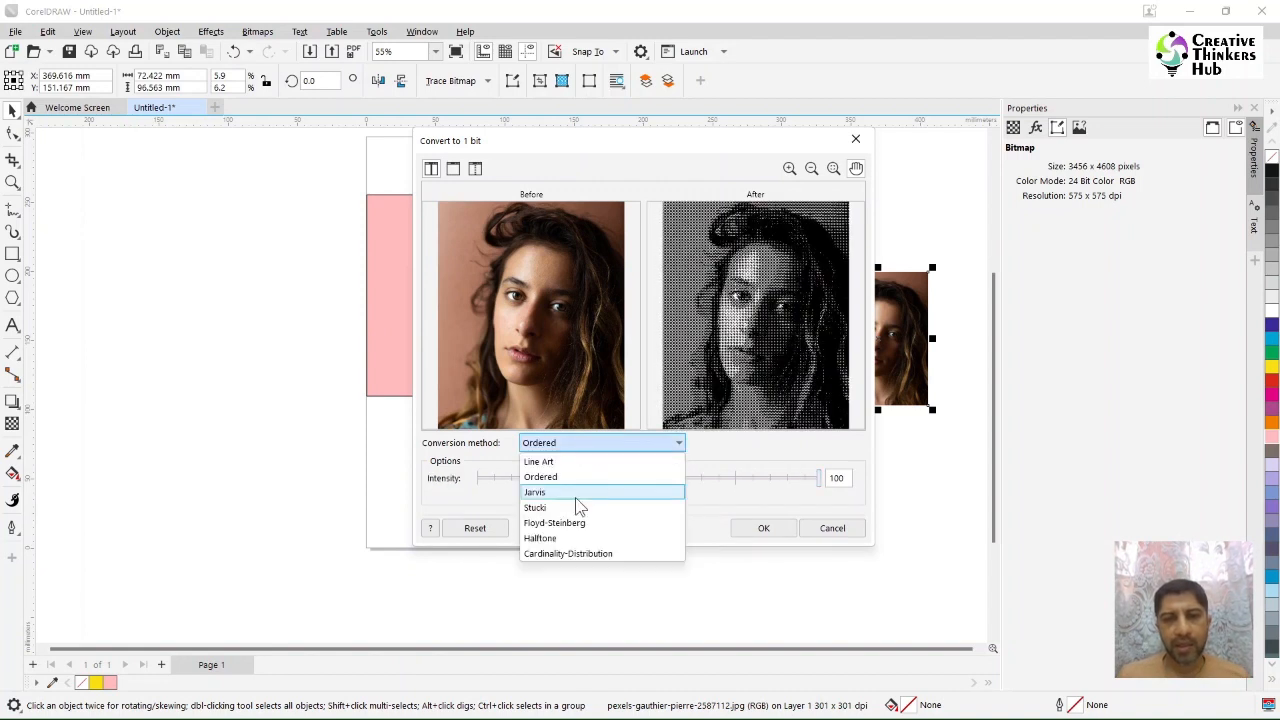
{"action": "left_click", "coordinate": [575, 492]}
{"action": "left_click", "coordinate": [588, 443]}
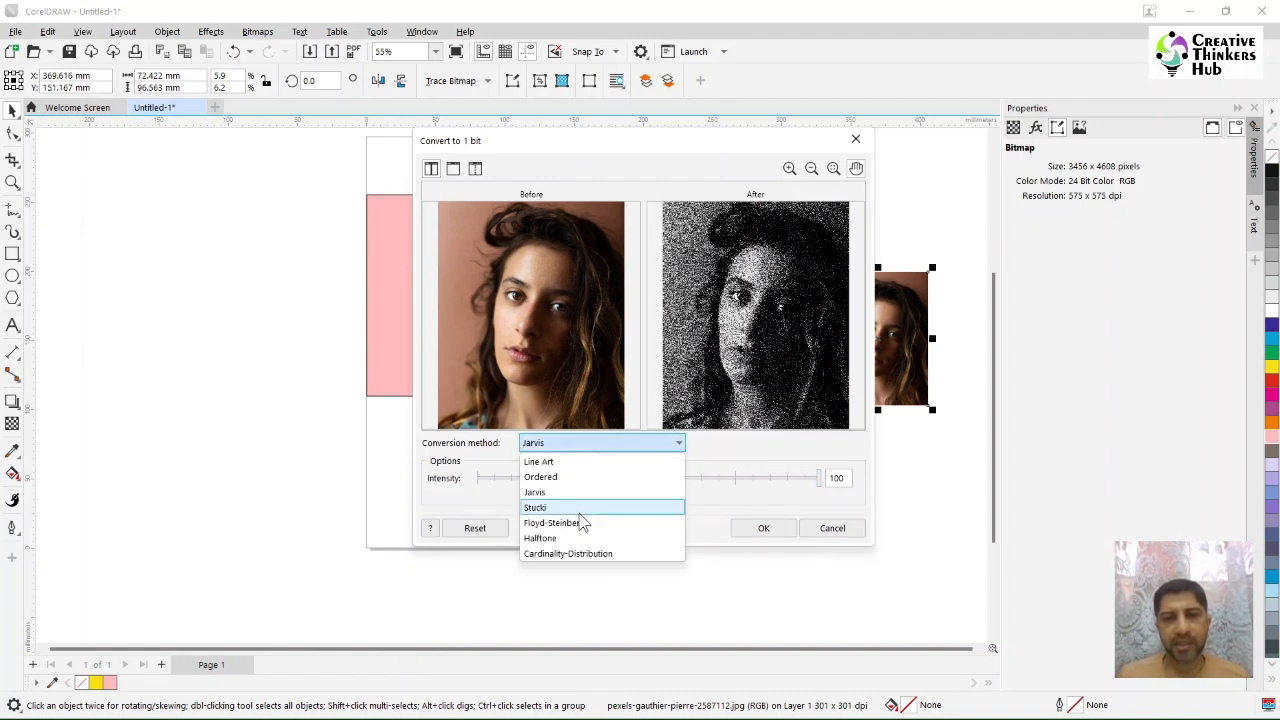
{"action": "left_click", "coordinate": [578, 508]}
{"action": "left_click", "coordinate": [594, 444]}
{"action": "left_click", "coordinate": [575, 524]}
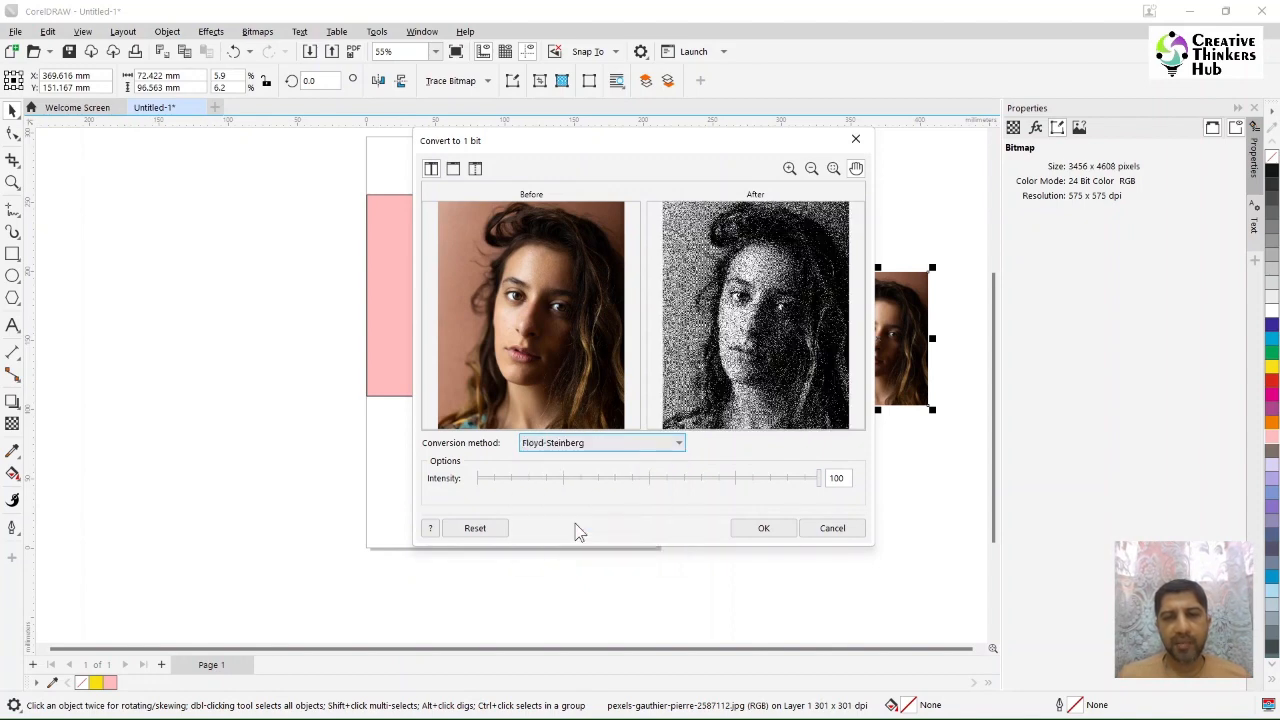
{"action": "left_click", "coordinate": [760, 530]}
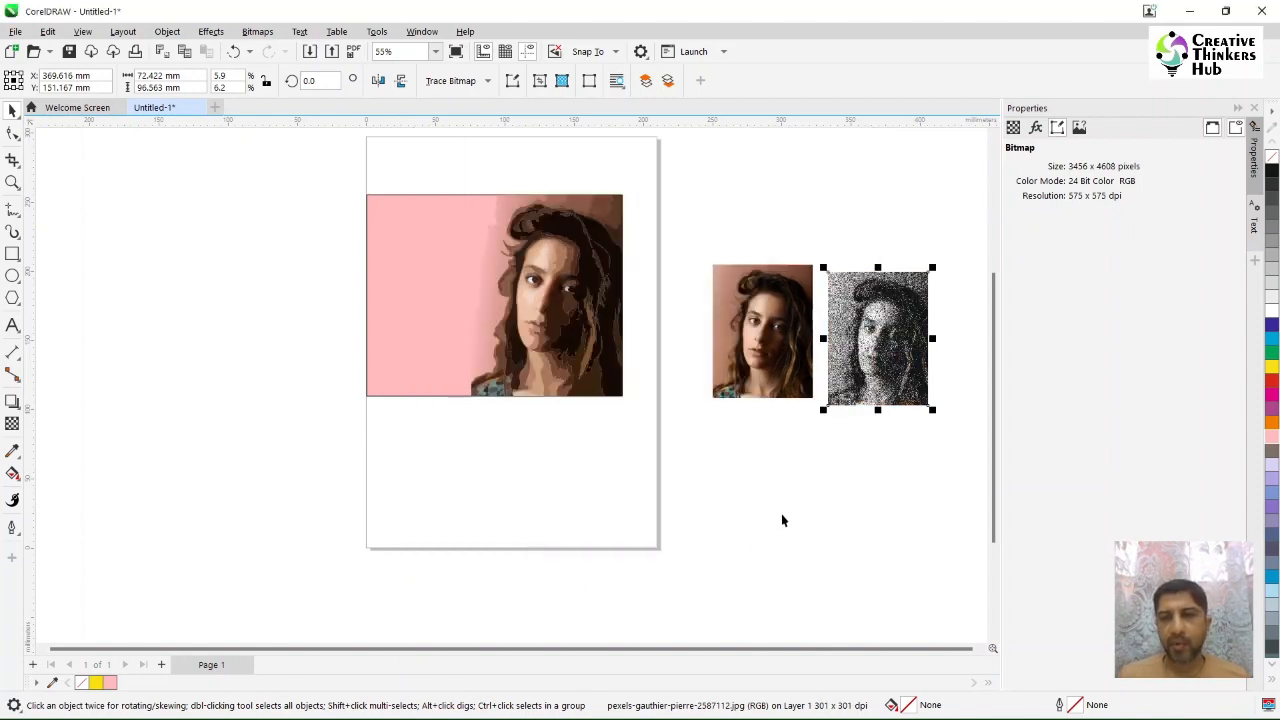
Raise the black-and-white portrait about 16 mm and compare it with the colour portrait and the traced artwork.
{"action": "left_click_drag", "start_coordinate": [904, 363], "coordinate": [868, 330]}
{"action": "scroll", "coordinate": [868, 330], "scroll_direction": "up", "scroll_amount": 2}
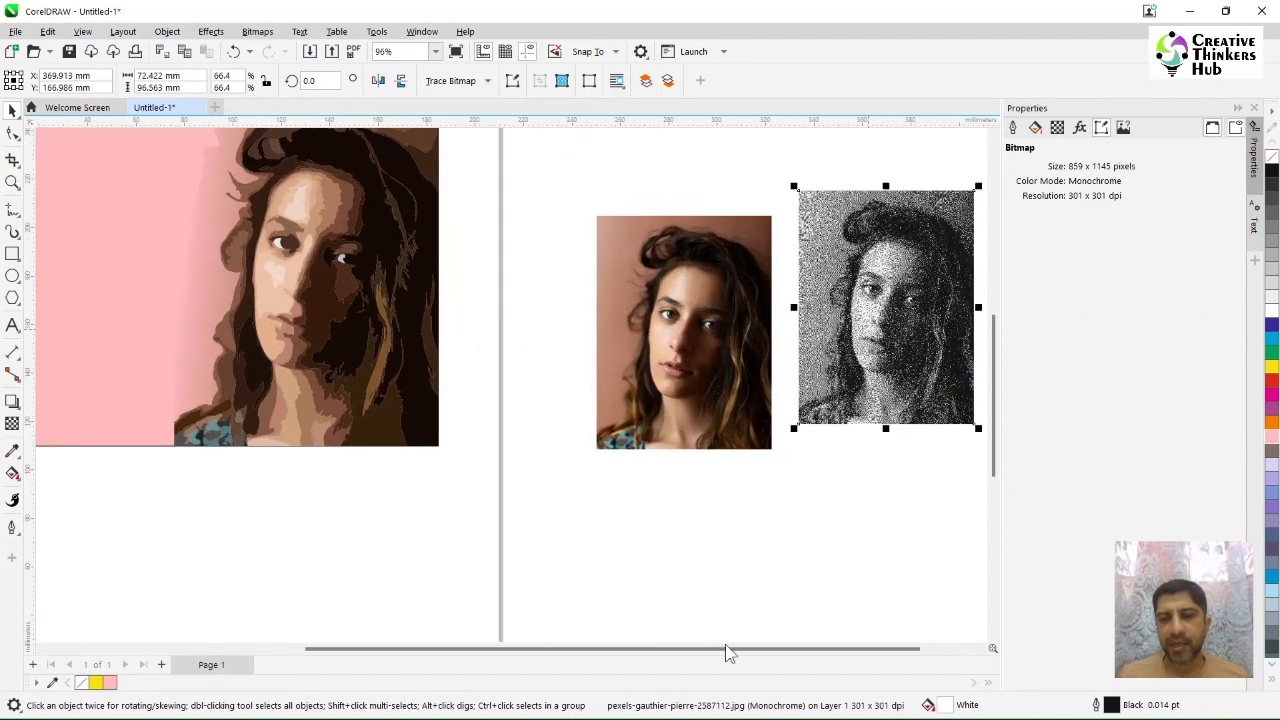
{"action": "left_click_drag", "start_coordinate": [711, 650], "coordinate": [772, 656]}
{"action": "left_click", "coordinate": [575, 398]}
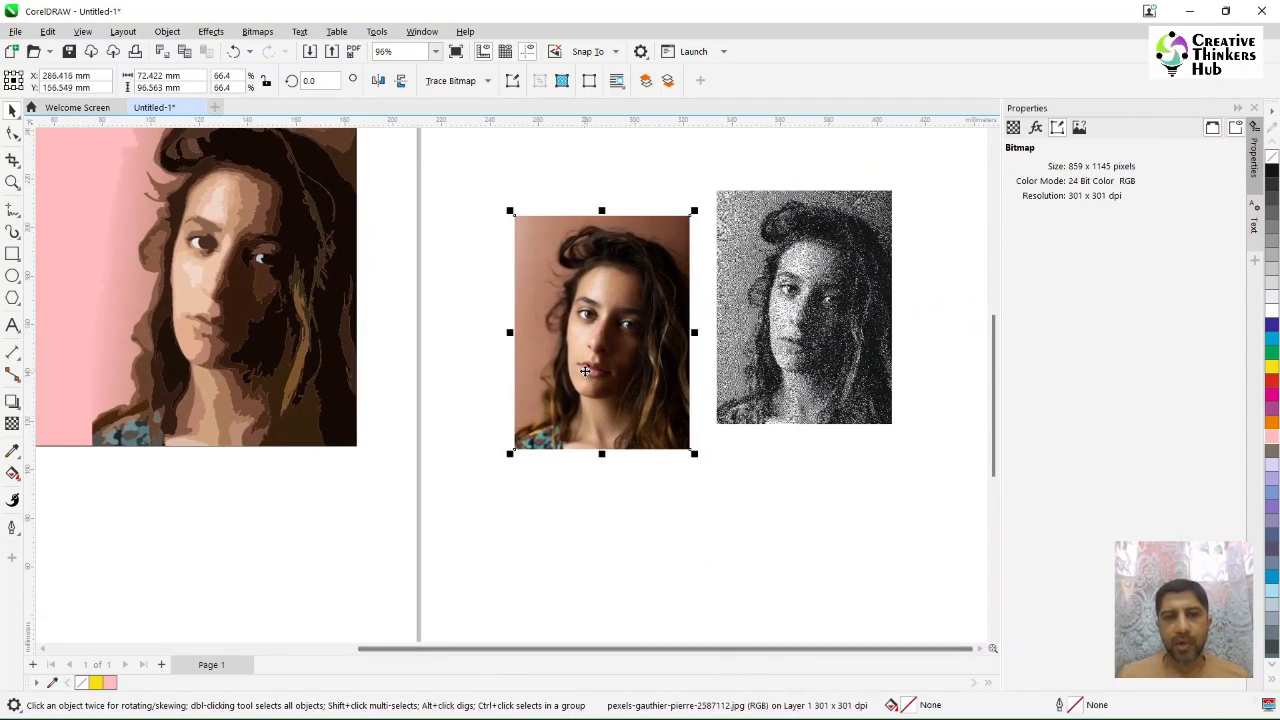
{"action": "left_click", "coordinate": [205, 307]}
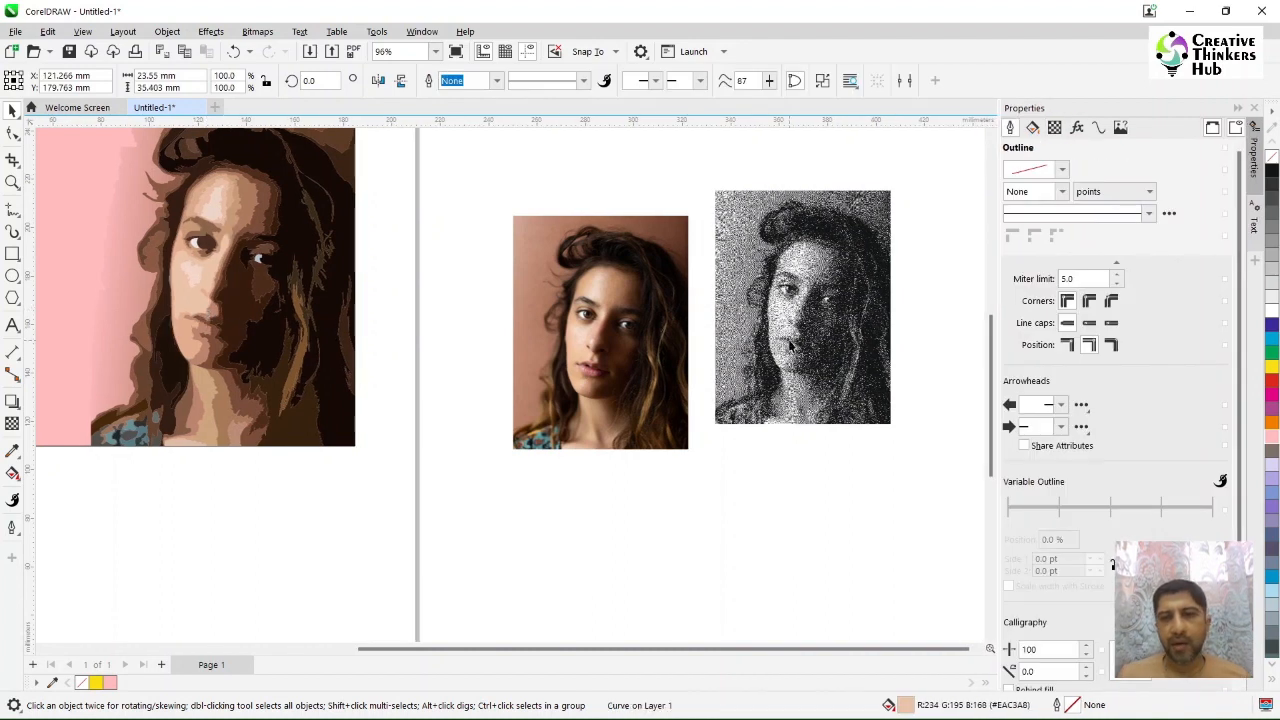
{"action": "left_click", "coordinate": [794, 346]}
Browse the bitmap effect presets for the colour portrait and apply the High Contrast preset.
{"action": "left_click", "coordinate": [599, 381]}
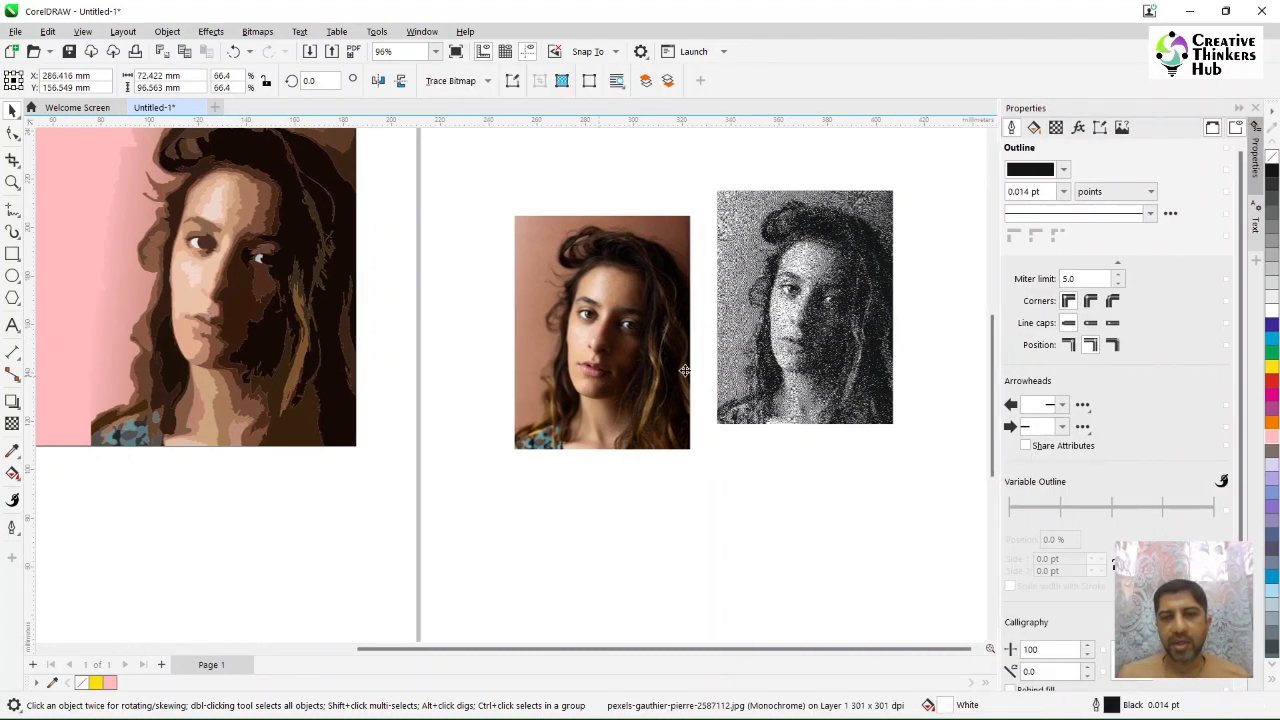
{"action": "left_click", "coordinate": [1036, 130]}
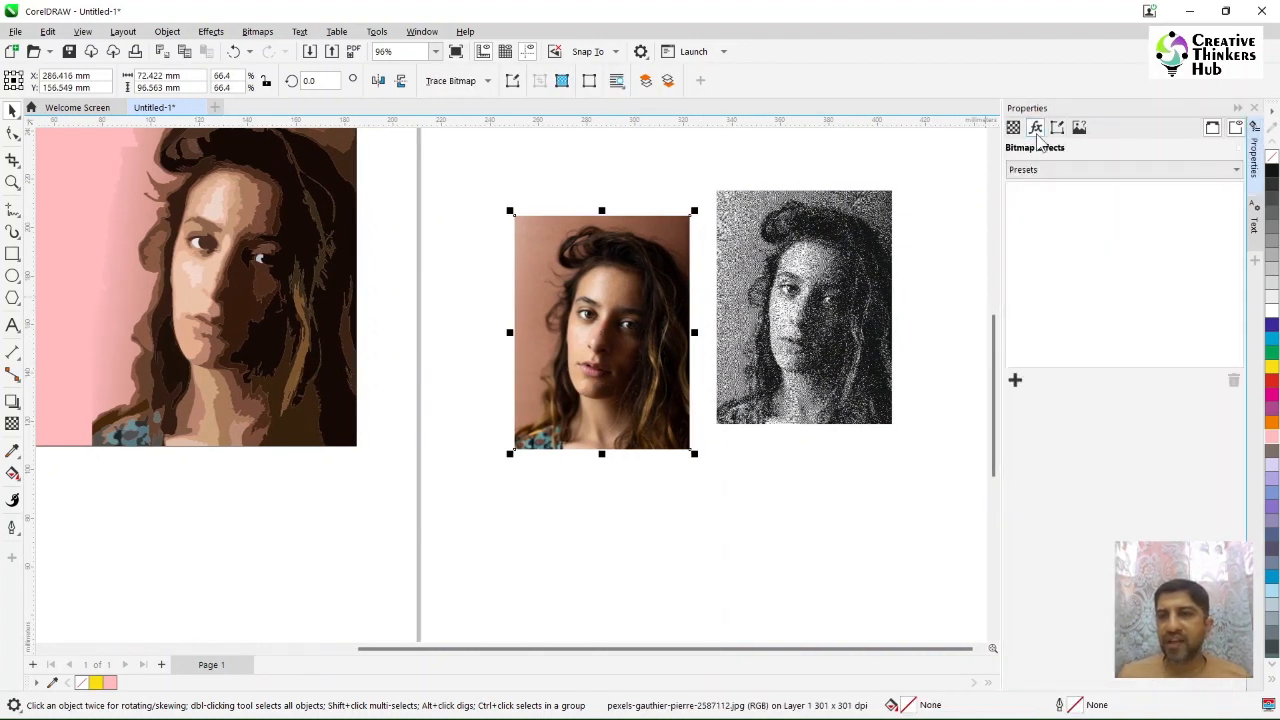
{"action": "left_click", "coordinate": [1046, 171]}
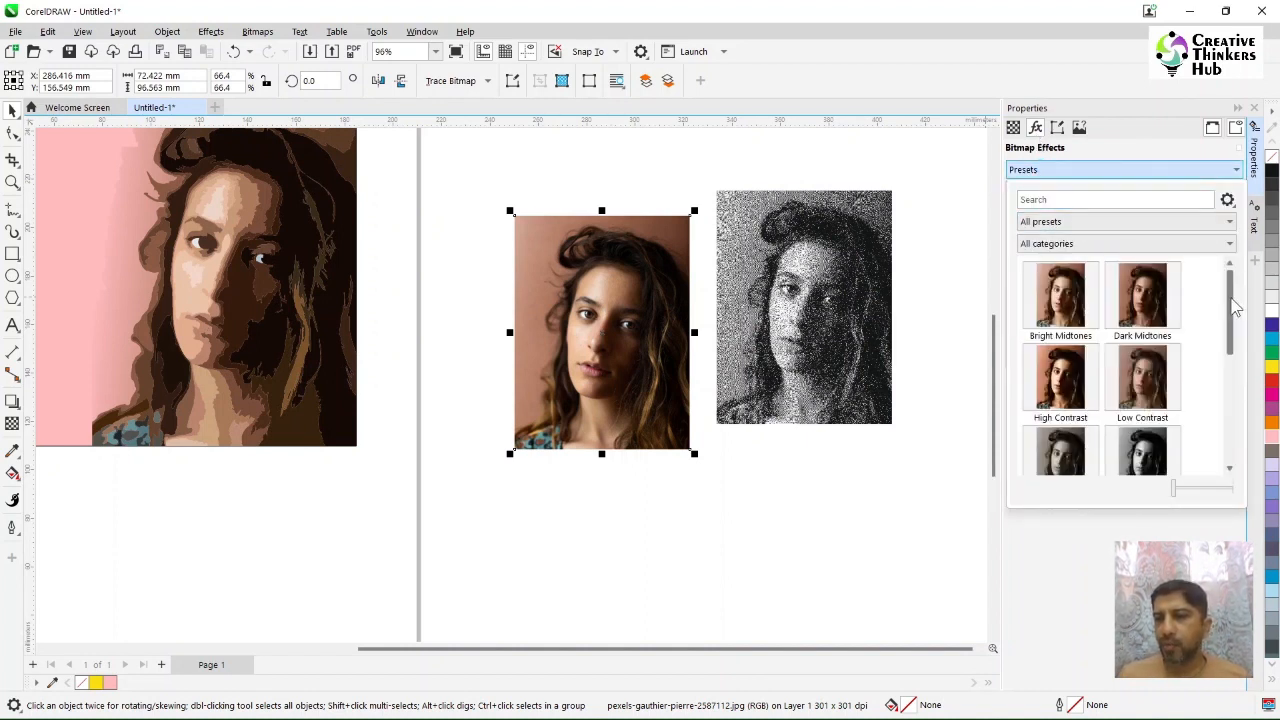
{"action": "scroll", "coordinate": [1216, 381], "scroll_direction": "down", "scroll_amount": 3}
{"action": "scroll", "coordinate": [1216, 381], "scroll_direction": "down", "scroll_amount": 1}
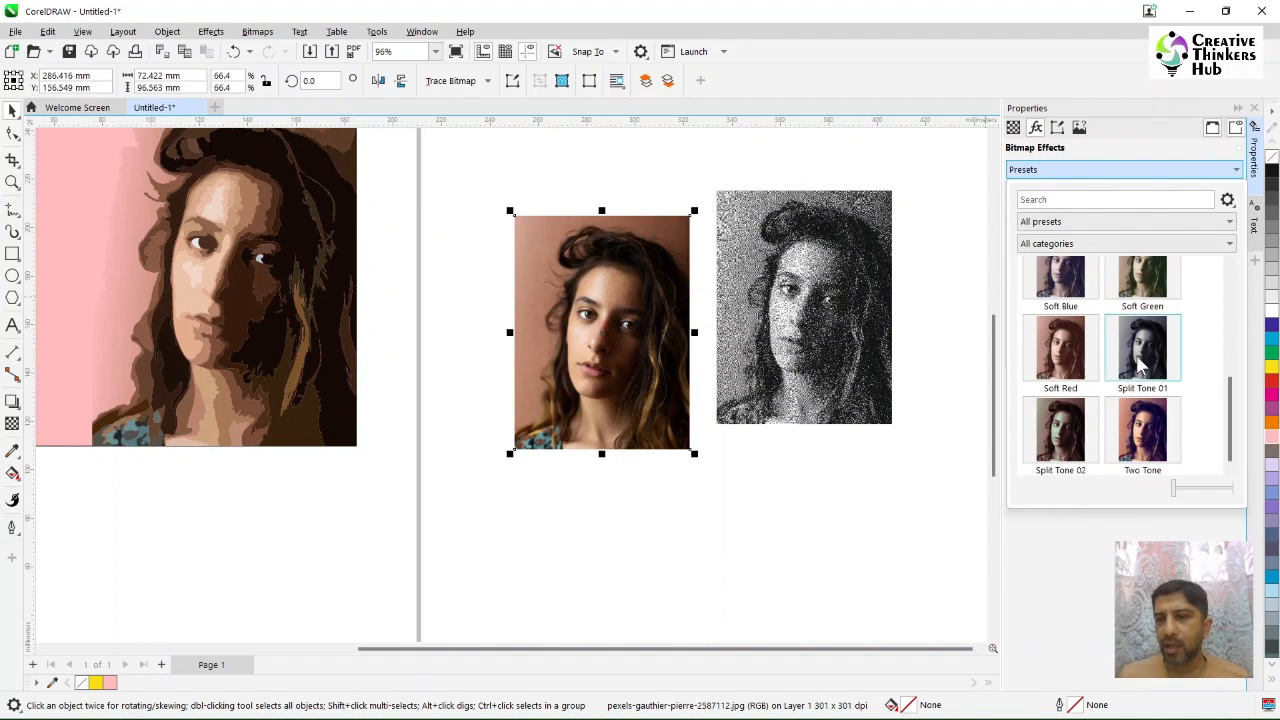
{"action": "left_click", "coordinate": [1168, 378]}
{"action": "scroll", "coordinate": [1150, 350], "scroll_direction": "up", "scroll_amount": 4}
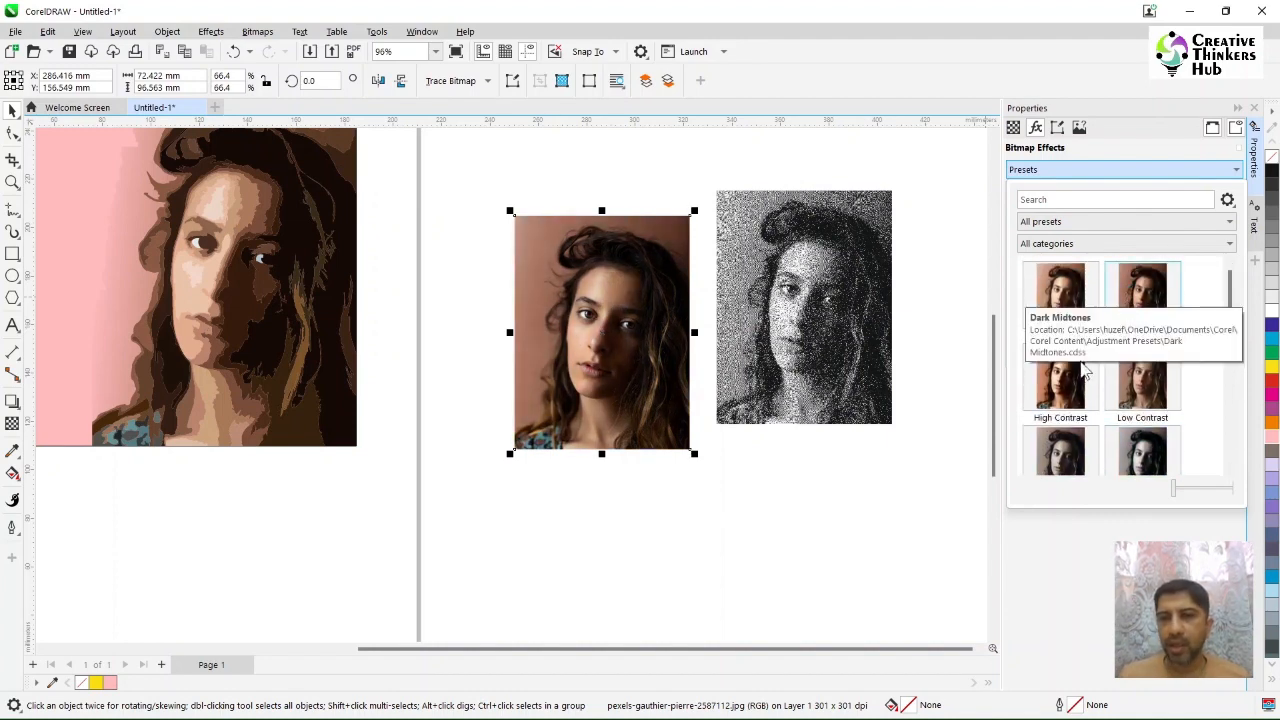
Examine the bitmap effect preset and category filters and the portrait's applied effects, and leave the portrait deselected.
{"action": "left_click", "coordinate": [1068, 222]}
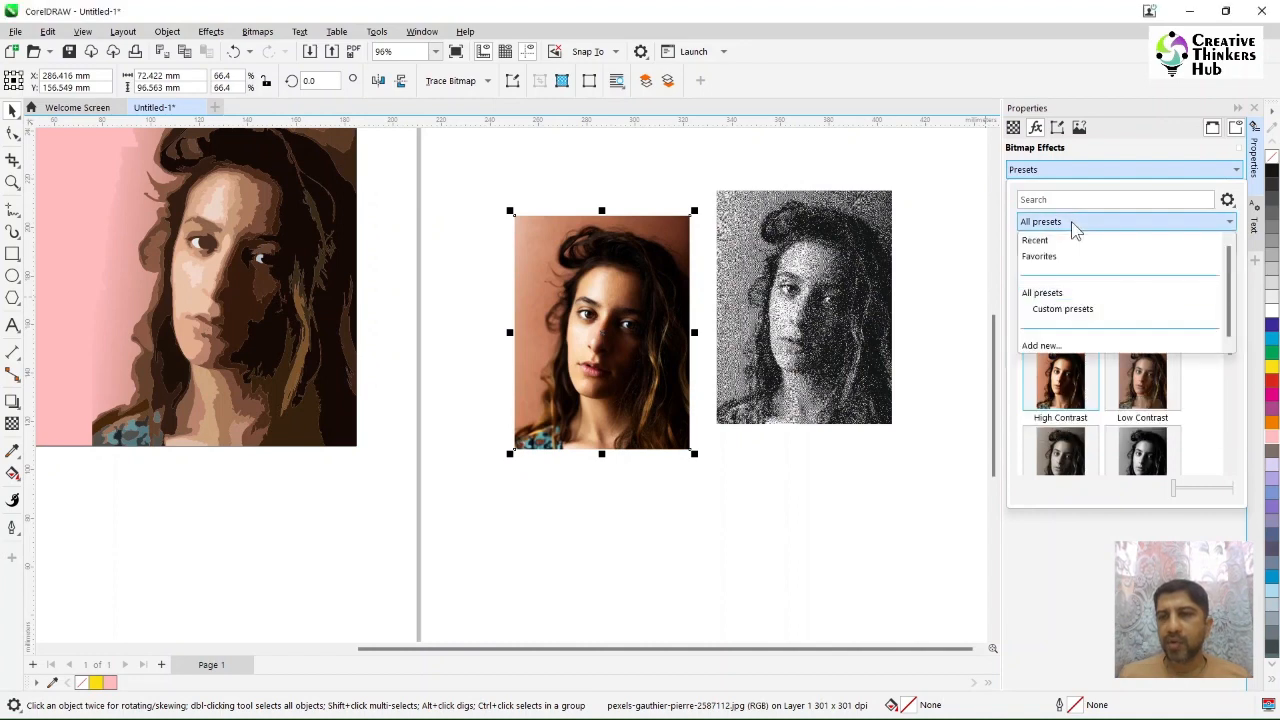
{"action": "left_click", "coordinate": [1068, 224]}
{"action": "left_click", "coordinate": [1068, 246]}
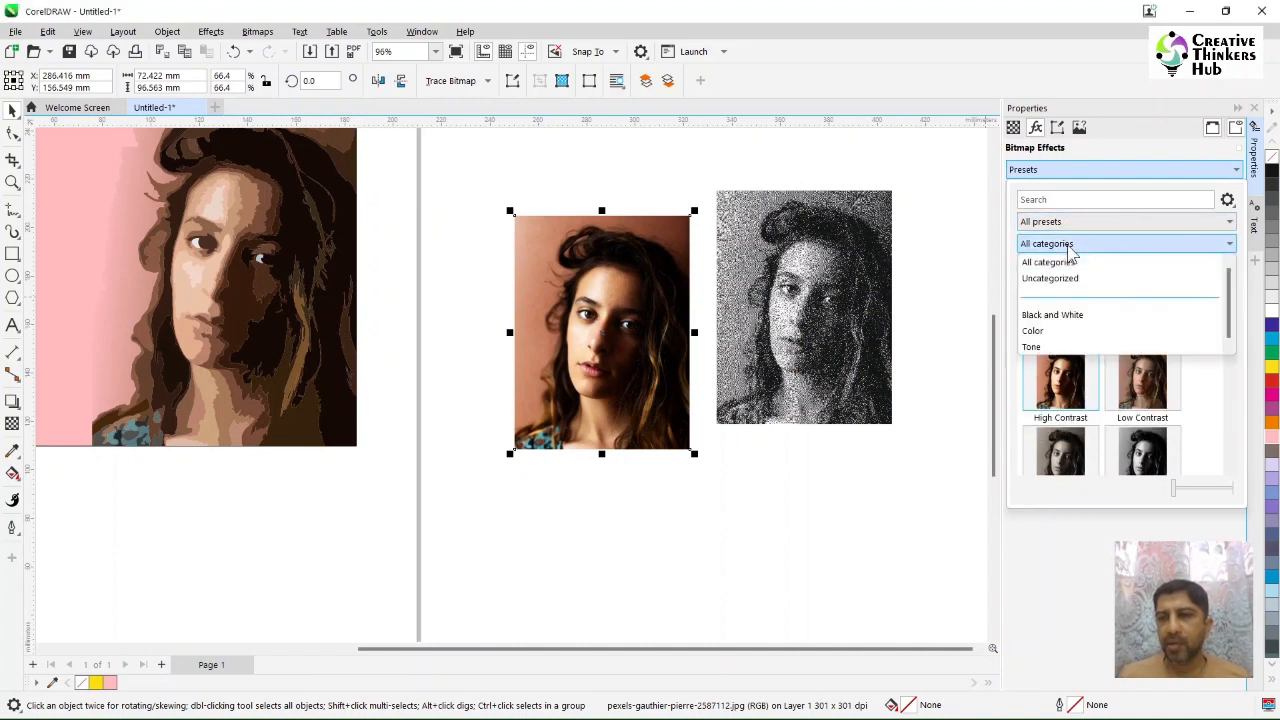
{"action": "left_click", "coordinate": [1066, 200]}
{"action": "left_click", "coordinate": [1037, 129]}
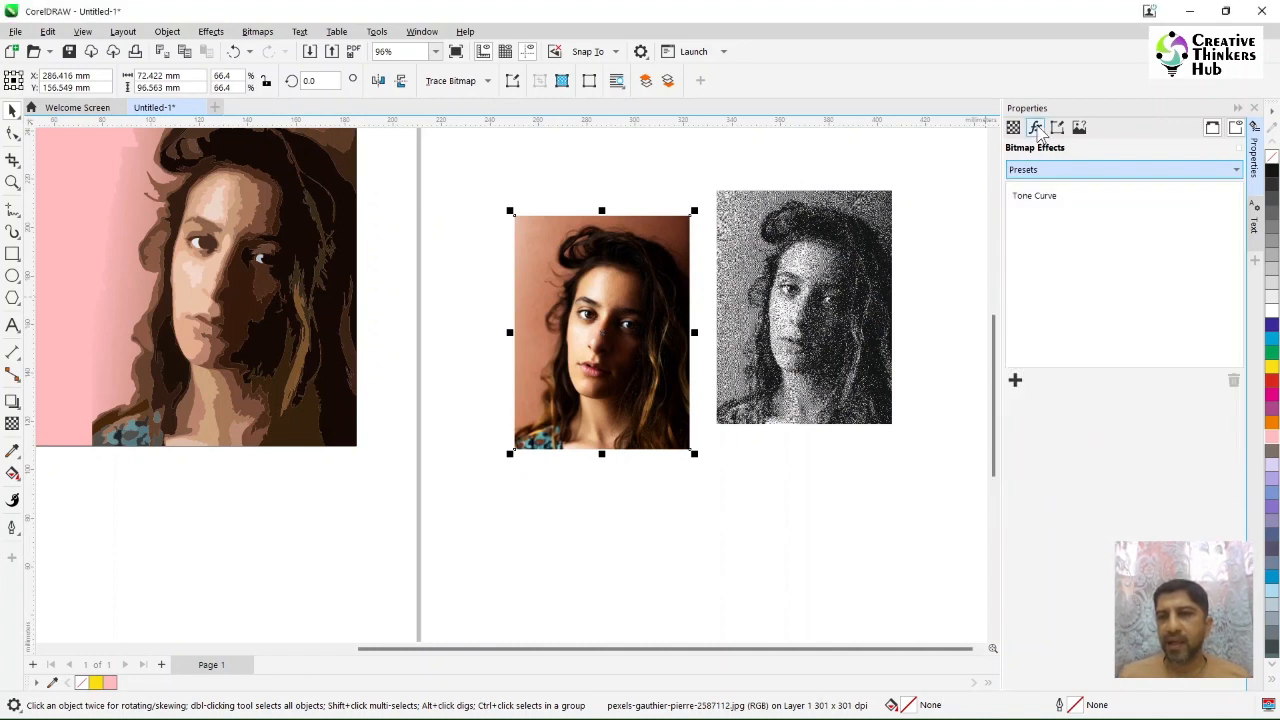
{"action": "left_click", "coordinate": [1038, 129]}
{"action": "left_click", "coordinate": [713, 507]}
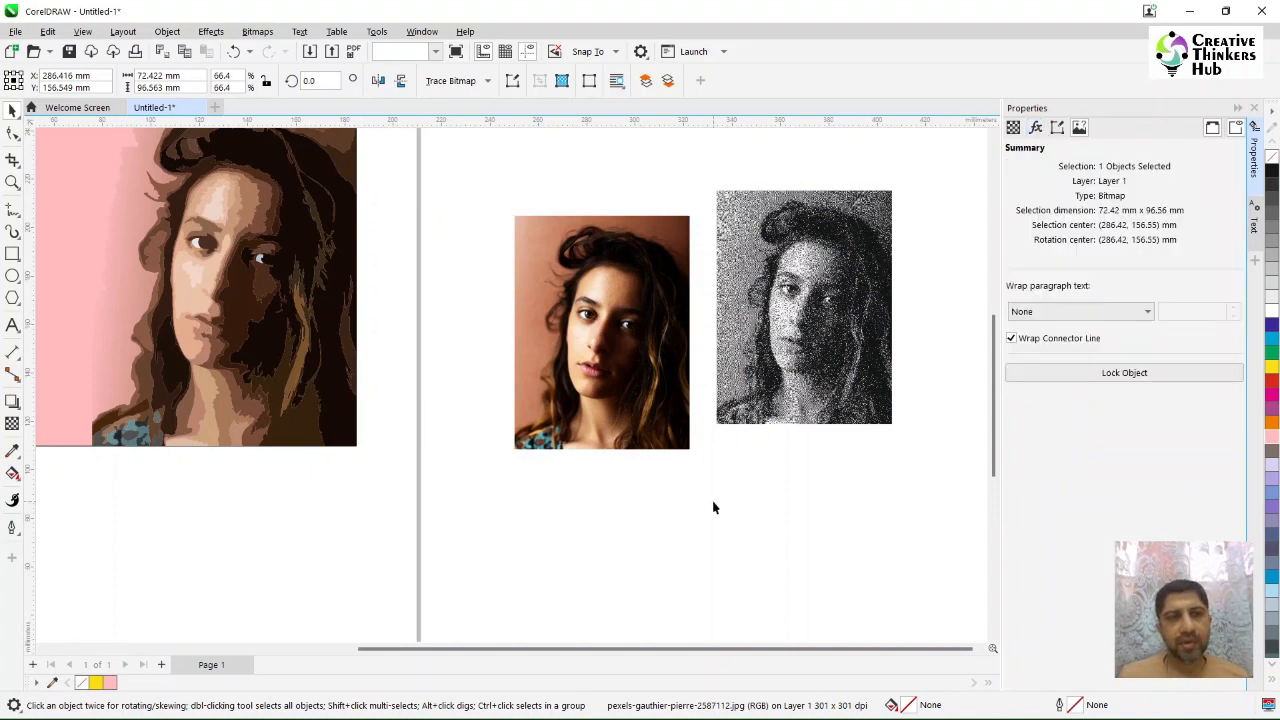
{"action": "scroll", "coordinate": [713, 507], "scroll_direction": "down", "scroll_amount": 2}
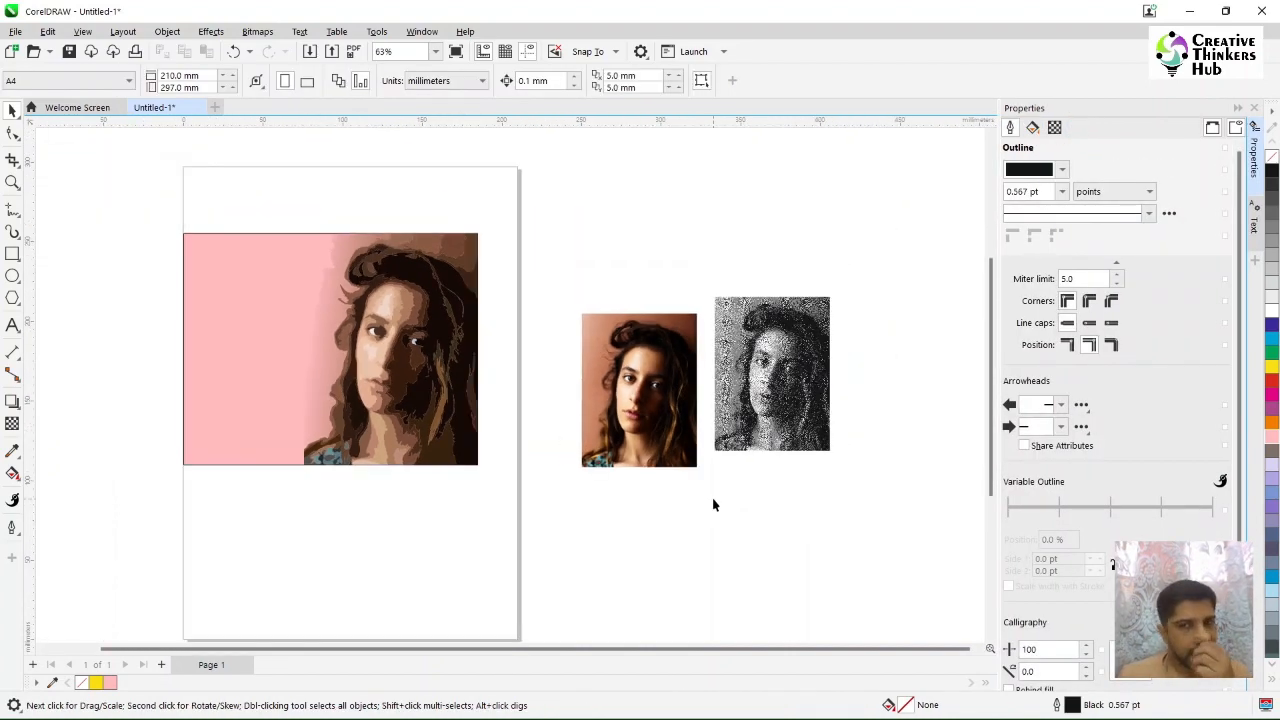